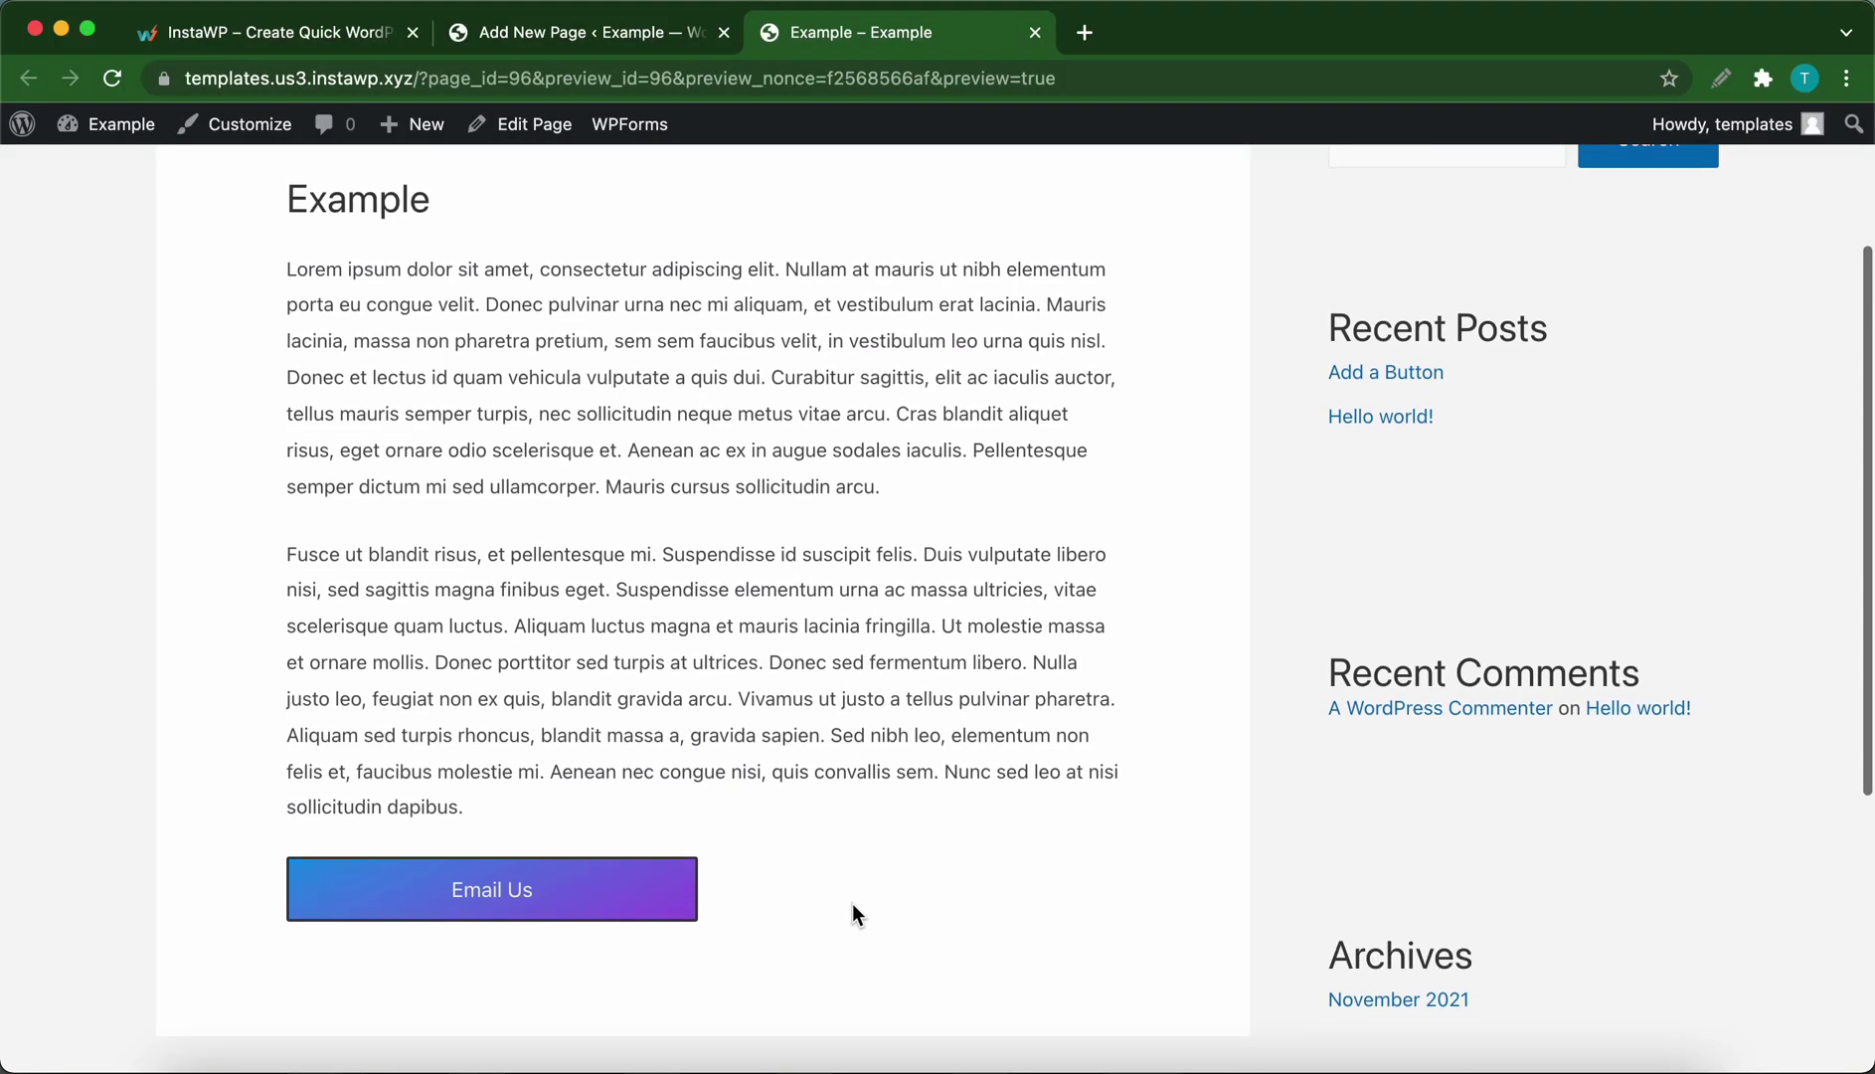
- Browse the InstaWP features and pricing, then return to the Example page editor tab
{"action": "scroll", "coordinate": [646, 891], "scroll_direction": "up", "scroll_amount": 1}
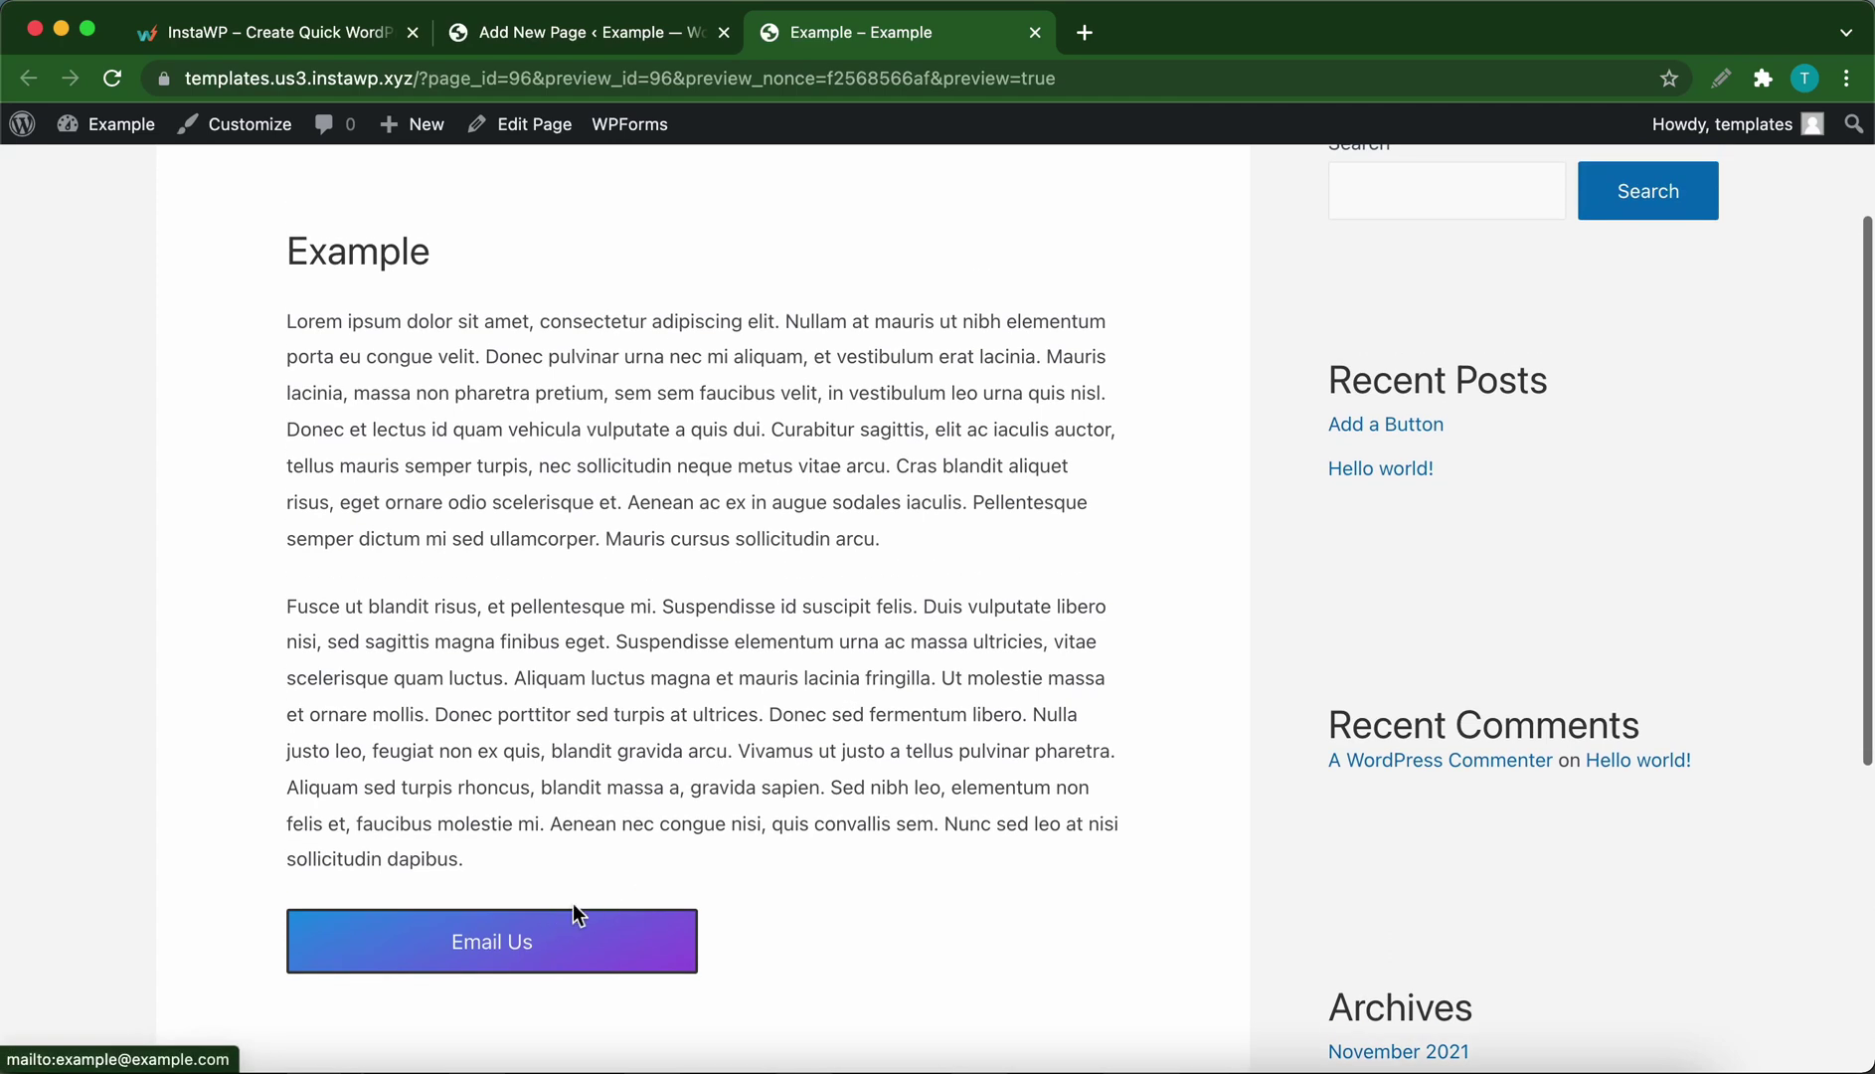
{"action": "scroll", "coordinate": [573, 902], "scroll_direction": "up", "scroll_amount": 1}
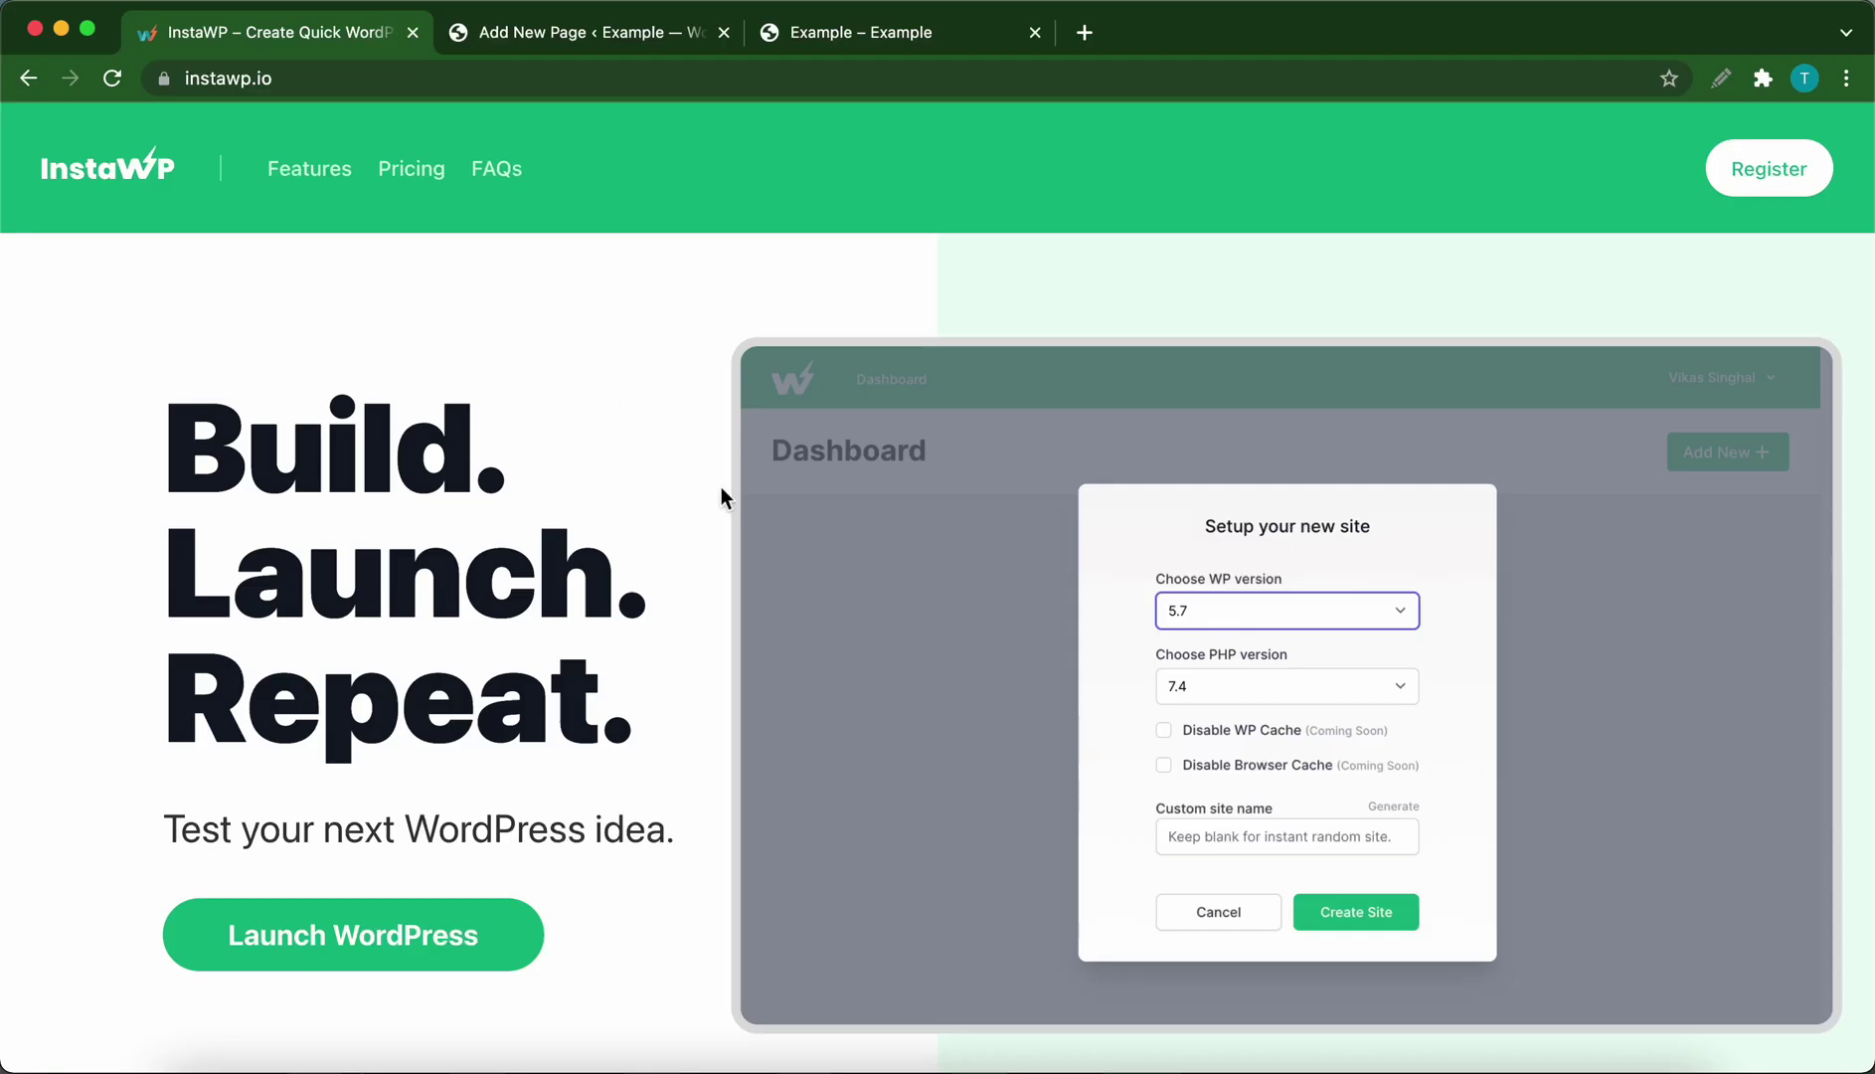
{"action": "scroll", "coordinate": [718, 485], "scroll_direction": "down", "scroll_amount": 5}
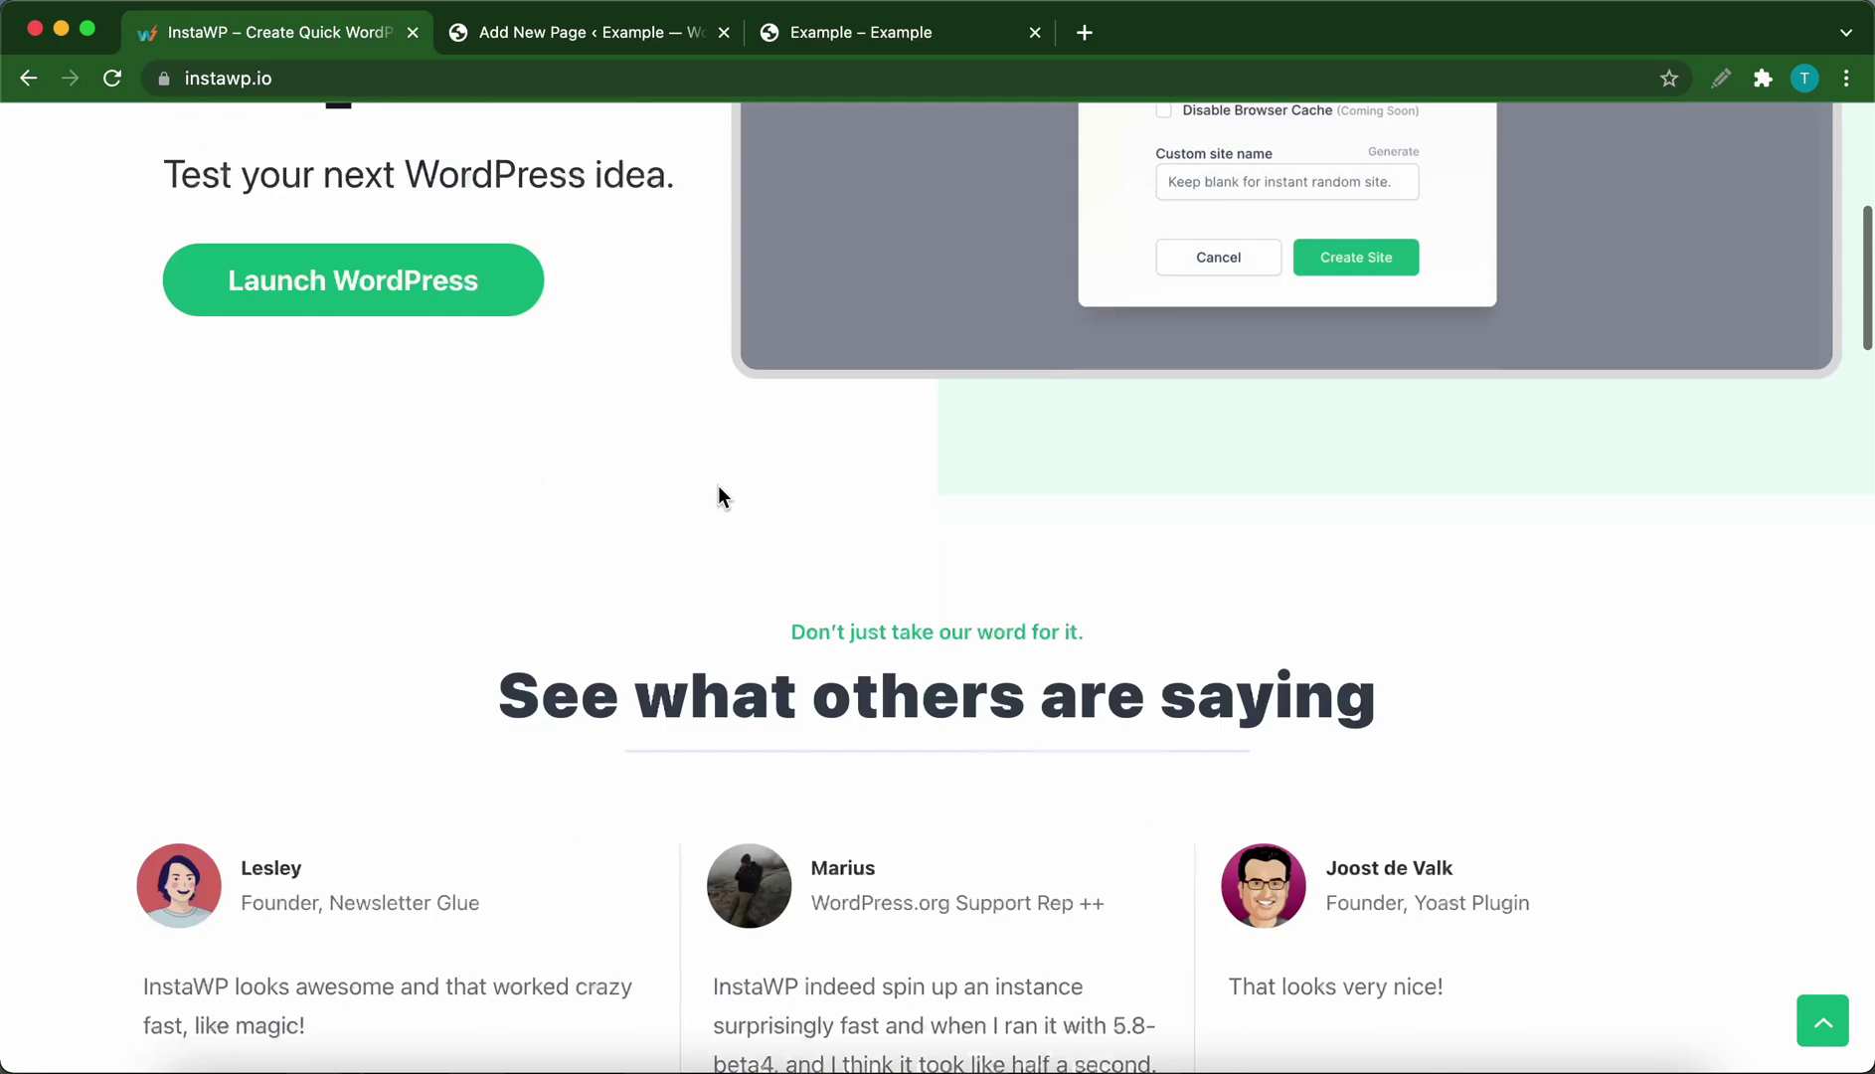
{"action": "scroll", "coordinate": [718, 485], "scroll_direction": "down", "scroll_amount": 10}
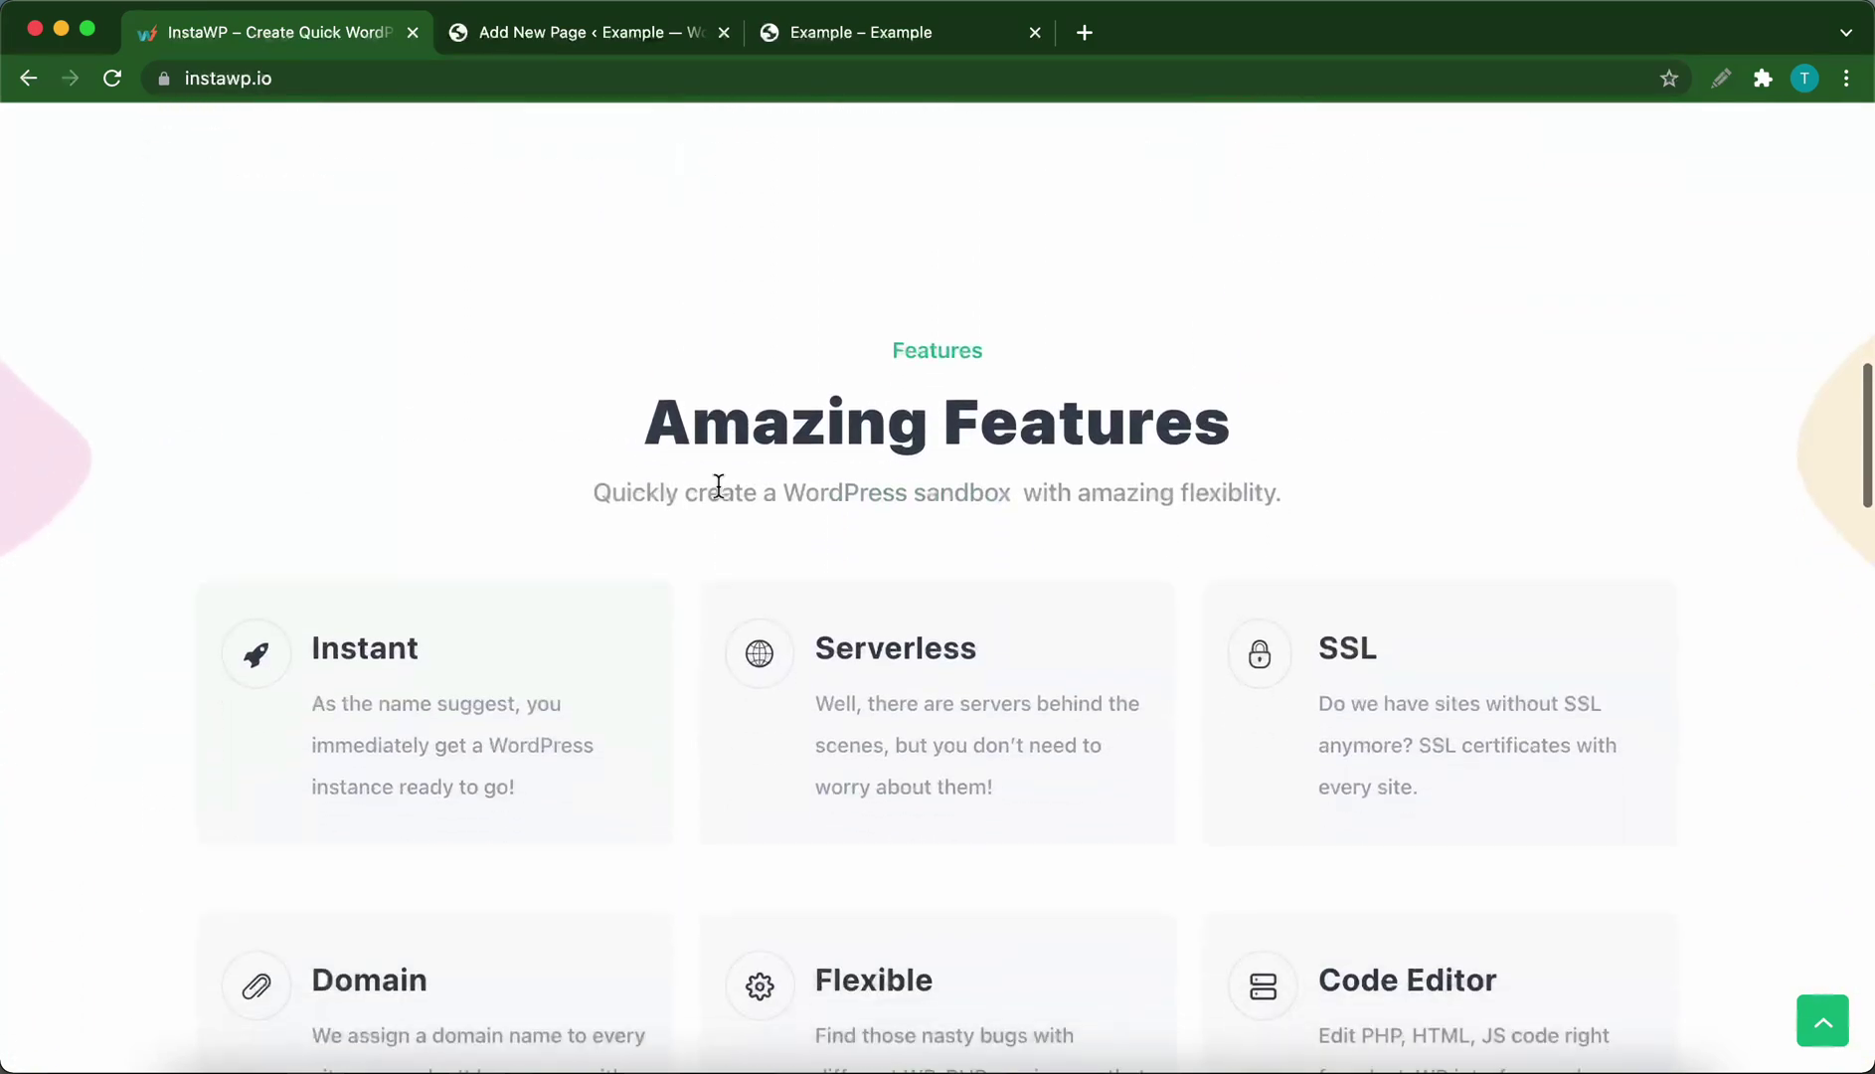
{"action": "scroll", "coordinate": [718, 485], "scroll_direction": "down", "scroll_amount": 12}
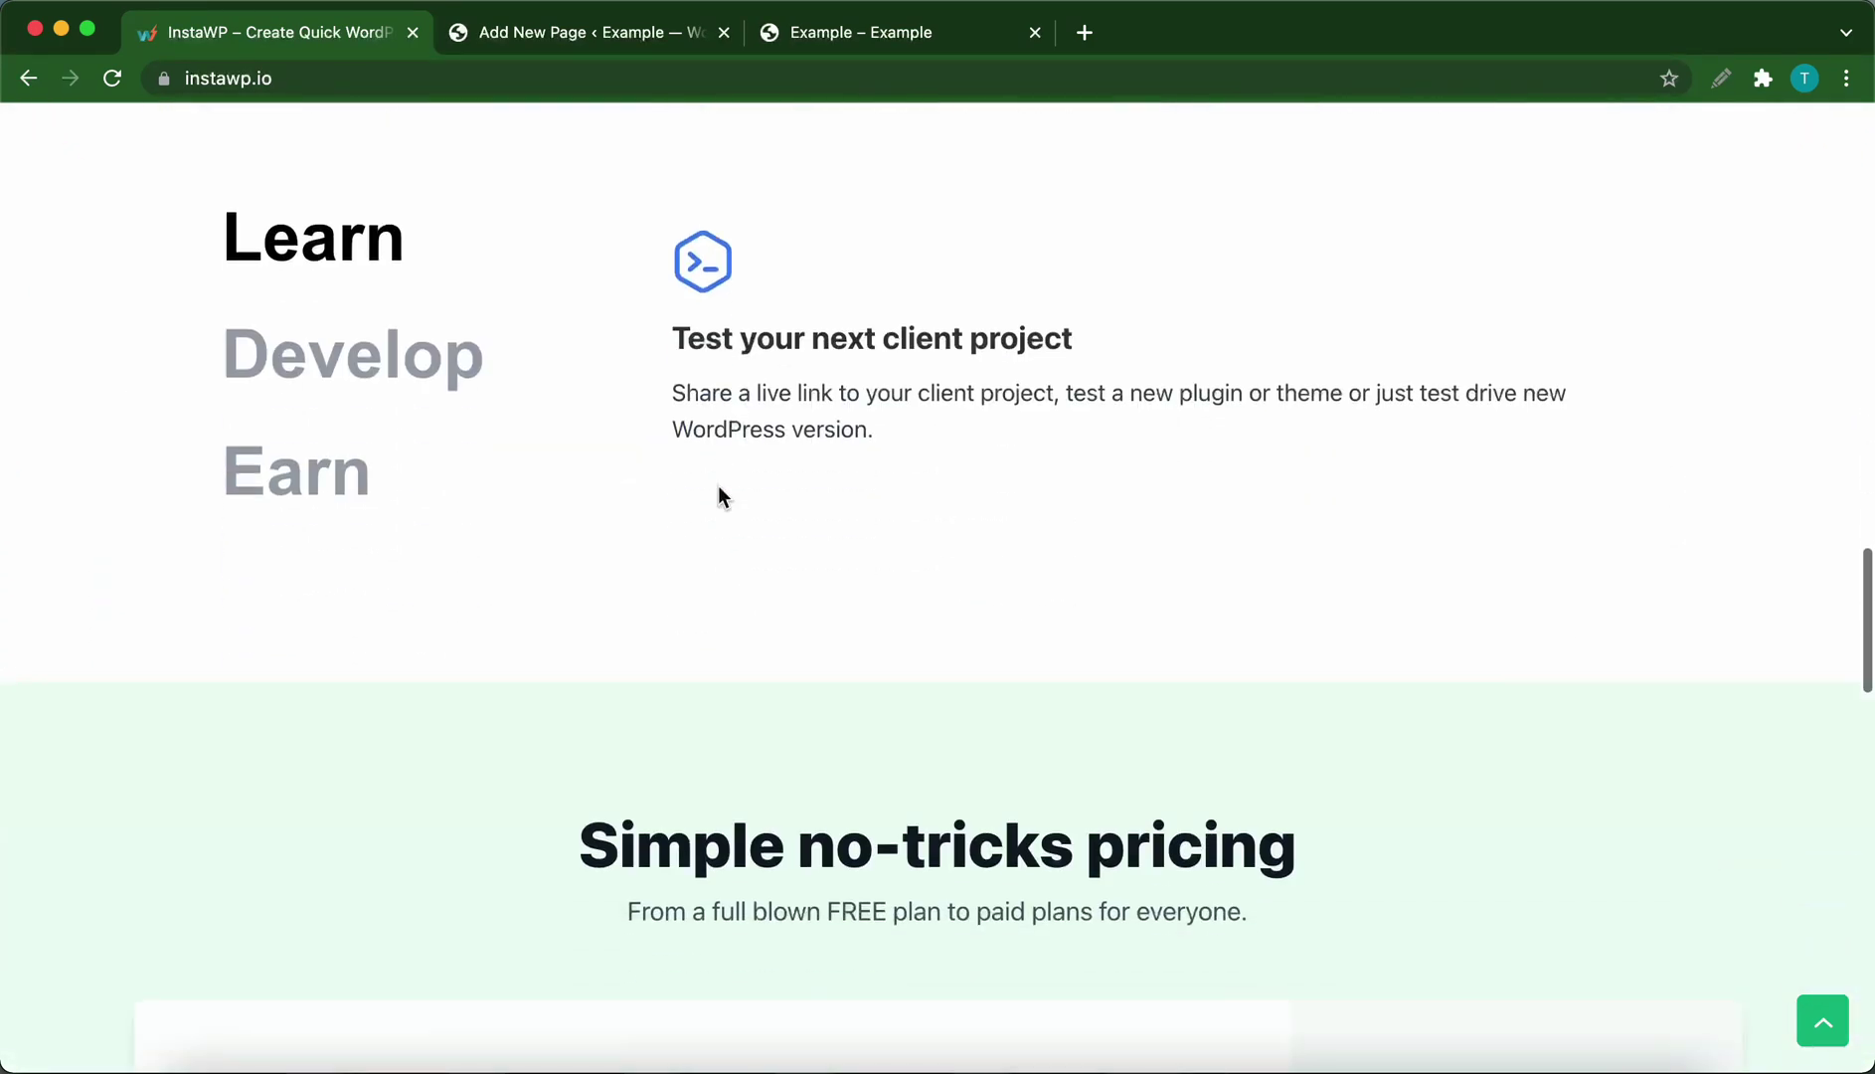
{"action": "scroll", "coordinate": [718, 487], "scroll_direction": "down", "scroll_amount": 6}
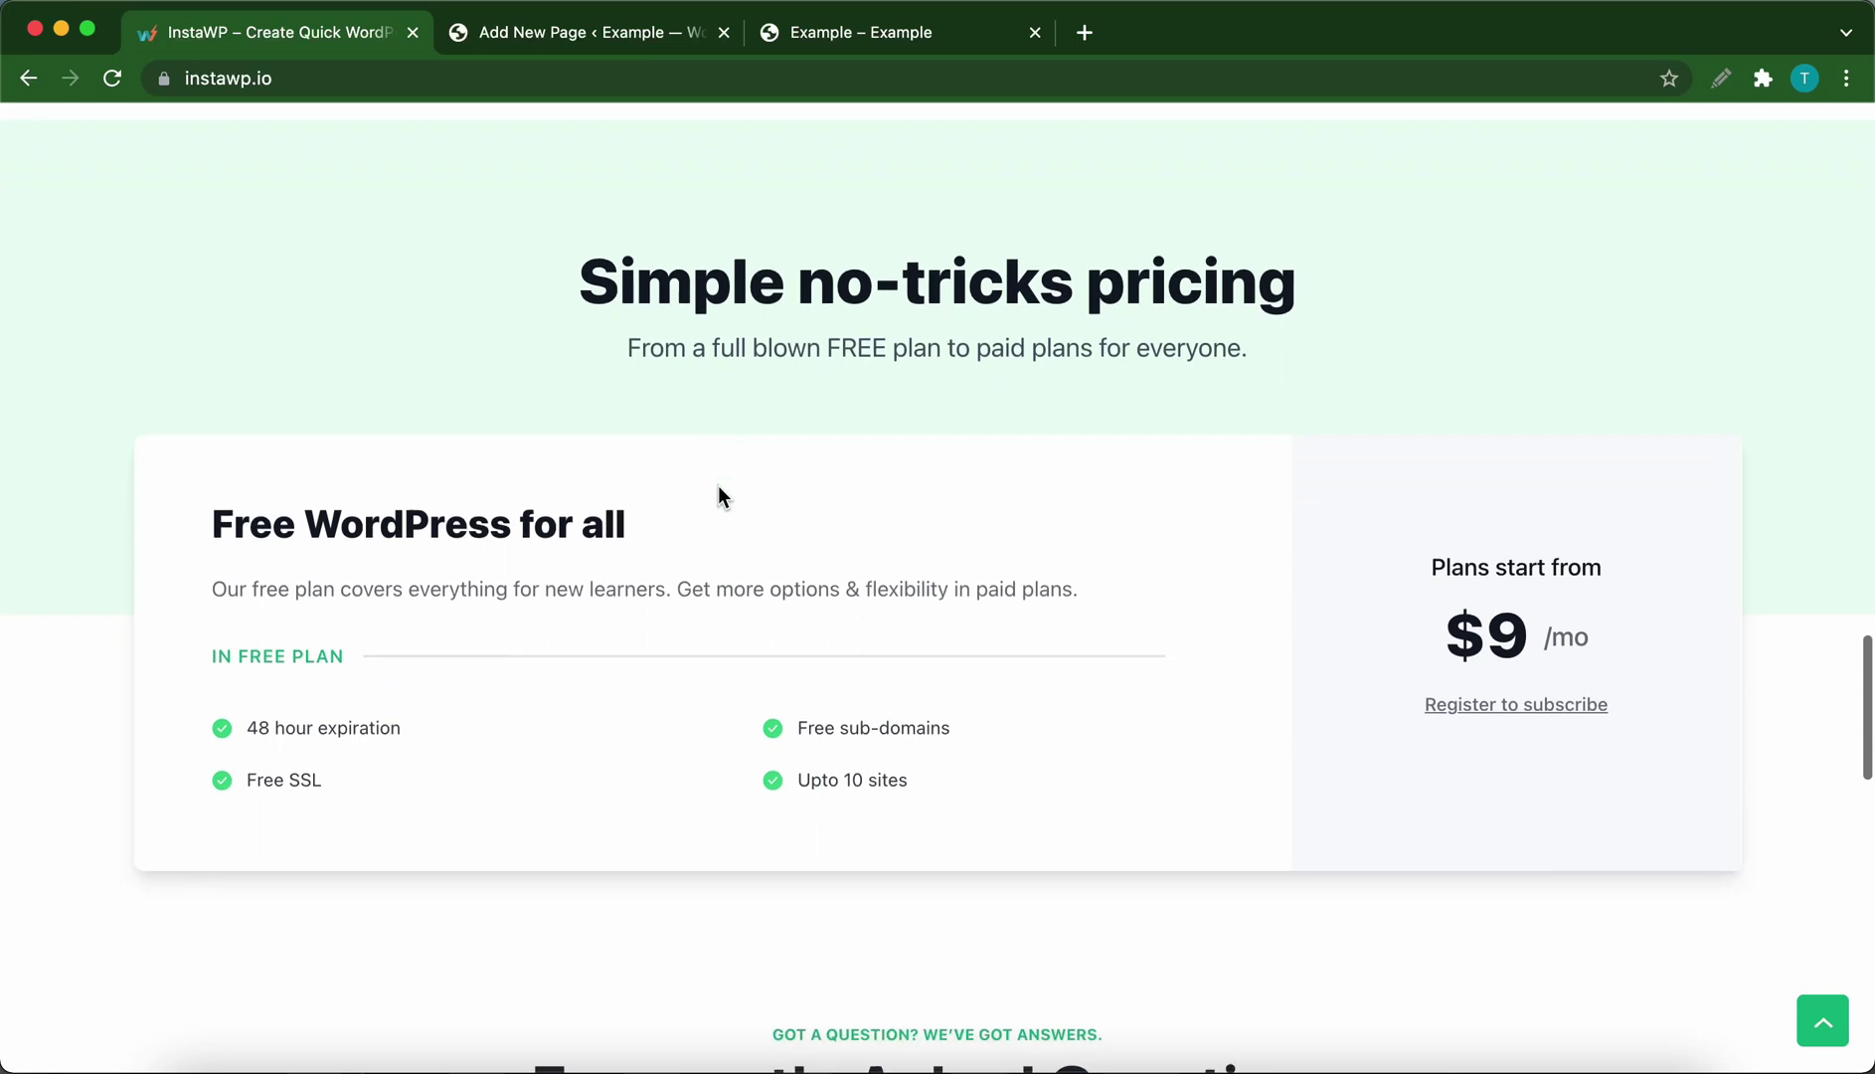
{"action": "scroll", "coordinate": [717, 487], "scroll_direction": "up", "scroll_amount": 1}
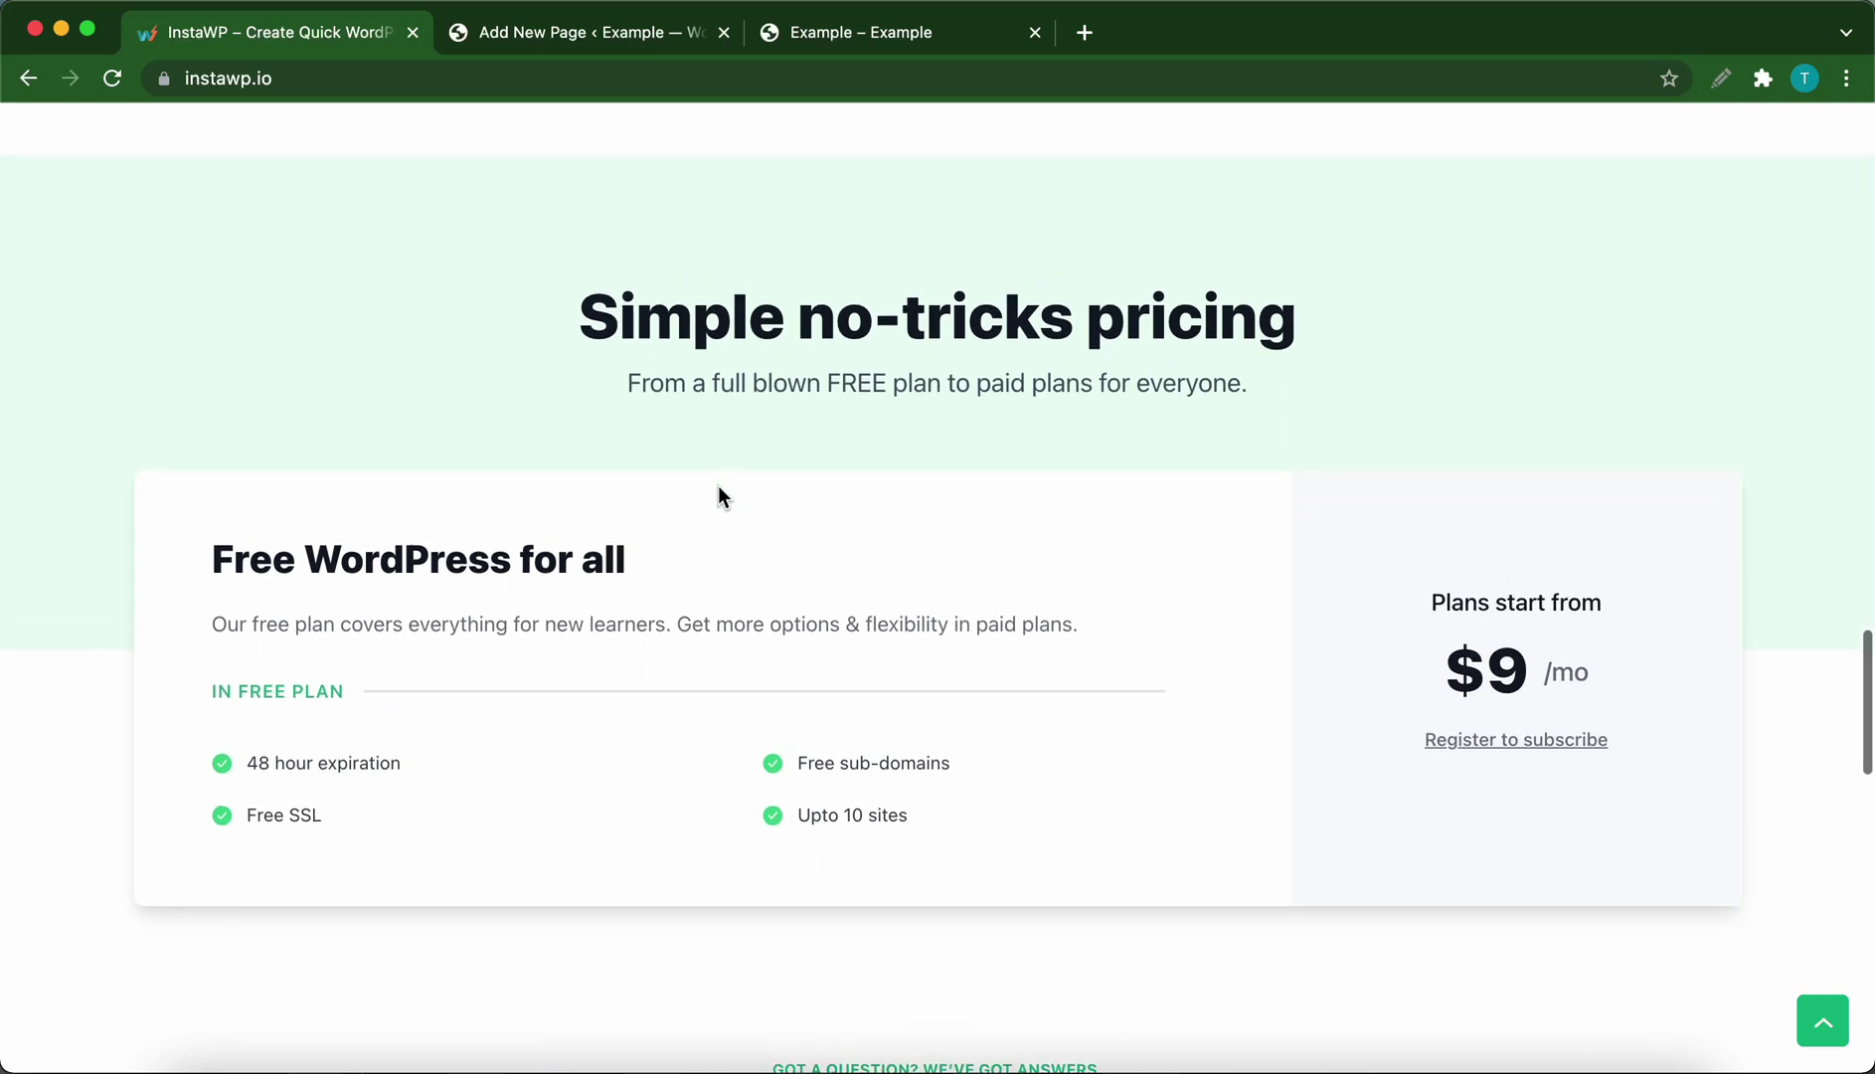
{"action": "scroll", "coordinate": [718, 487], "scroll_direction": "down", "scroll_amount": 2}
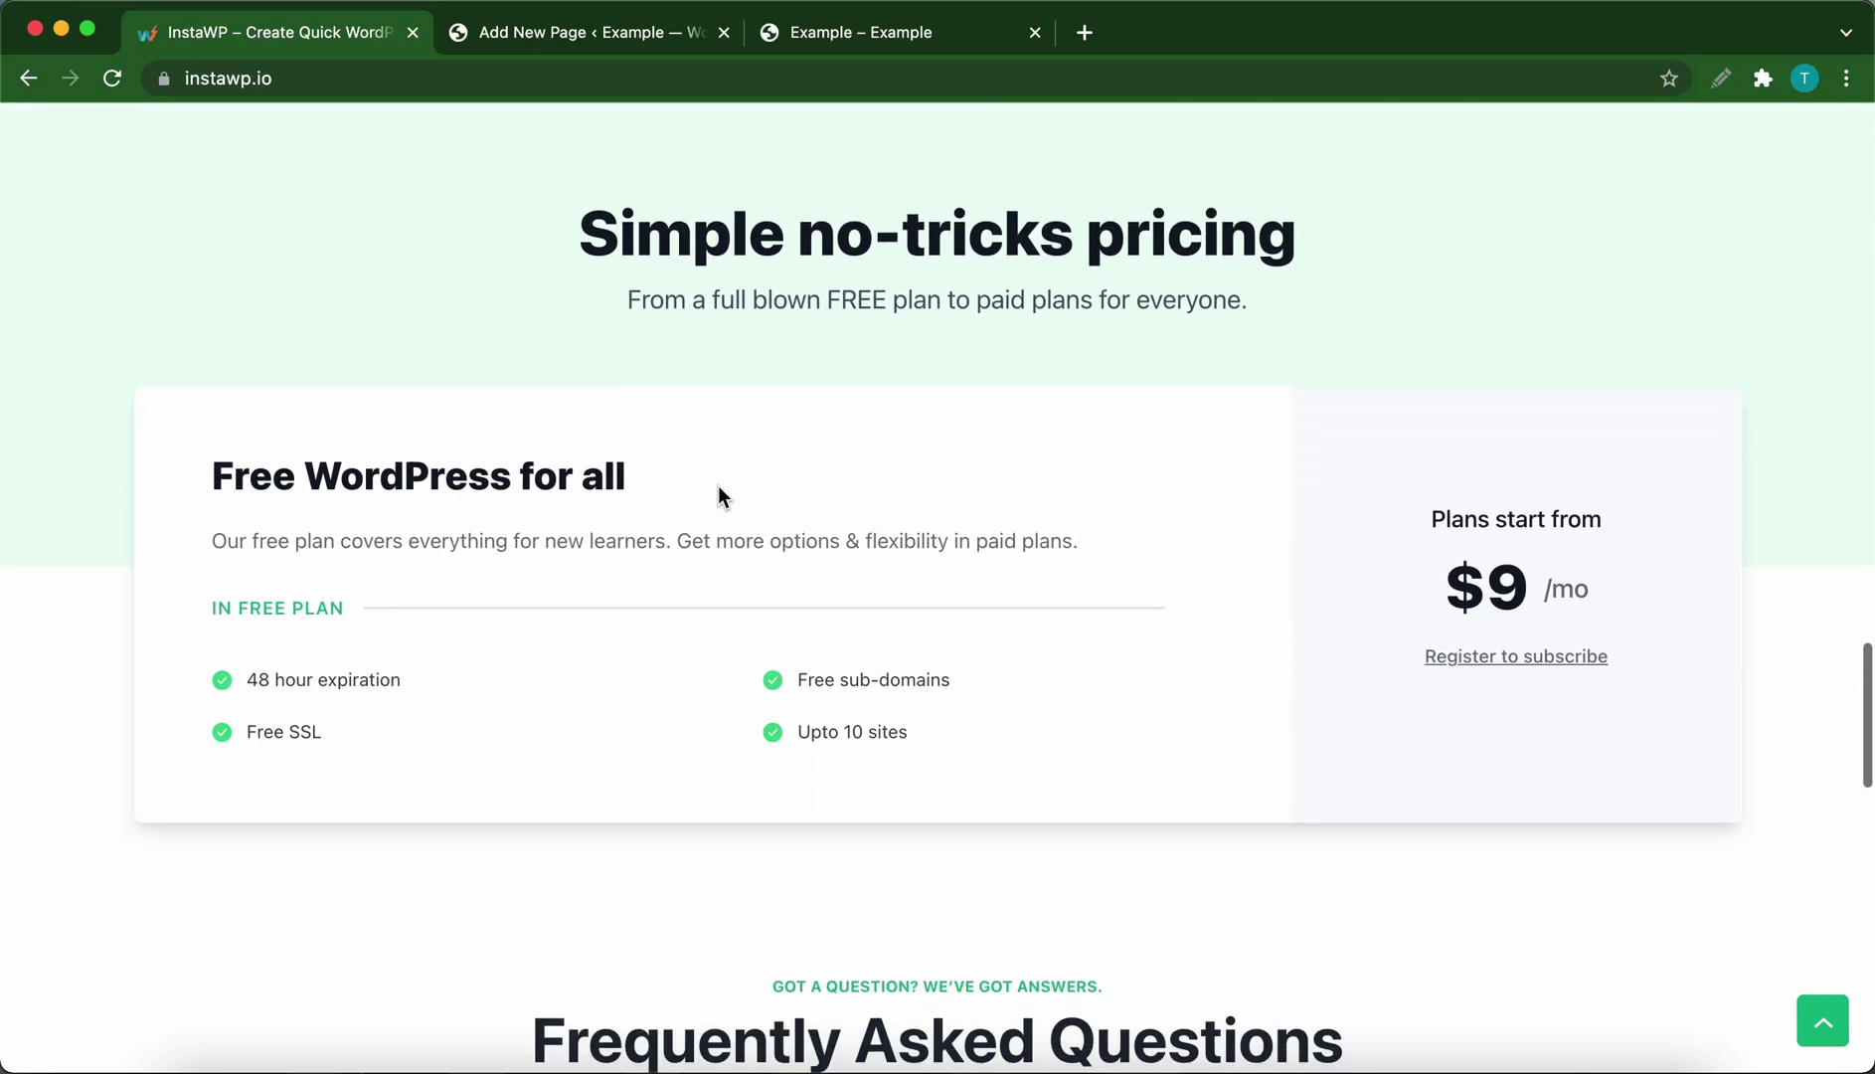
{"action": "scroll", "coordinate": [718, 489], "scroll_direction": "down", "scroll_amount": 3}
{"action": "scroll", "coordinate": [718, 485], "scroll_direction": "up", "scroll_amount": 10}
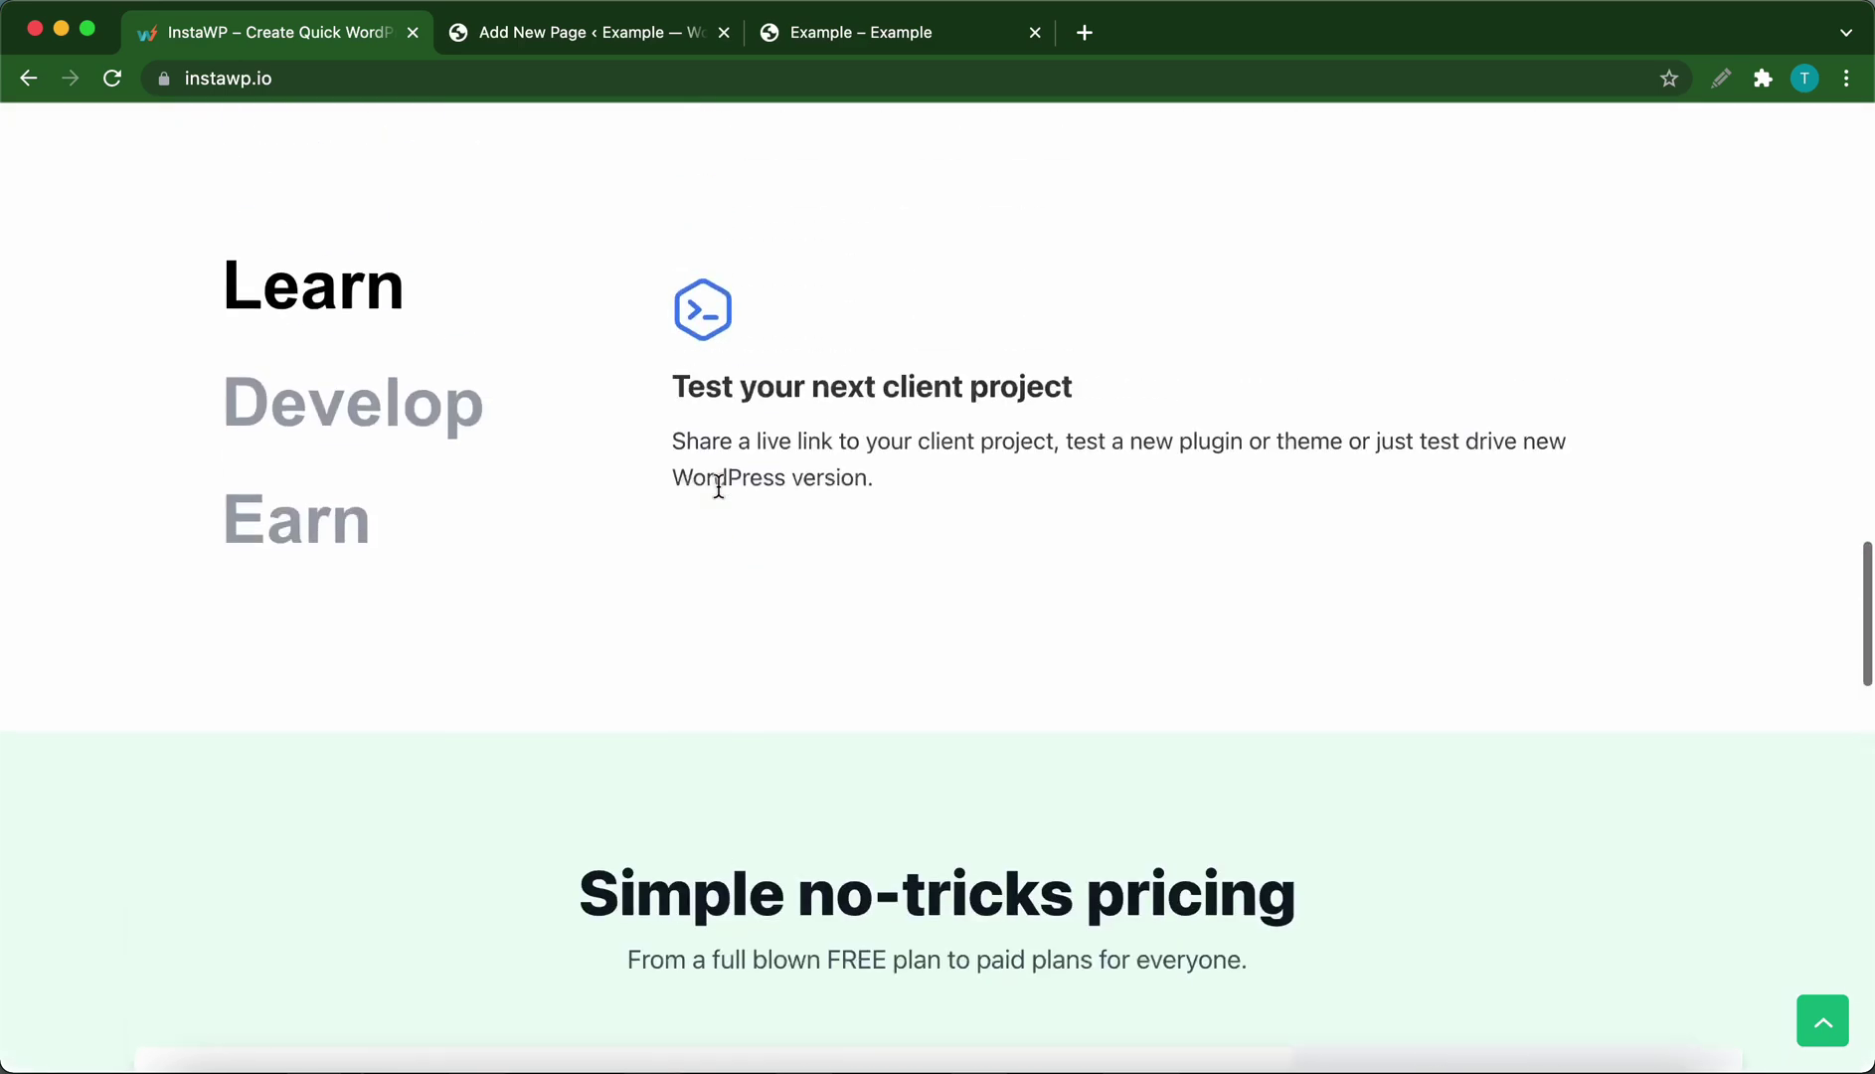
{"action": "key", "text": "ctrl+Tab"}
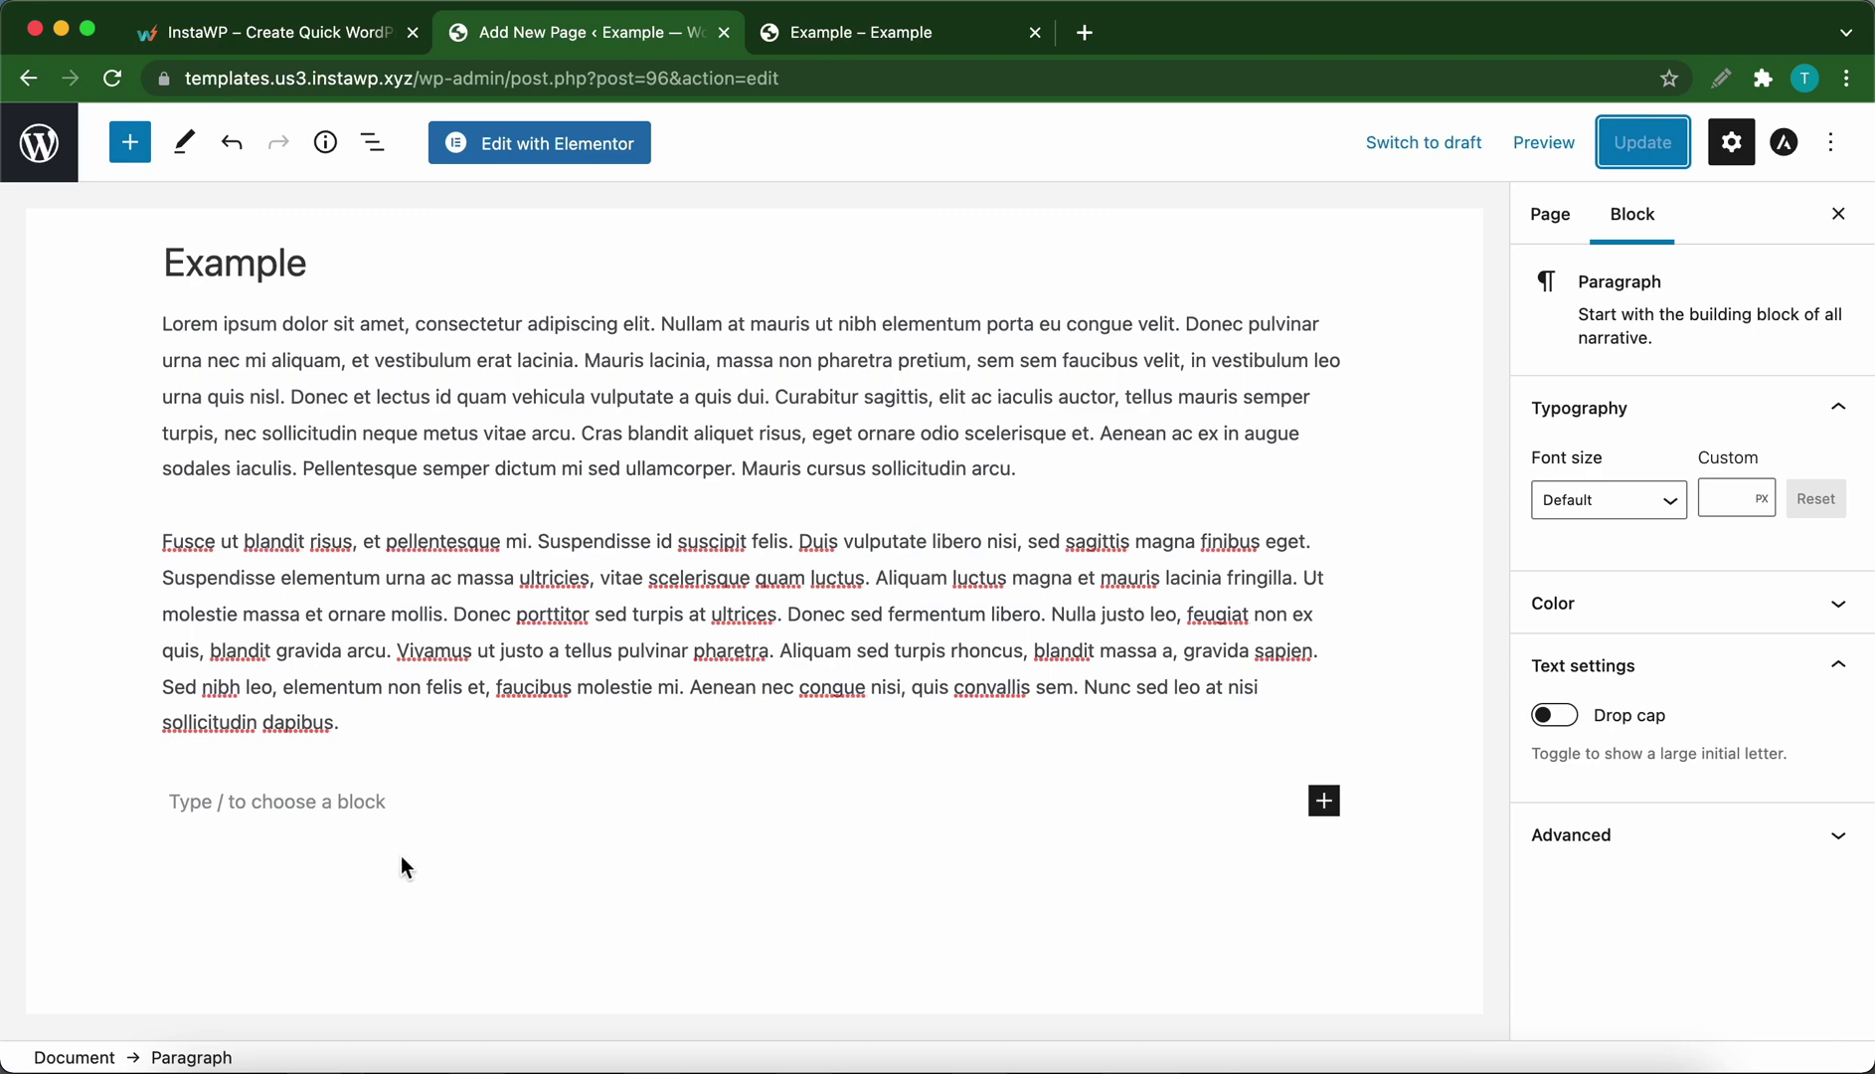
- Insert a Buttons block below the second paragraph and label the button 'Email Us'
{"action": "left_click", "coordinate": [127, 145]}
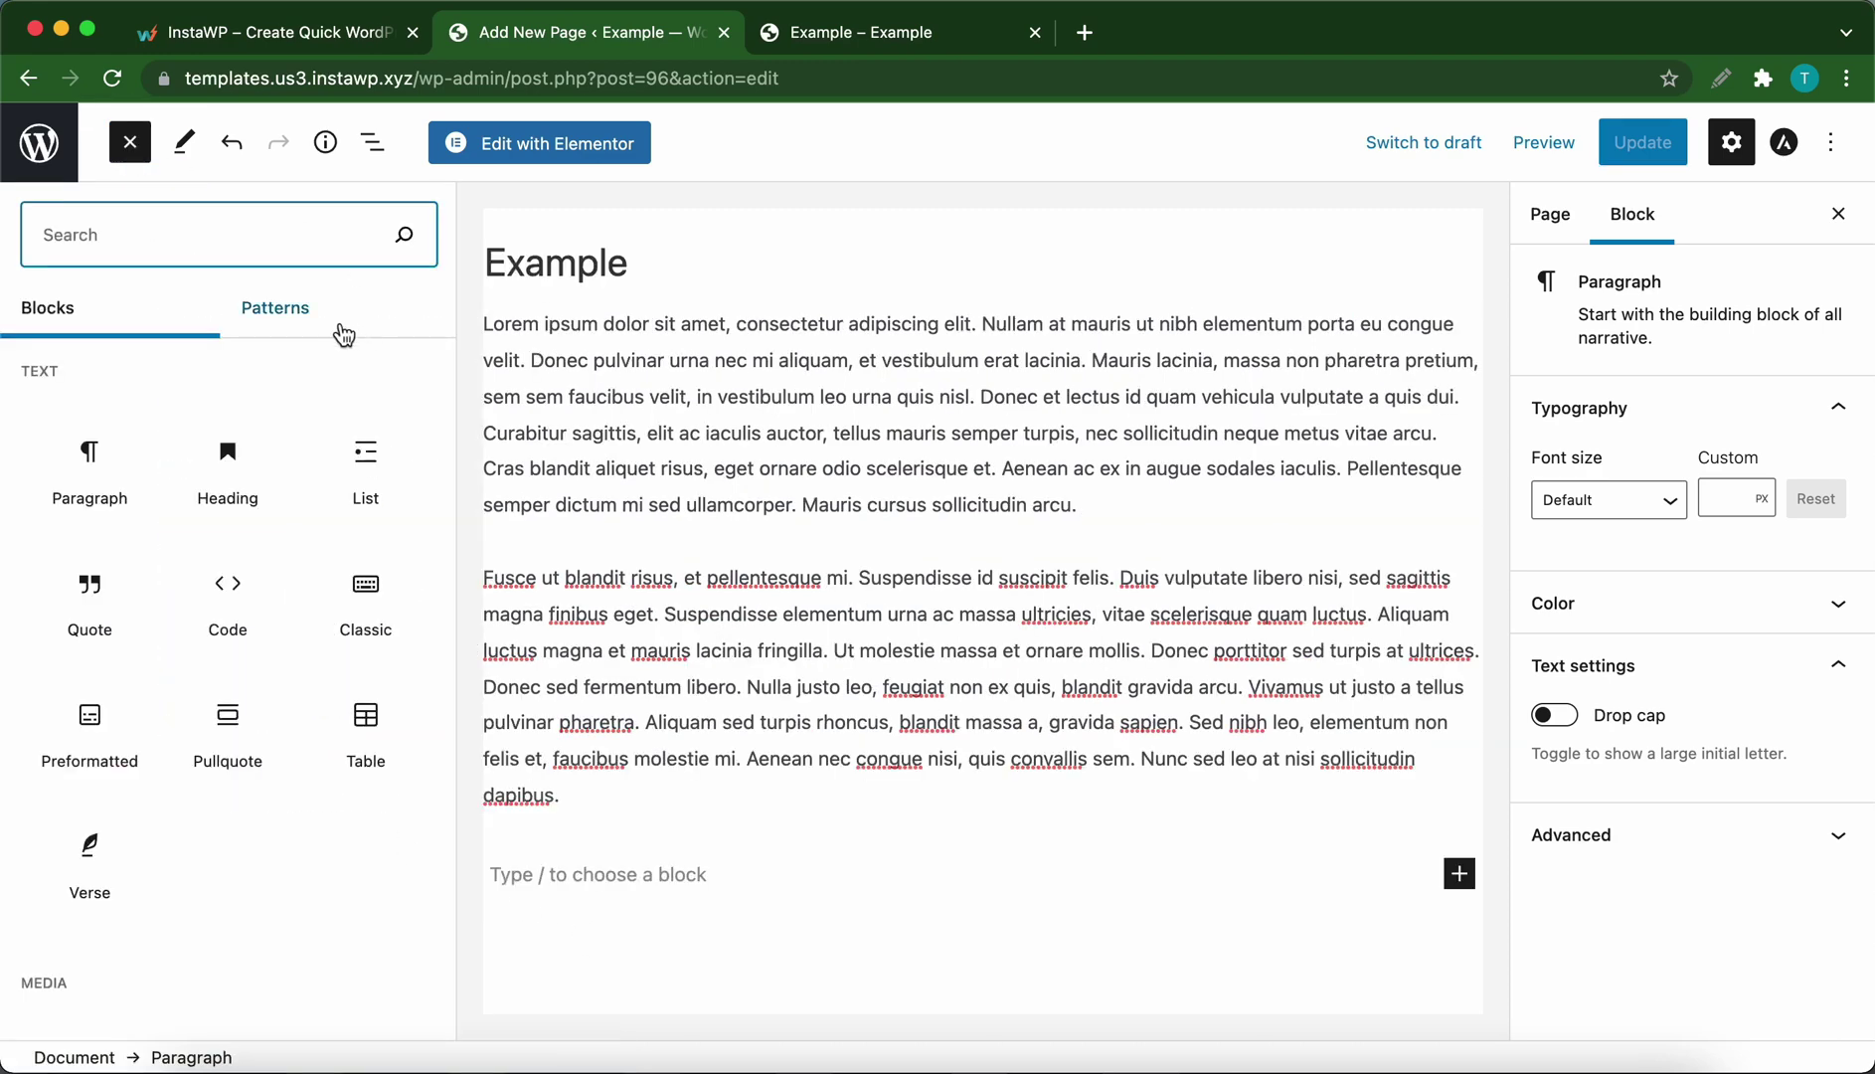
{"action": "type", "text": "button"}
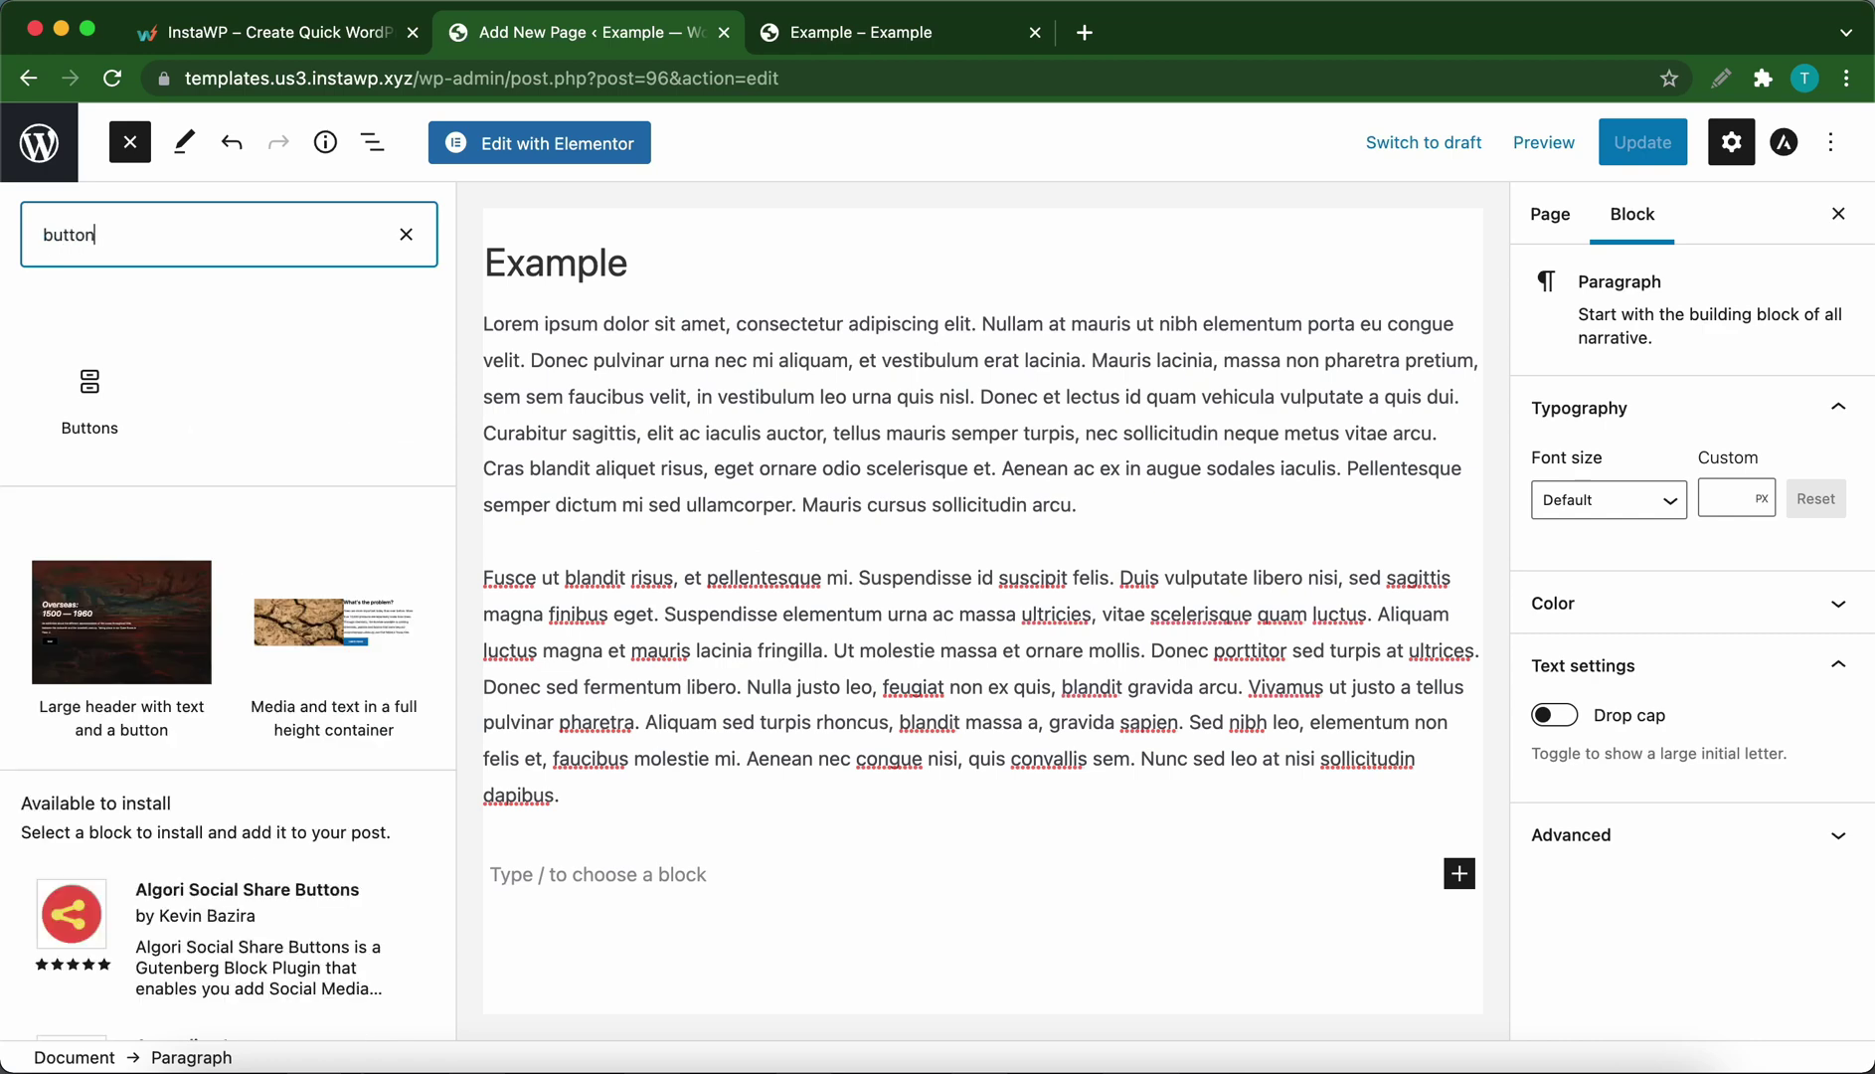
{"action": "left_click", "coordinate": [85, 369]}
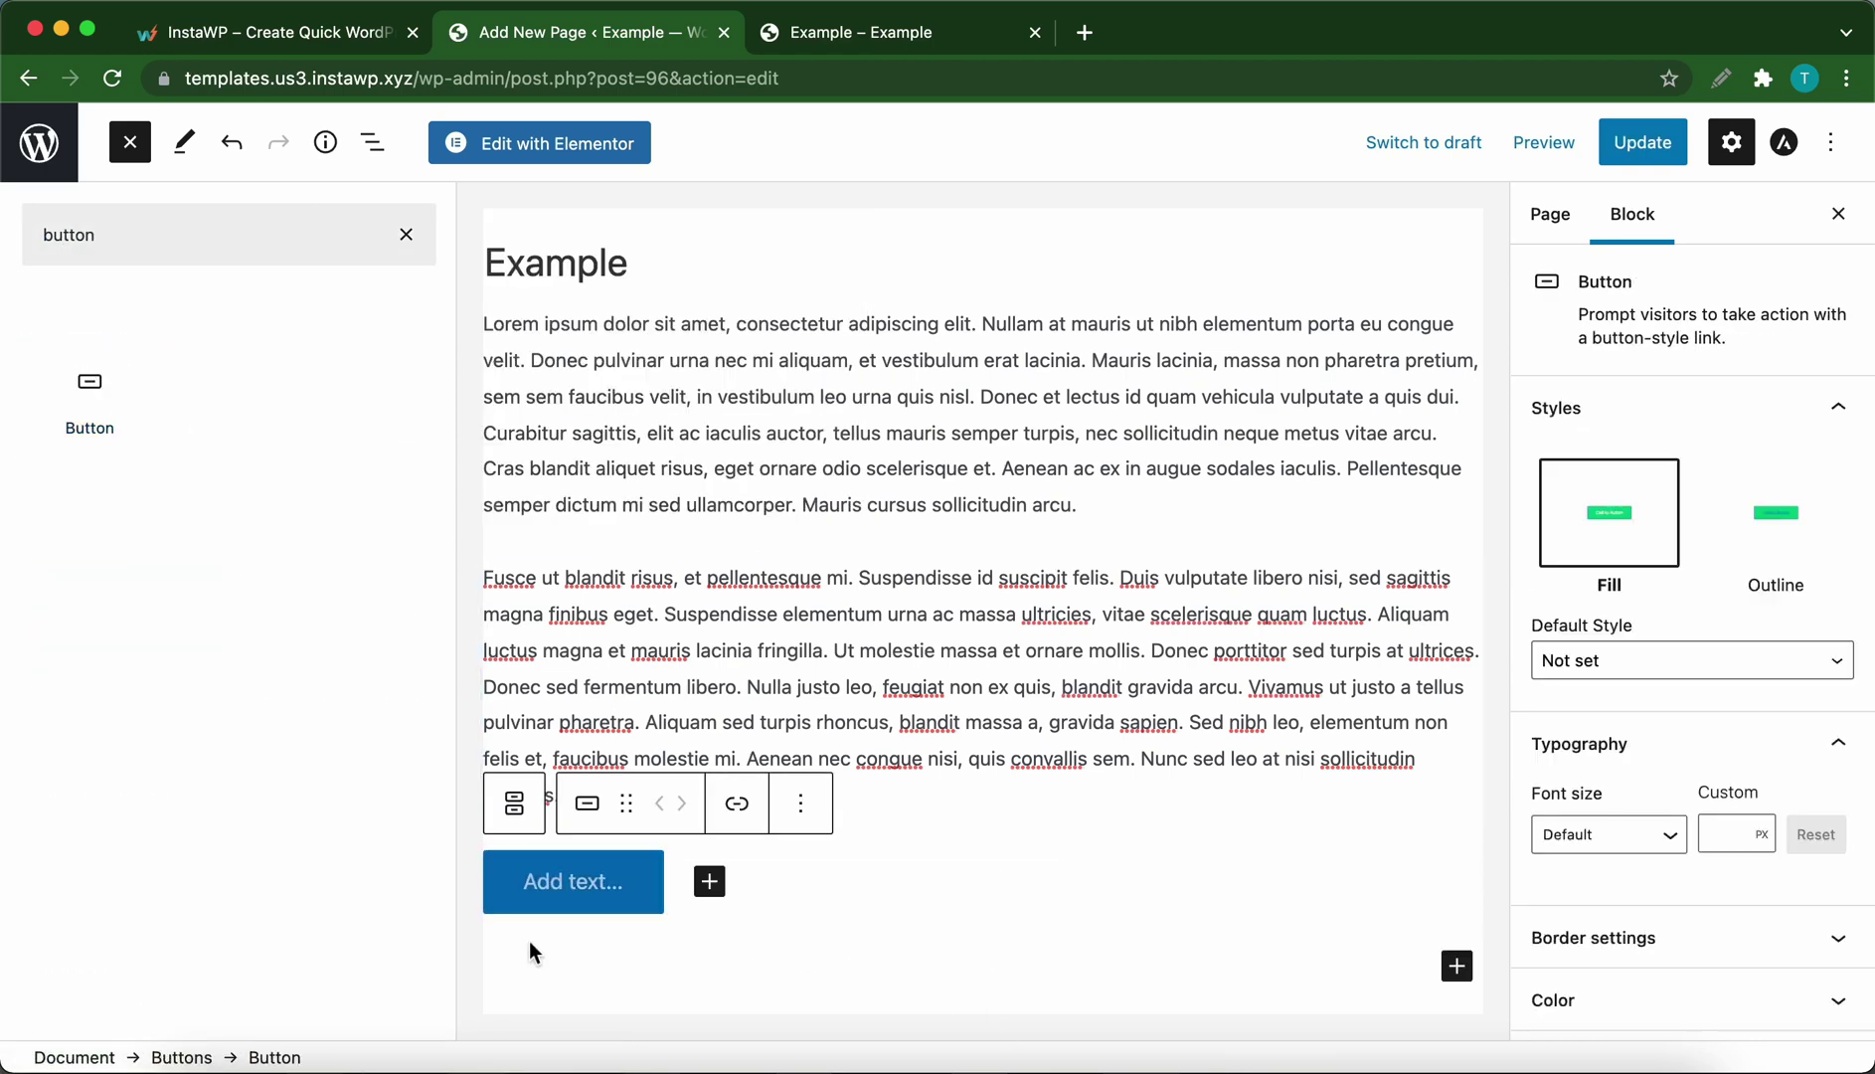
{"action": "left_click", "coordinate": [572, 888]}
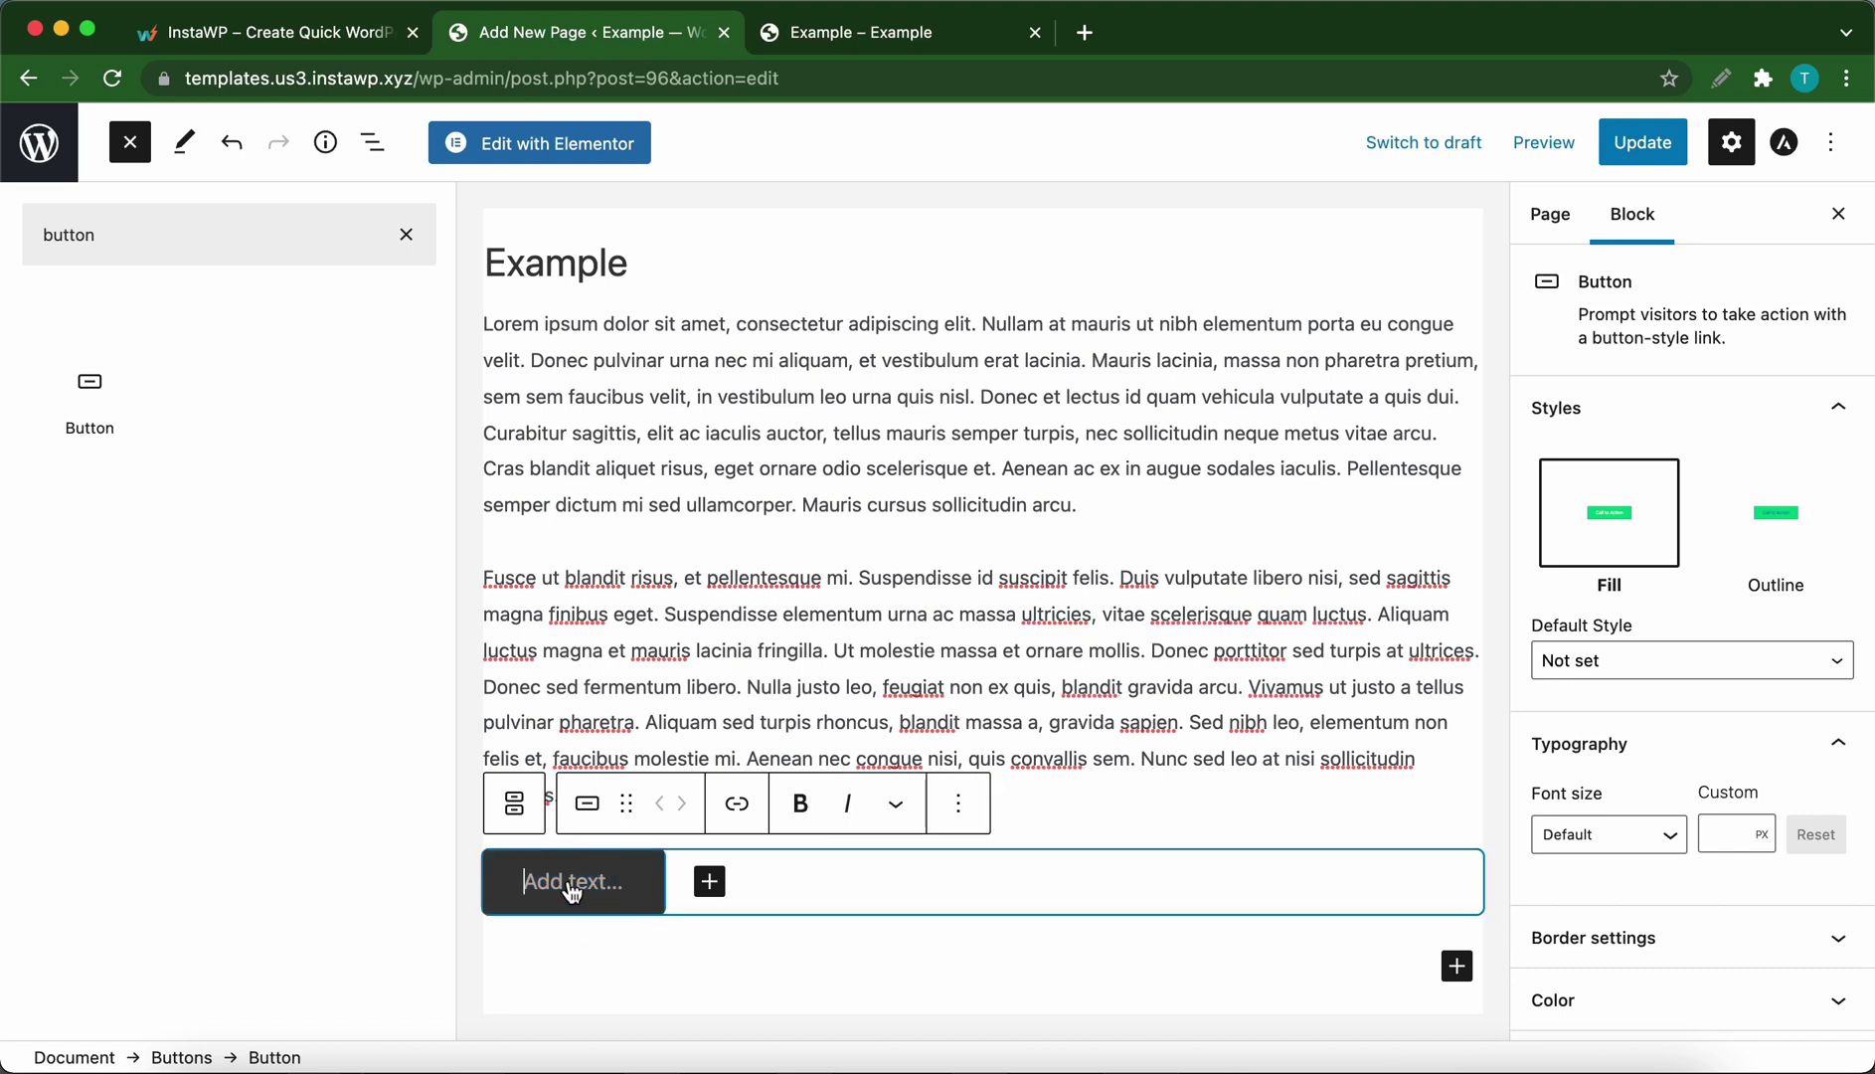
{"action": "type", "text": "Emai"}
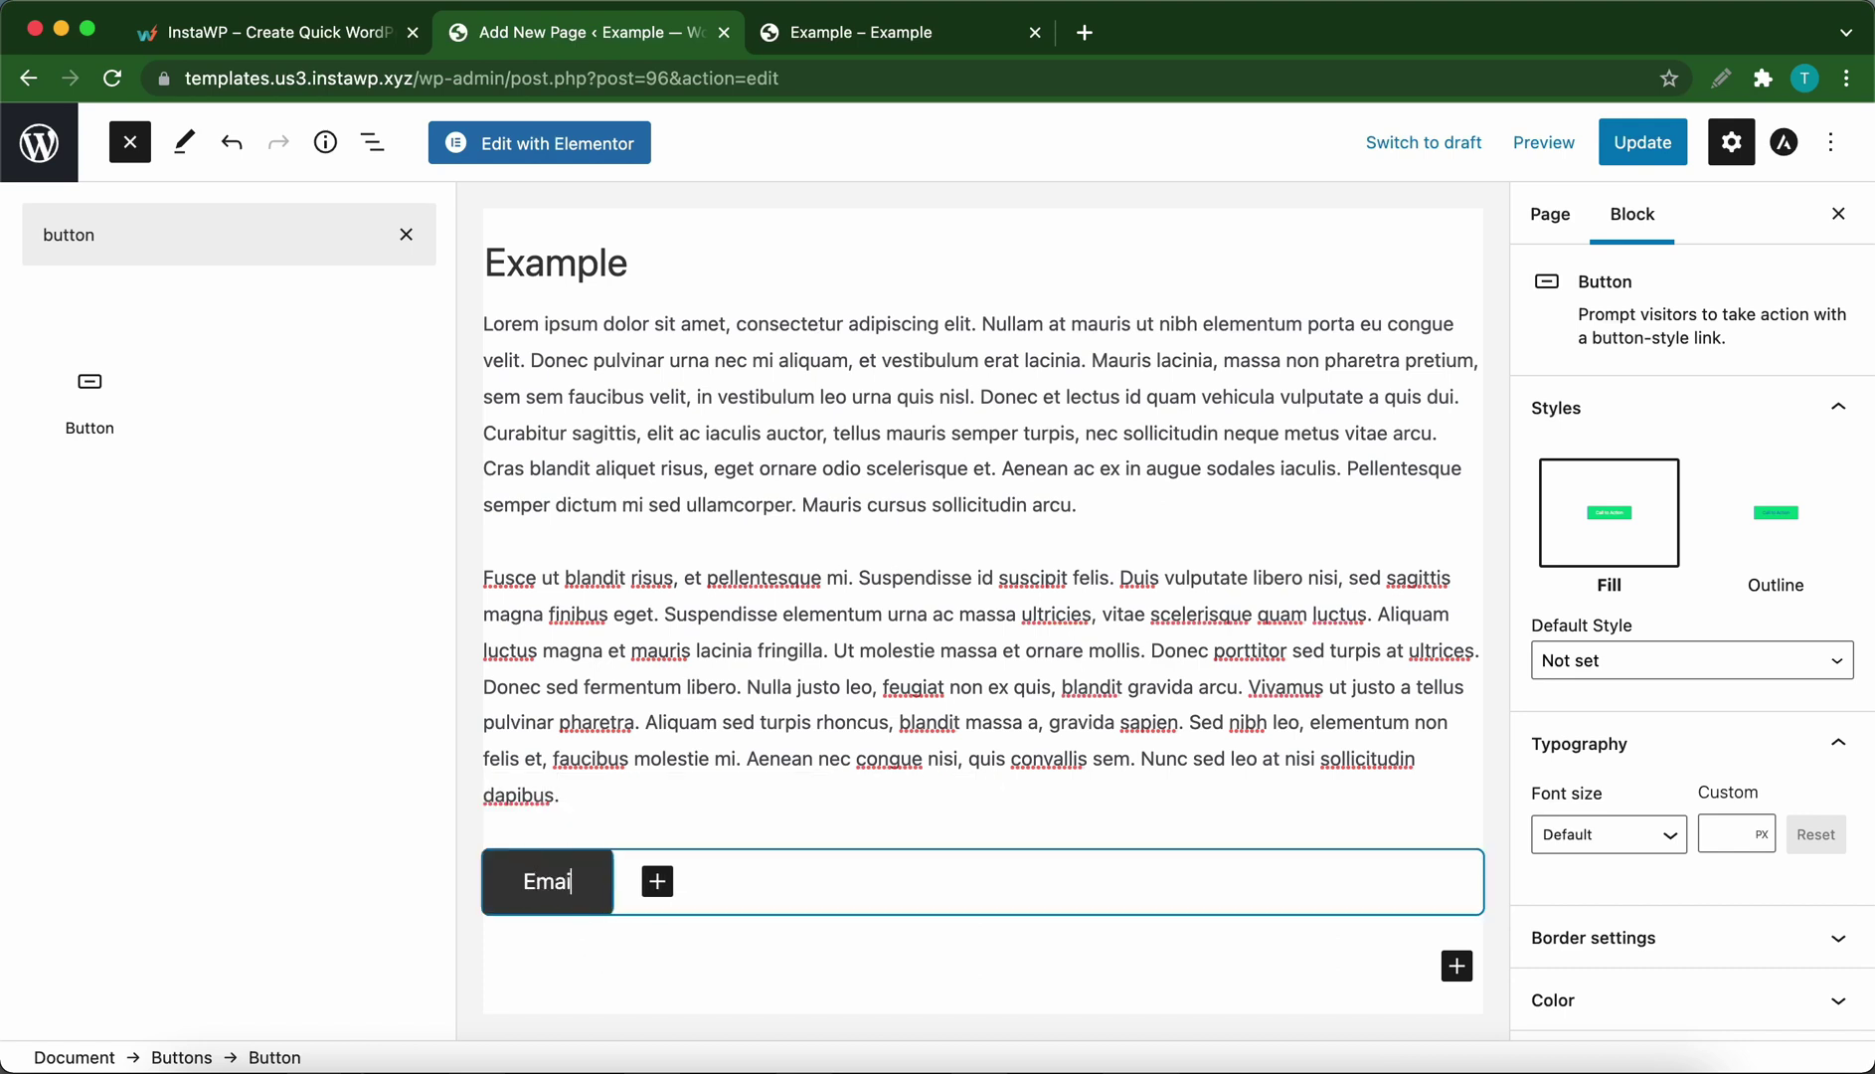
{"action": "type", "text": "l Us"}
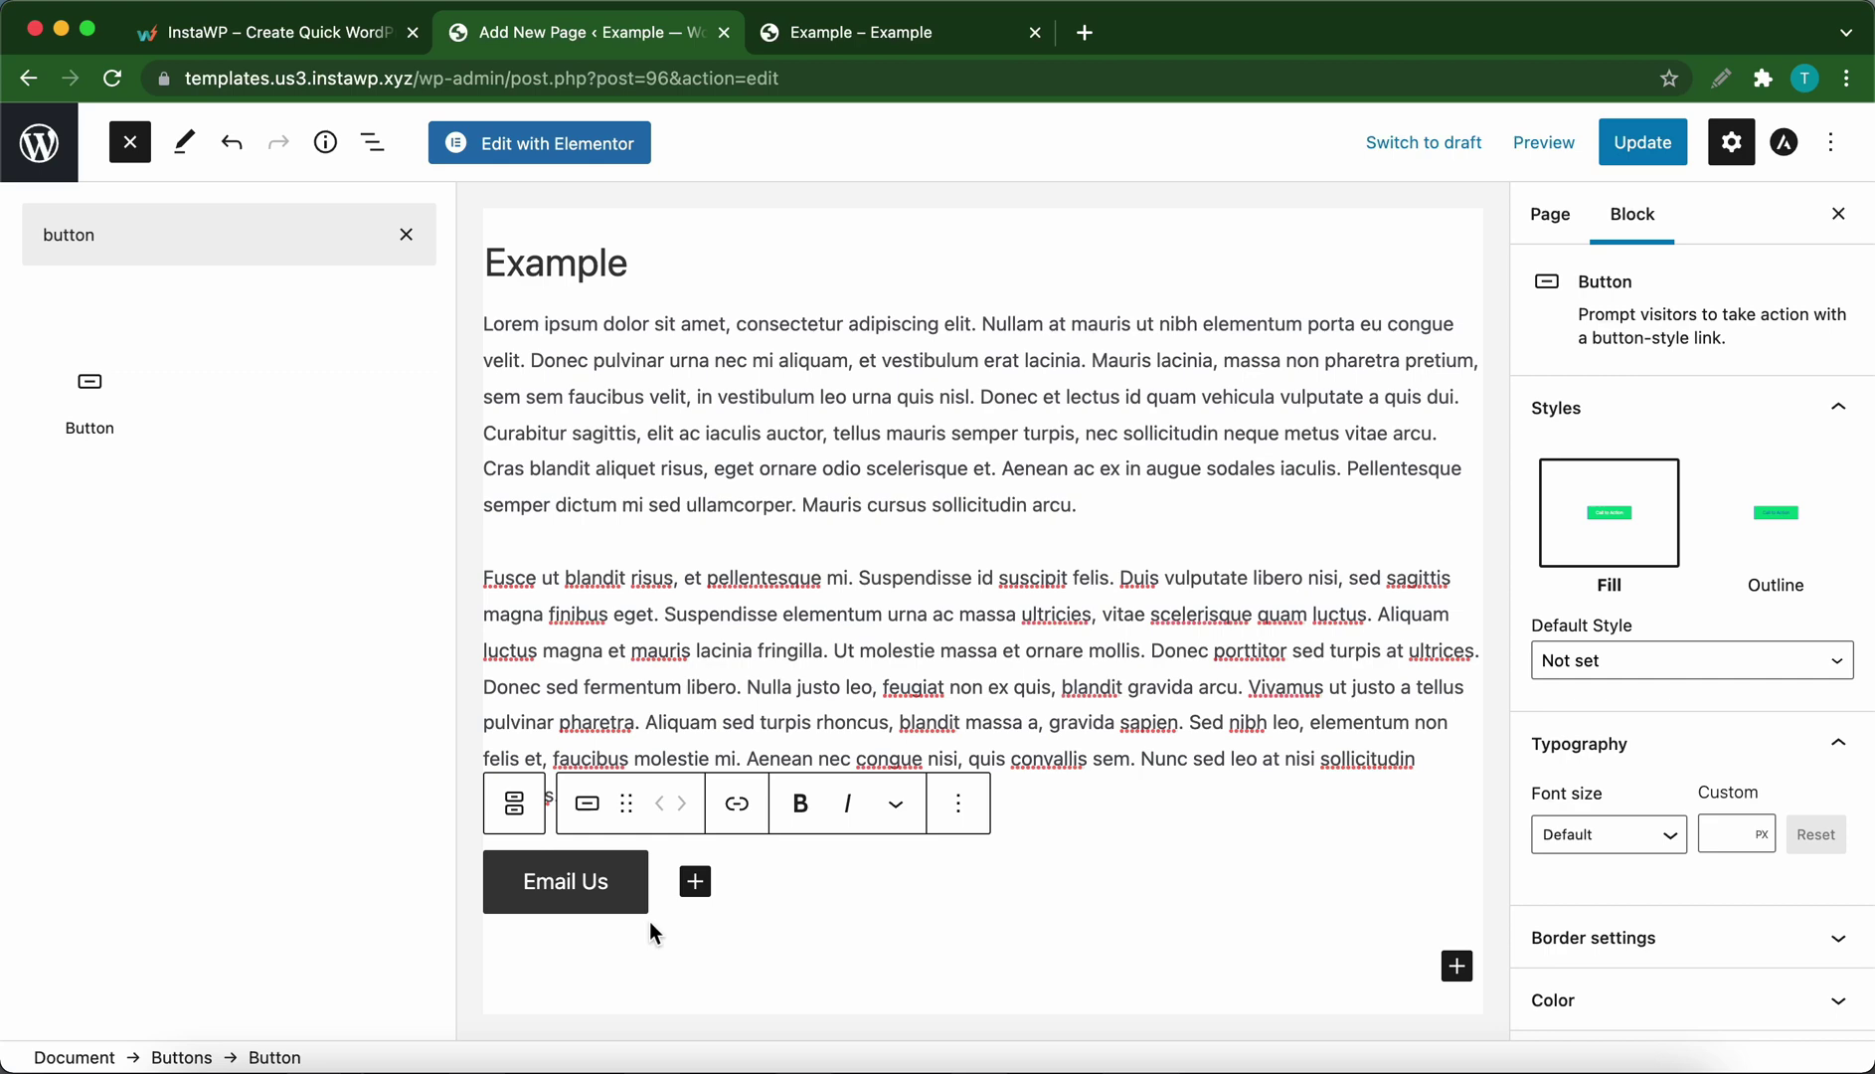
- Give the Email Us button the Fill style instead of Outline
{"action": "left_click", "coordinate": [689, 949]}
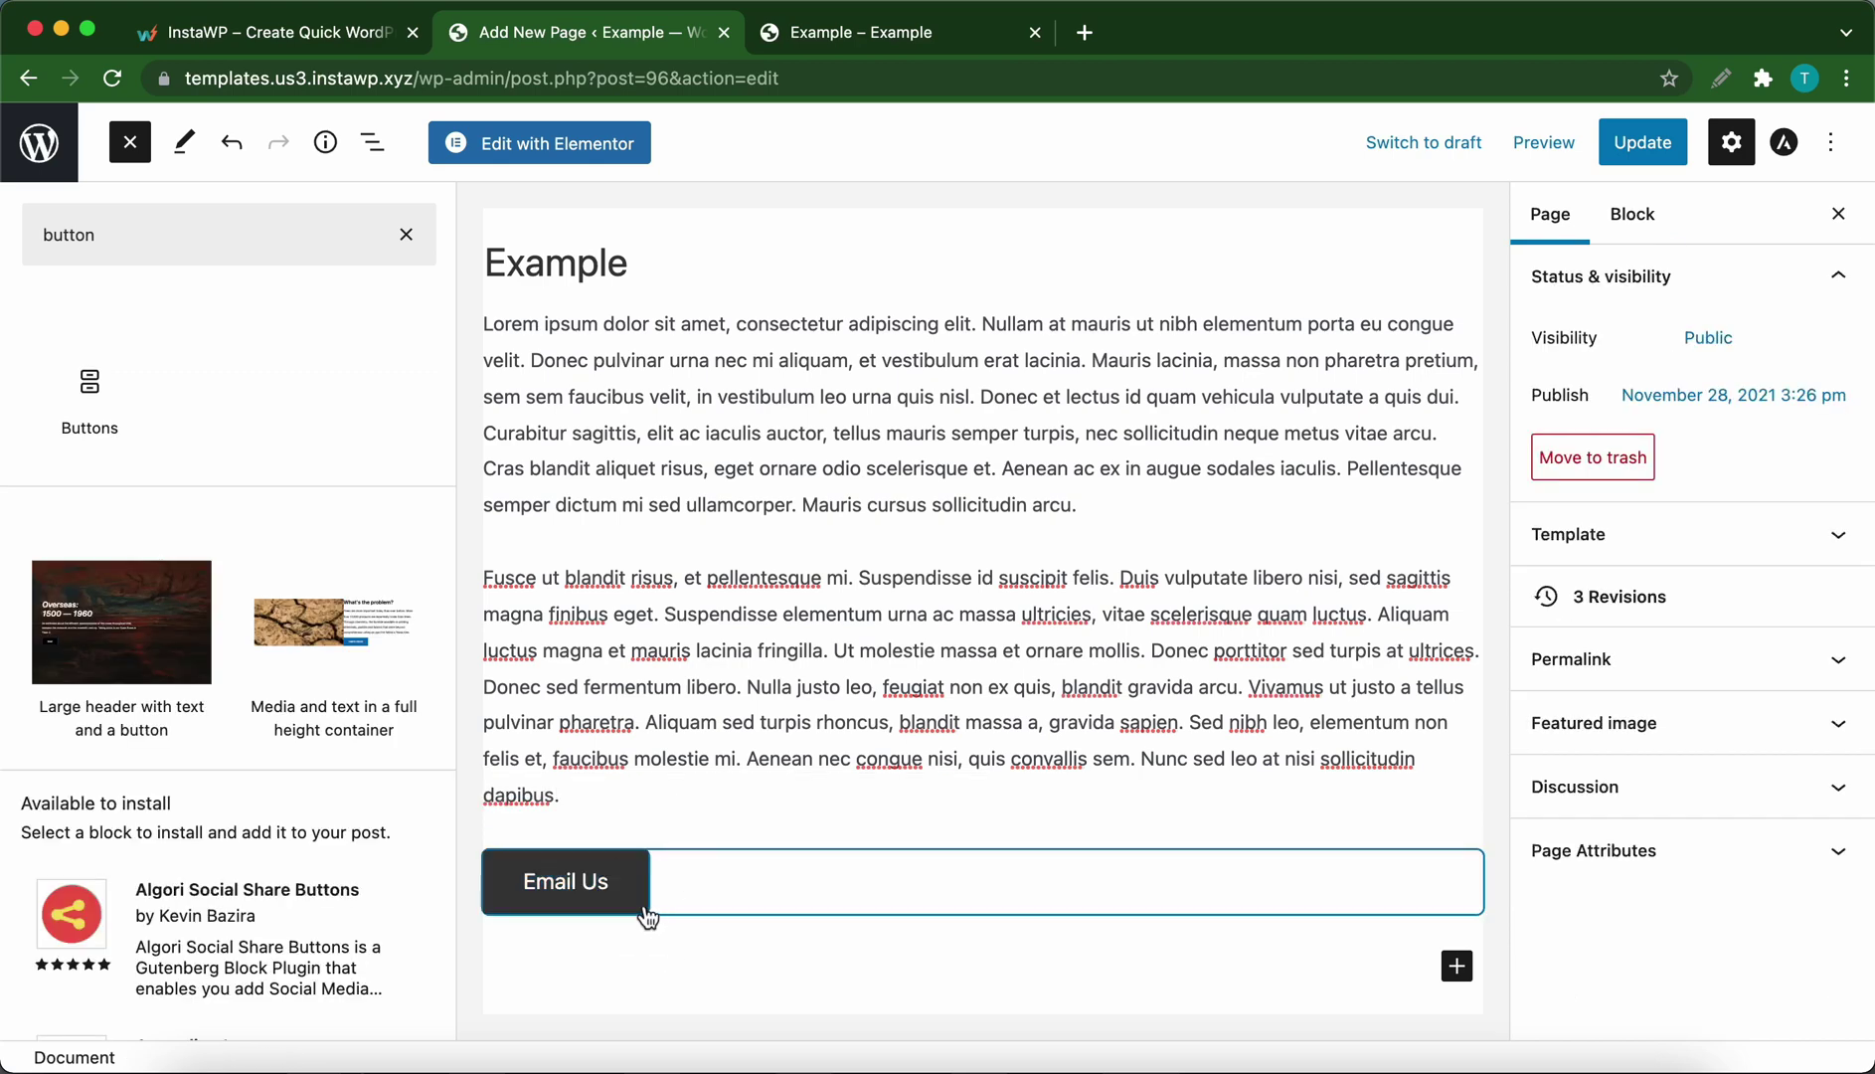
{"action": "left_click", "coordinate": [642, 905]}
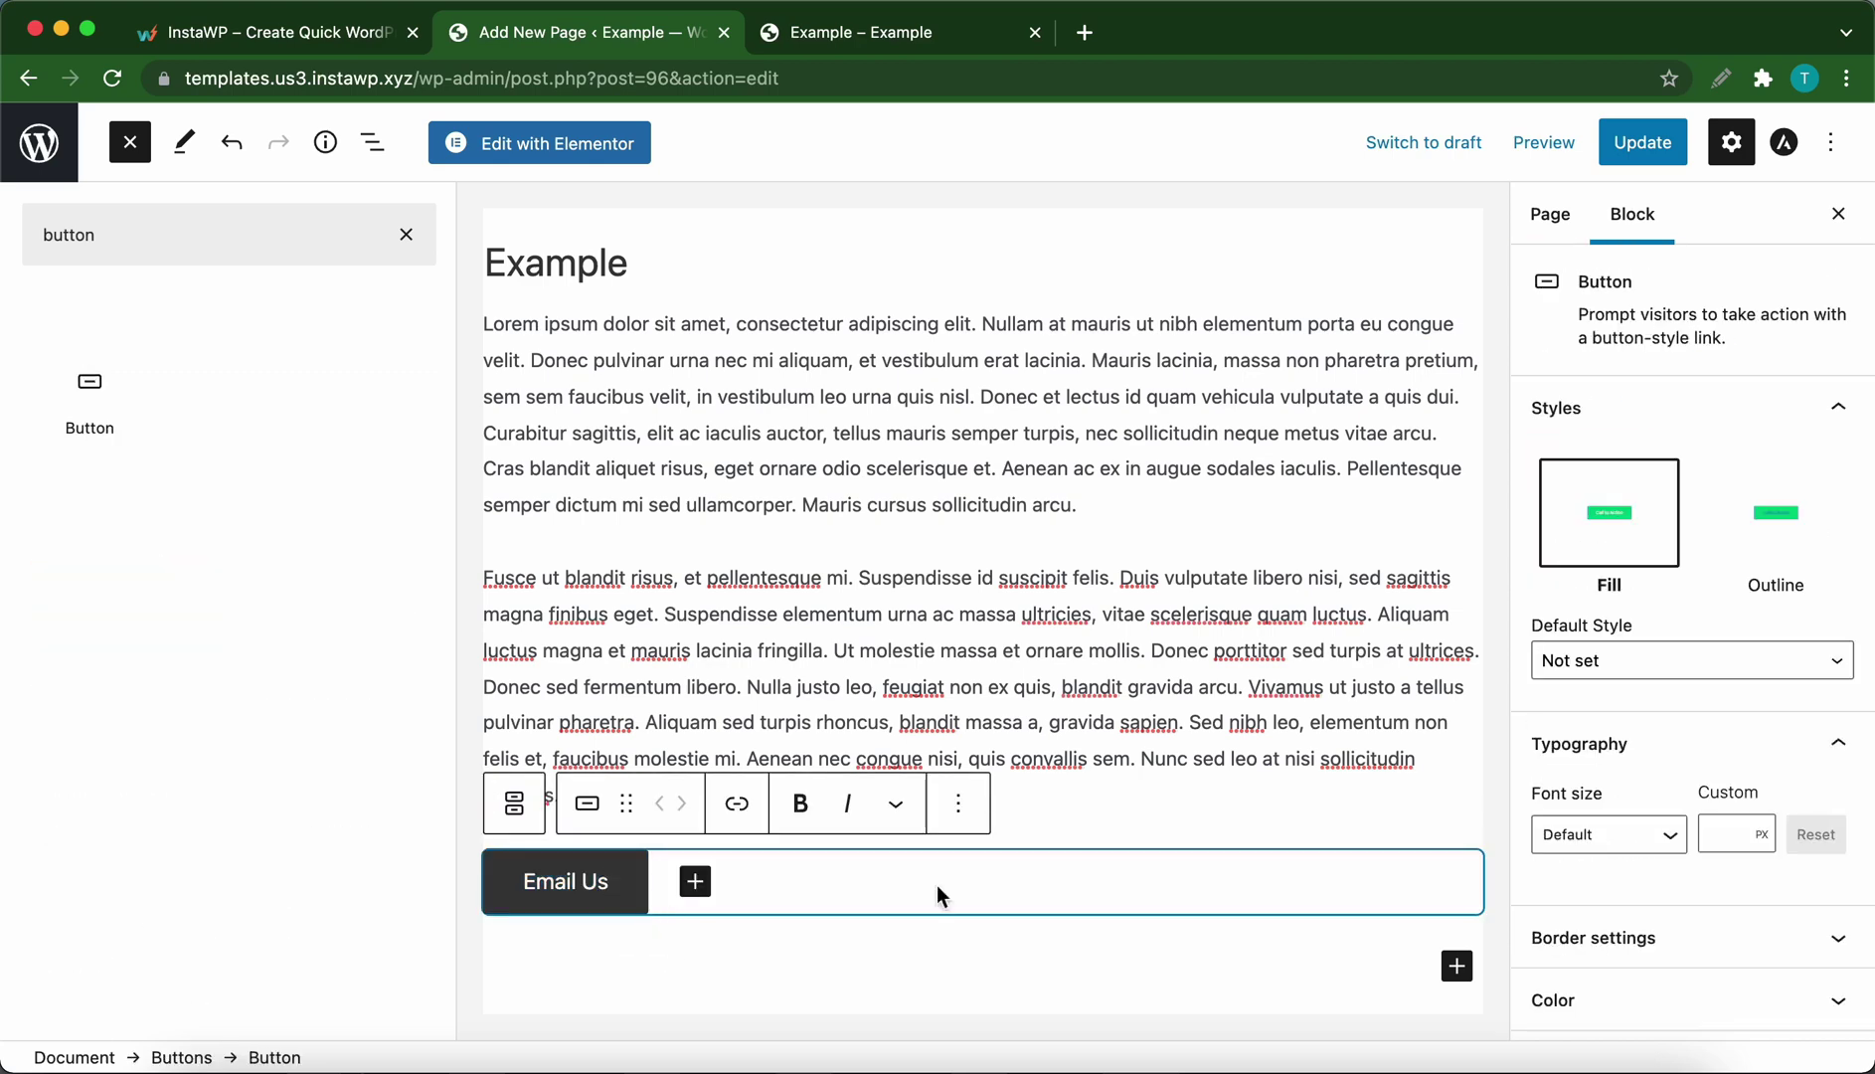
{"action": "left_click", "coordinate": [1747, 539]}
{"action": "left_click", "coordinate": [1630, 546]}
- Set the button text to Normal 16px and its border radius to 0 for square corners
{"action": "scroll", "coordinate": [1647, 618], "scroll_direction": "down", "scroll_amount": 2}
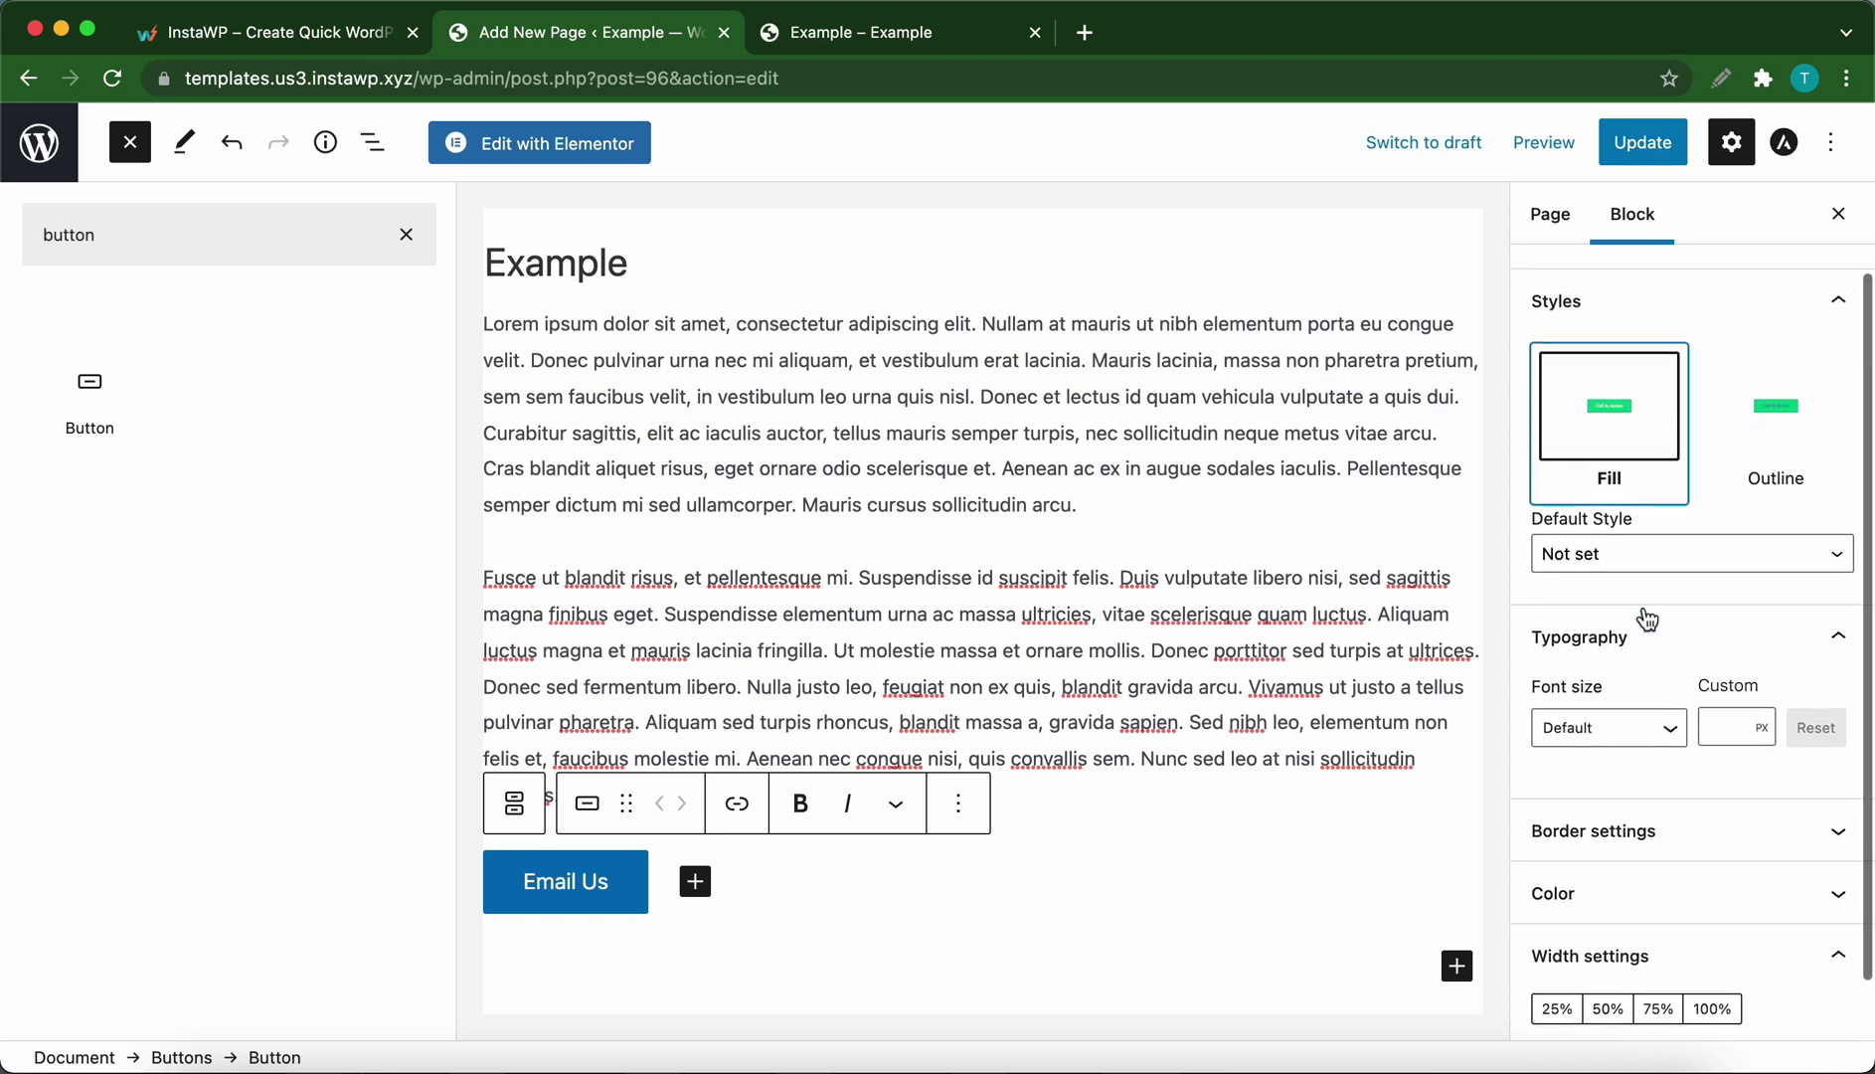
{"action": "left_click", "coordinate": [1622, 721]}
{"action": "left_click", "coordinate": [1599, 883]}
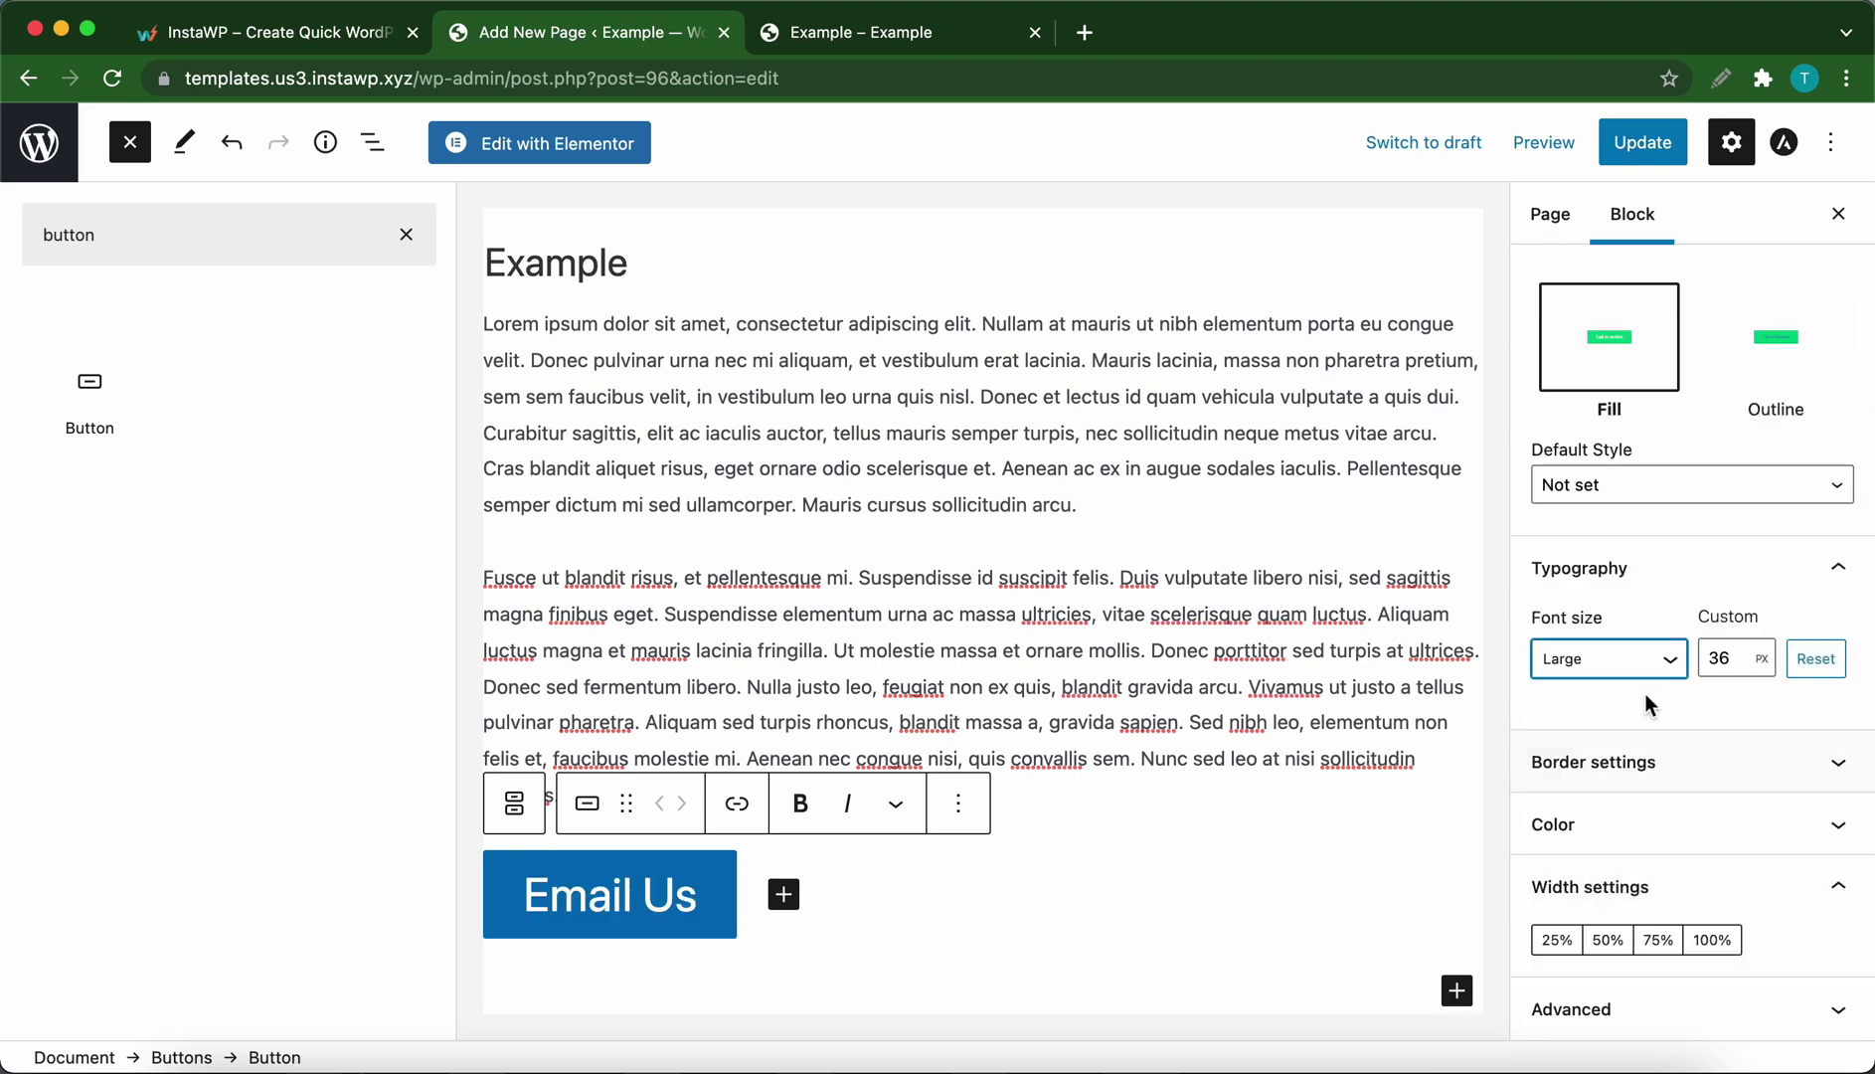
{"action": "left_click", "coordinate": [1605, 664]}
{"action": "left_click", "coordinate": [1594, 751]}
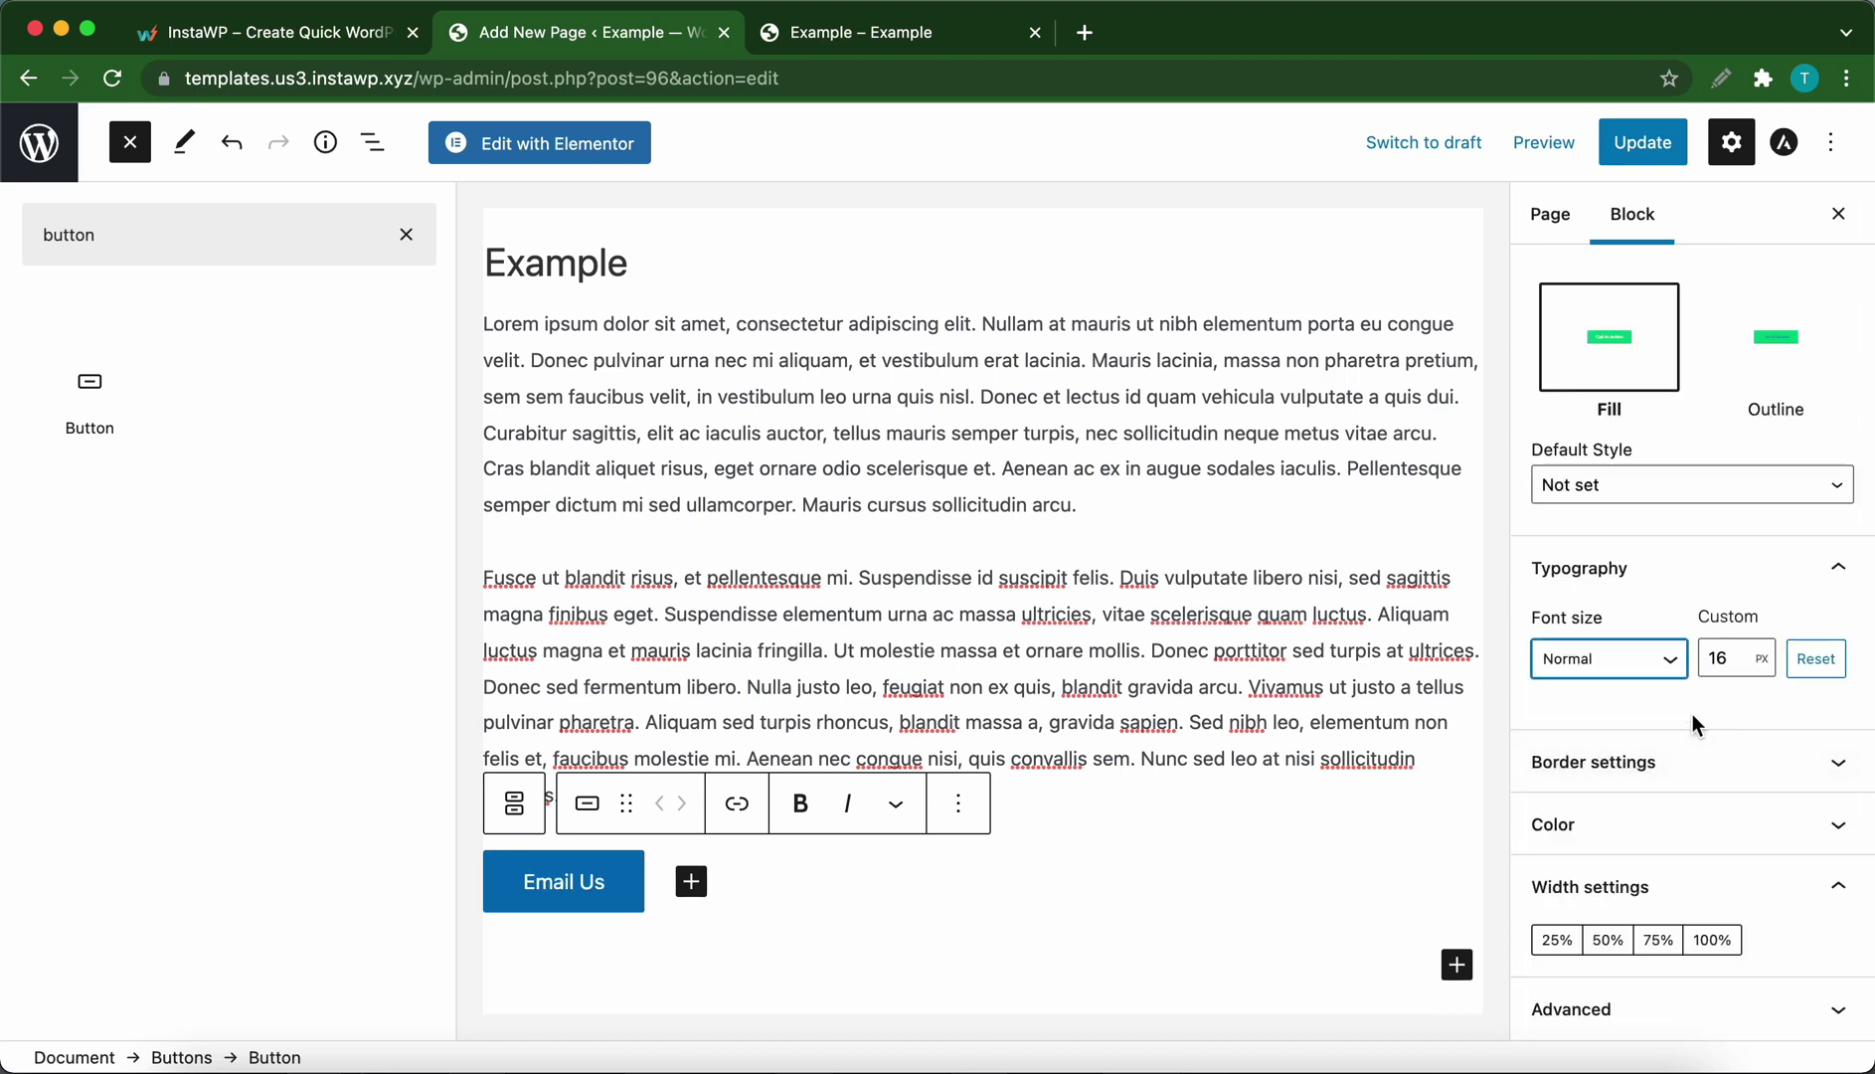
{"action": "left_click", "coordinate": [1740, 773]}
{"action": "mouse_move", "coordinate": [1554, 877]}
{"action": "left_mouse_down"}
{"action": "mouse_move", "coordinate": [1613, 869]}
{"action": "mouse_move", "coordinate": [1520, 868]}
{"action": "left_mouse_up"}
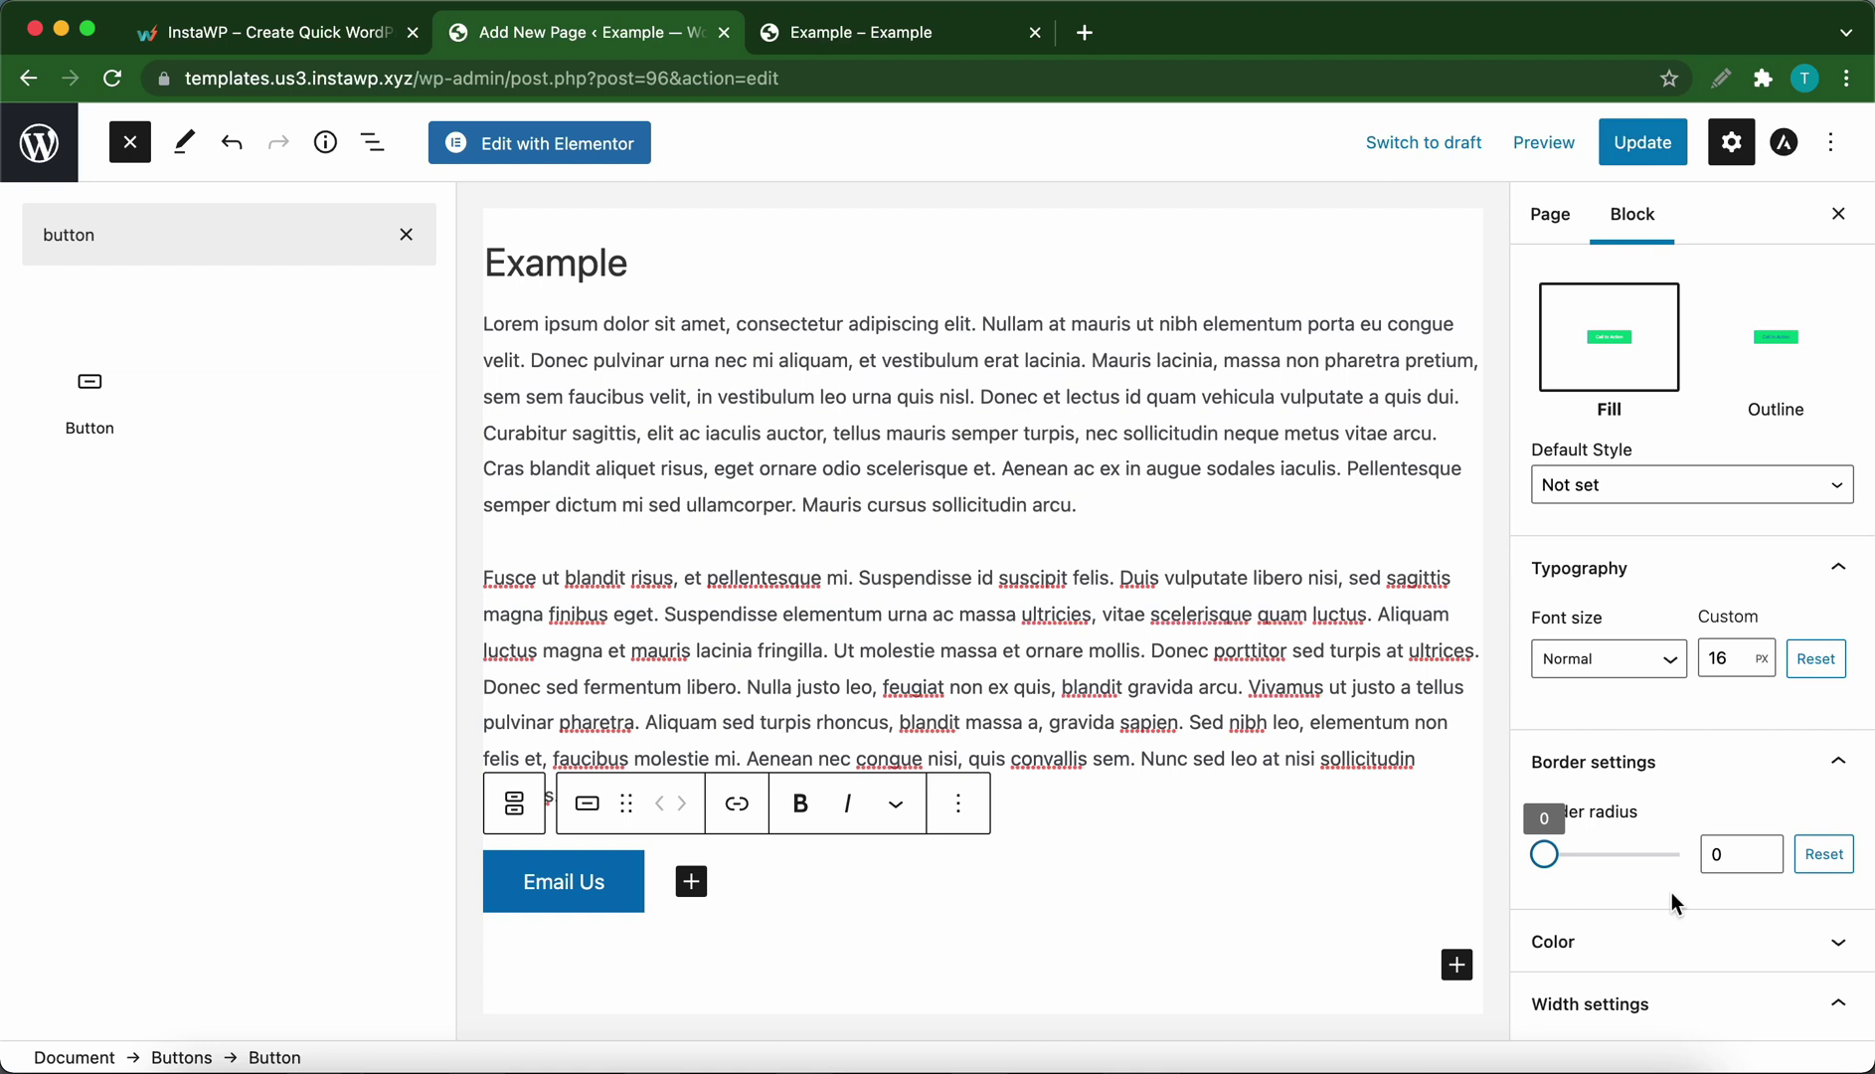
- Set the Email Us button's text colour to light grey
{"action": "scroll", "coordinate": [1675, 899], "scroll_direction": "down", "scroll_amount": 3}
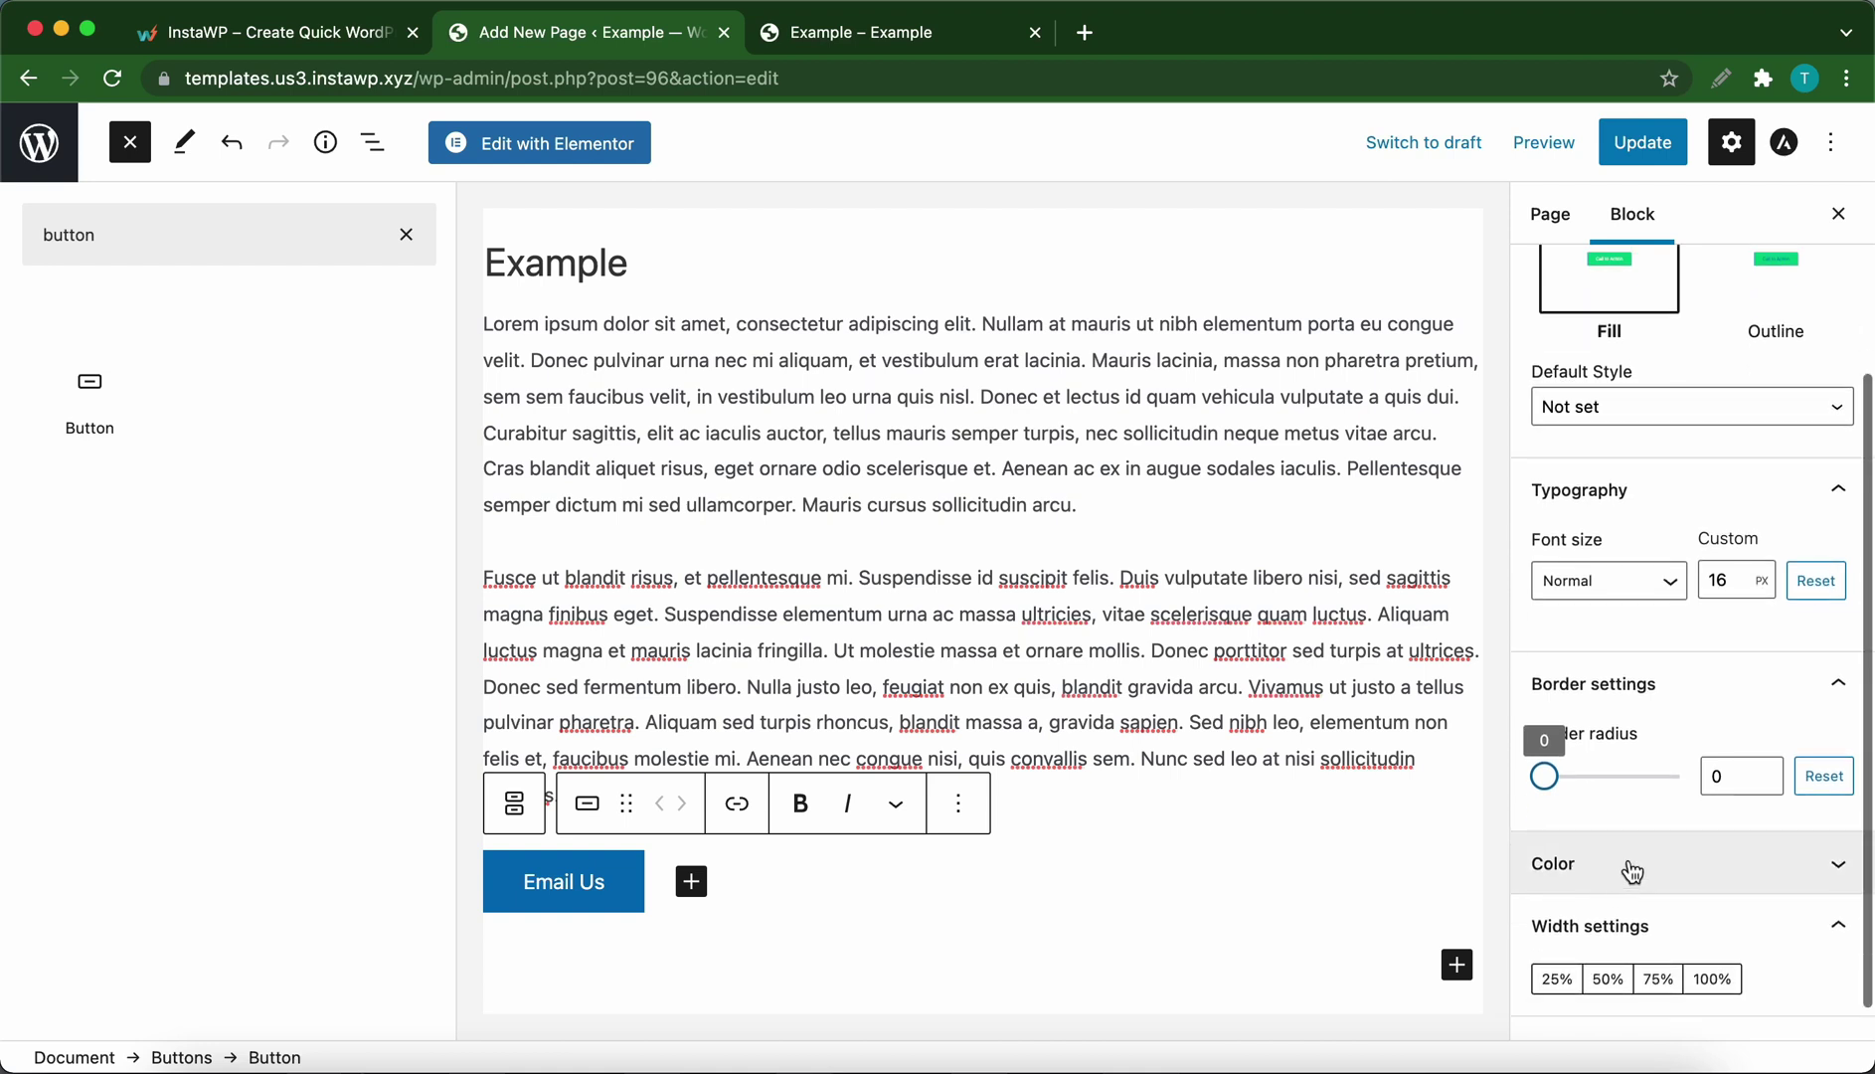
{"action": "left_click", "coordinate": [1631, 872]}
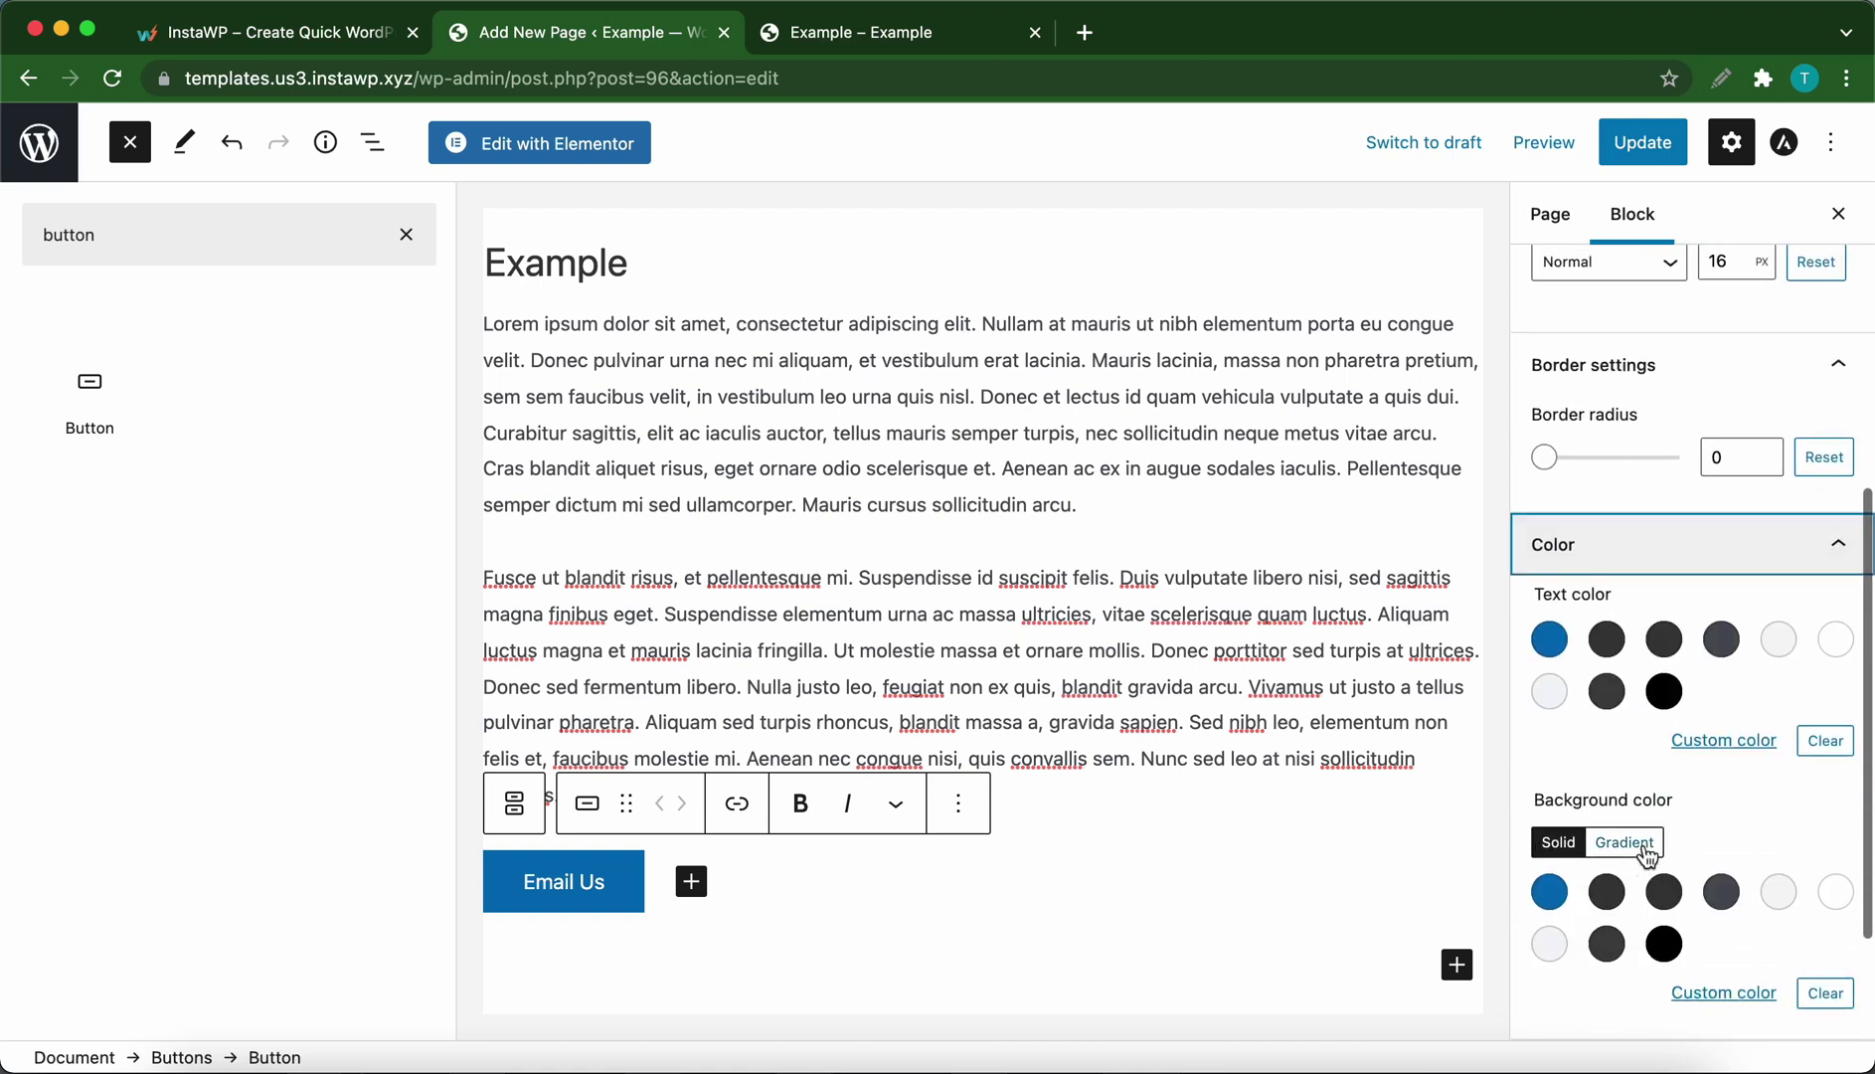
{"action": "left_click", "coordinate": [1608, 644]}
{"action": "left_click", "coordinate": [1549, 690]}
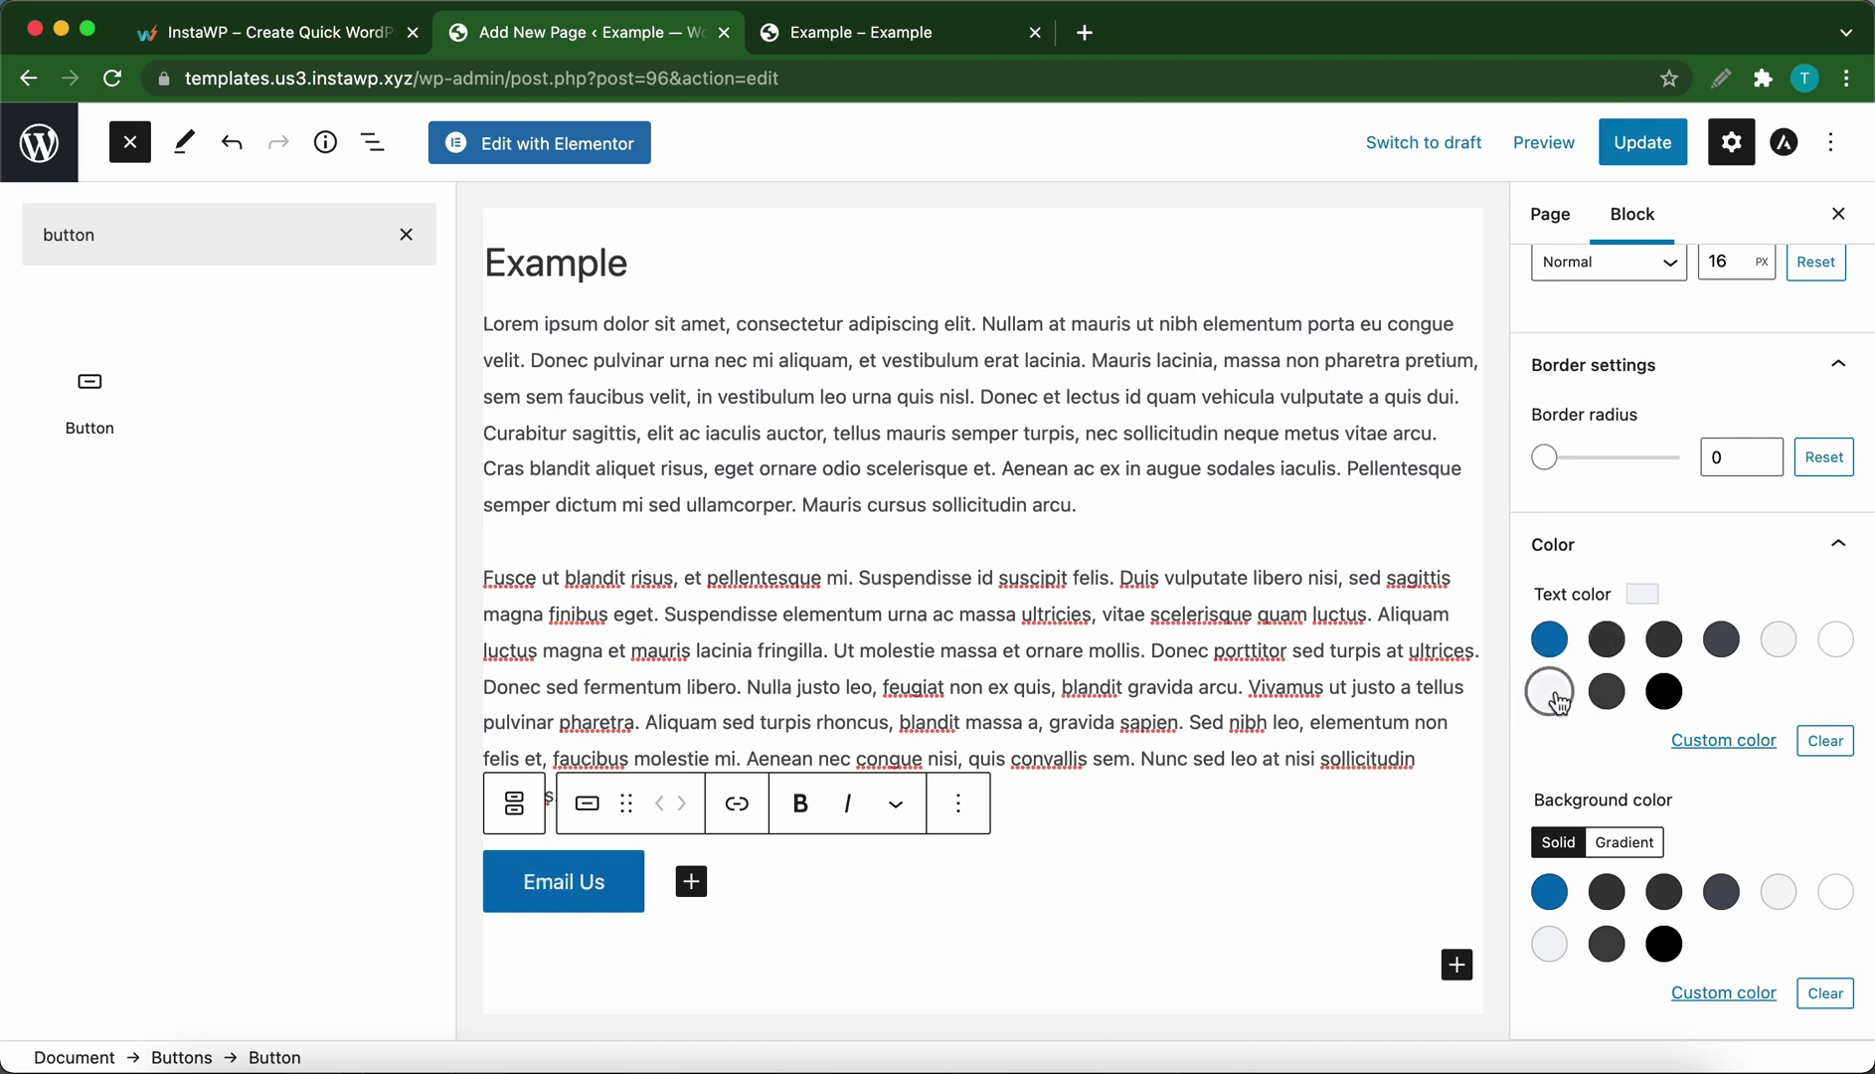
- Give the button a blue-to-purple linear gradient background angled at 123 degrees
{"action": "scroll", "coordinate": [1604, 857], "scroll_direction": "down", "scroll_amount": 1}
{"action": "left_click", "coordinate": [1604, 859]}
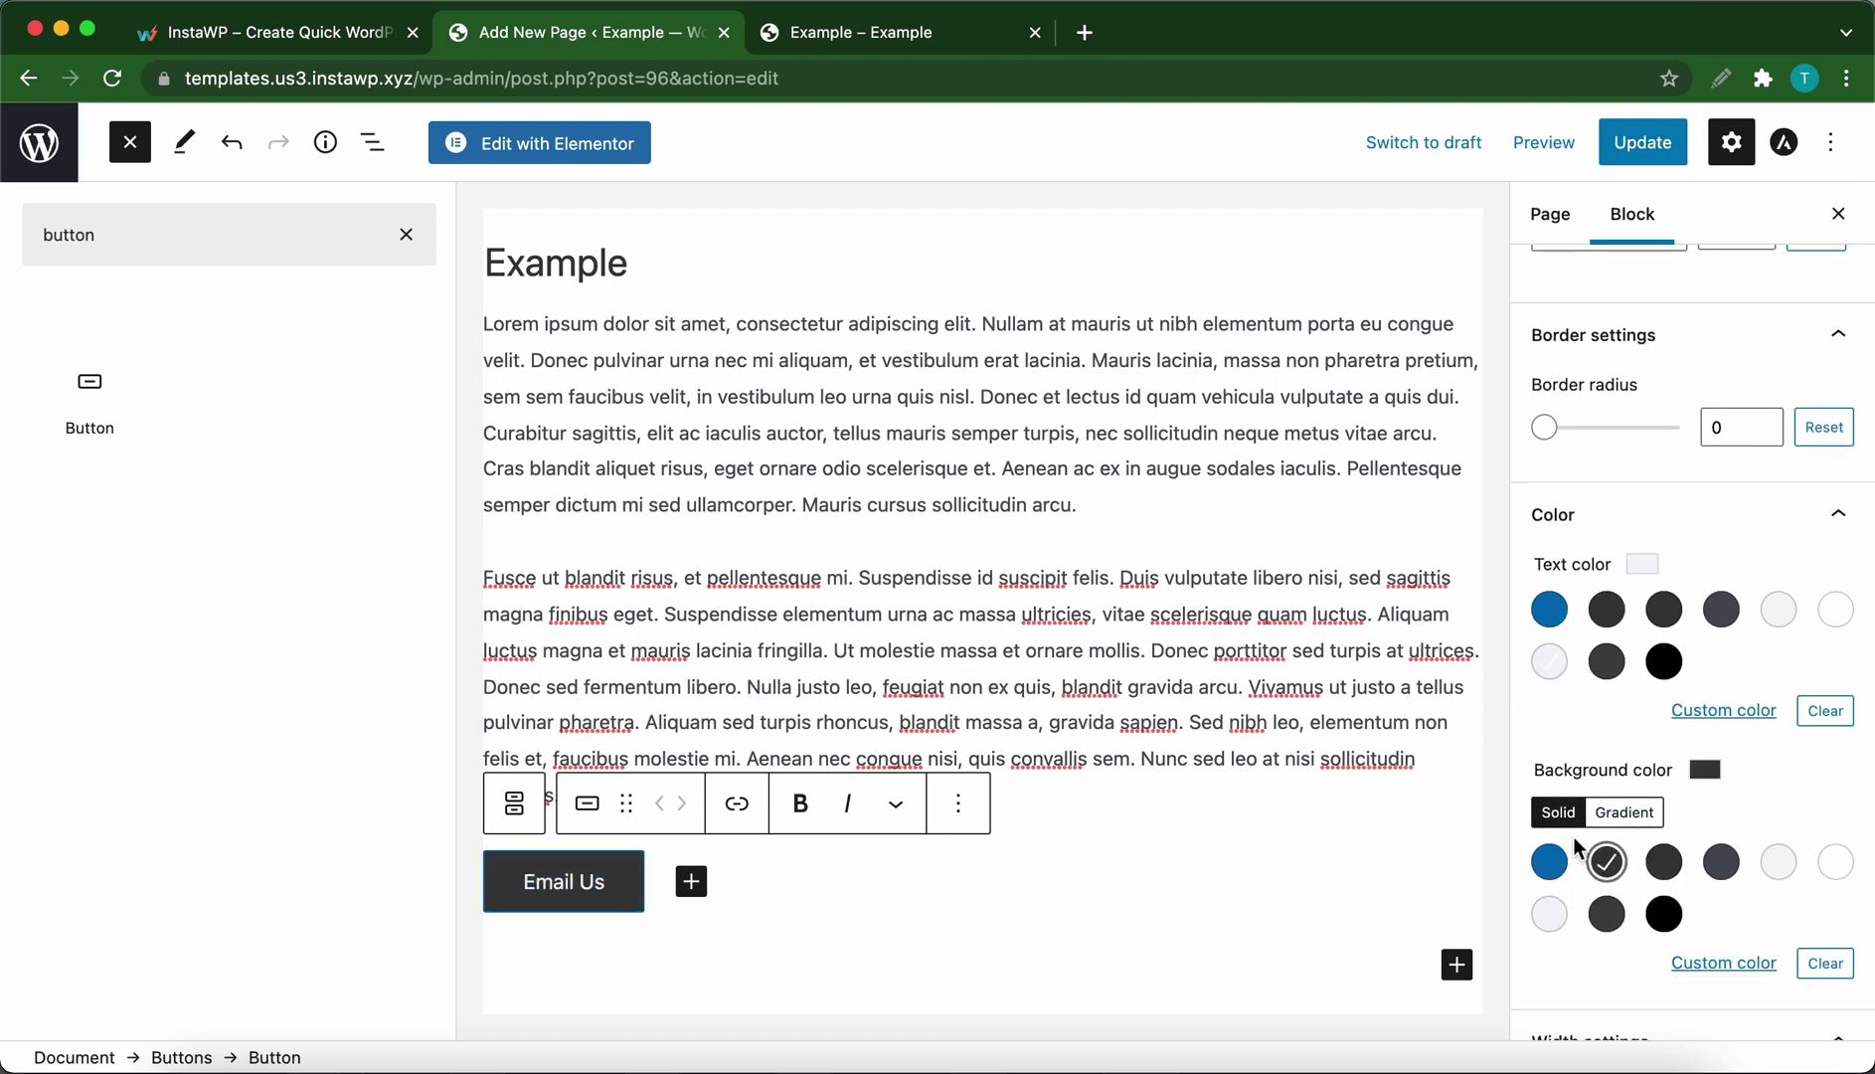
{"action": "left_click", "coordinate": [1605, 816]}
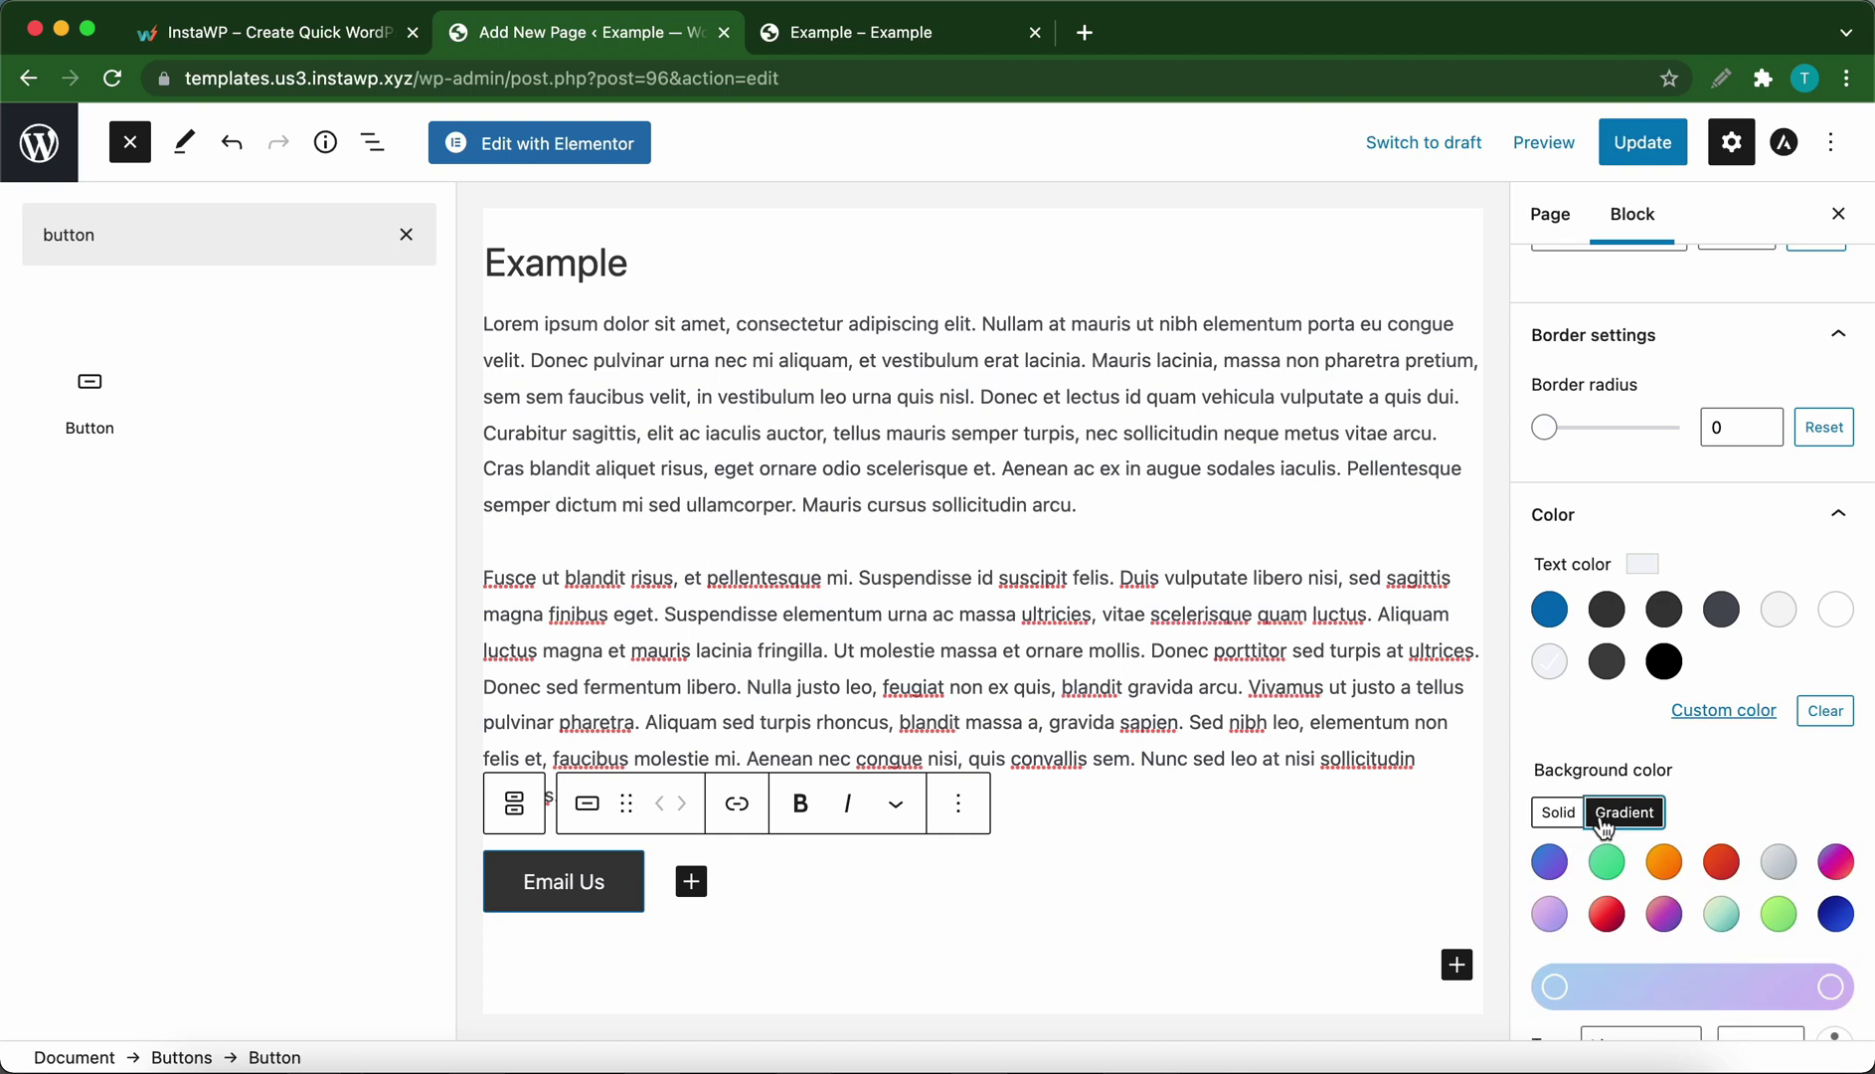
{"action": "left_click", "coordinate": [1549, 861]}
{"action": "scroll", "coordinate": [1722, 831], "scroll_direction": "down", "scroll_amount": 2}
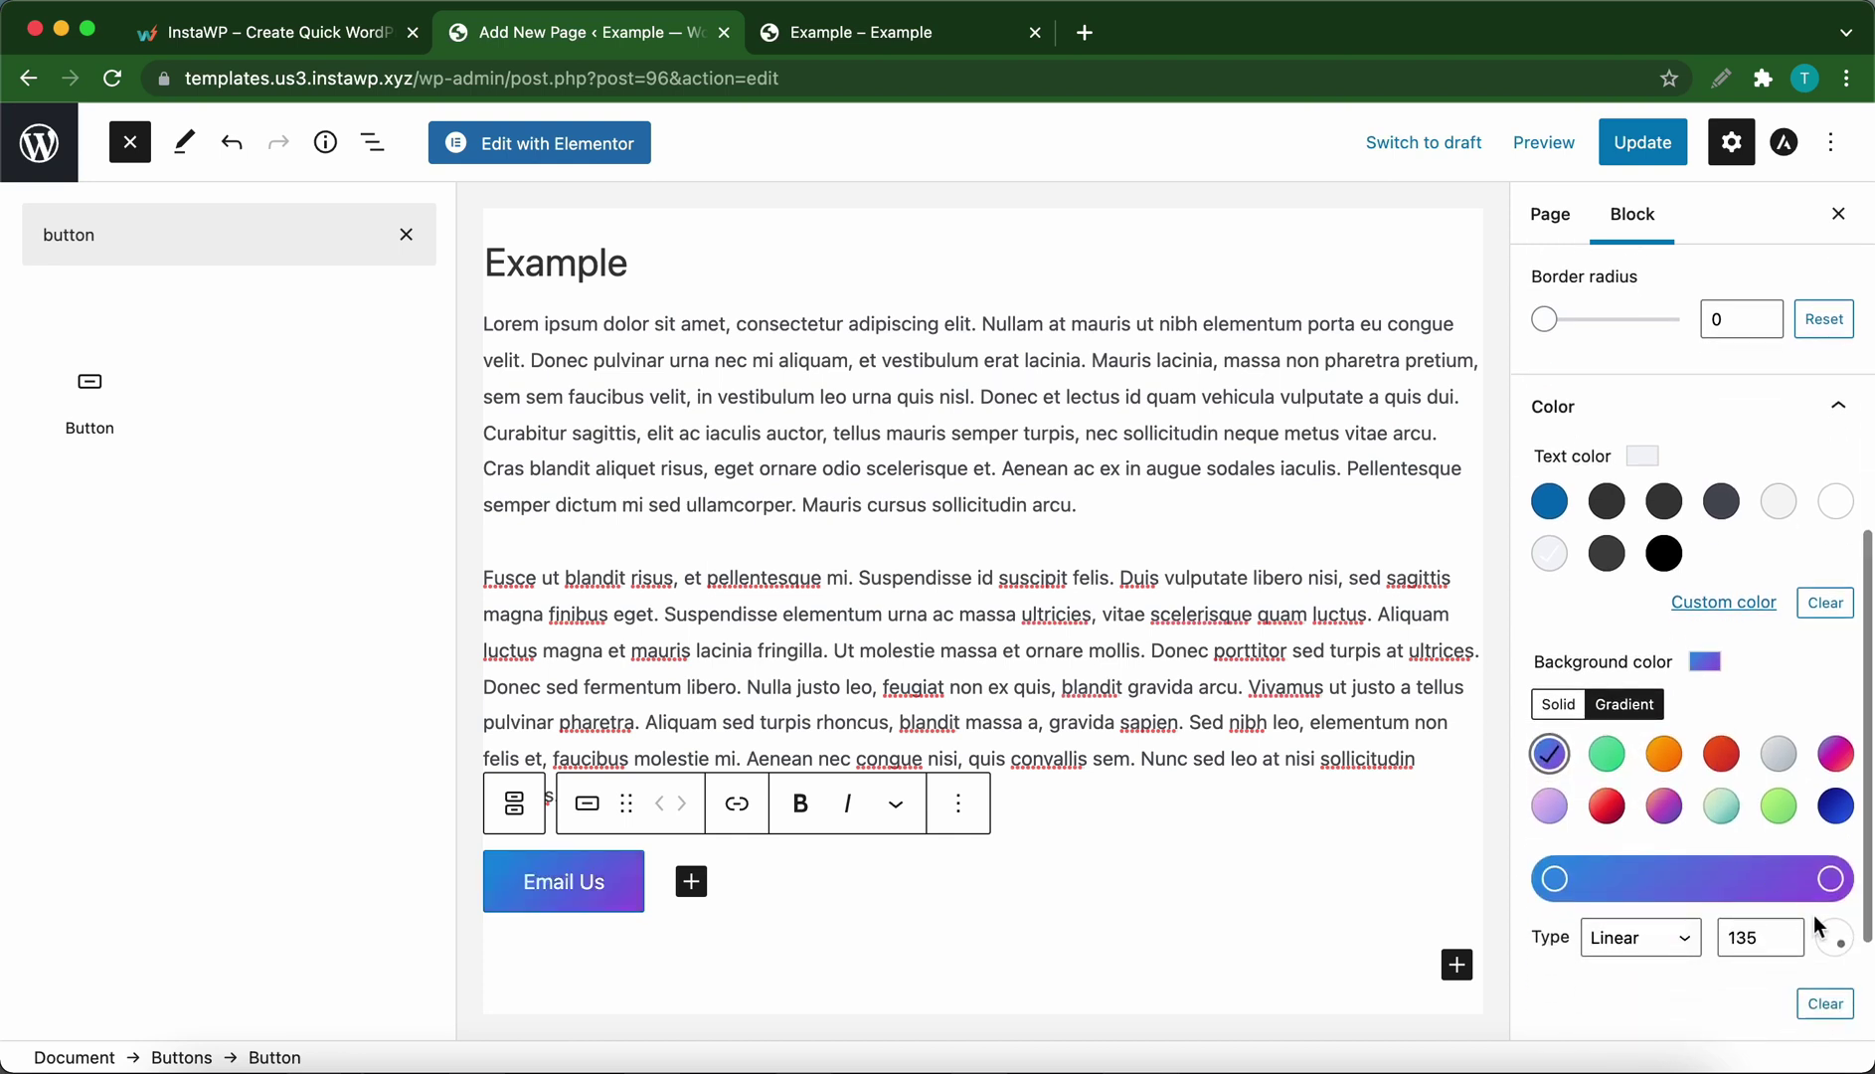
{"action": "mouse_move", "coordinate": [1830, 941]}
{"action": "left_mouse_down"}
{"action": "mouse_move", "coordinate": [1837, 927]}
{"action": "mouse_move", "coordinate": [1828, 979]}
{"action": "mouse_move", "coordinate": [1853, 955]}
{"action": "left_mouse_up"}
- Set the Email Us button width to 50% after trying 25% and 75%
{"action": "scroll", "coordinate": [1702, 1006], "scroll_direction": "down", "scroll_amount": 4}
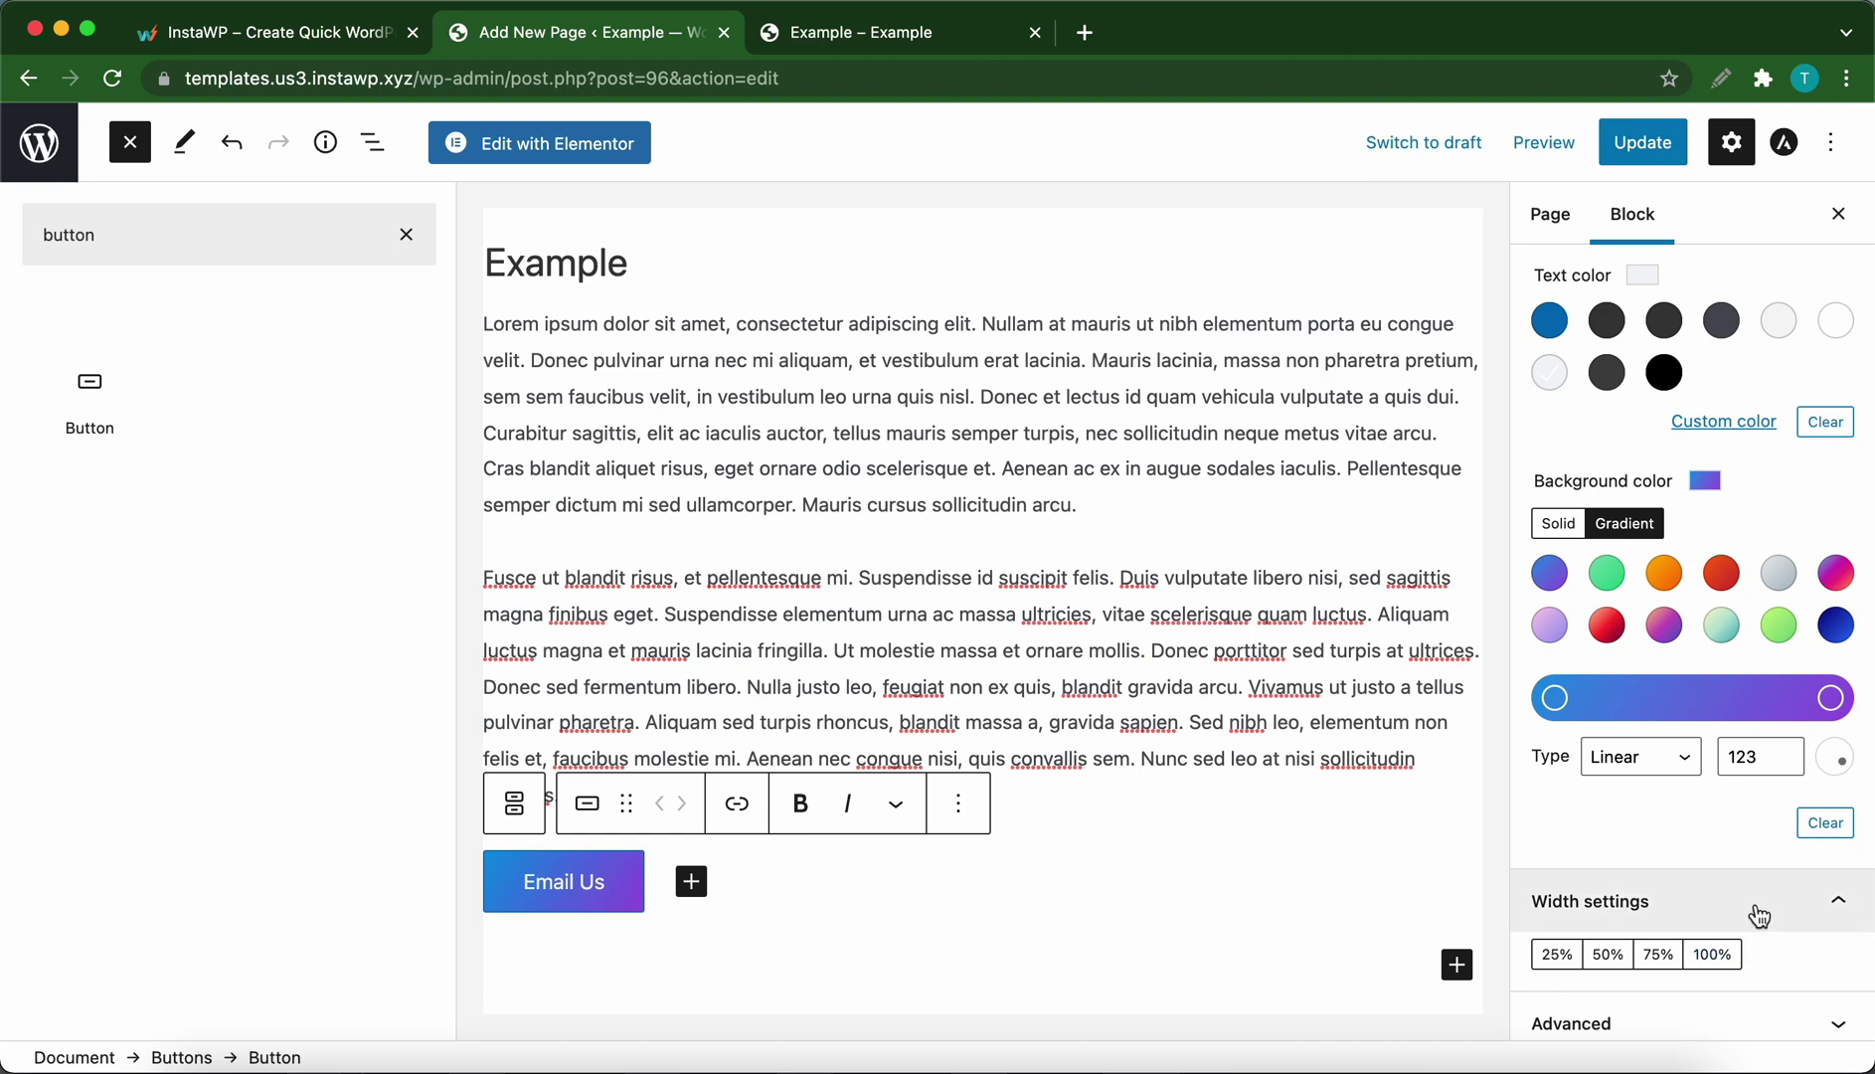
{"action": "scroll", "coordinate": [1756, 917], "scroll_direction": "down", "scroll_amount": 1}
{"action": "left_click", "coordinate": [1554, 940]}
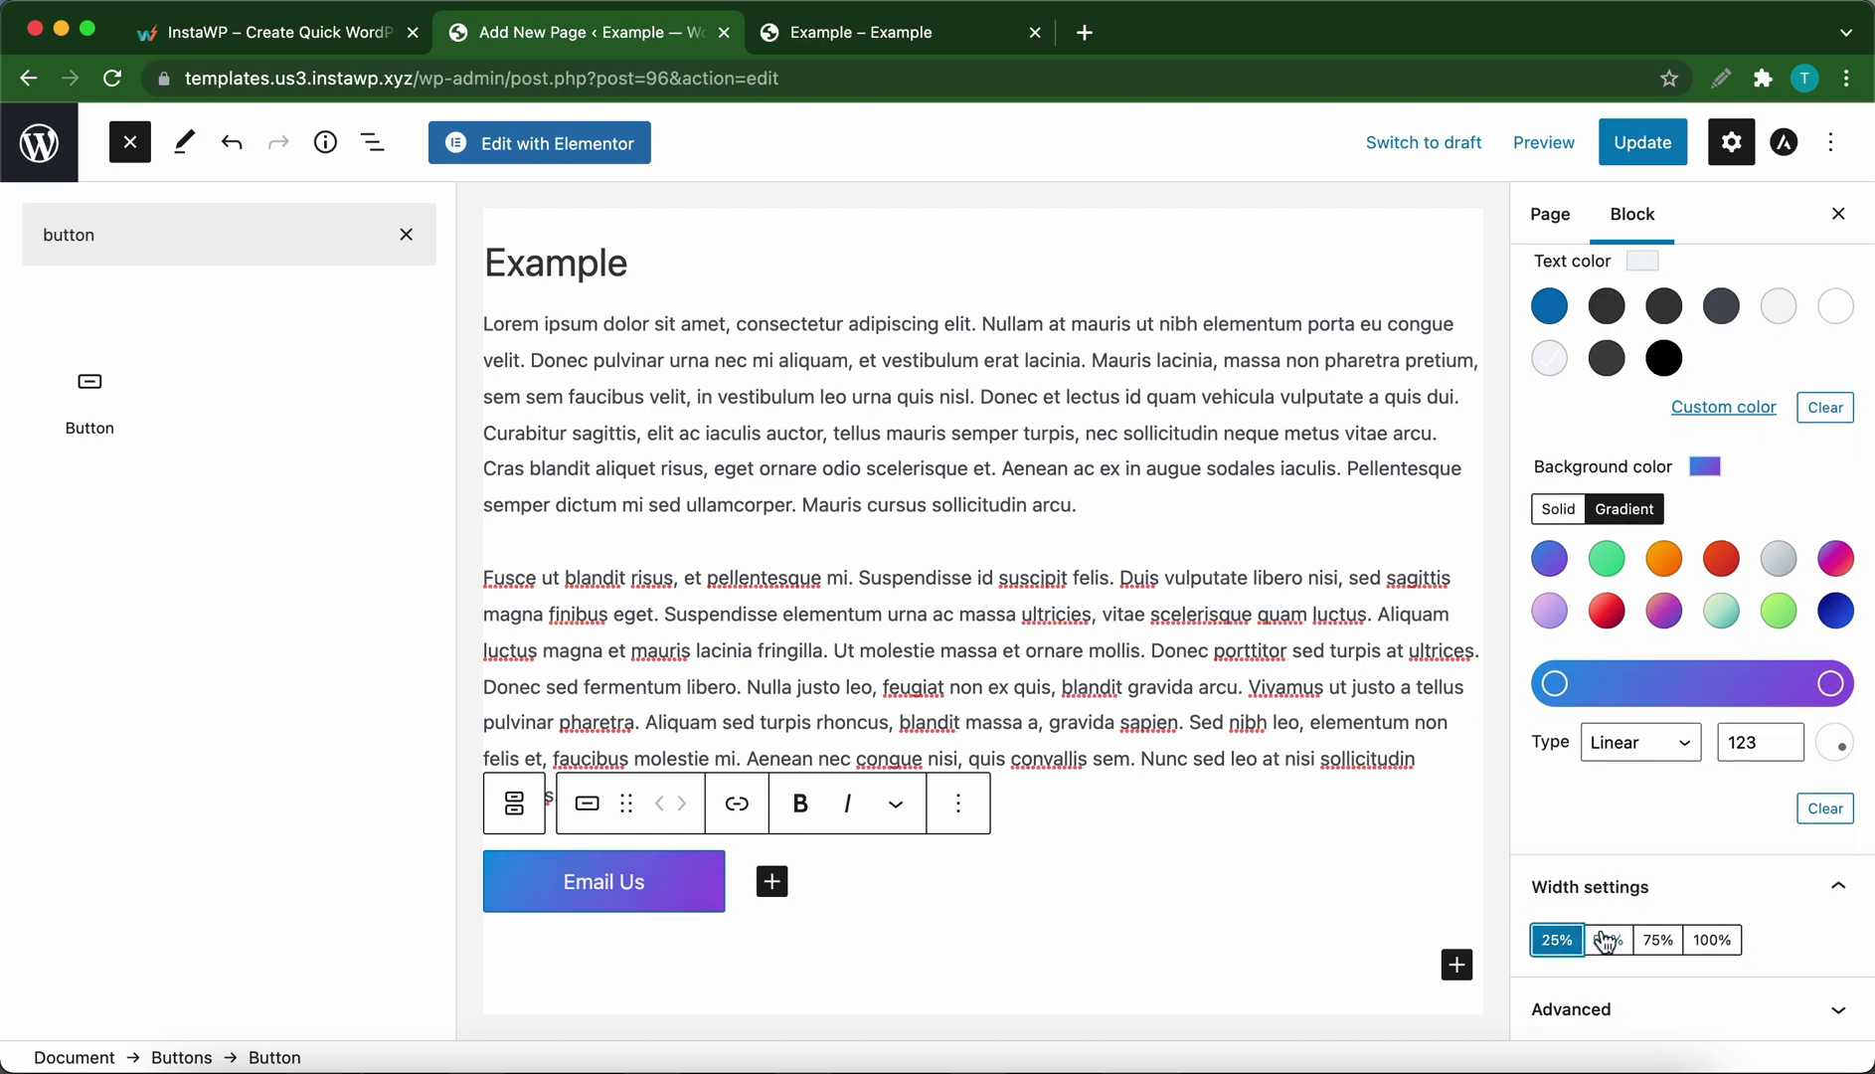
{"action": "left_click", "coordinate": [1604, 940]}
{"action": "left_click", "coordinate": [1673, 941]}
{"action": "left_click", "coordinate": [1608, 939]}
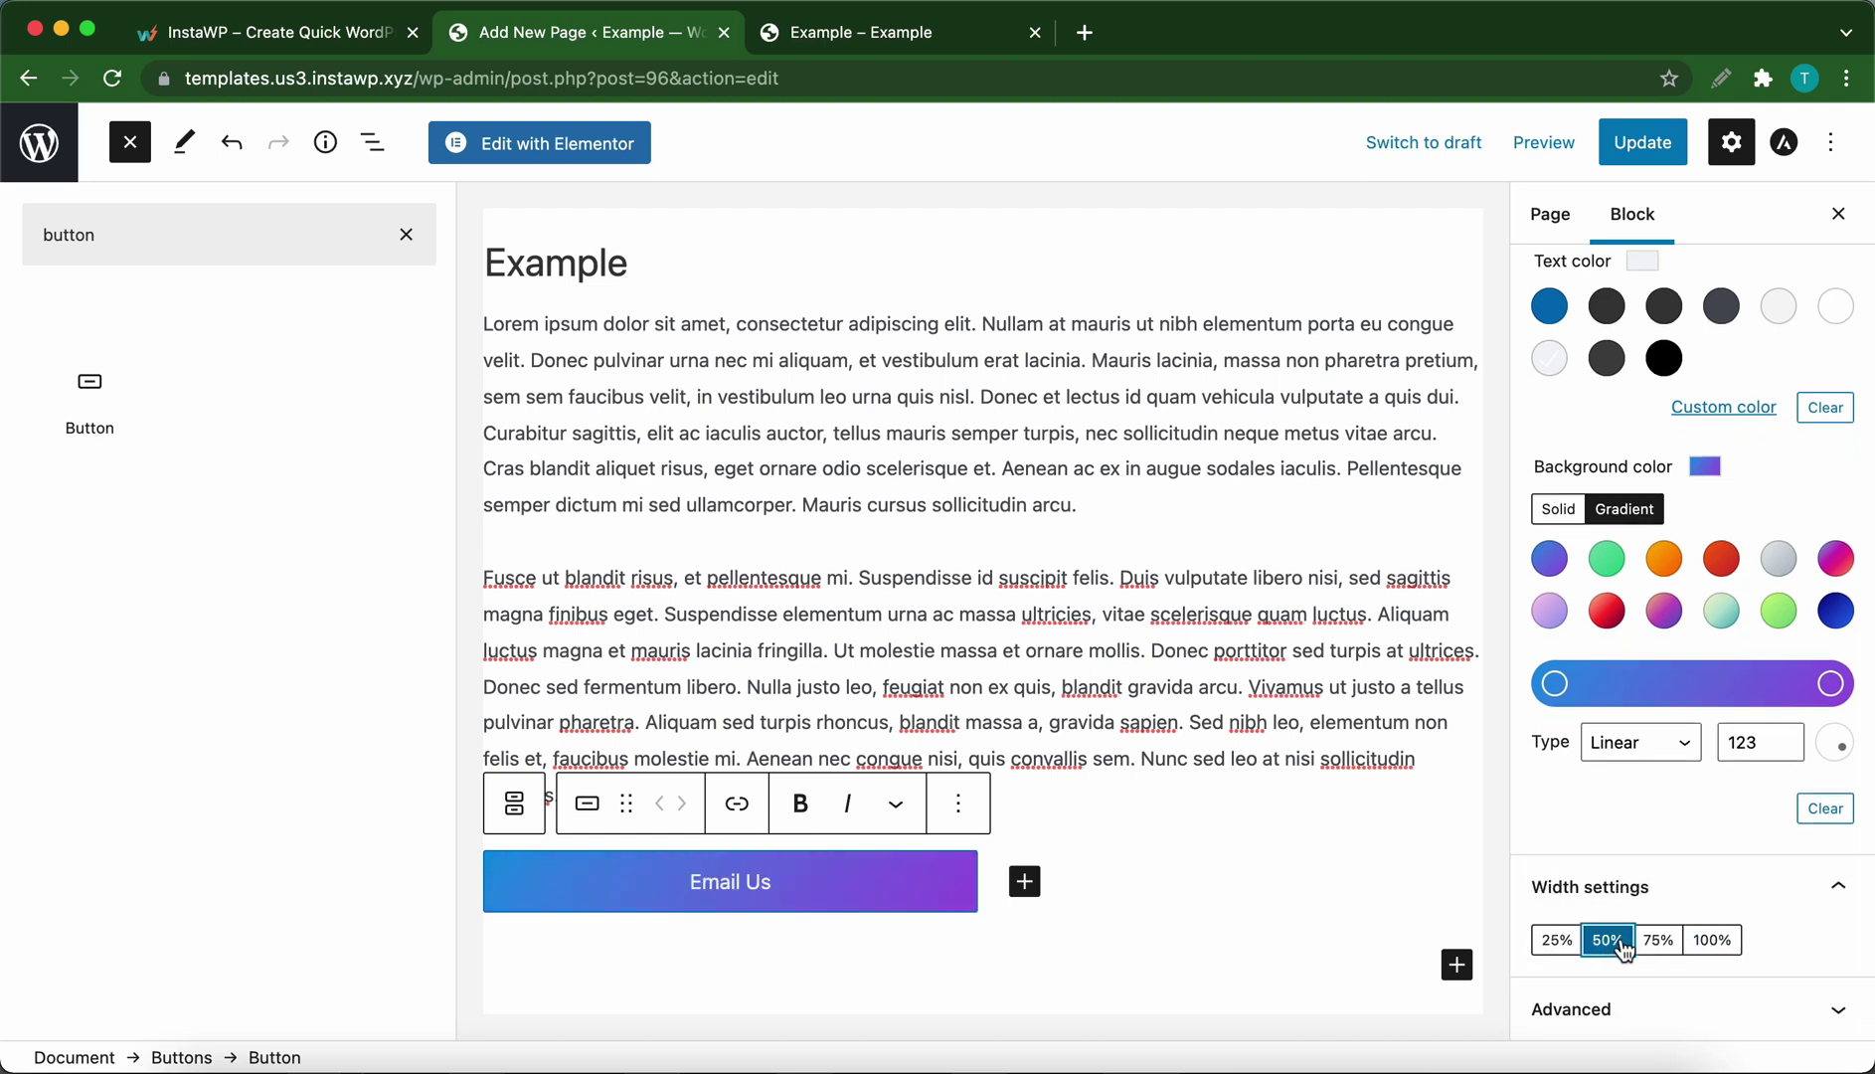
{"action": "left_click", "coordinate": [1675, 1009]}
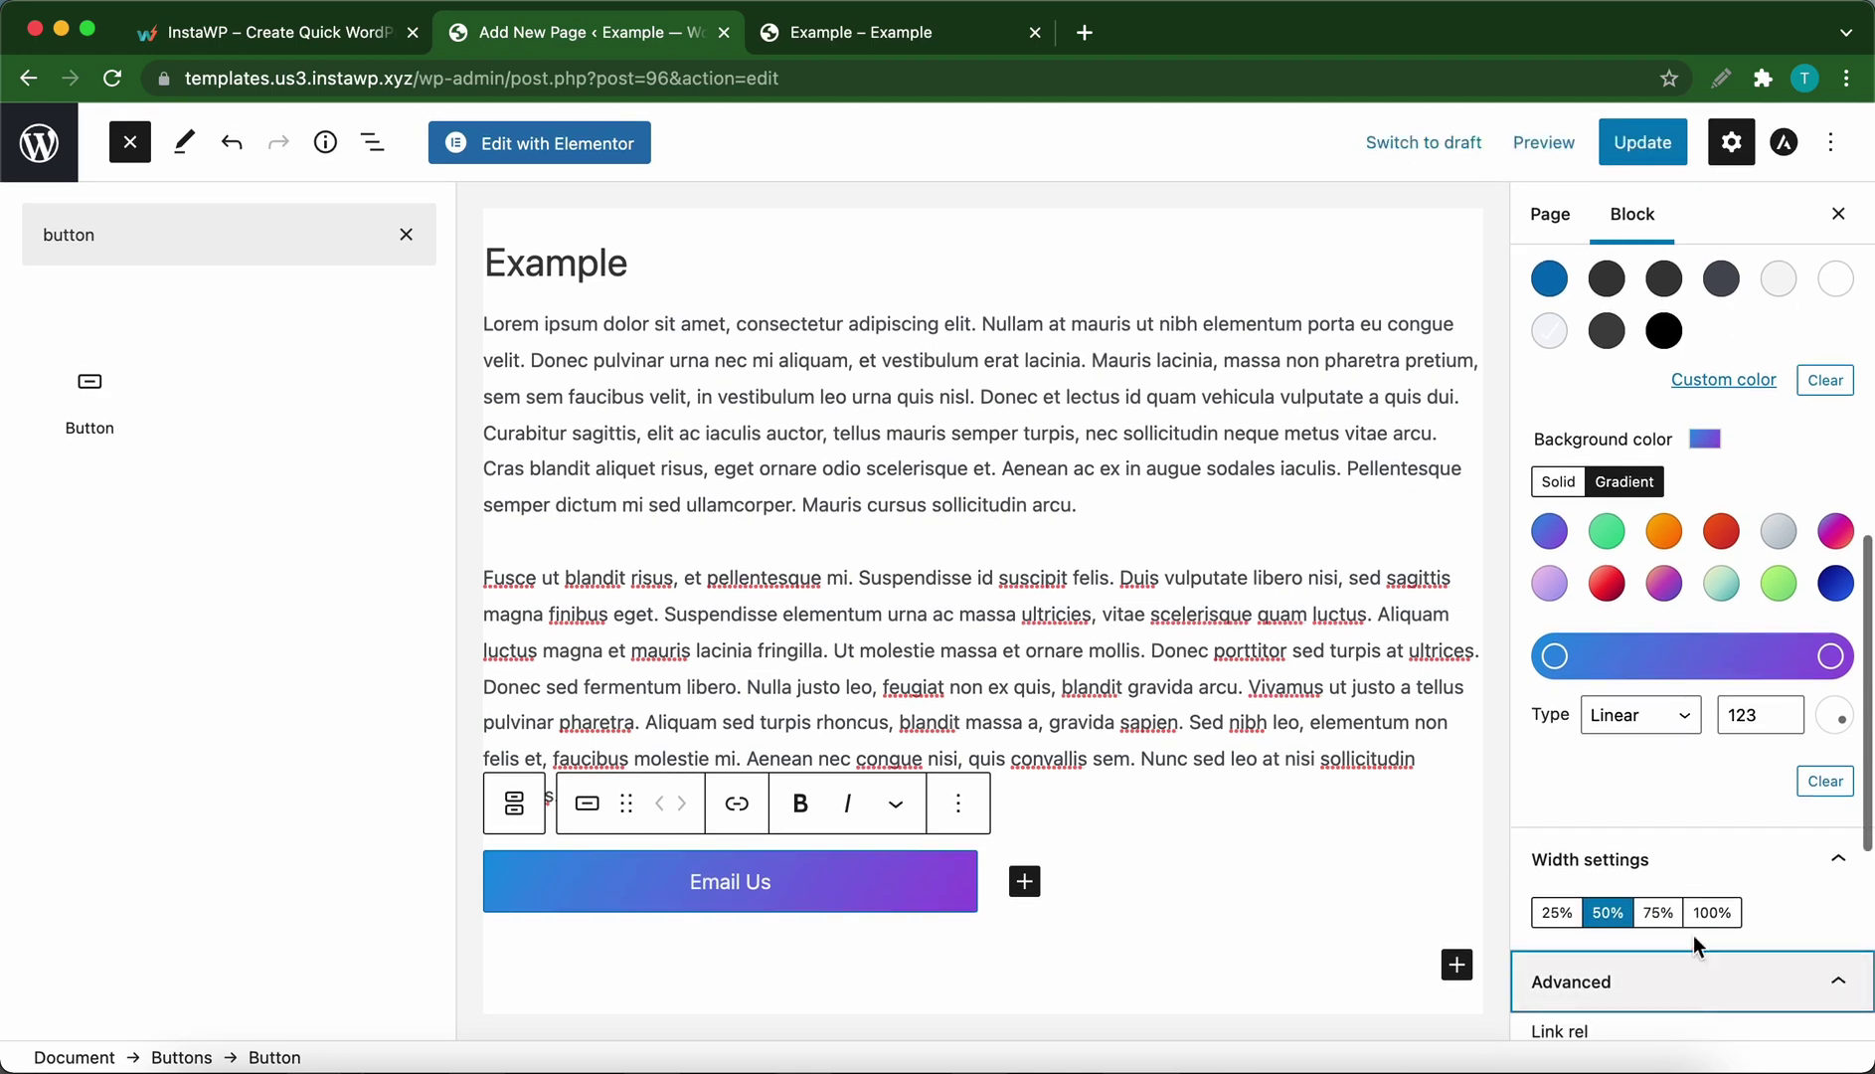
{"action": "scroll", "coordinate": [1687, 920], "scroll_direction": "up", "scroll_amount": 10}
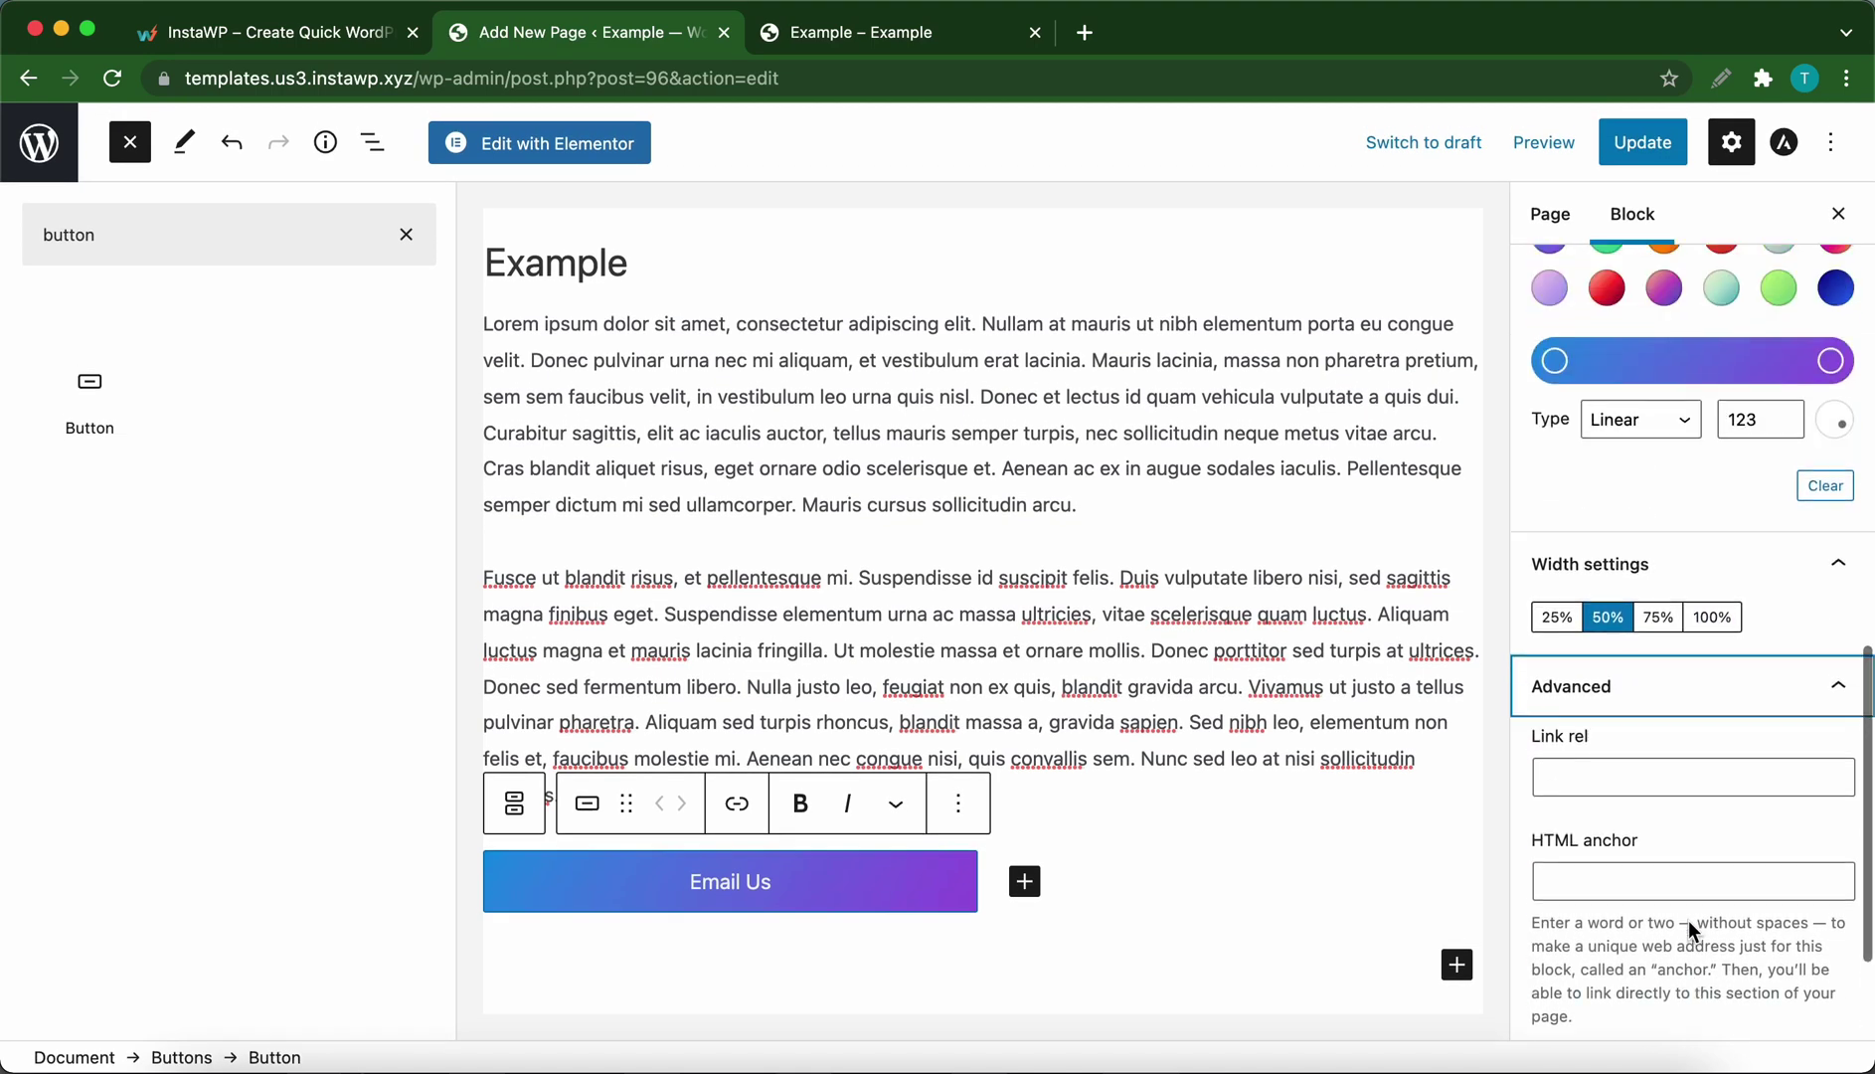
{"action": "scroll", "coordinate": [1688, 930], "scroll_direction": "up", "scroll_amount": 5}
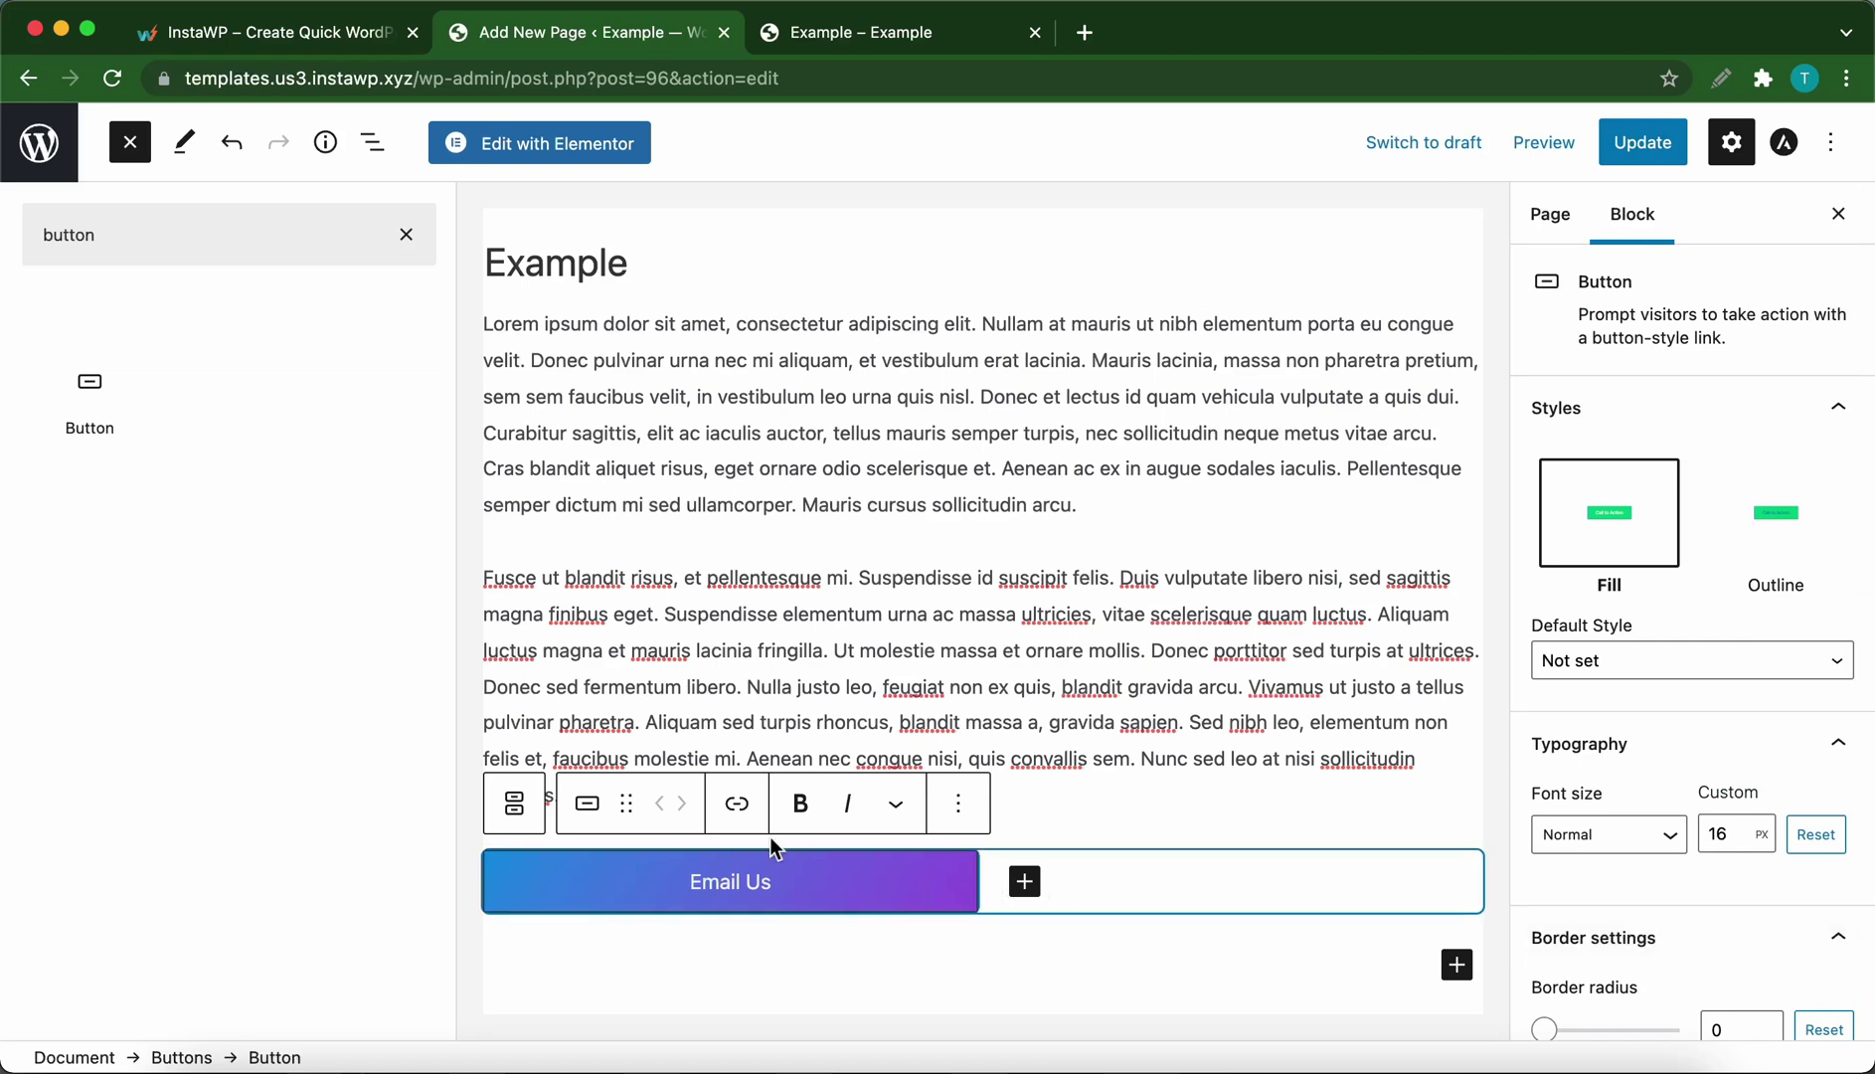
- Link the Email Us button to a mailto: e-mail address
{"action": "left_click", "coordinate": [745, 807]}
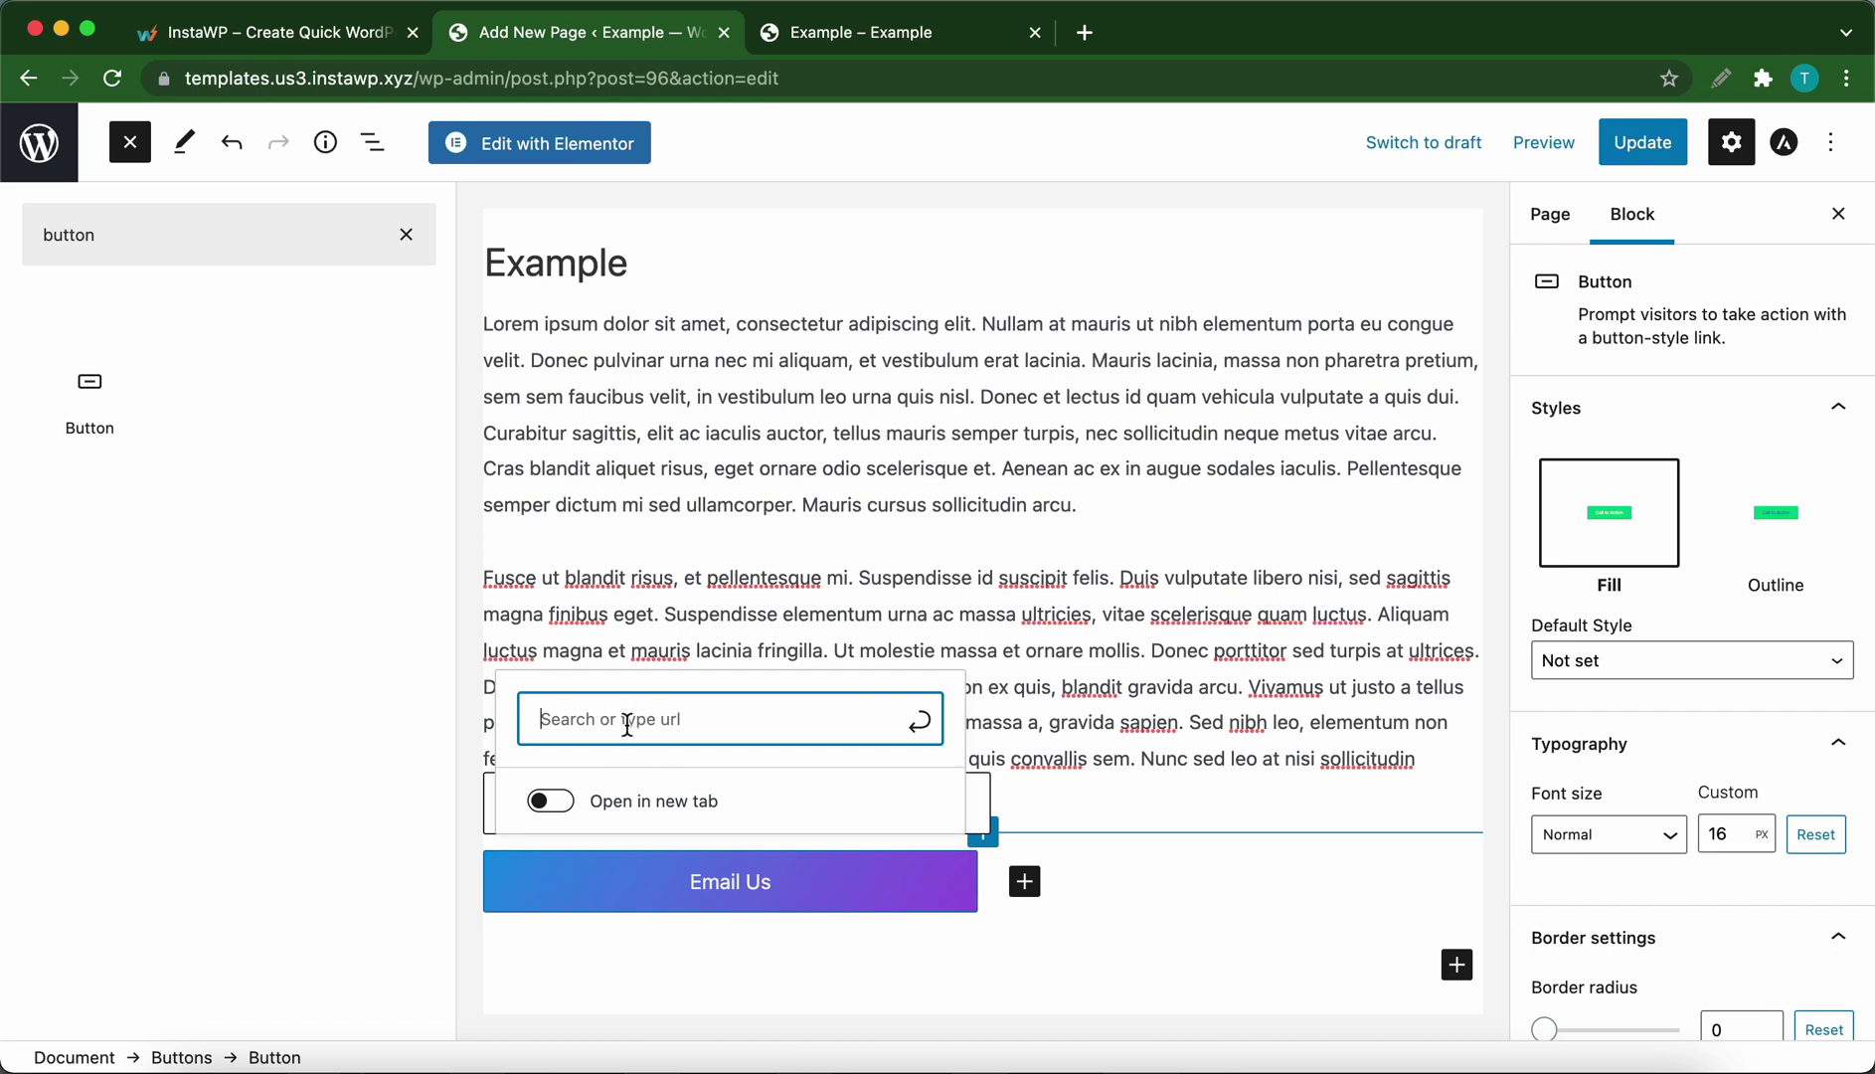
{"action": "type", "text": "mailto"}
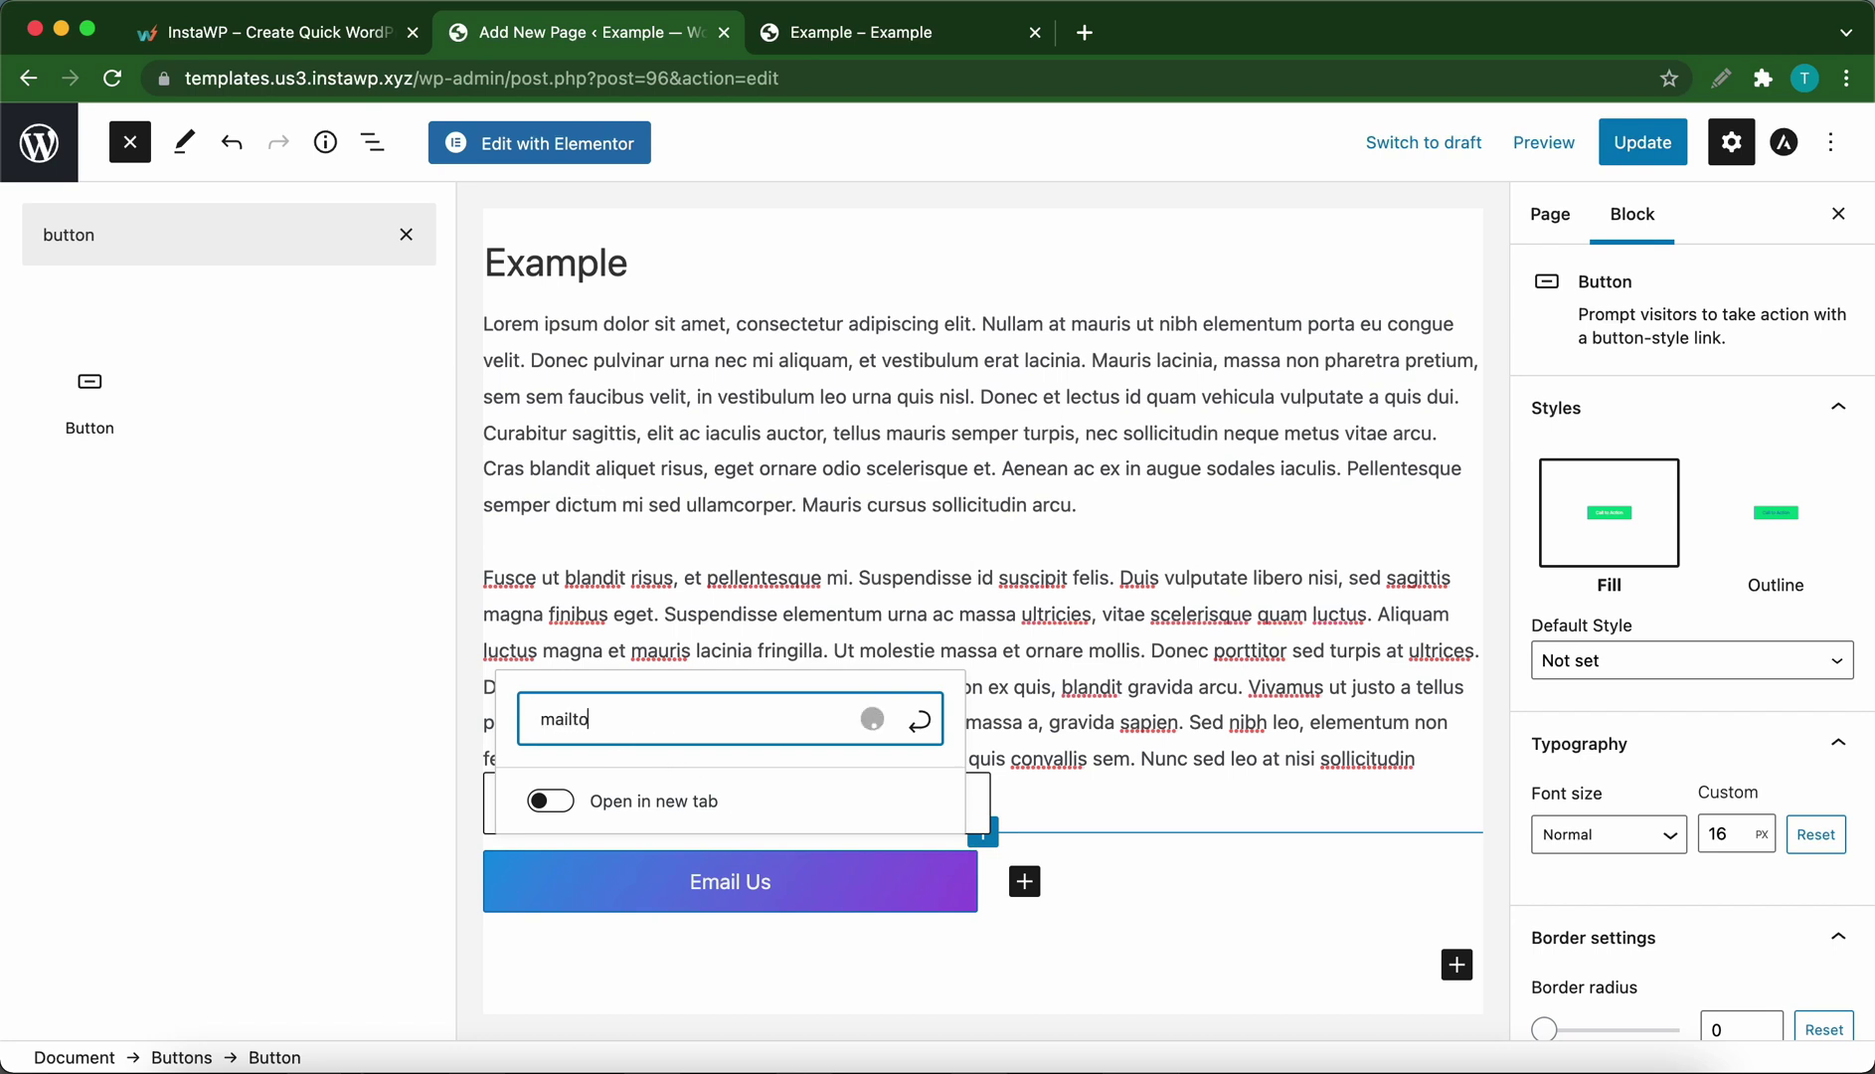
{"action": "type", "text": ":example"}
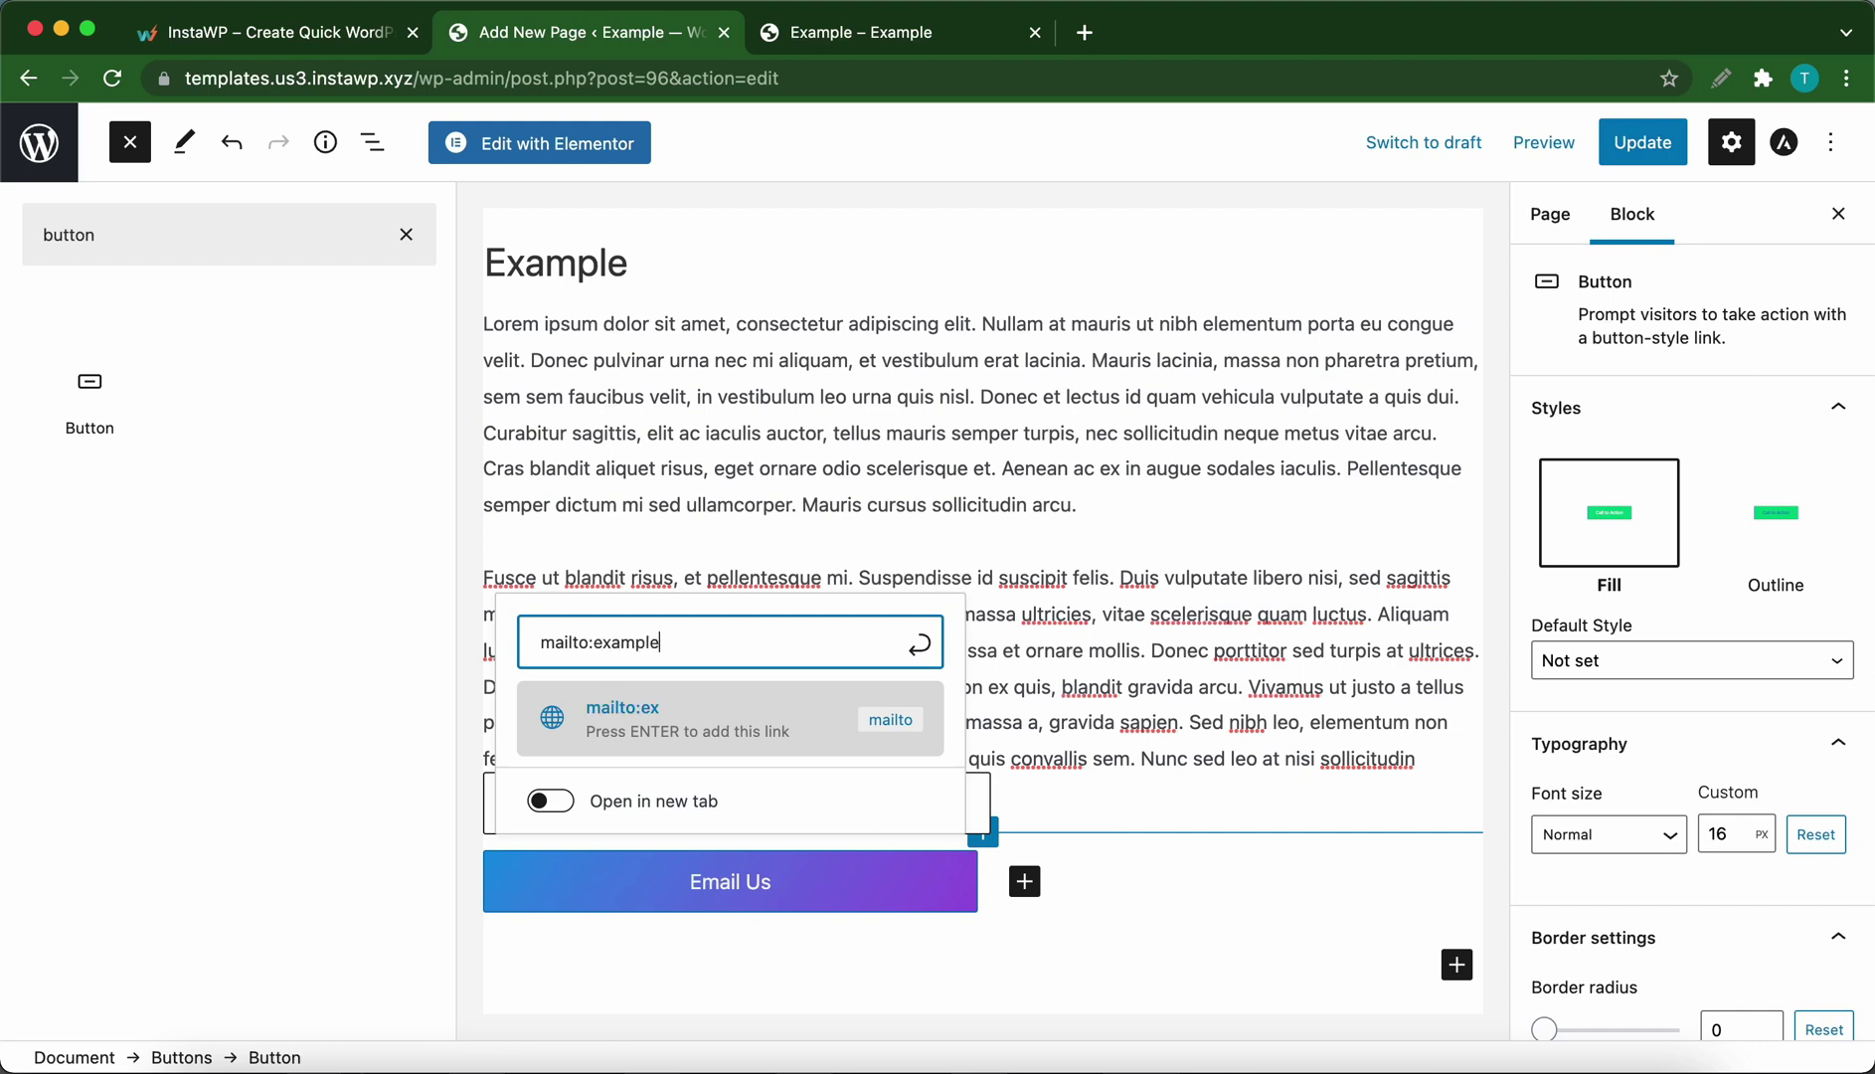
{"action": "type", "text": "@exq"}
{"action": "key", "text": "BackSpace"}
{"action": "type", "text": "ample.com"}
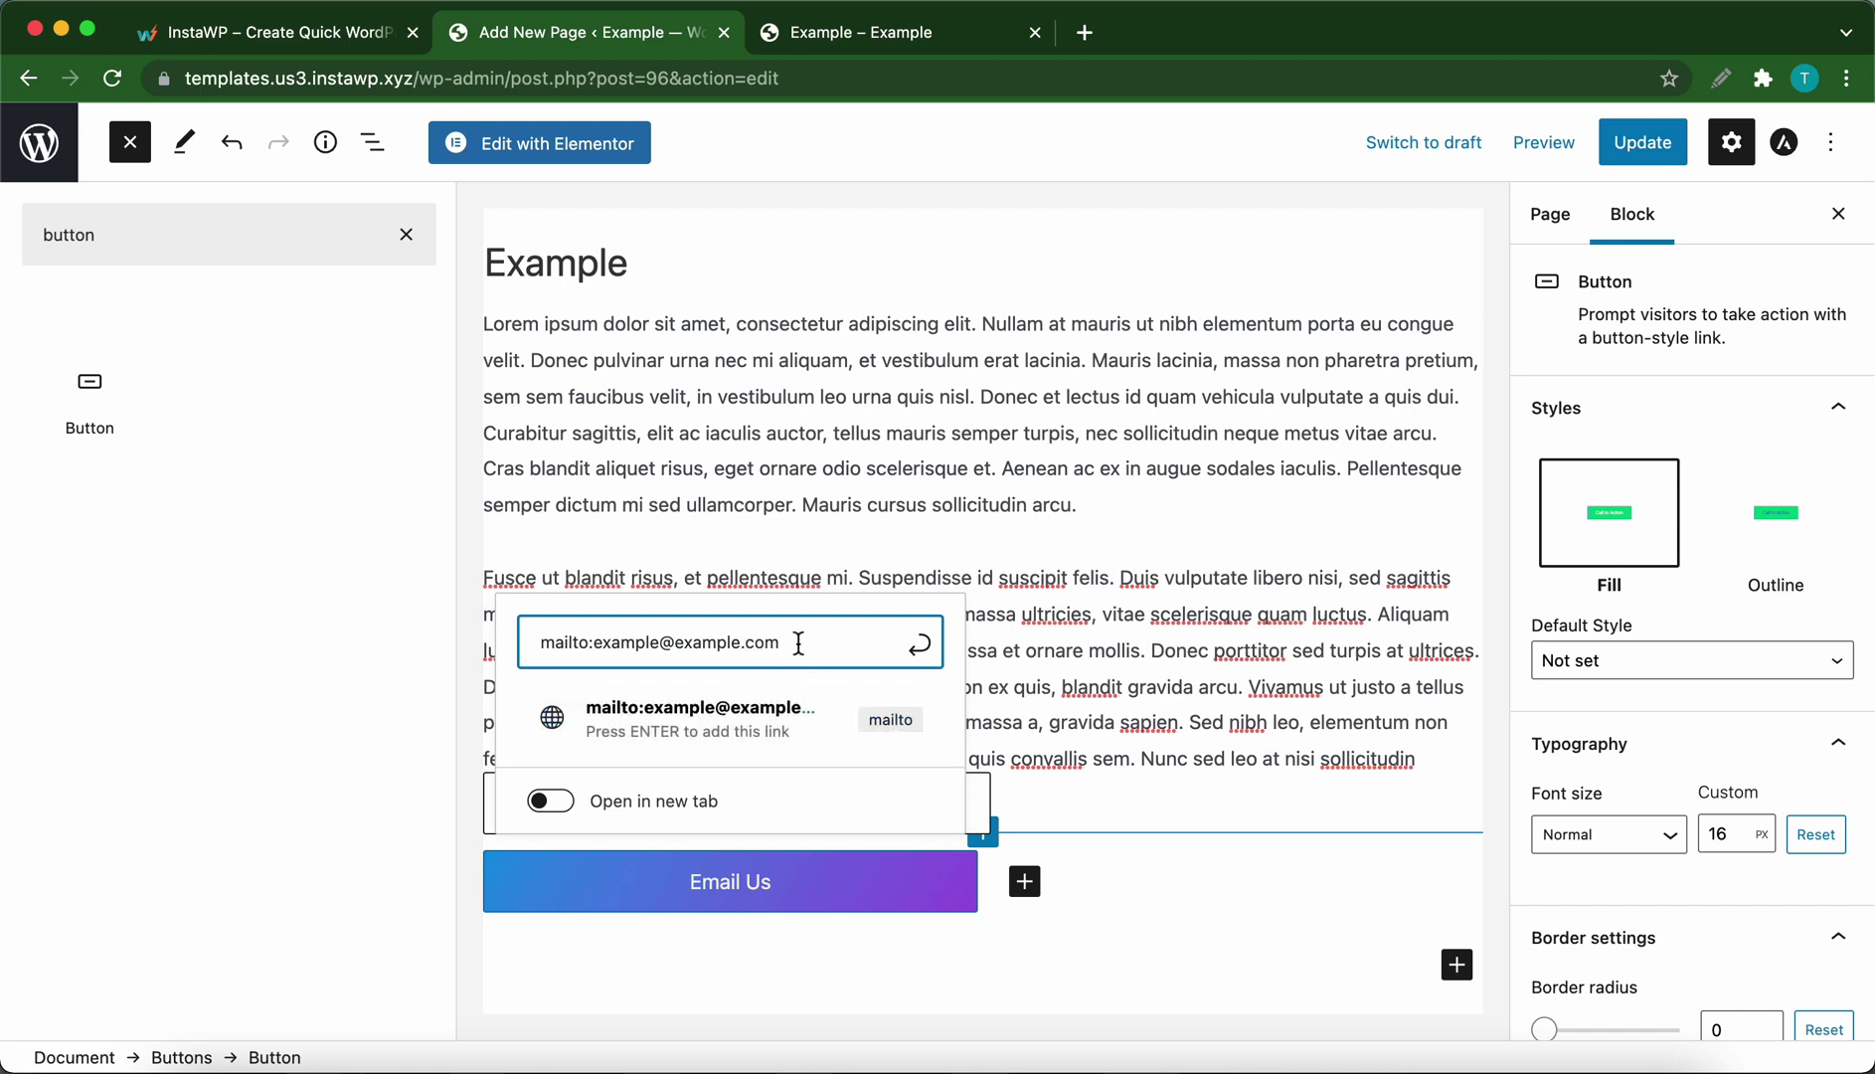
{"action": "left_click_drag", "start_coordinate": [596, 640], "coordinate": [517, 642]}
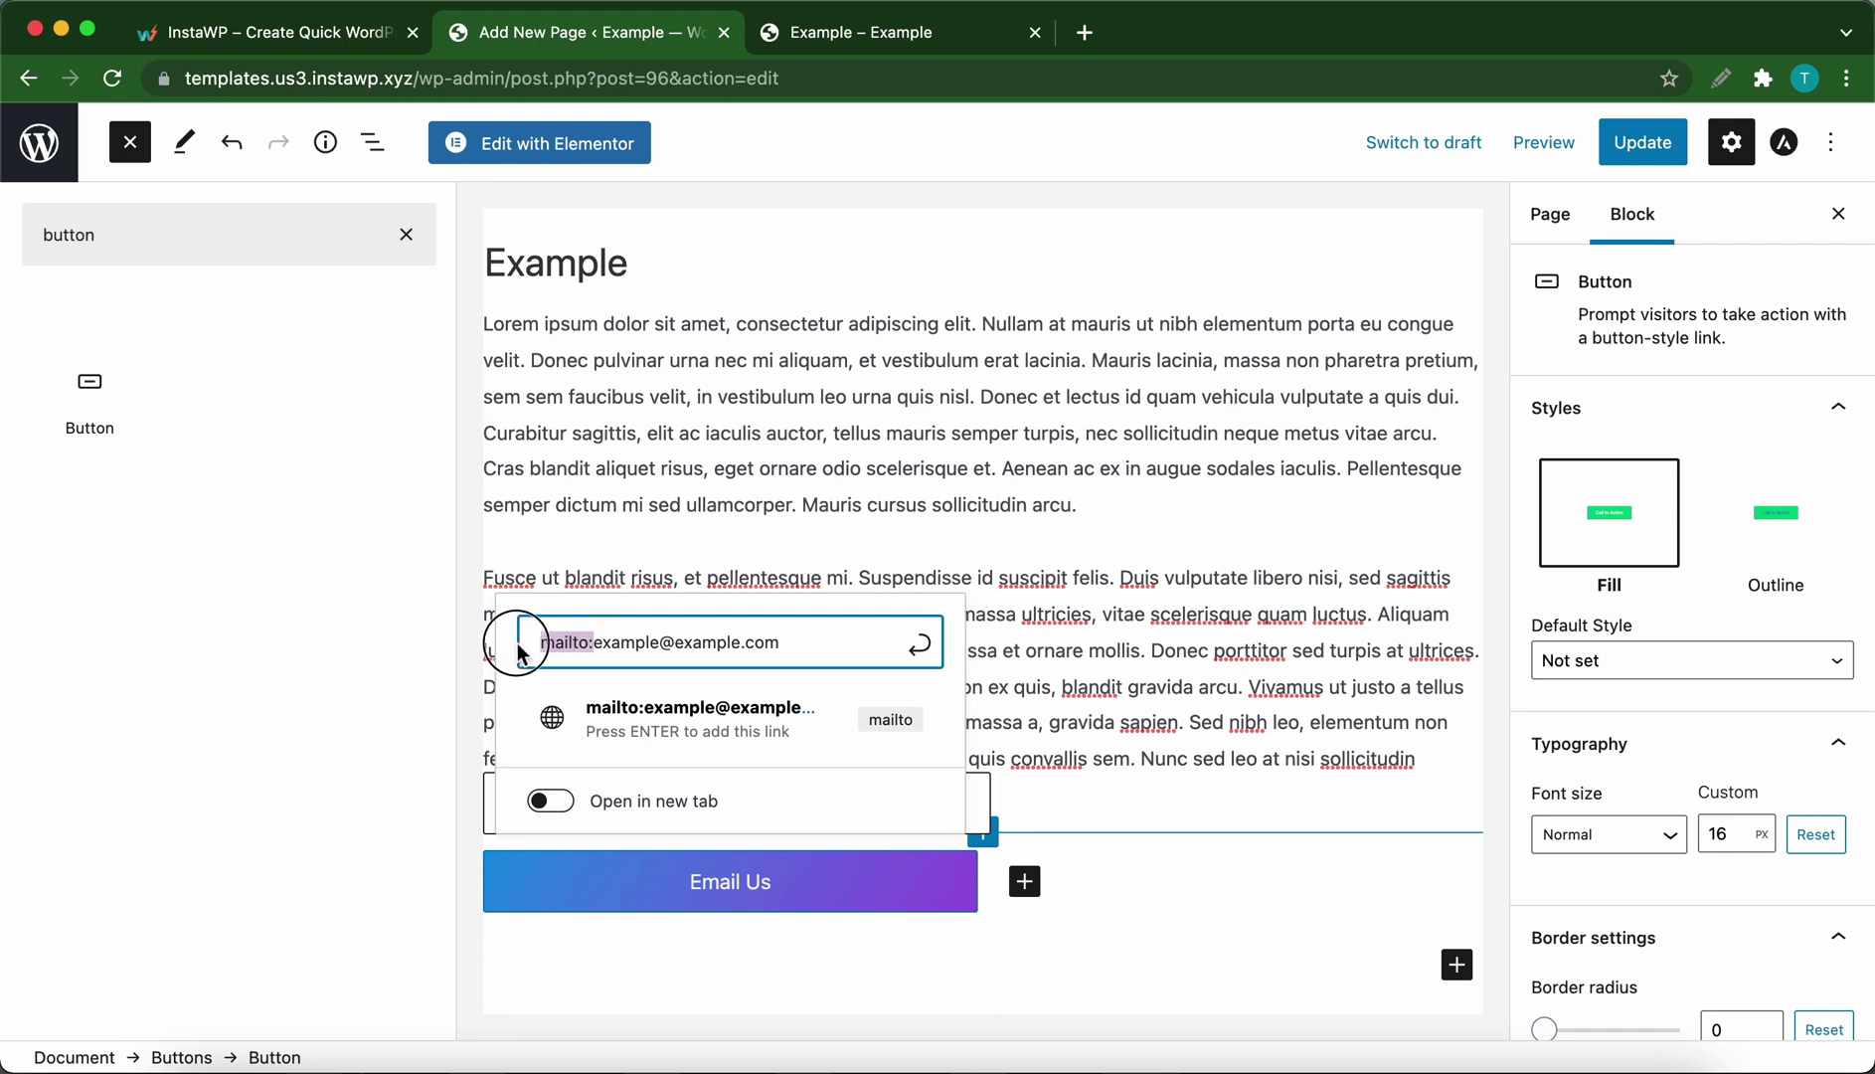
{"action": "left_click", "coordinate": [790, 641]}
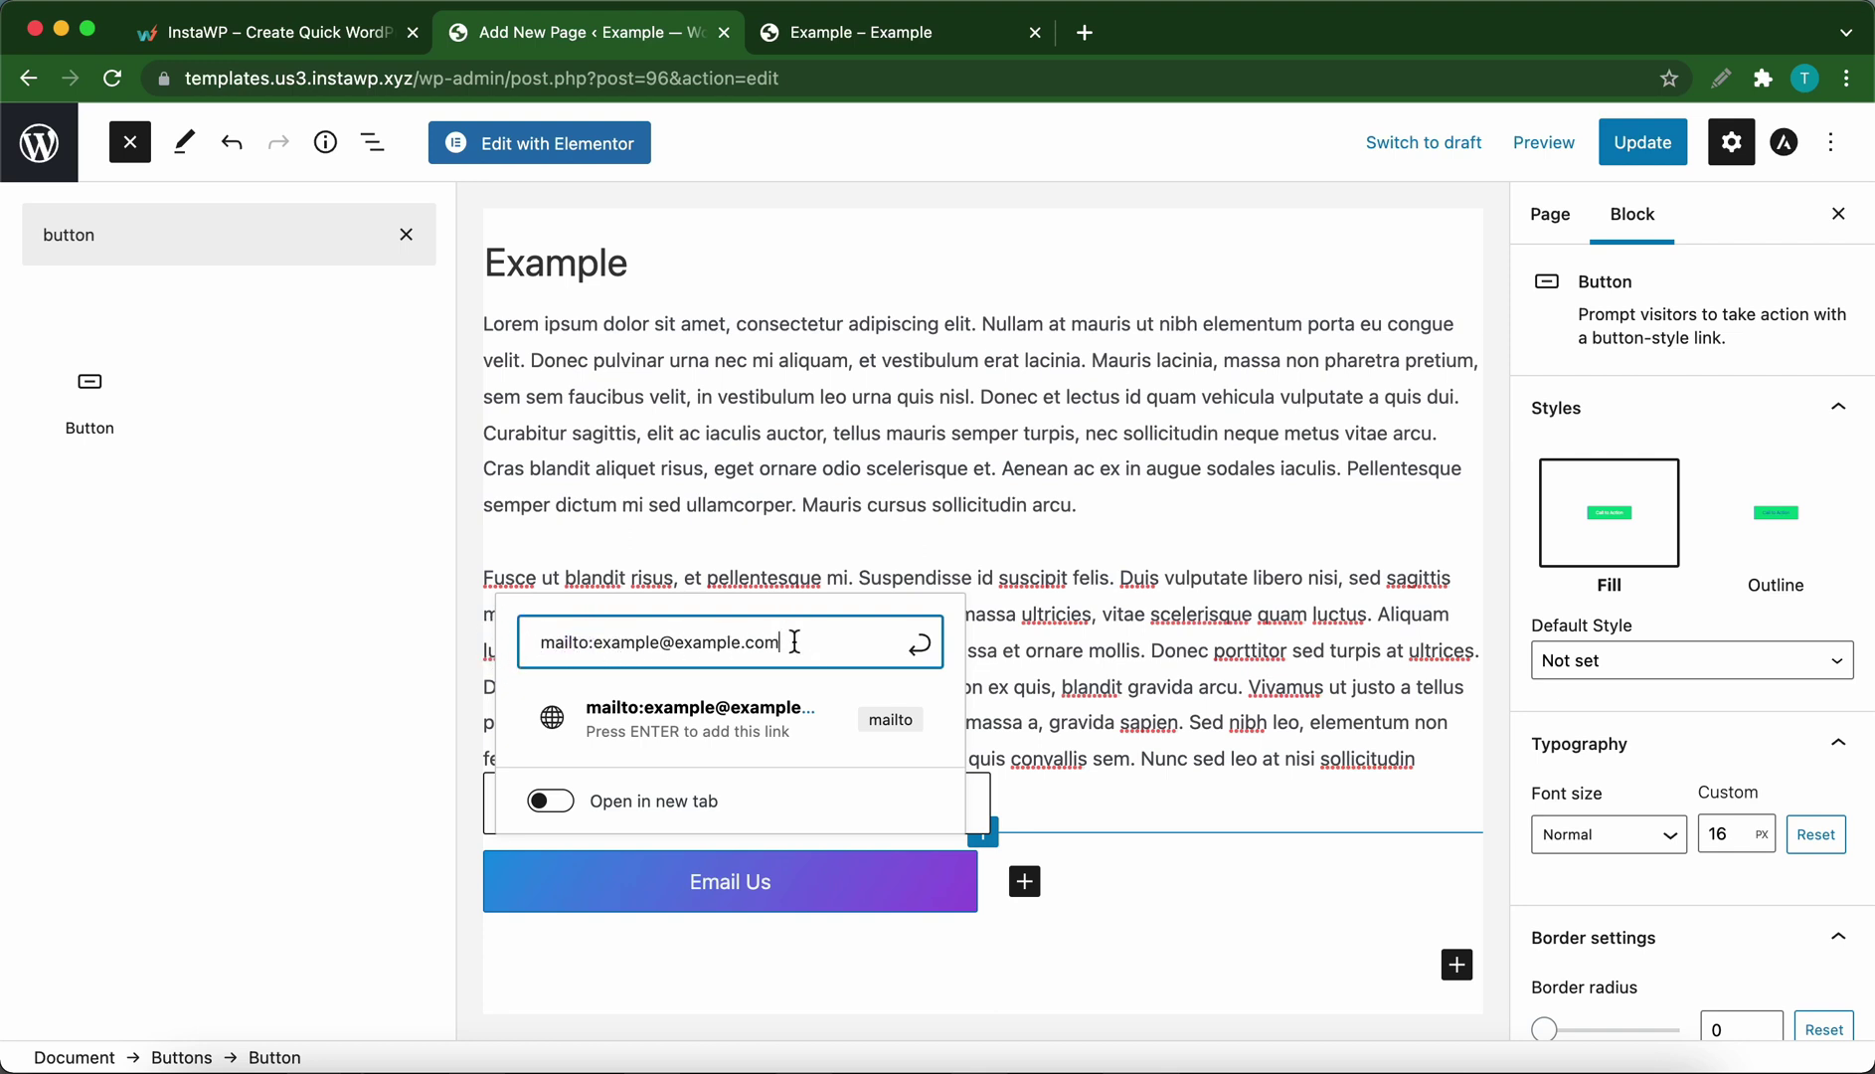
{"action": "left_click", "coordinate": [919, 644]}
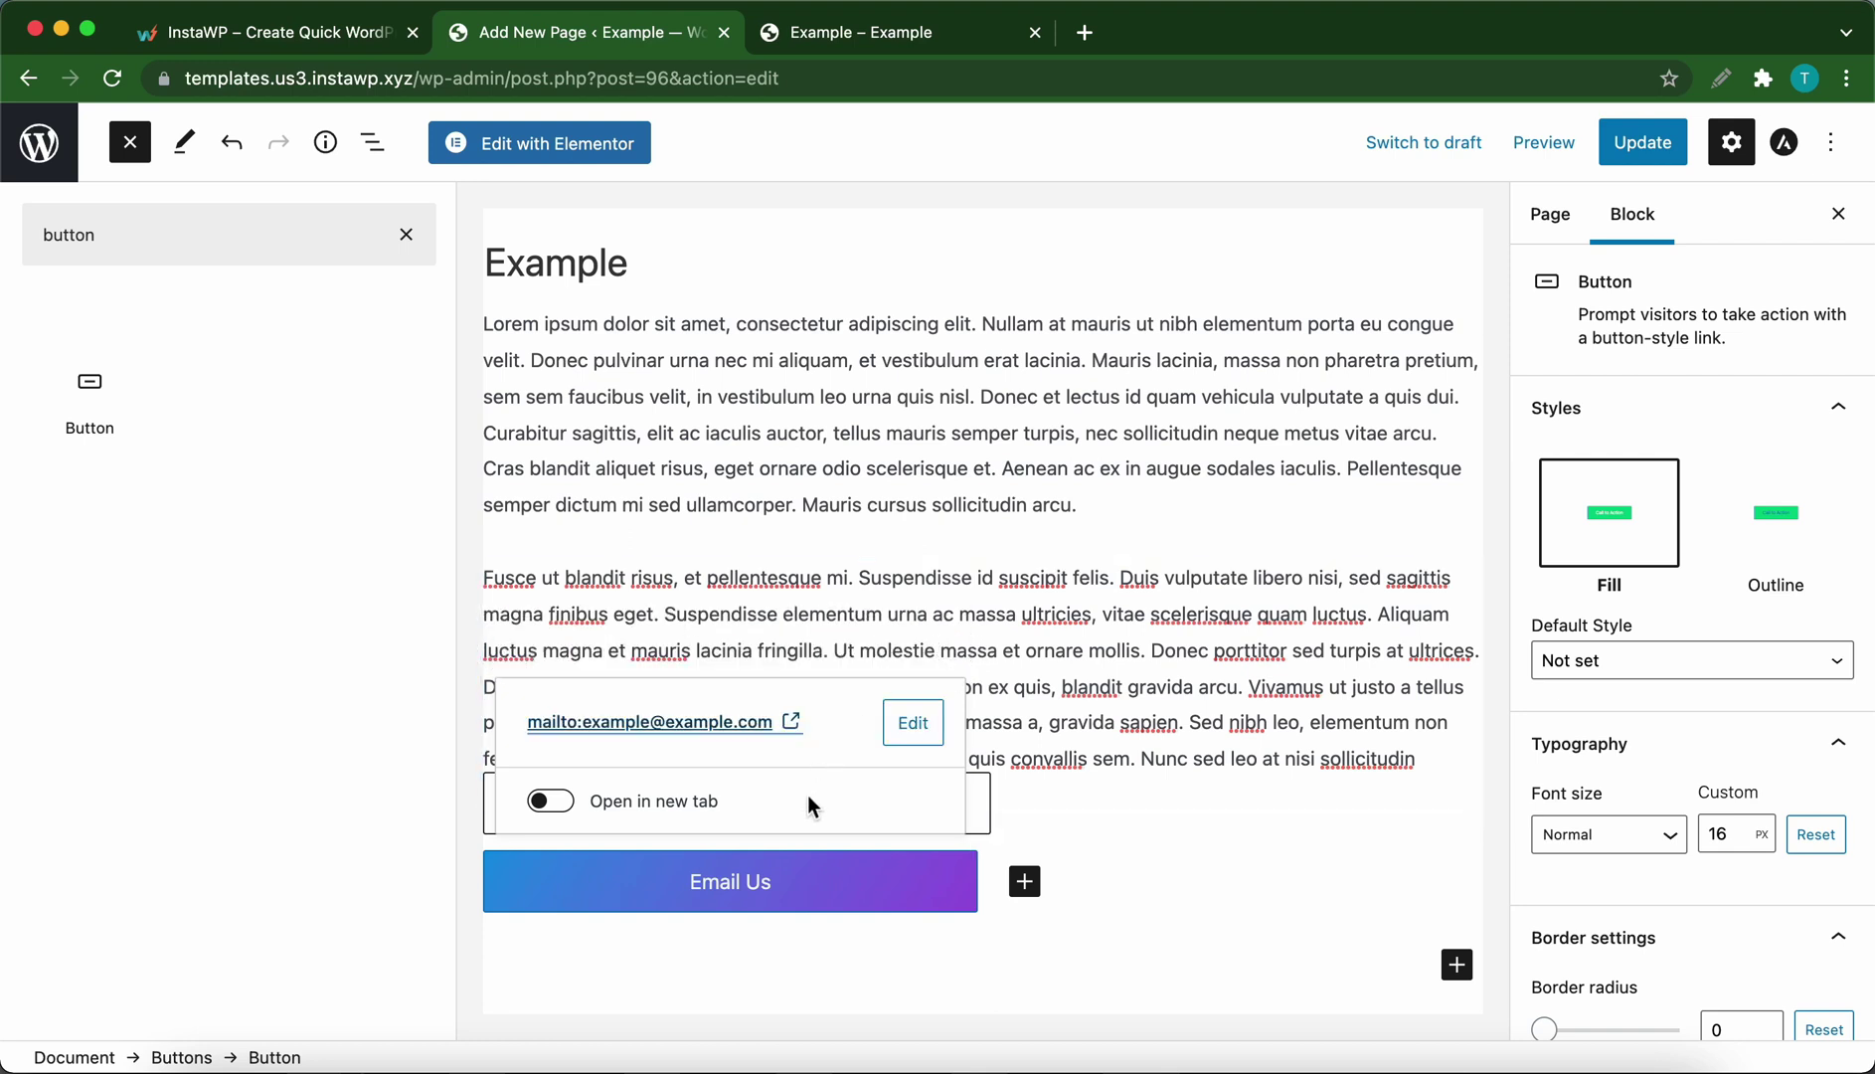
{"action": "left_click", "coordinate": [1044, 810]}
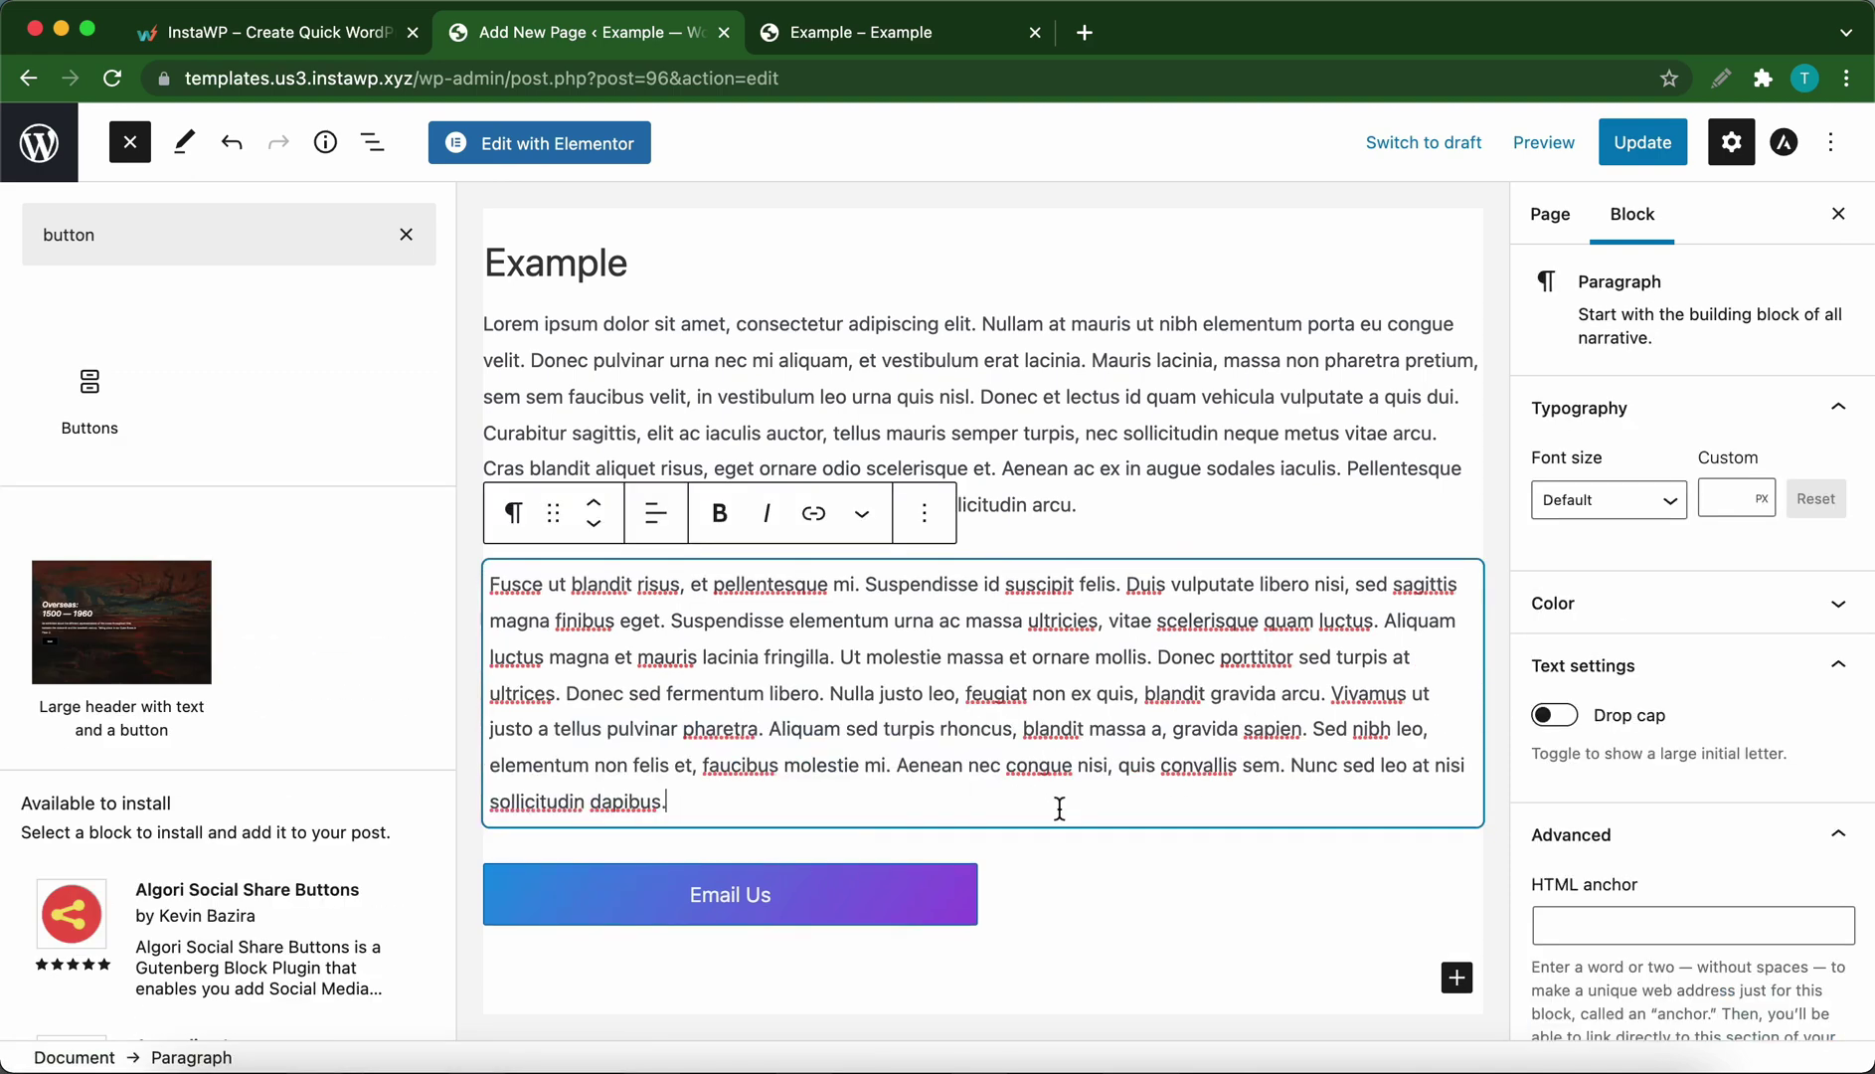
- Preview the page in a new tab and scroll to the gradient Email Us button
{"action": "left_click", "coordinate": [1061, 867]}
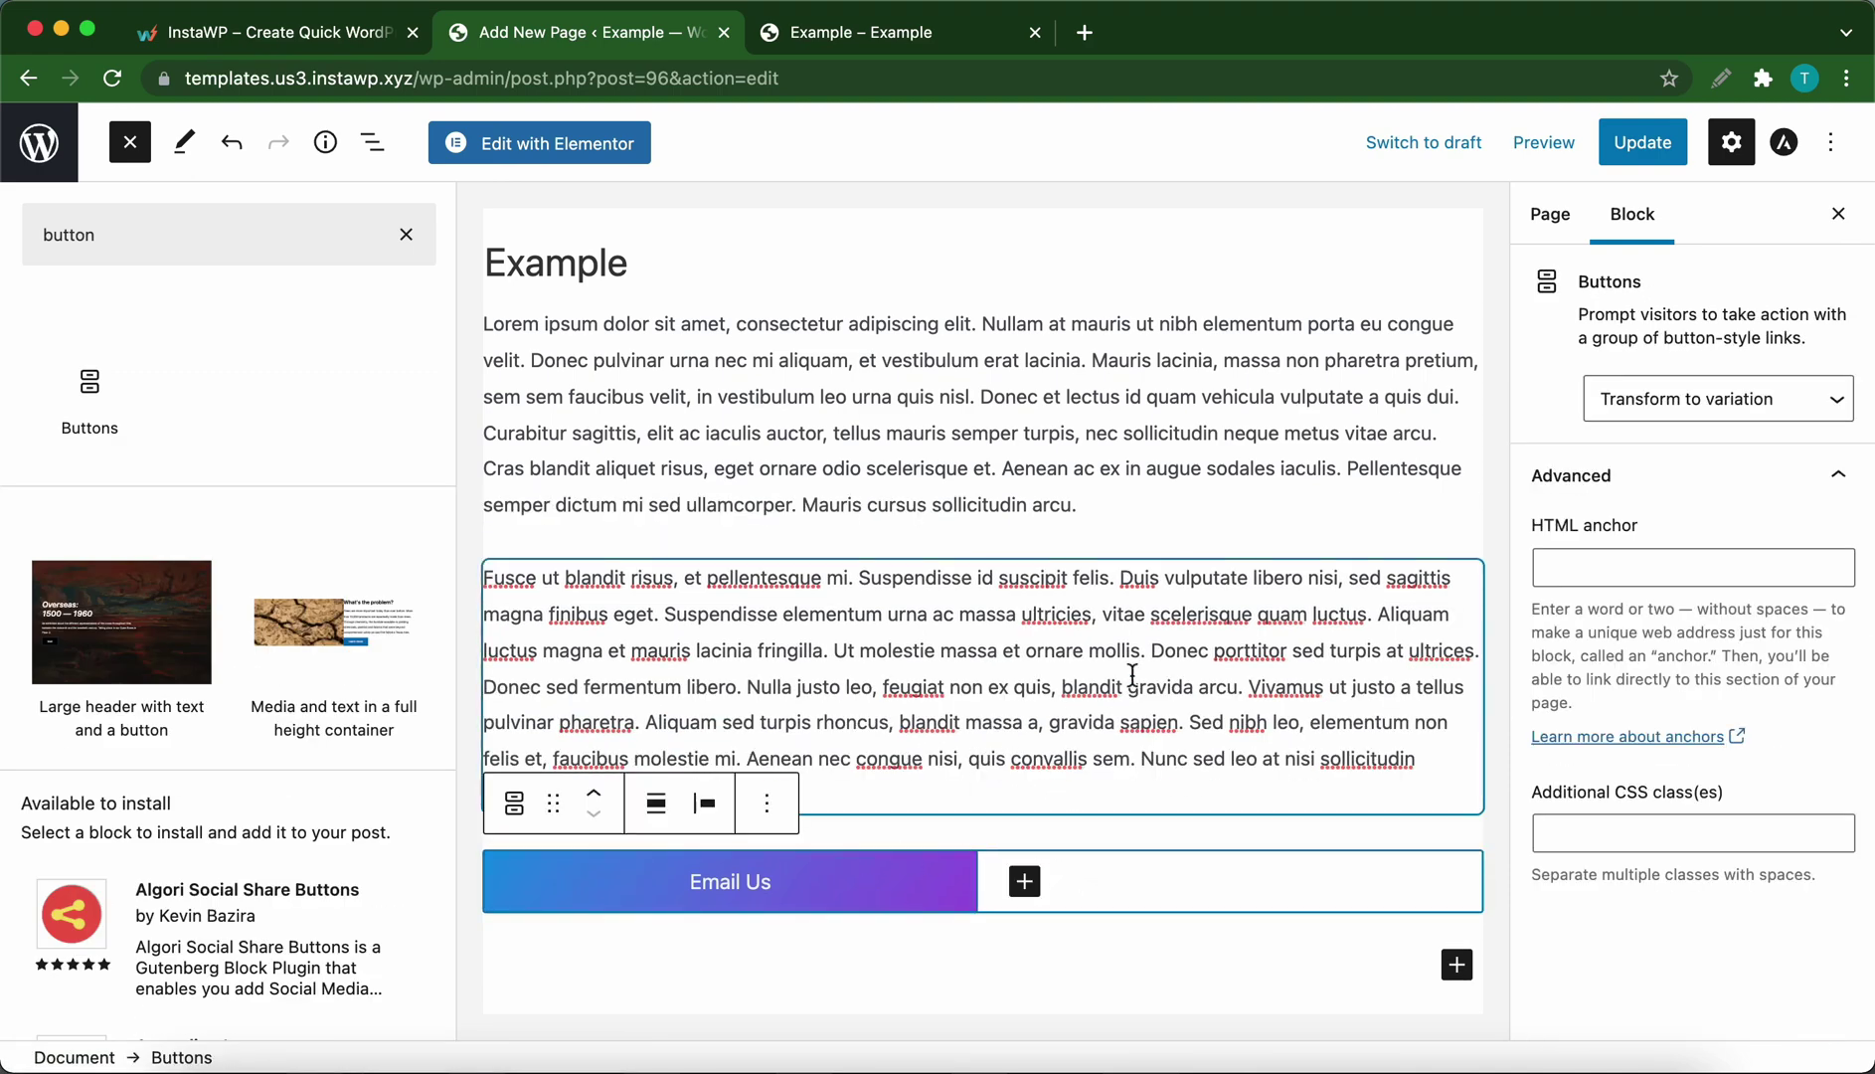
{"action": "left_click", "coordinate": [1545, 157]}
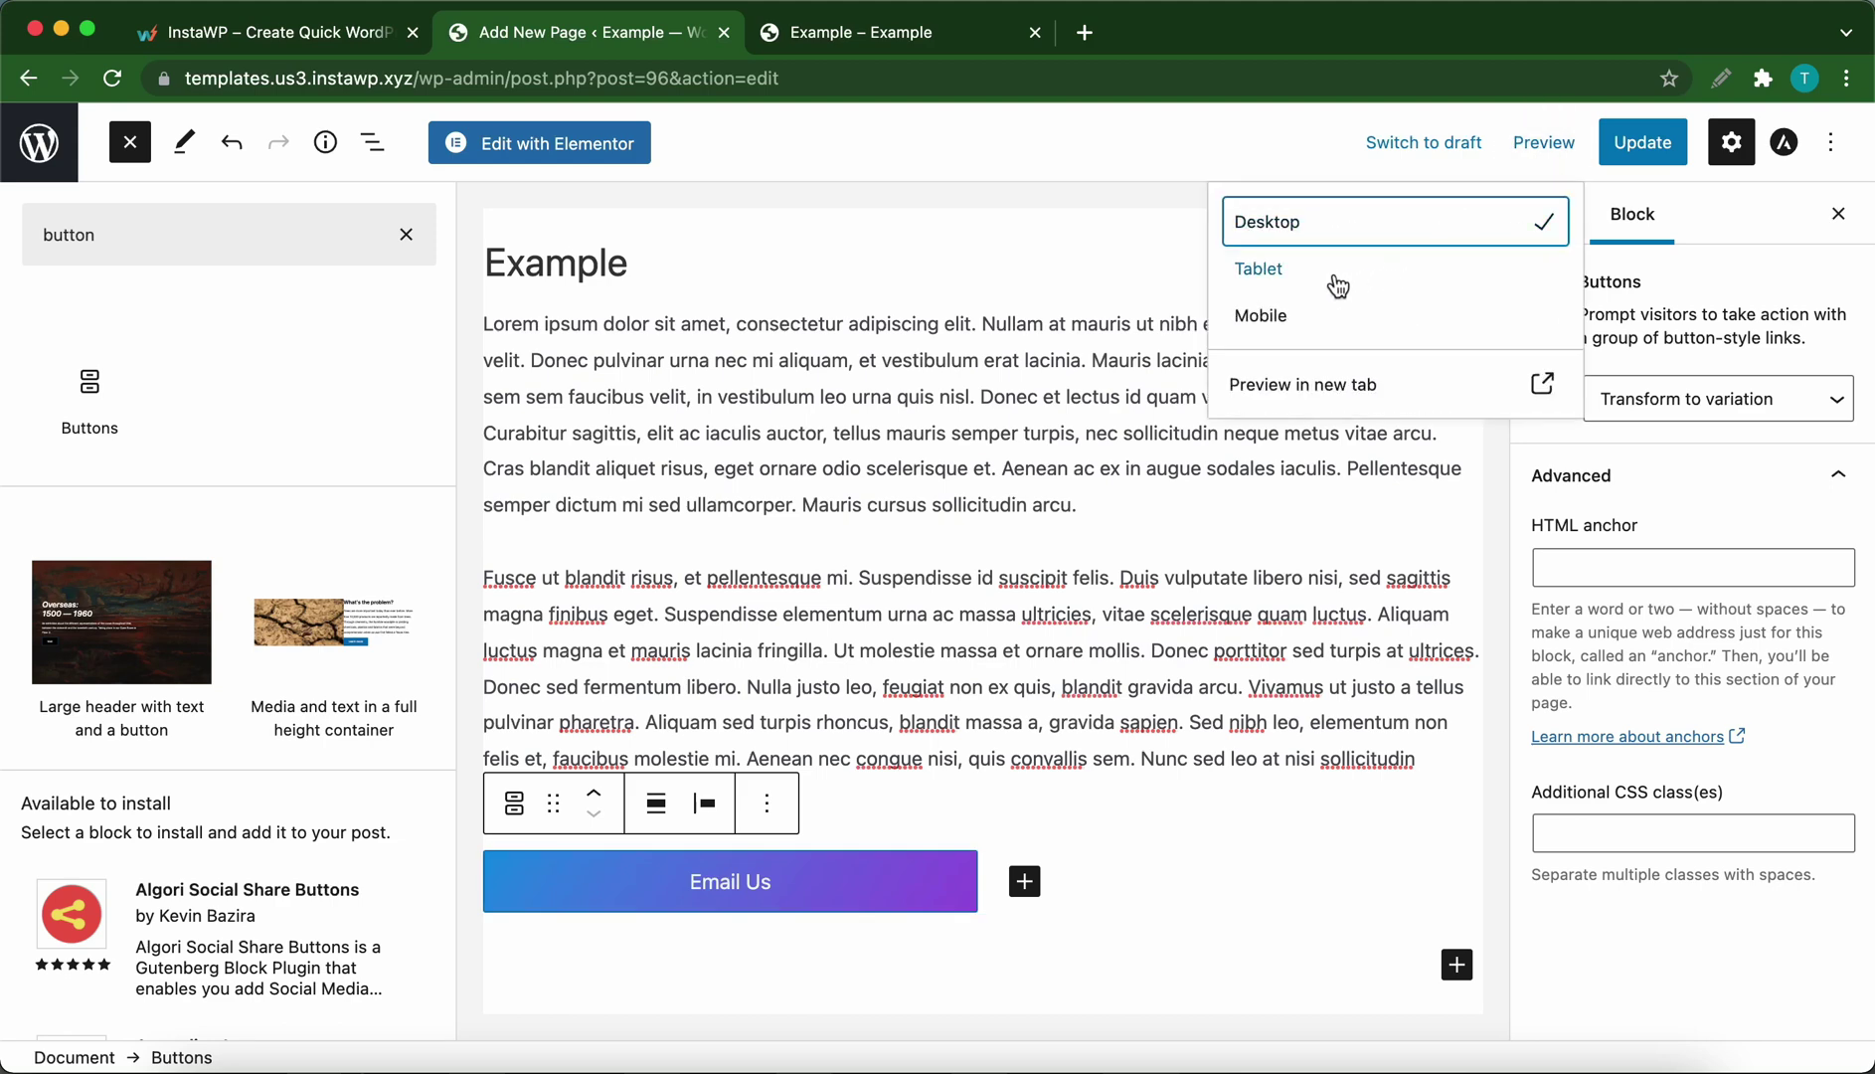
{"action": "left_click", "coordinate": [1302, 382]}
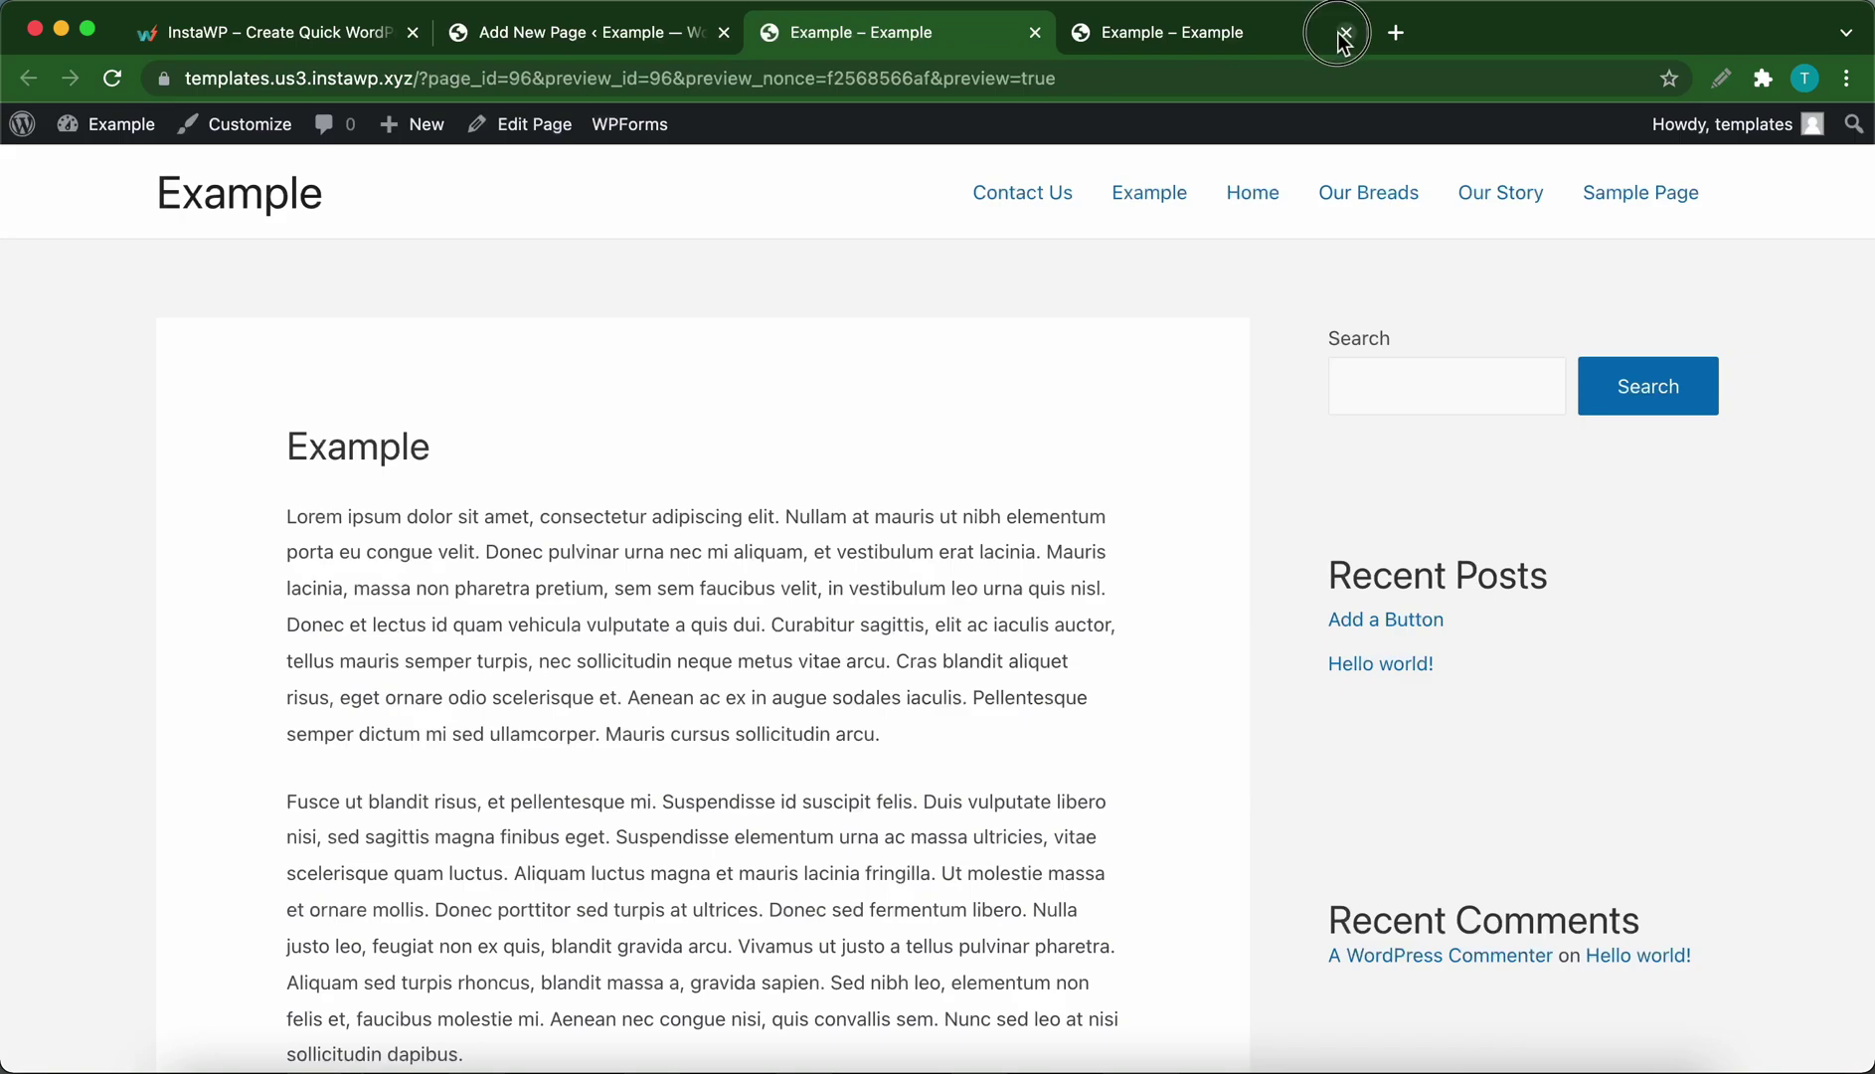
{"action": "left_click", "coordinate": [1344, 33]}
{"action": "scroll", "coordinate": [749, 575], "scroll_direction": "down", "scroll_amount": 5}
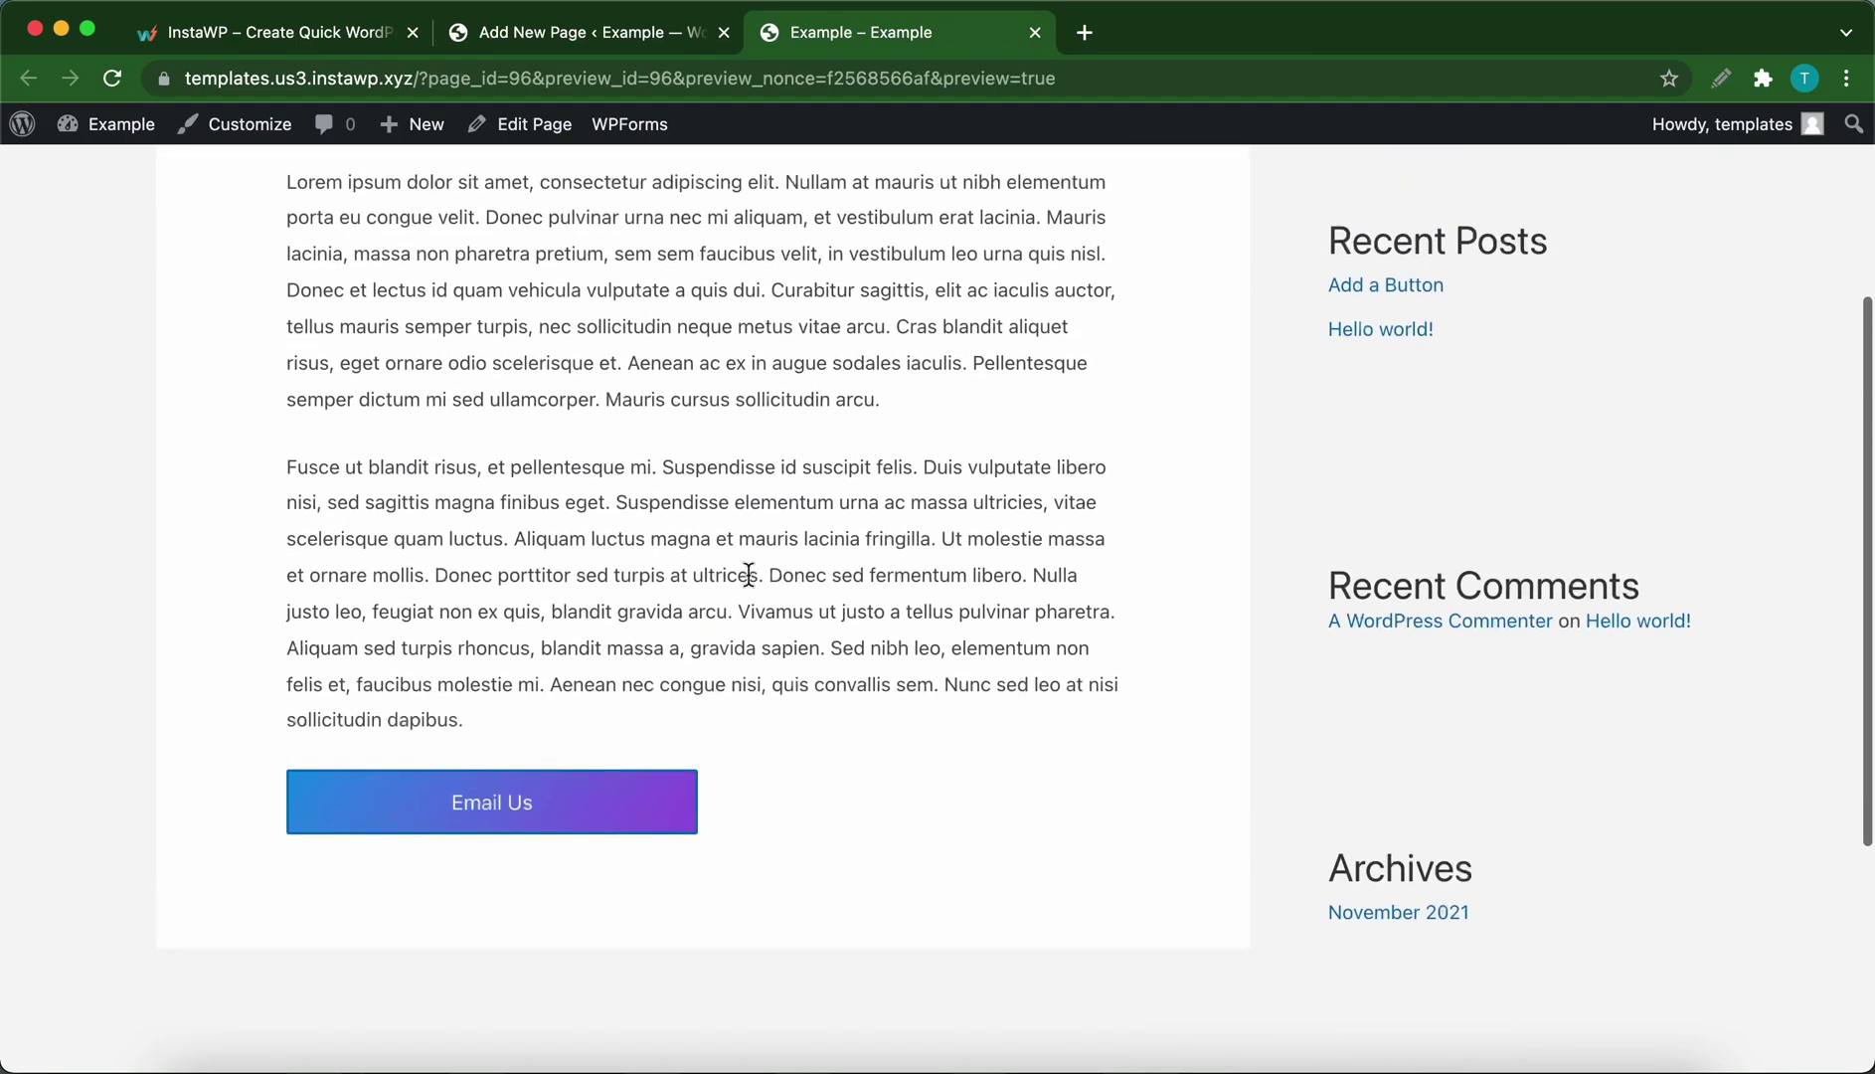
{"action": "scroll", "coordinate": [610, 741], "scroll_direction": "up", "scroll_amount": 1}
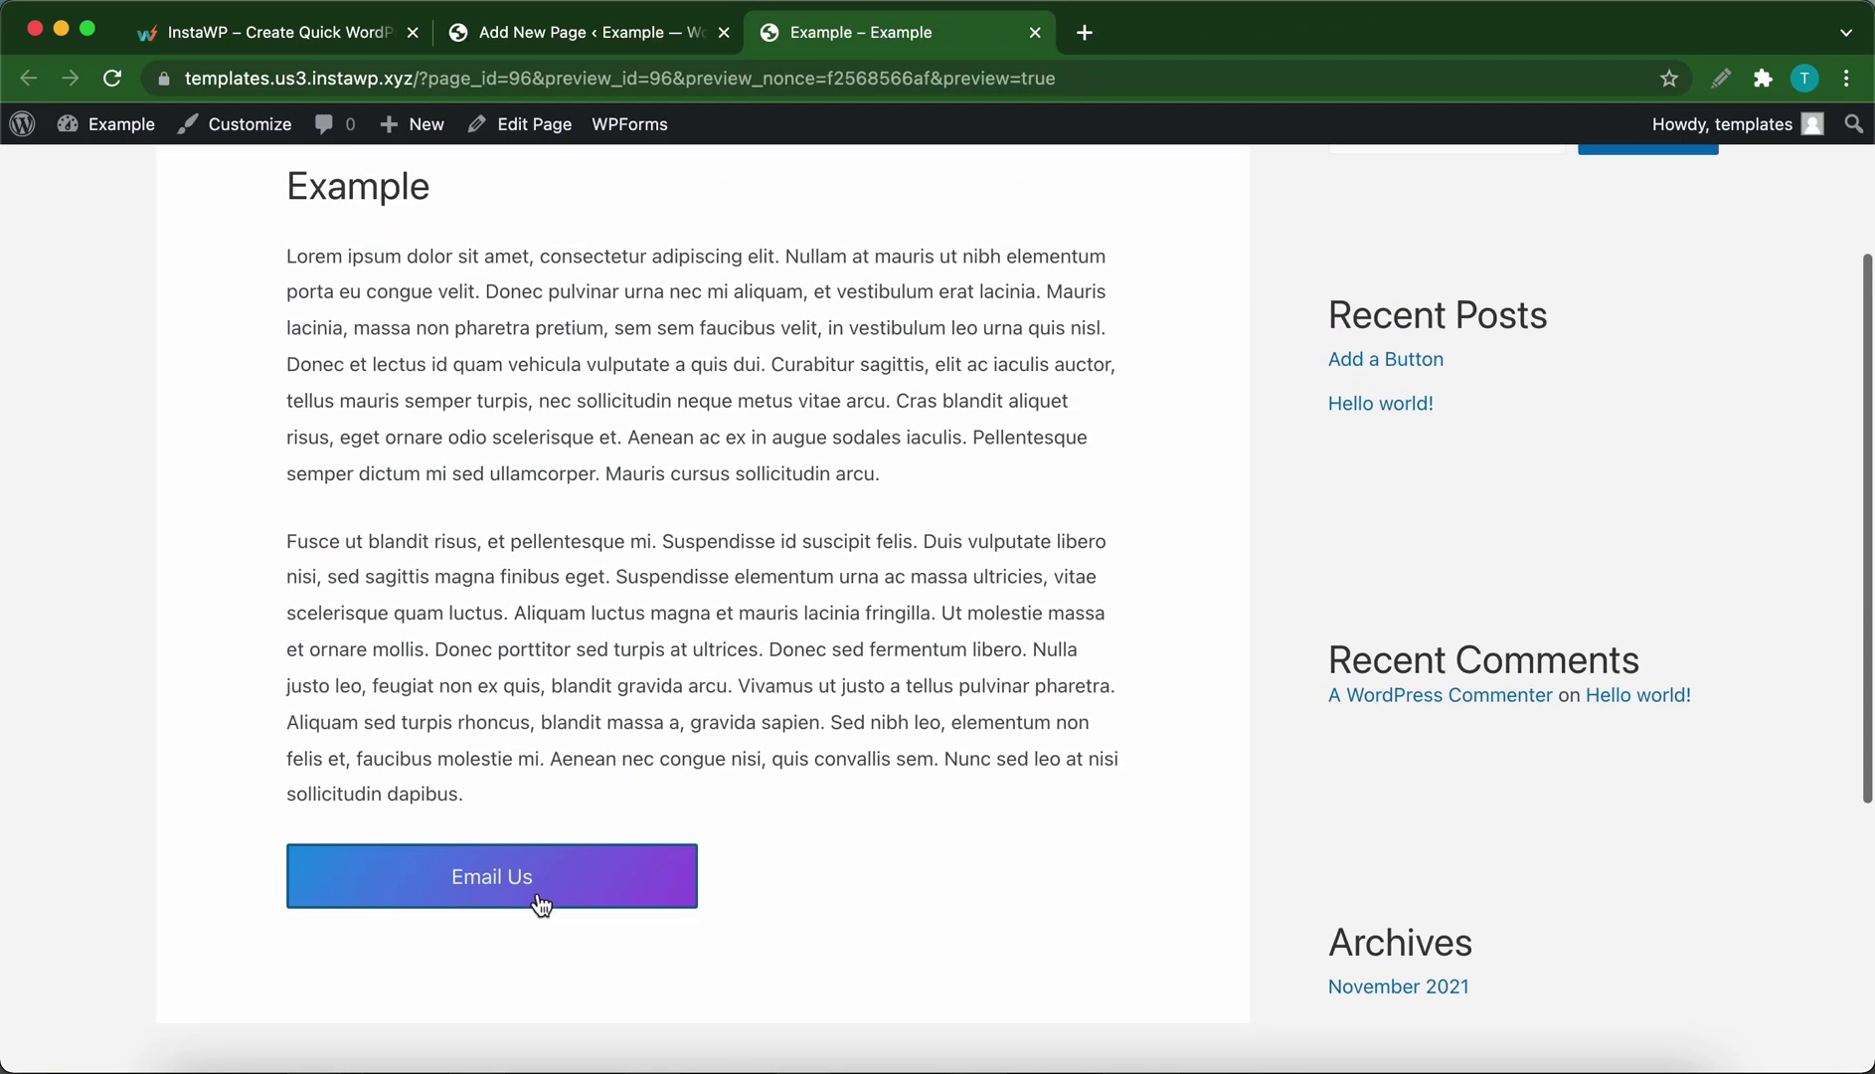
- Confirm Email Us opens an Apple Mail message to the linked address, then close the draft
{"action": "left_click", "coordinate": [535, 896]}
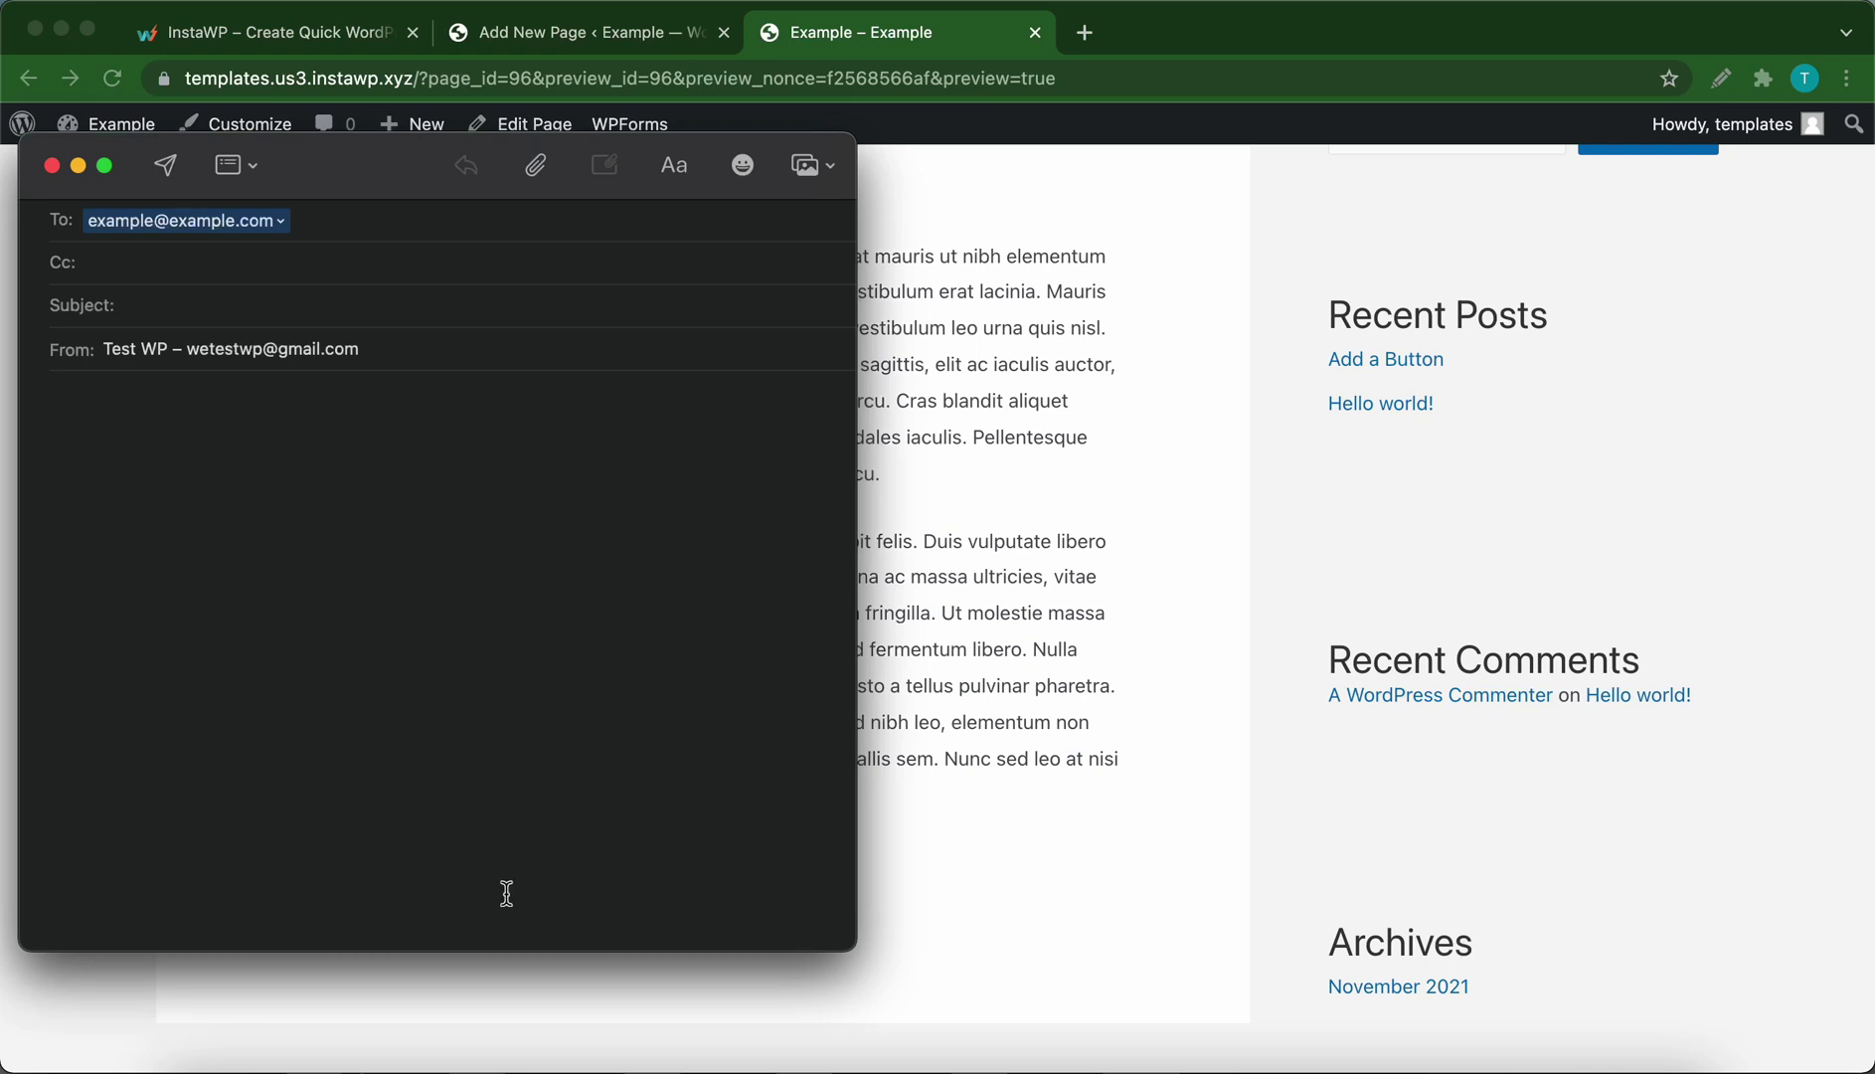
{"action": "left_click", "coordinate": [243, 303]}
{"action": "left_click", "coordinate": [52, 166]}
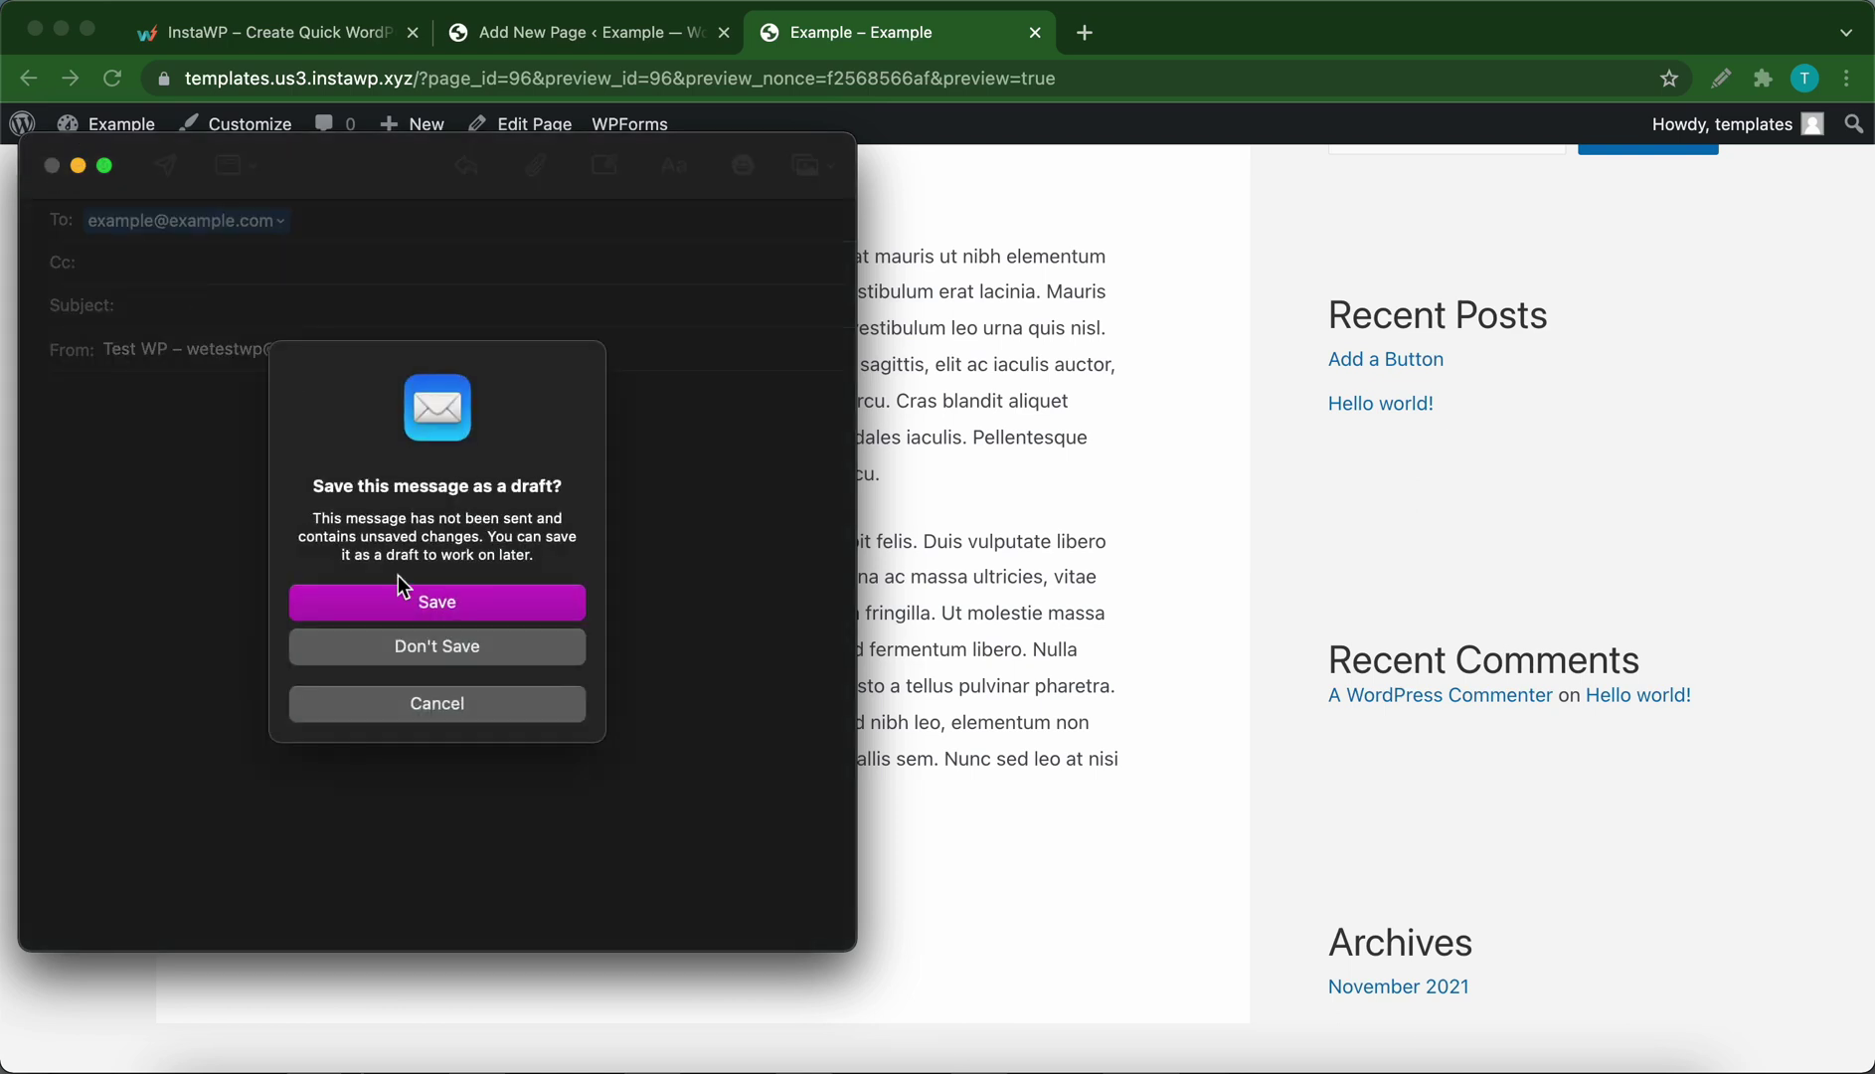
{"action": "left_click", "coordinate": [385, 659]}
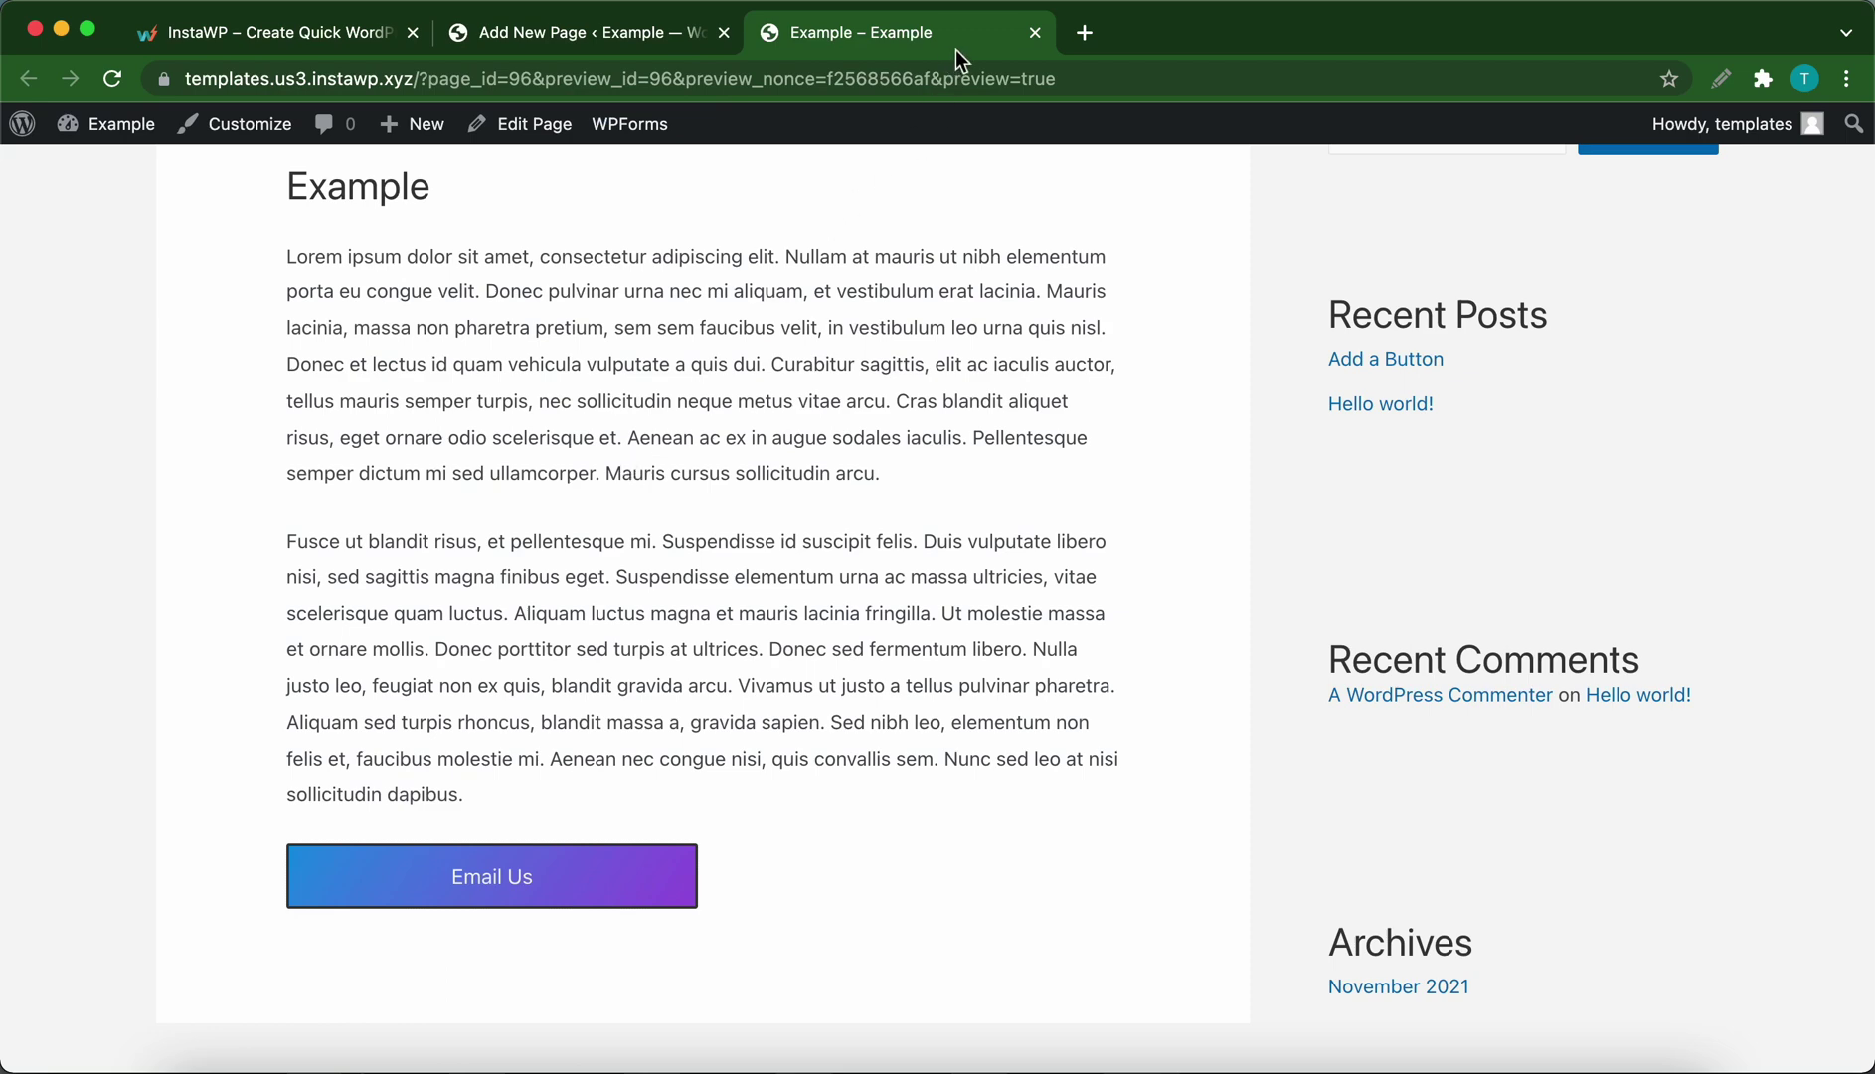
- Close the preview and save the page in the editor
{"action": "left_click", "coordinate": [1036, 33]}
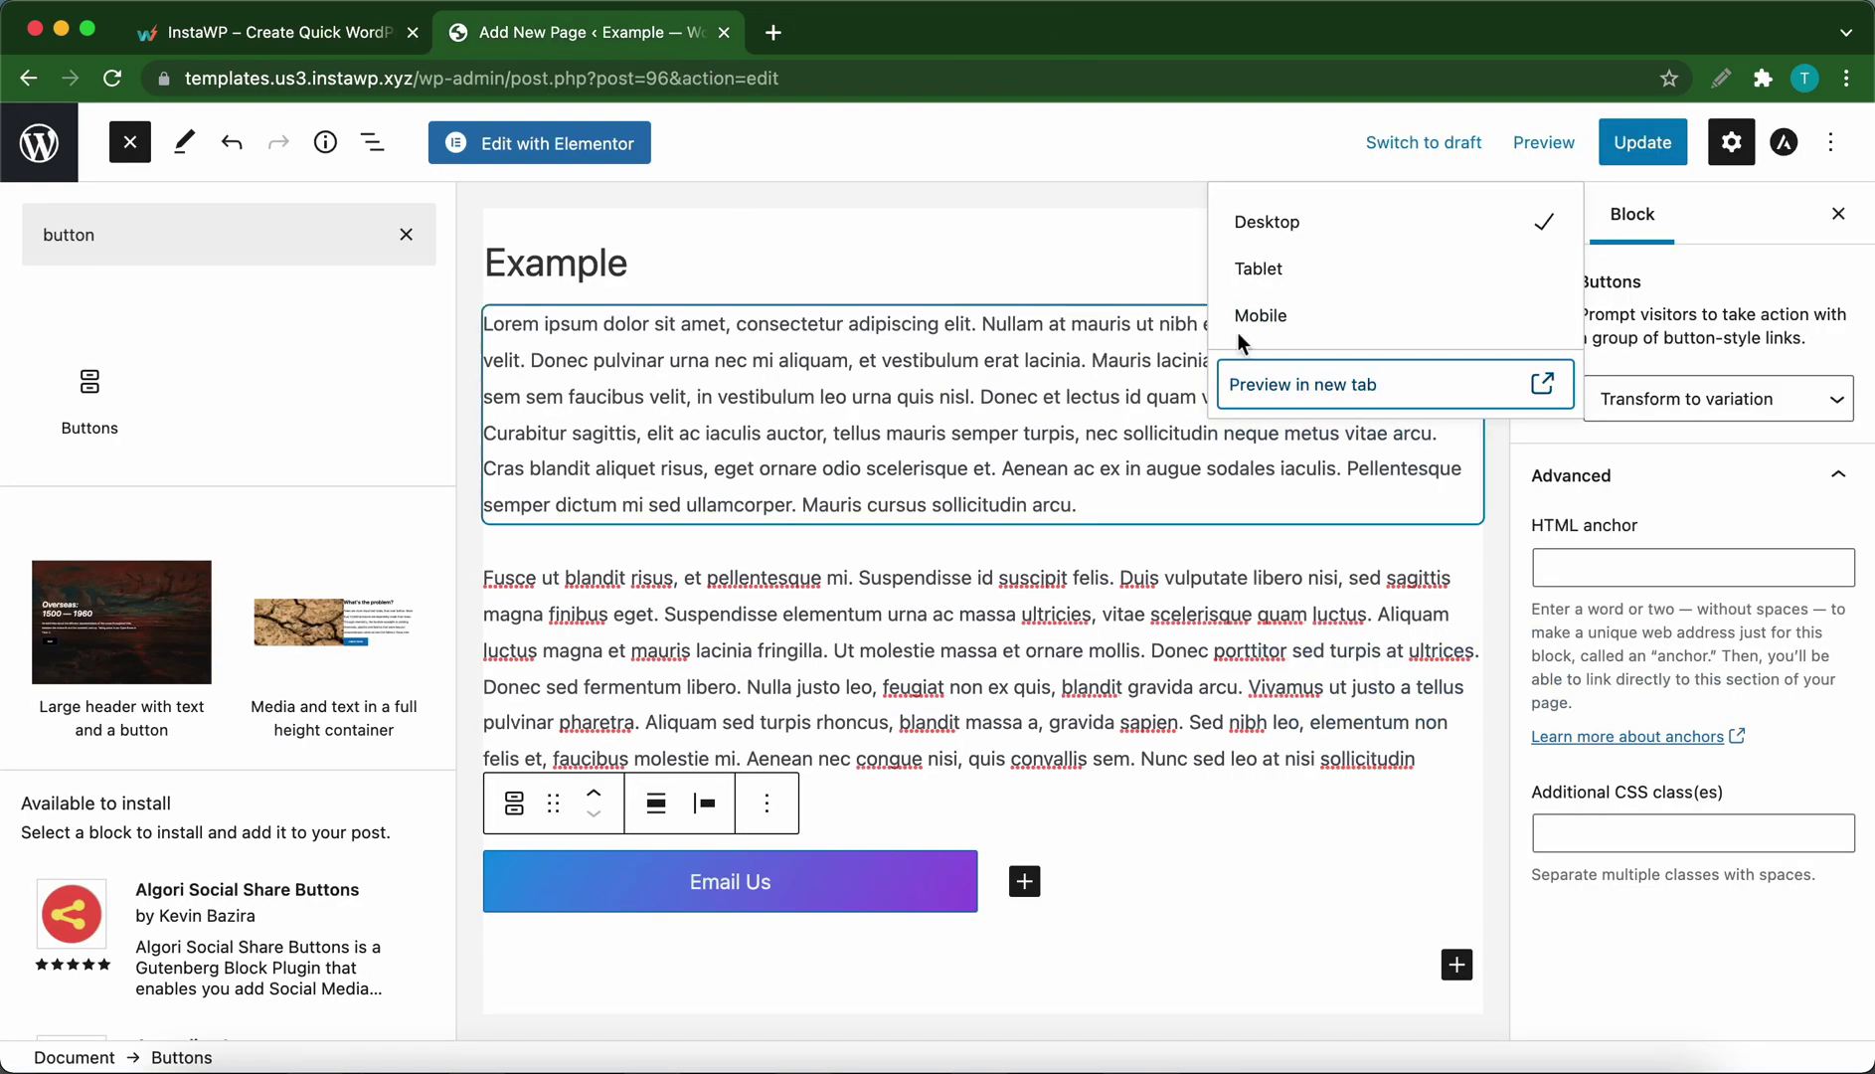
{"action": "left_click", "coordinate": [1161, 242]}
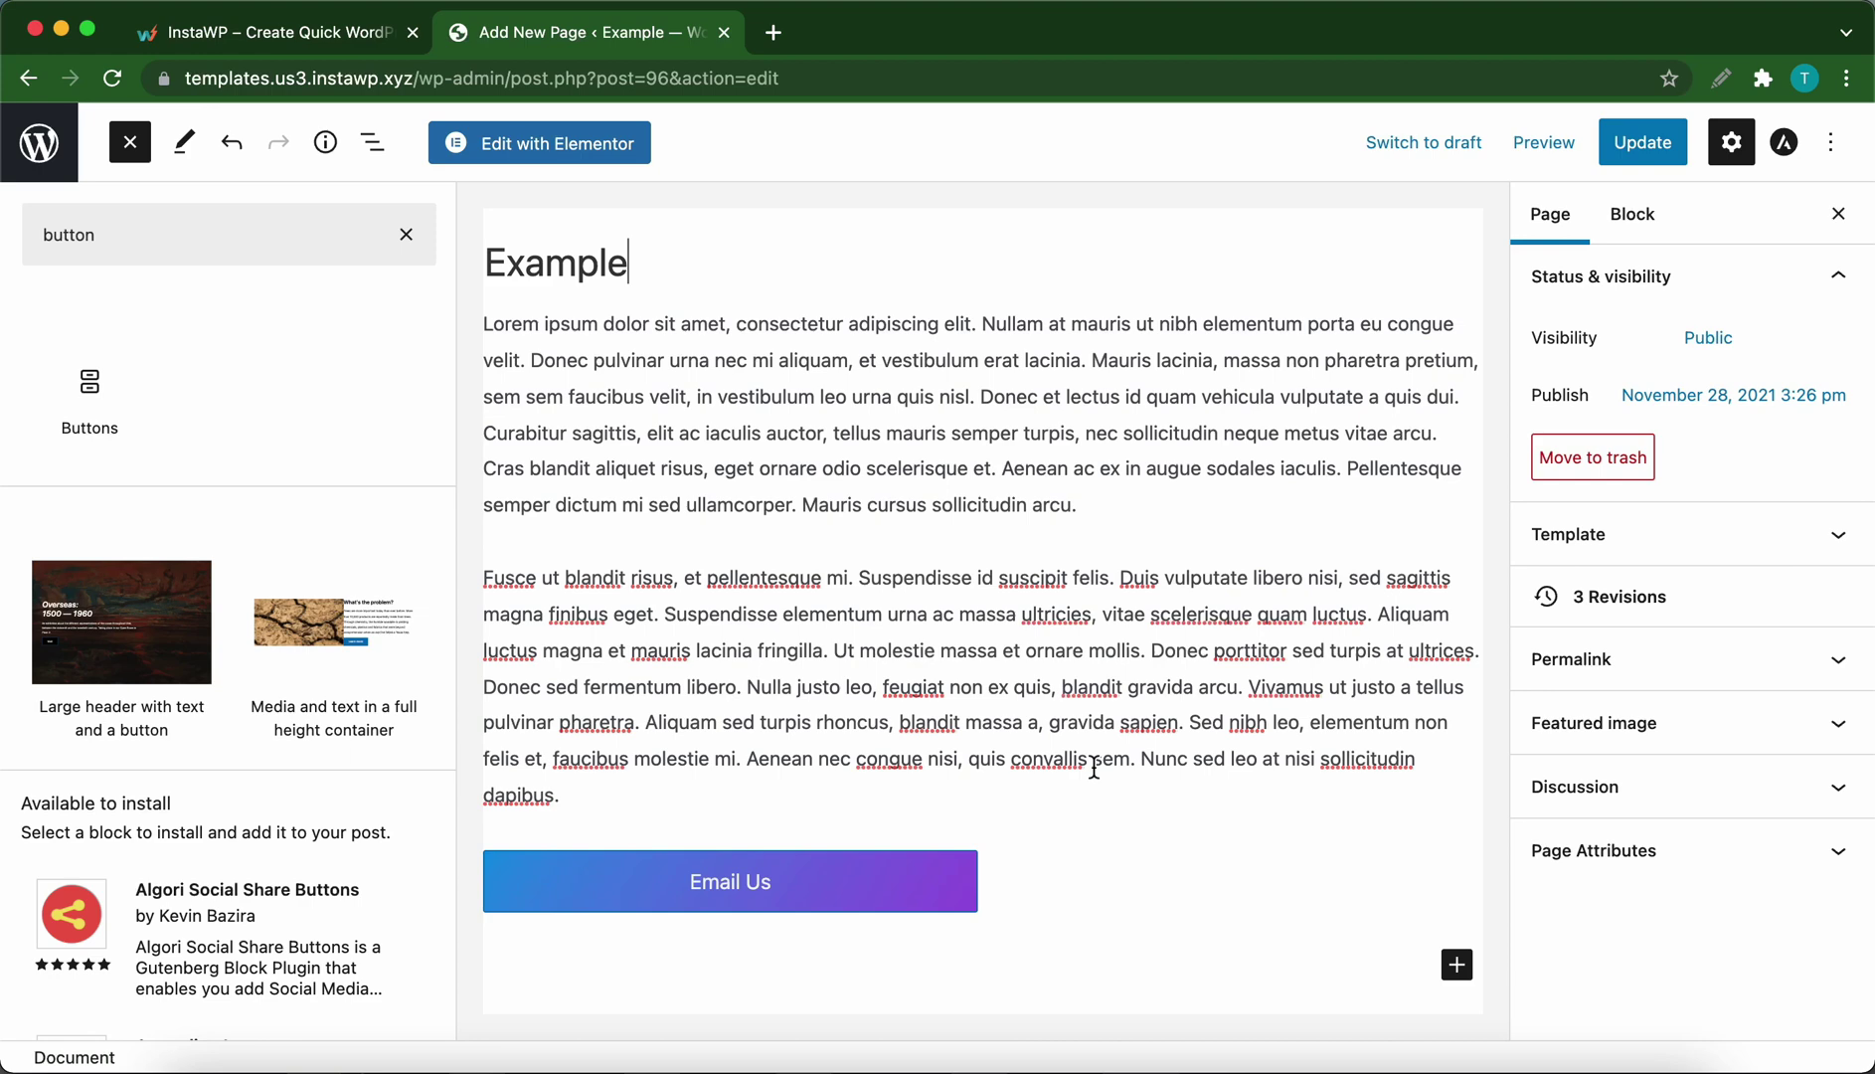
{"action": "left_click", "coordinate": [1645, 142]}
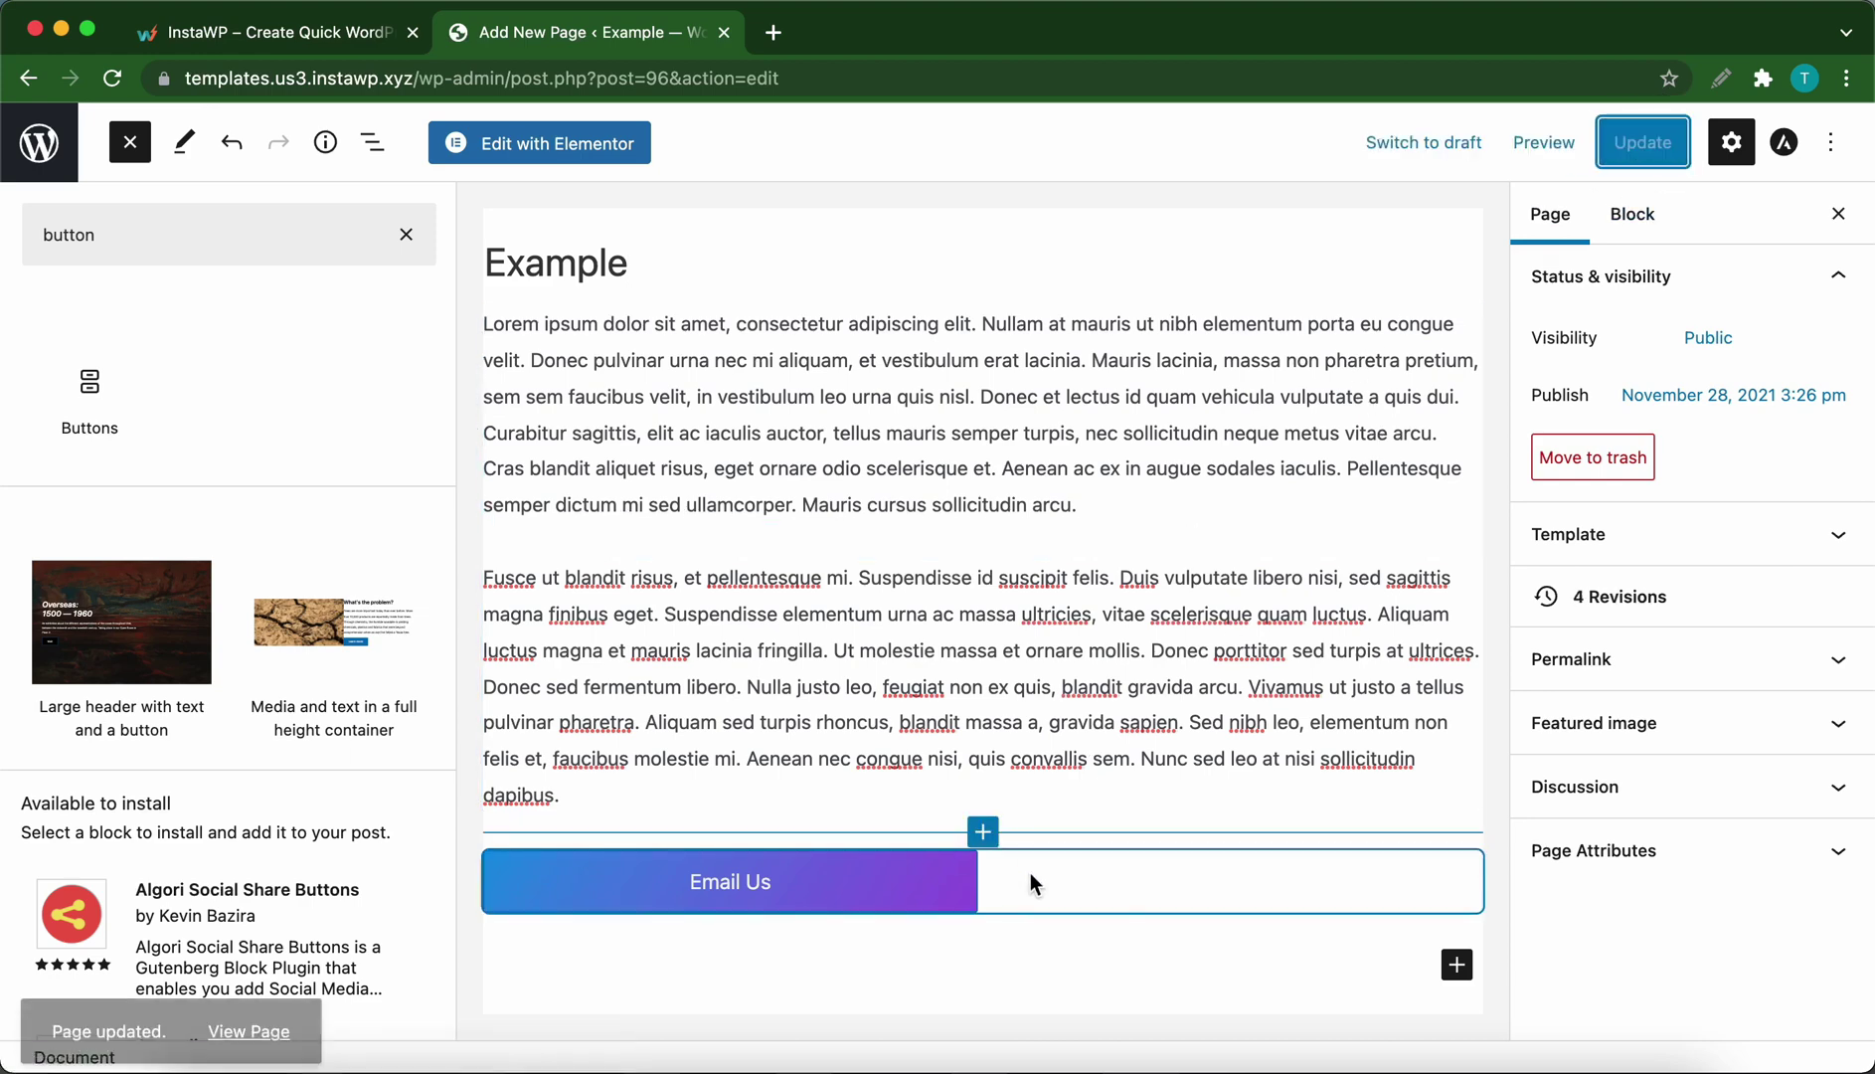
- Add an 'Email Us' paragraph below the button and select its text
{"action": "scroll", "coordinate": [1030, 873], "scroll_direction": "down", "scroll_amount": 1}
{"action": "scroll", "coordinate": [1009, 885], "scroll_direction": "down", "scroll_amount": 1}
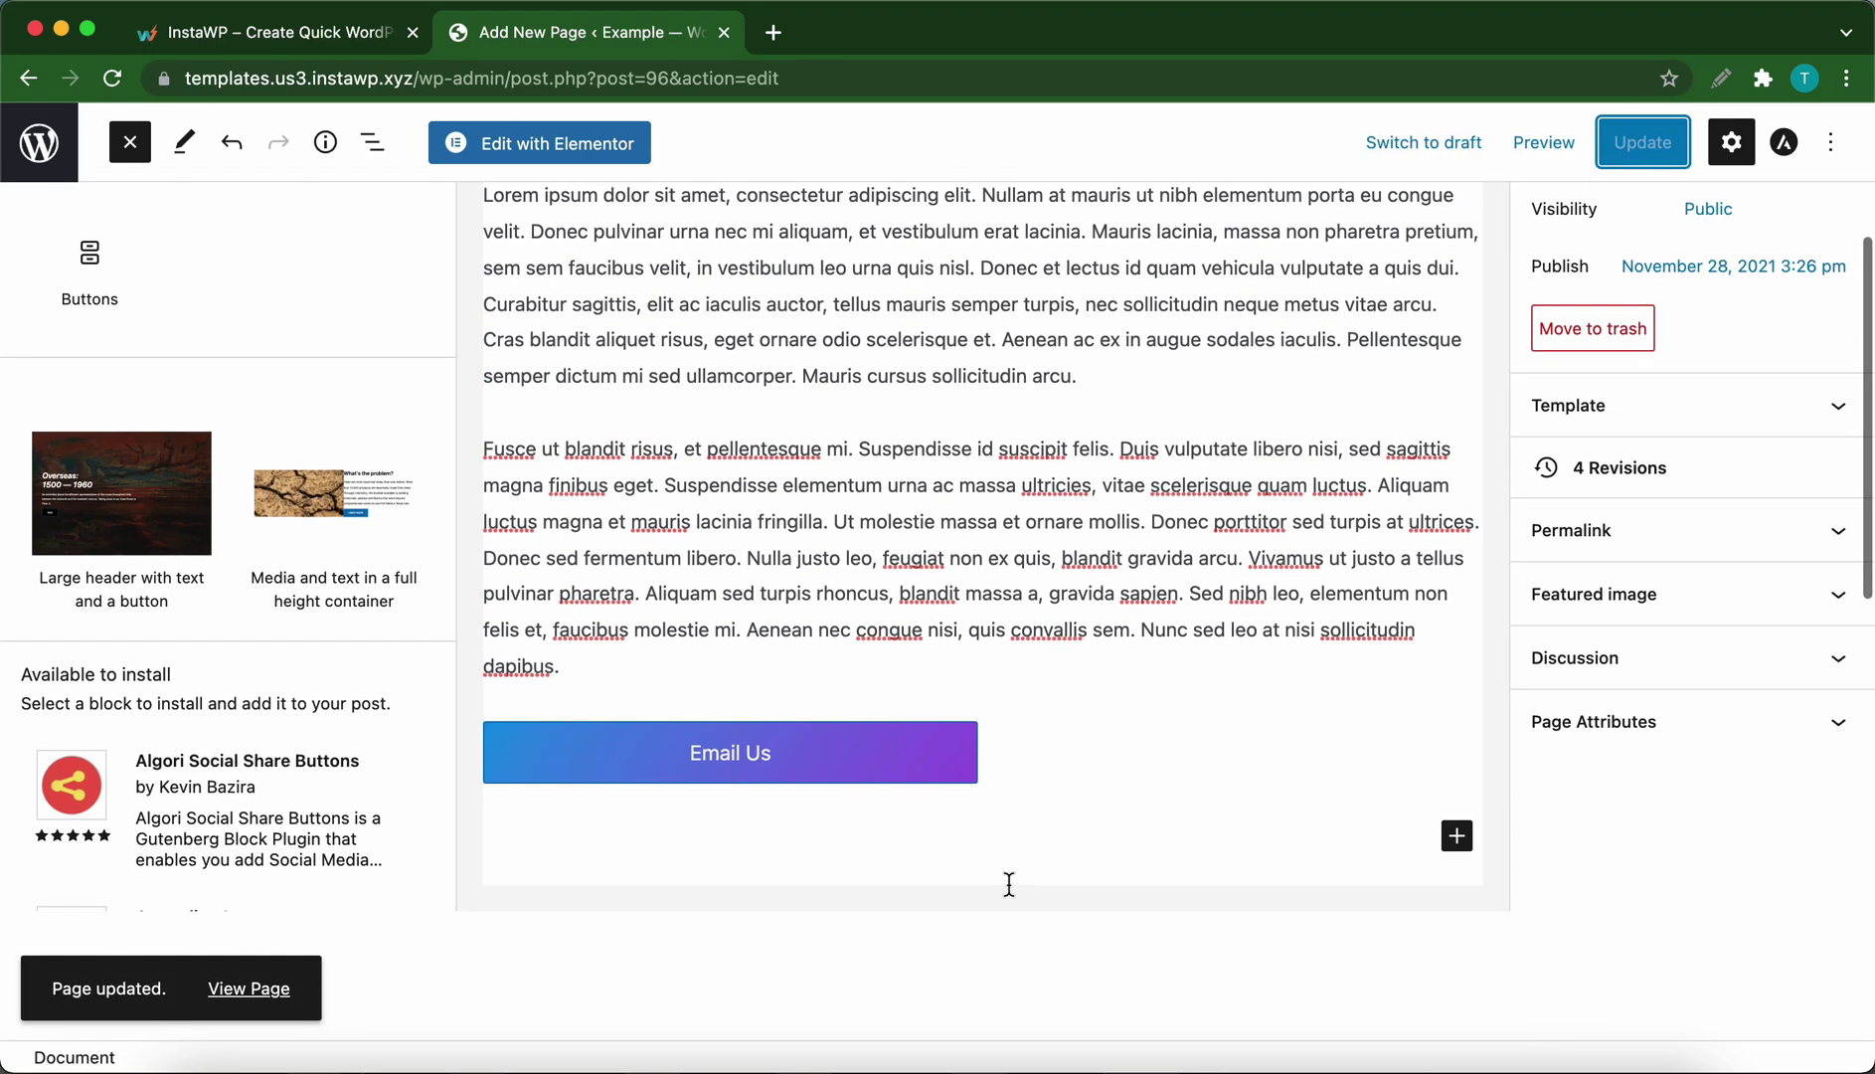
{"action": "left_click", "coordinate": [718, 843]}
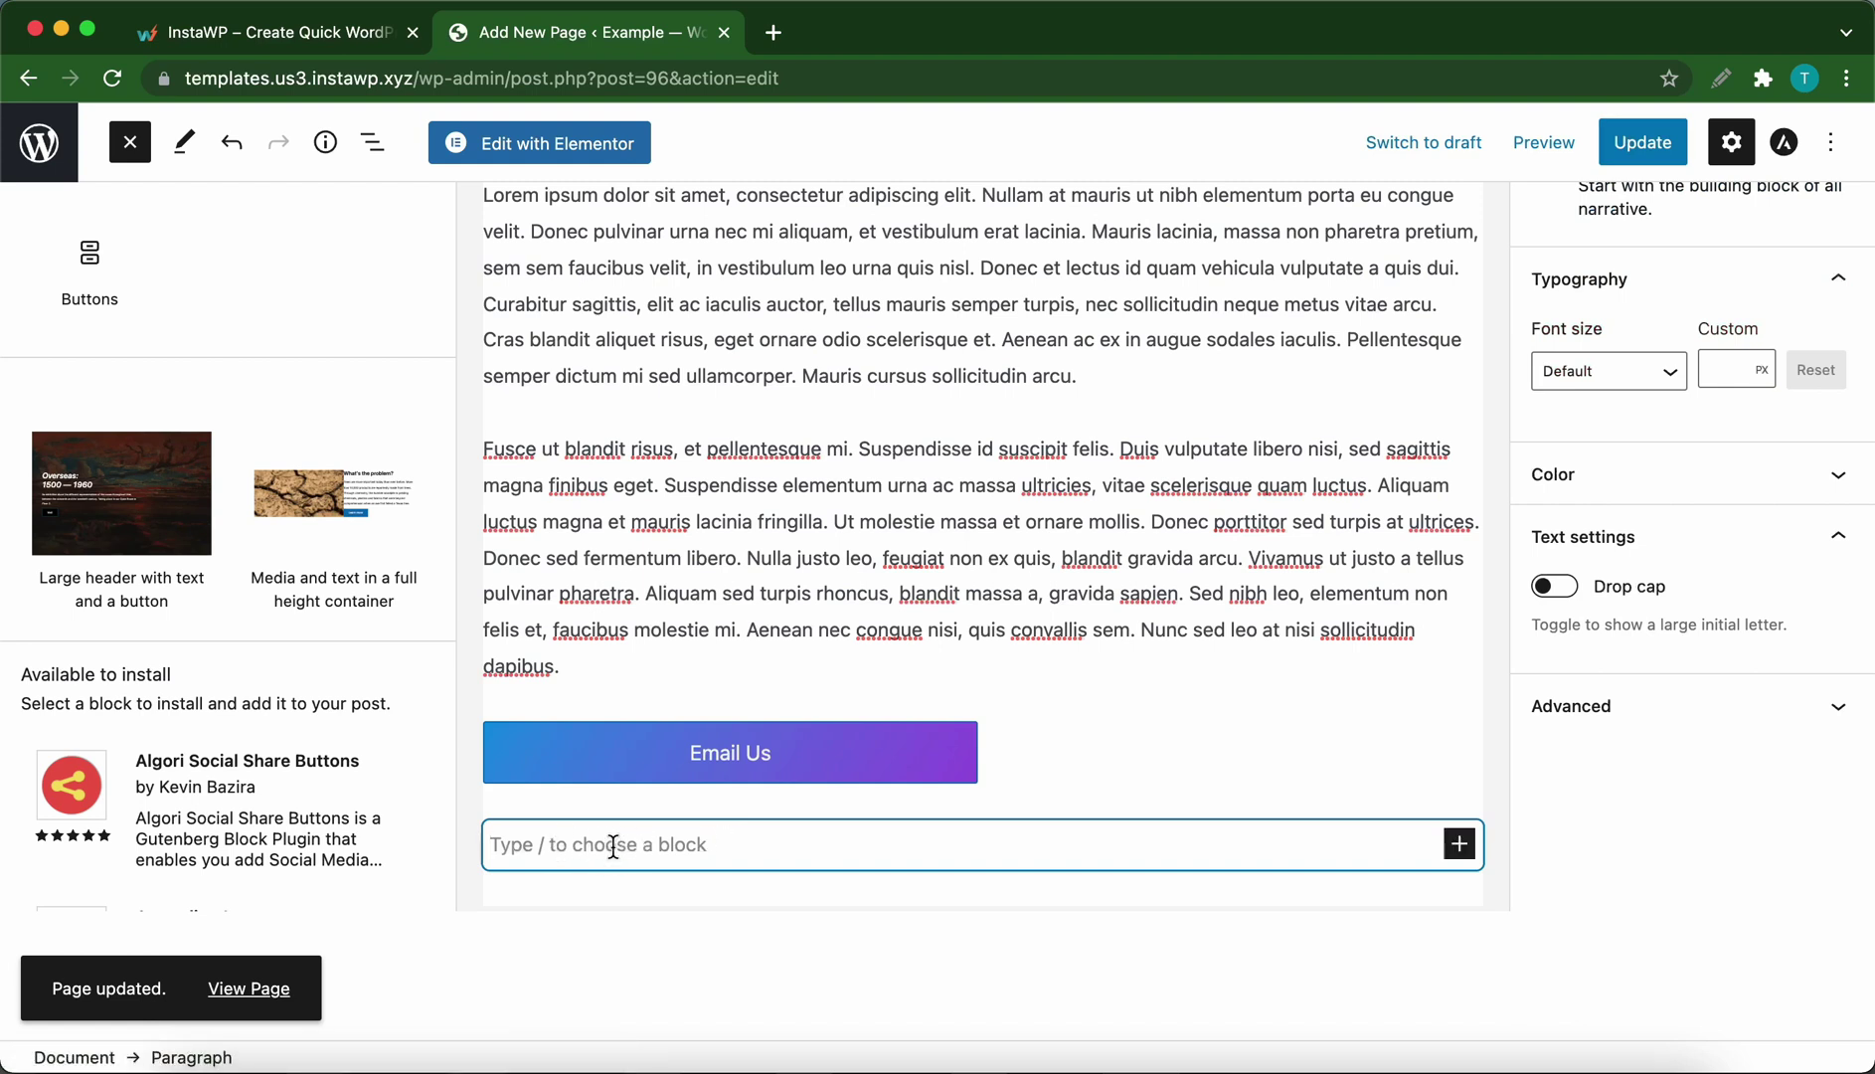
{"action": "type", "text": "Email Us"}
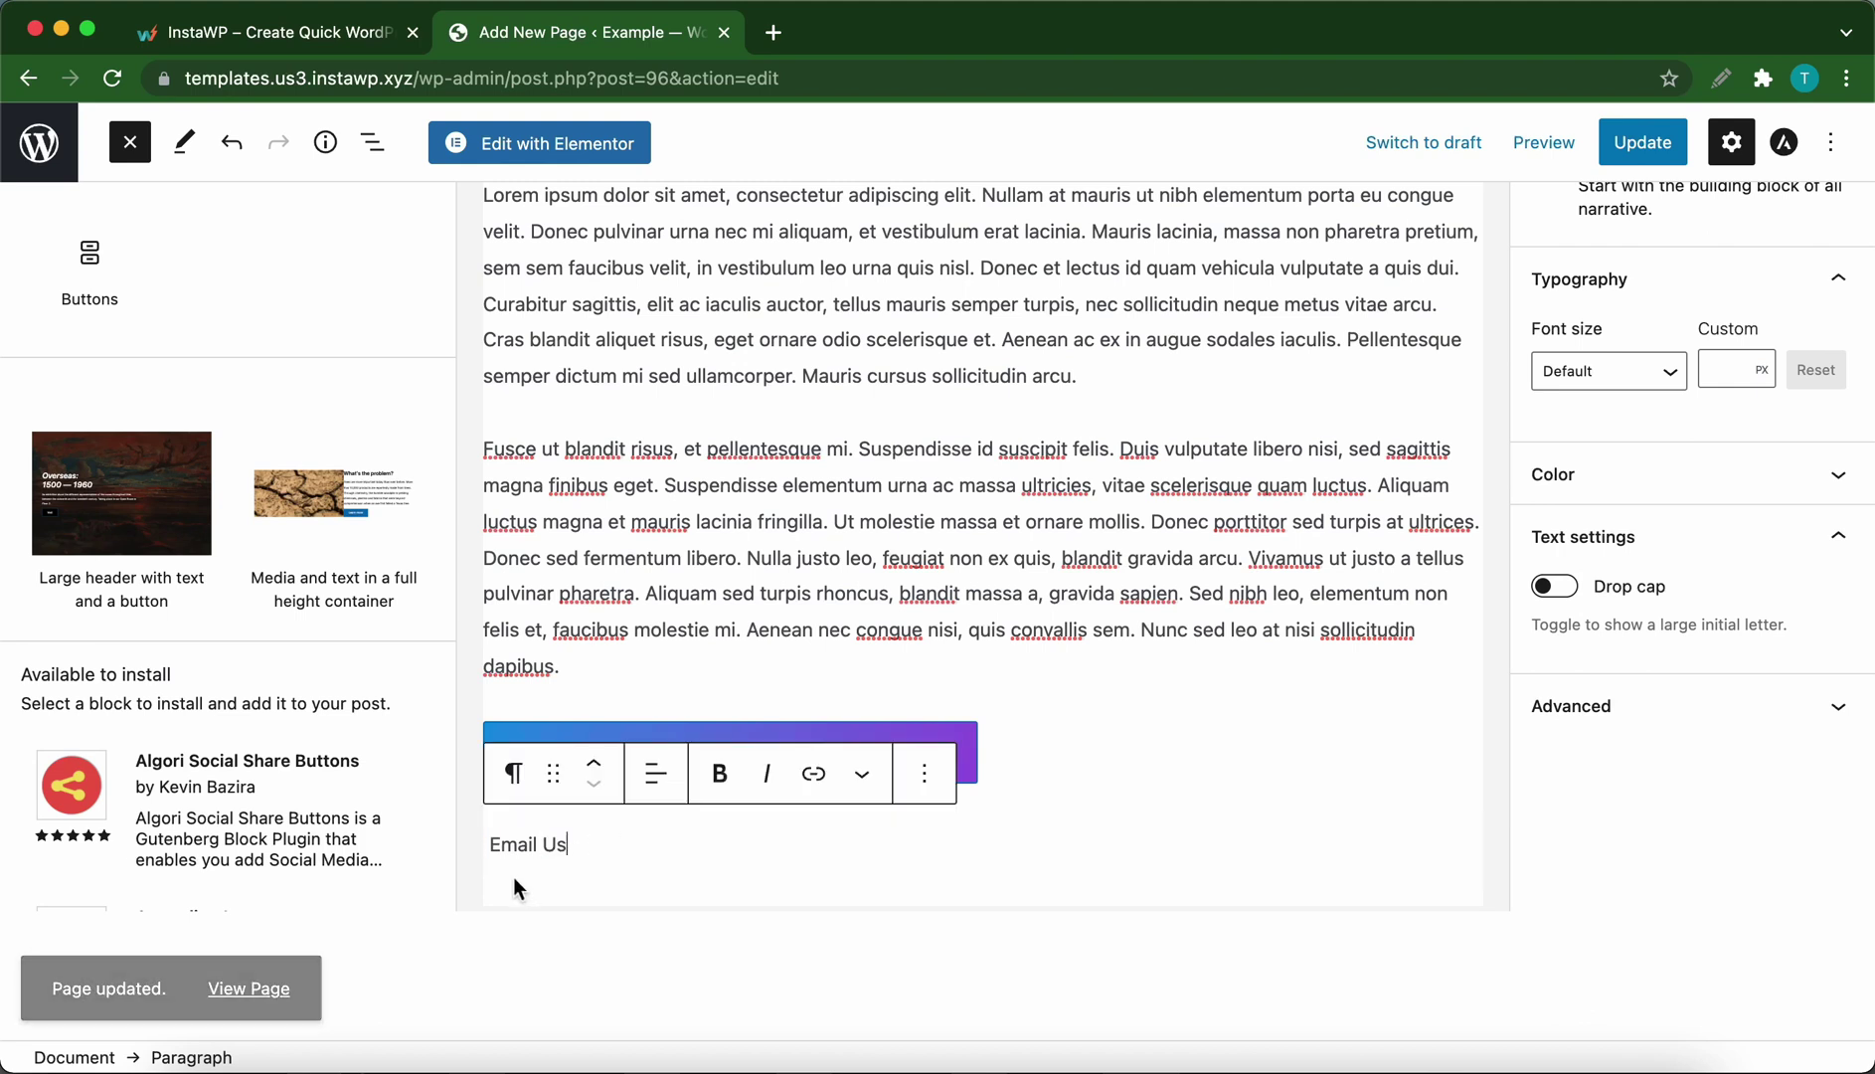
{"action": "left_click_drag", "start_coordinate": [577, 848], "coordinate": [482, 853]}
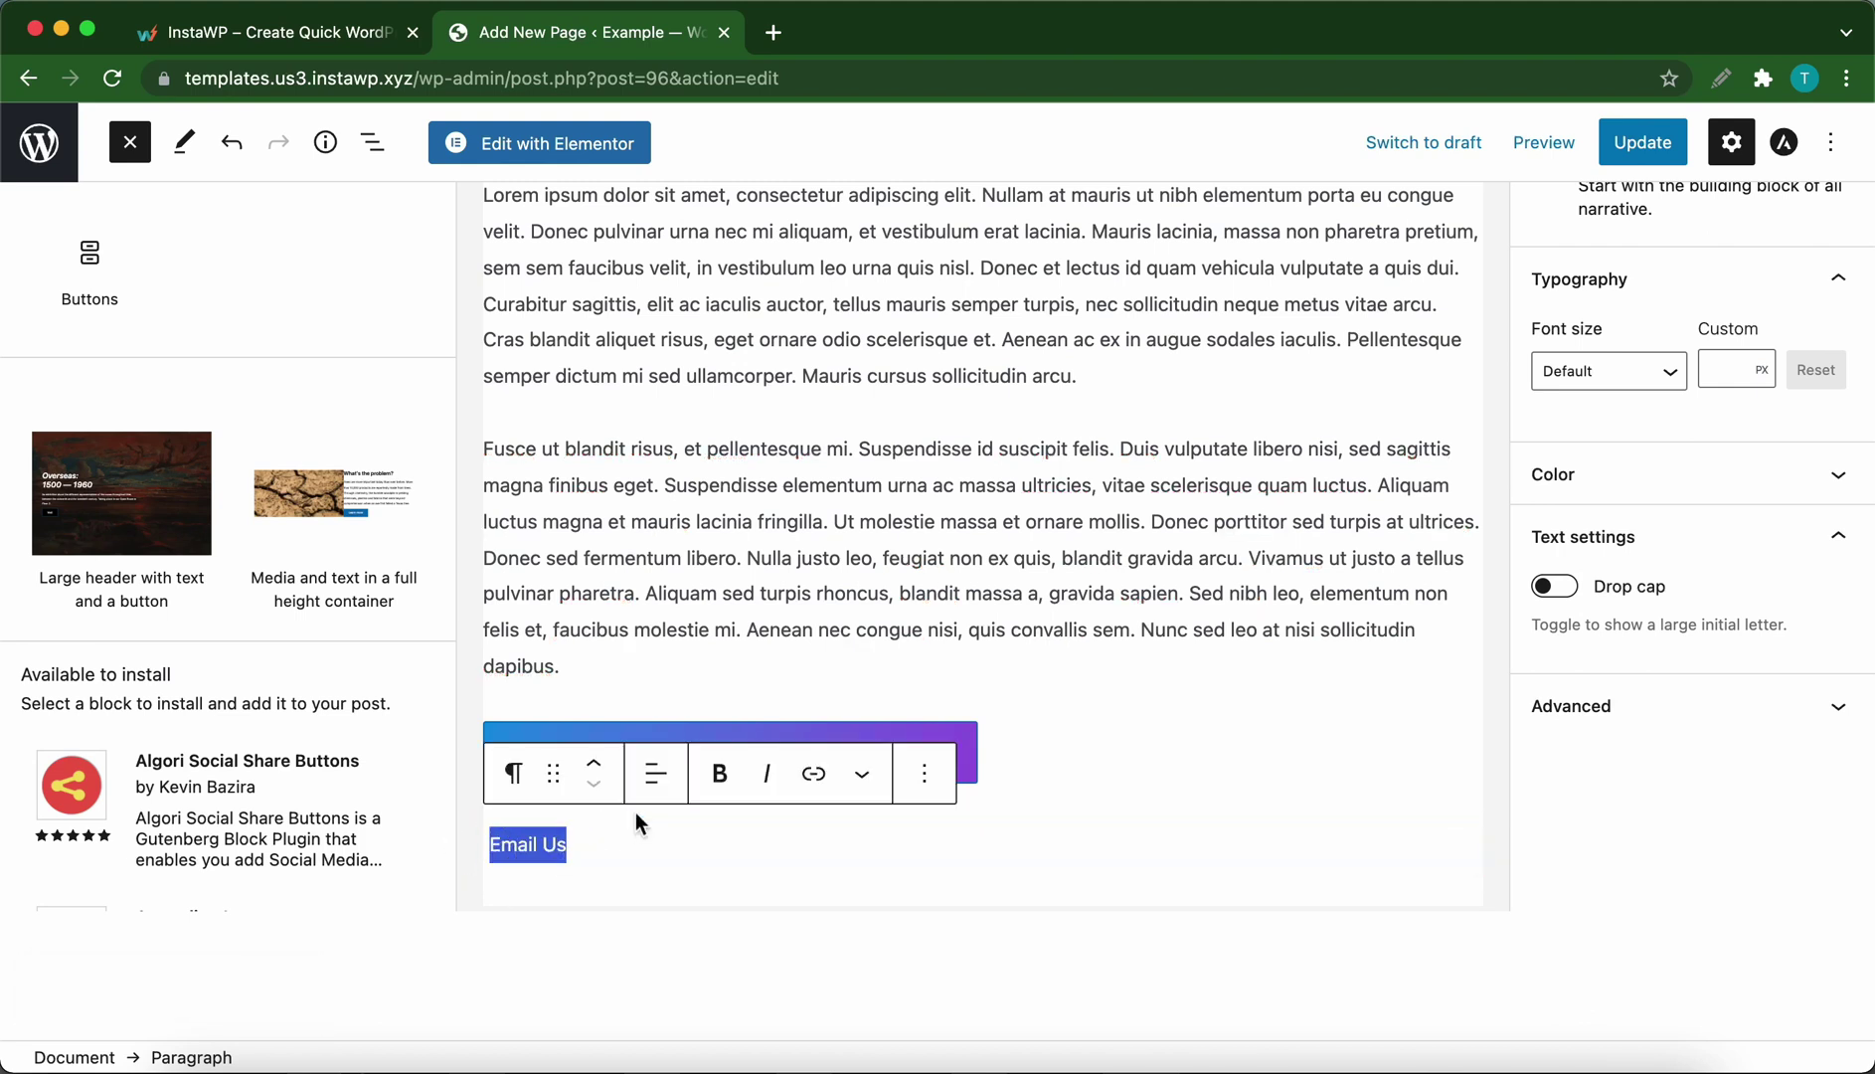
- Link the selected 'Email Us' paragraph text to a mailto: e-mail address
{"action": "left_click", "coordinate": [813, 773]}
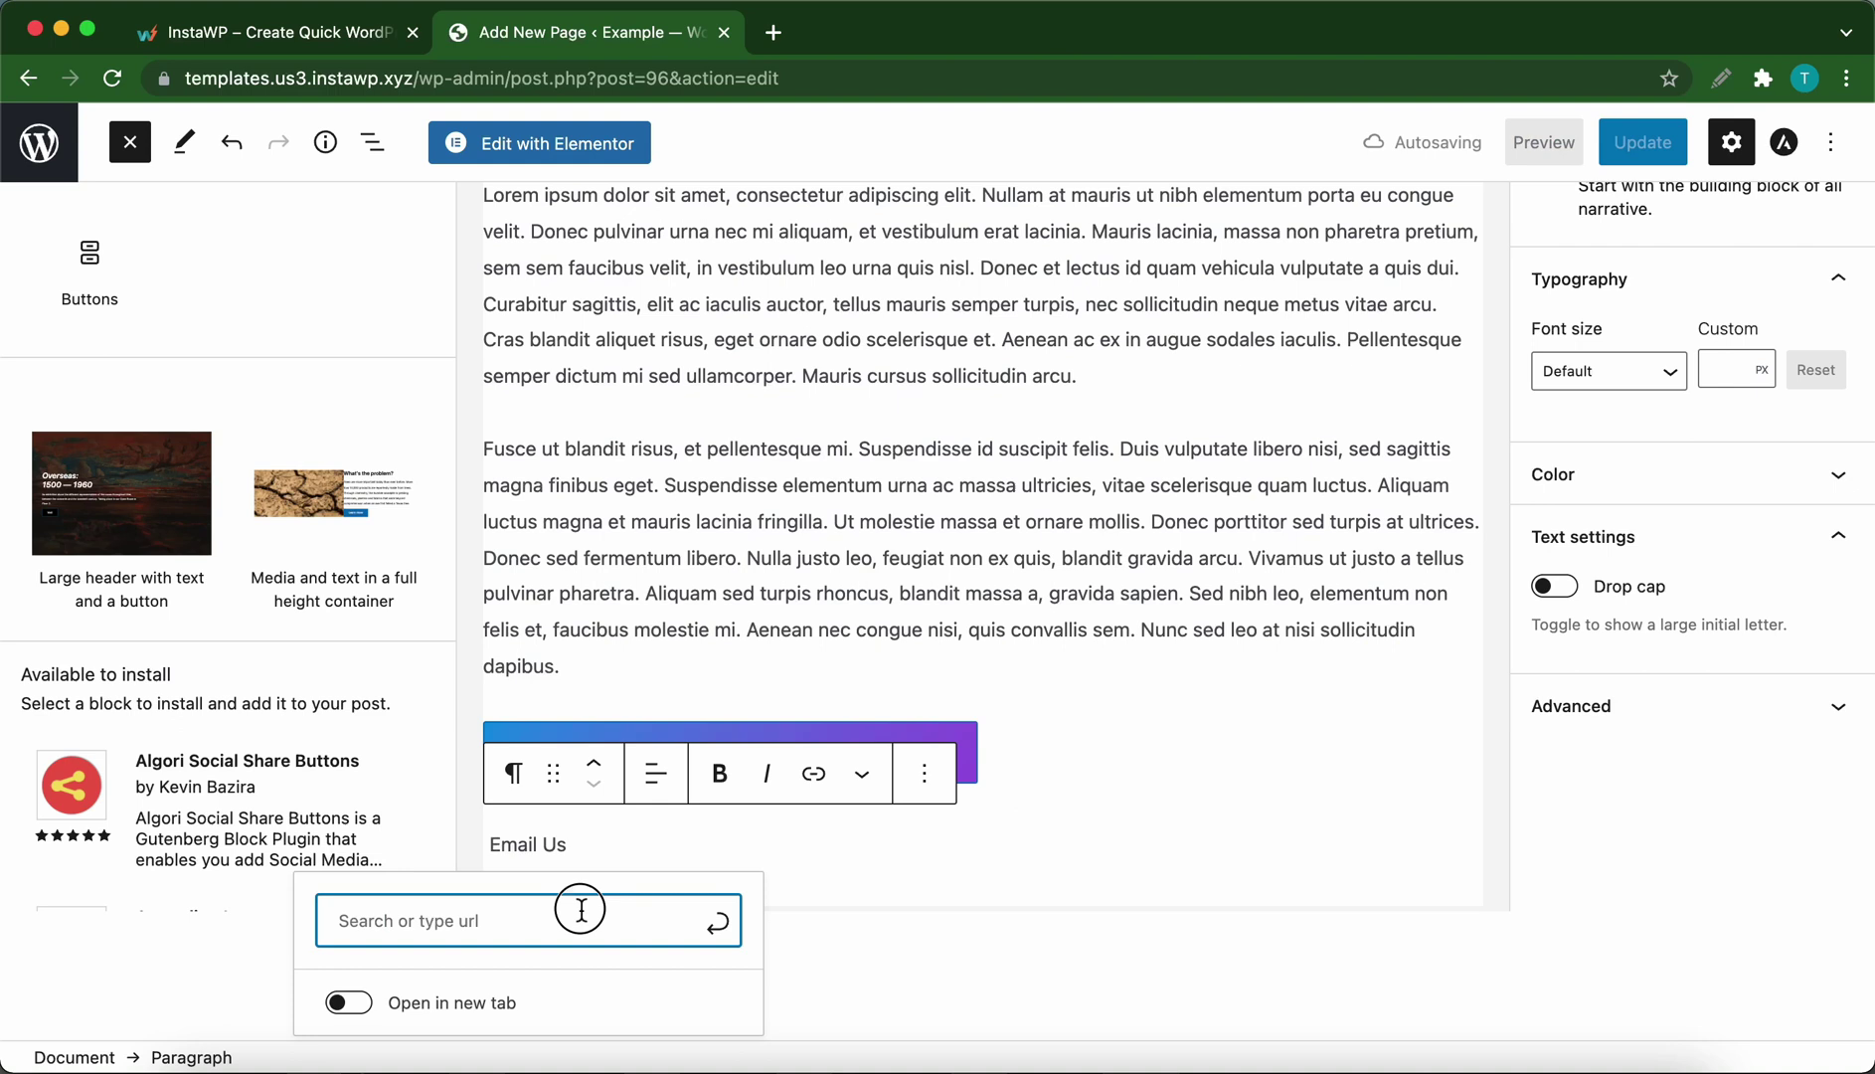
{"action": "type", "text": "mailto"}
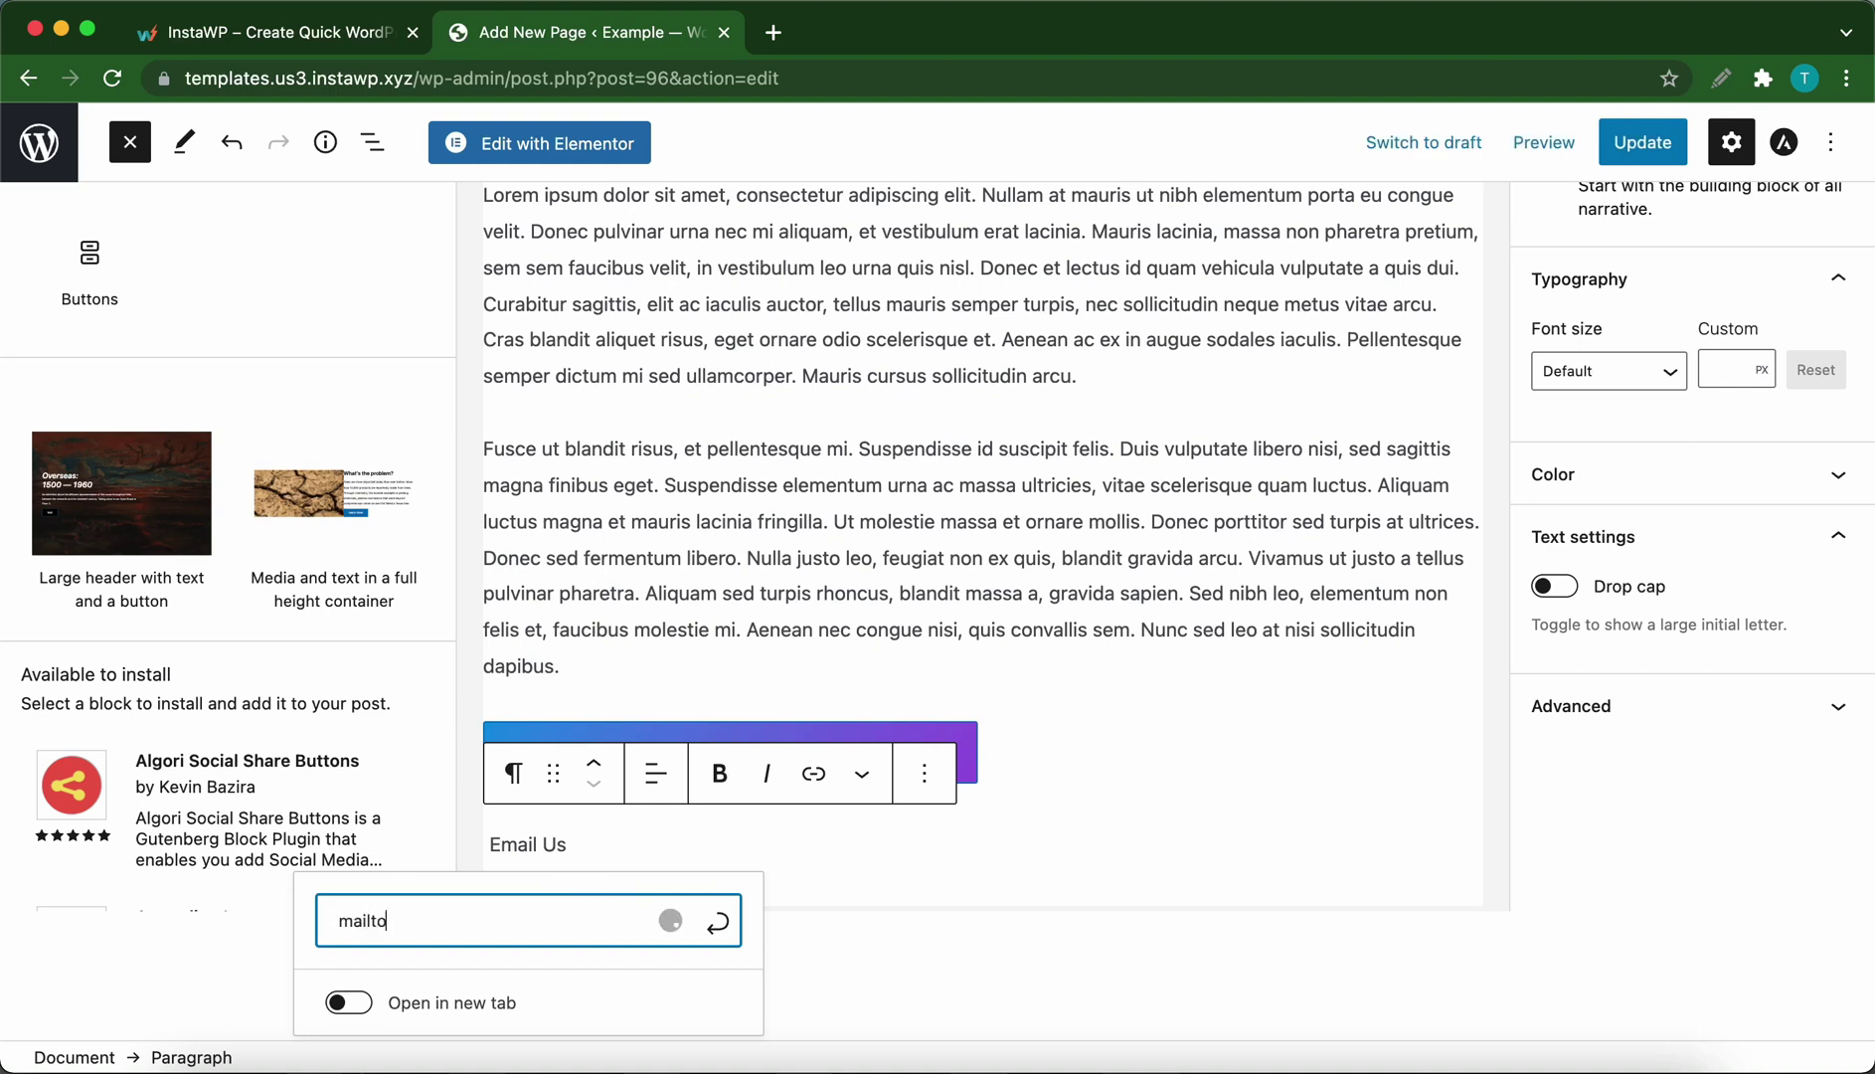
{"action": "type", "text": ":exam"}
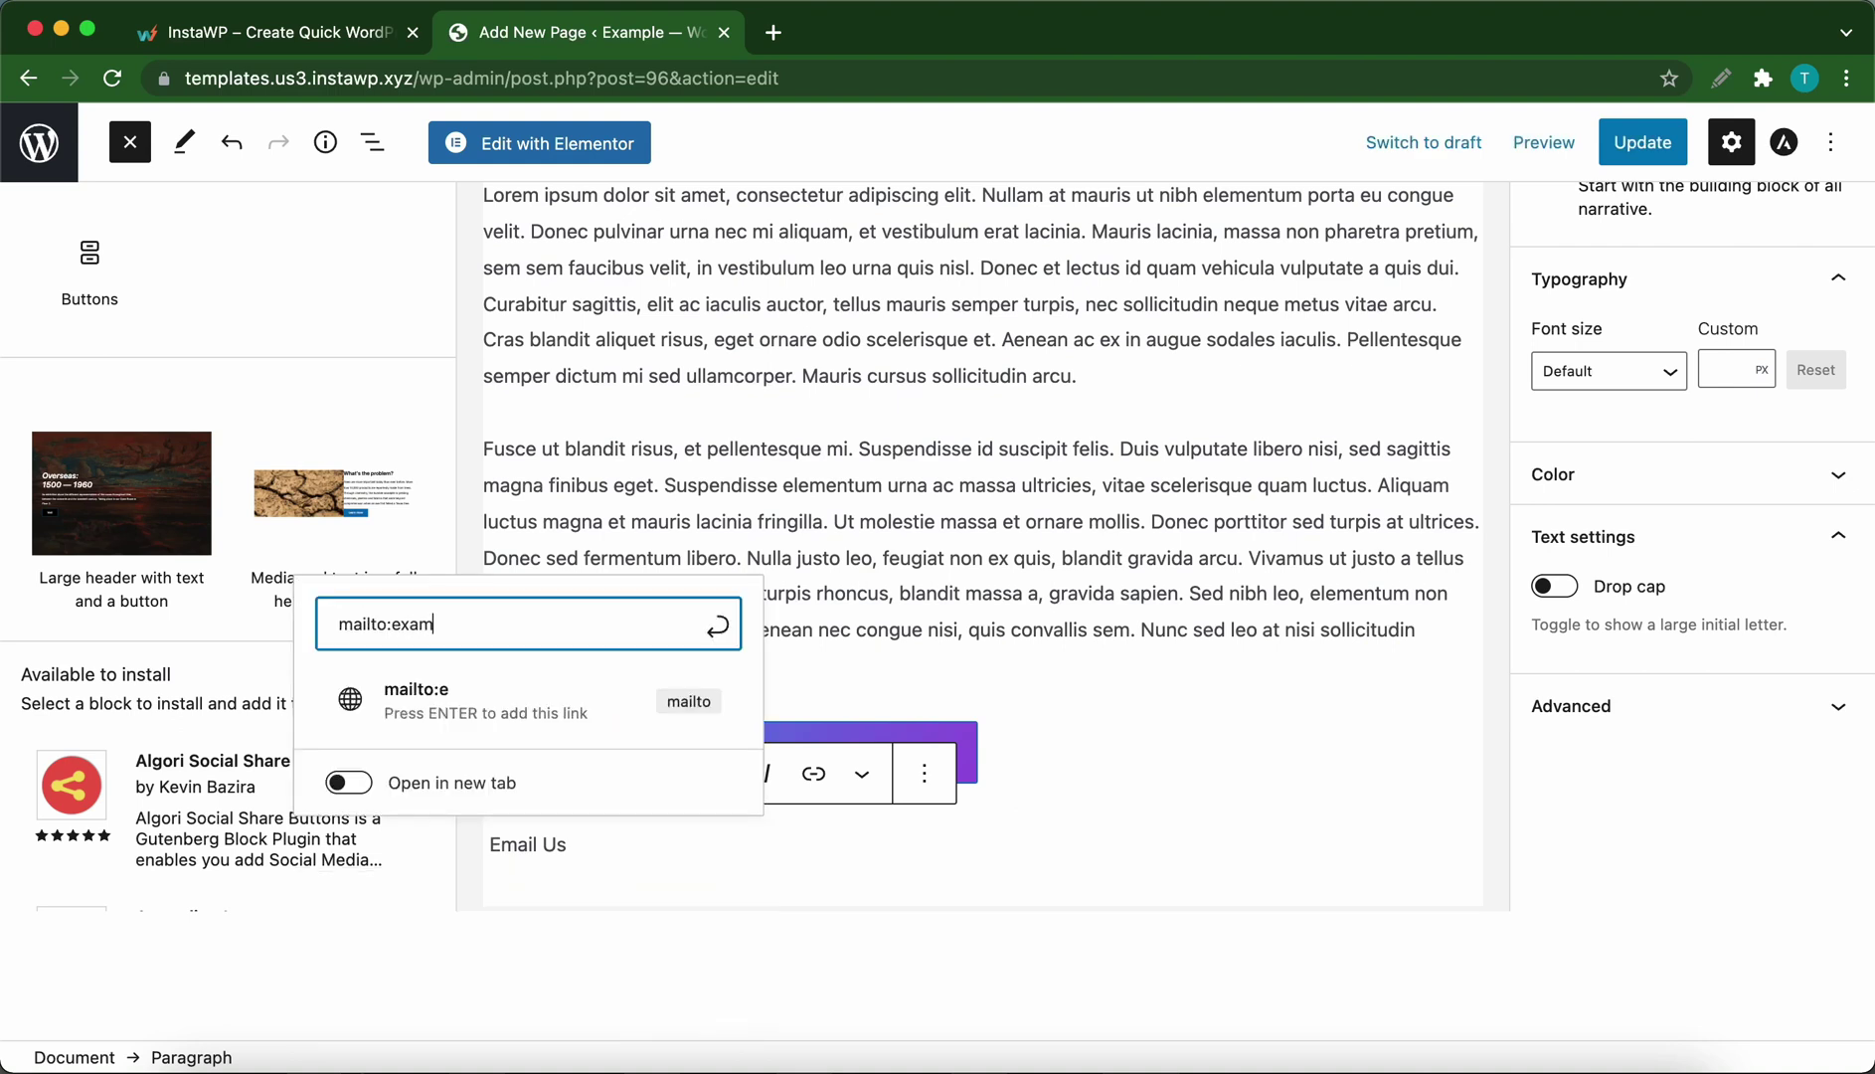
{"action": "type", "text": "ple@example.com"}
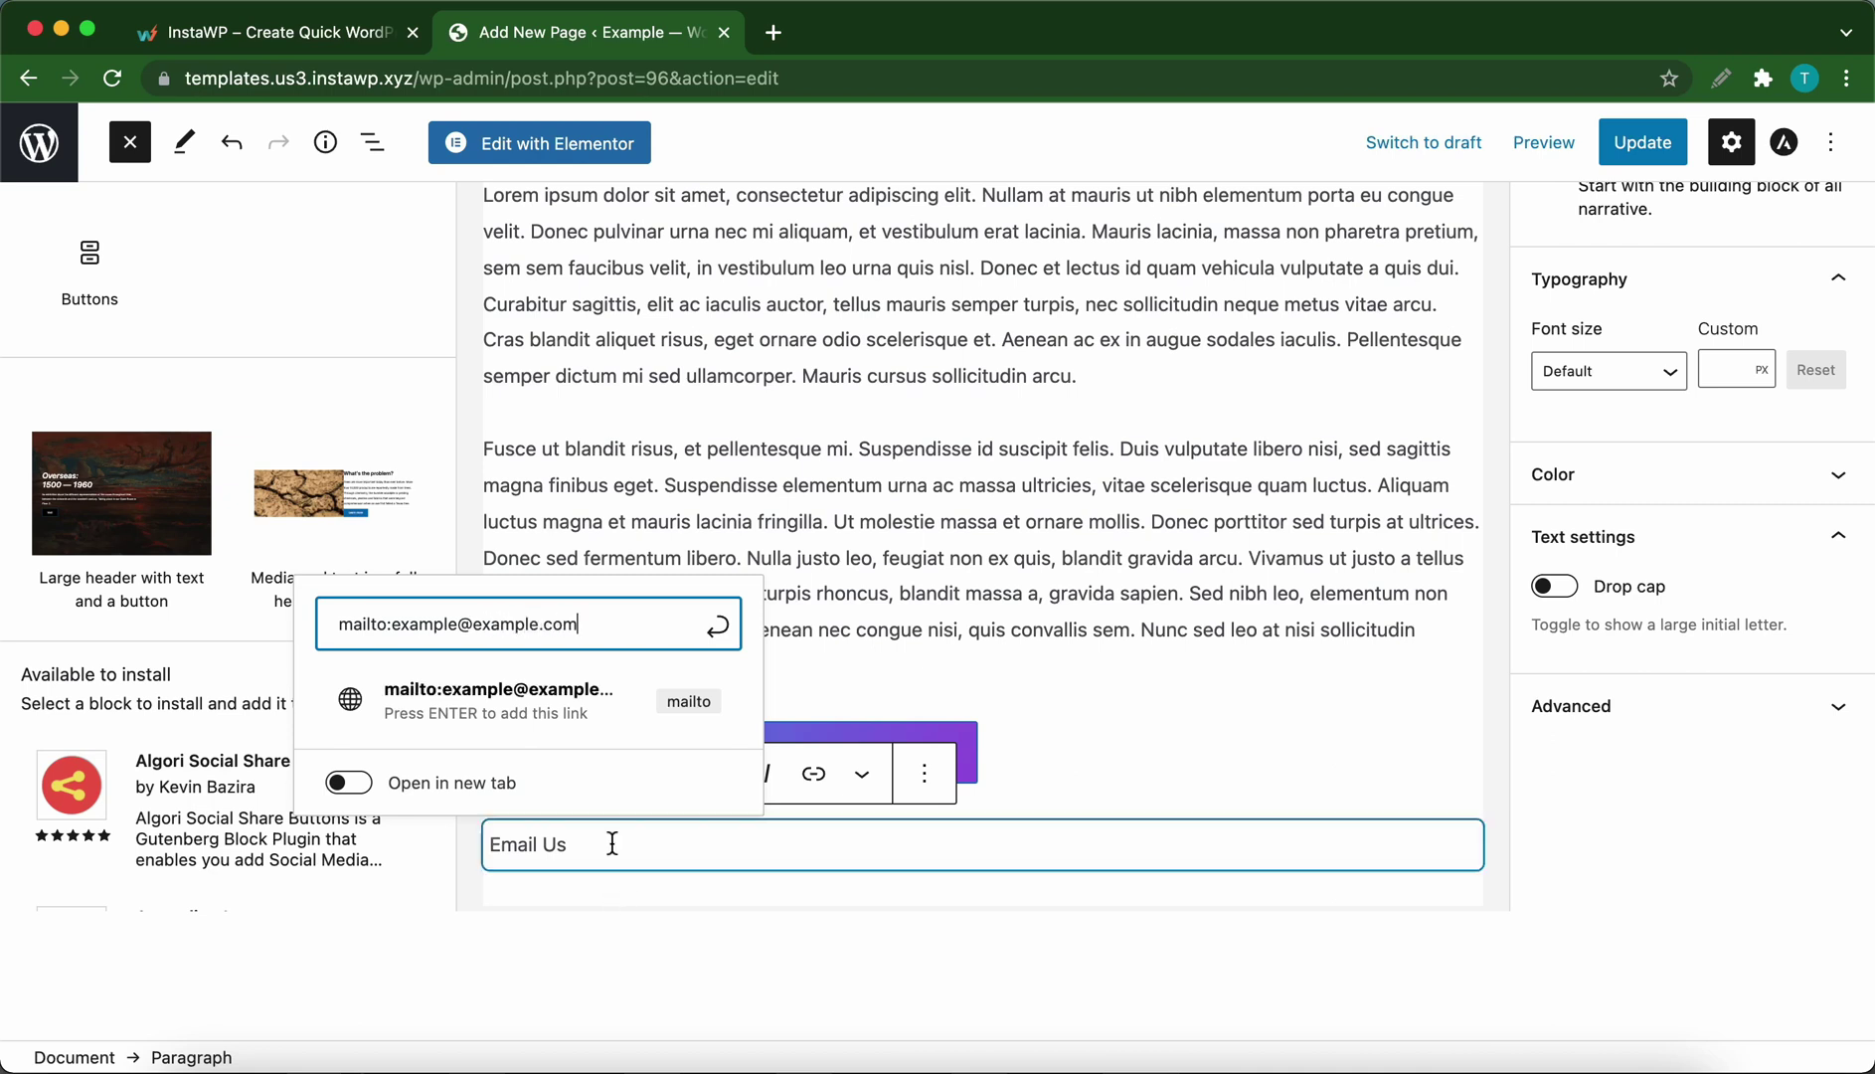
{"action": "left_click", "coordinate": [717, 624]}
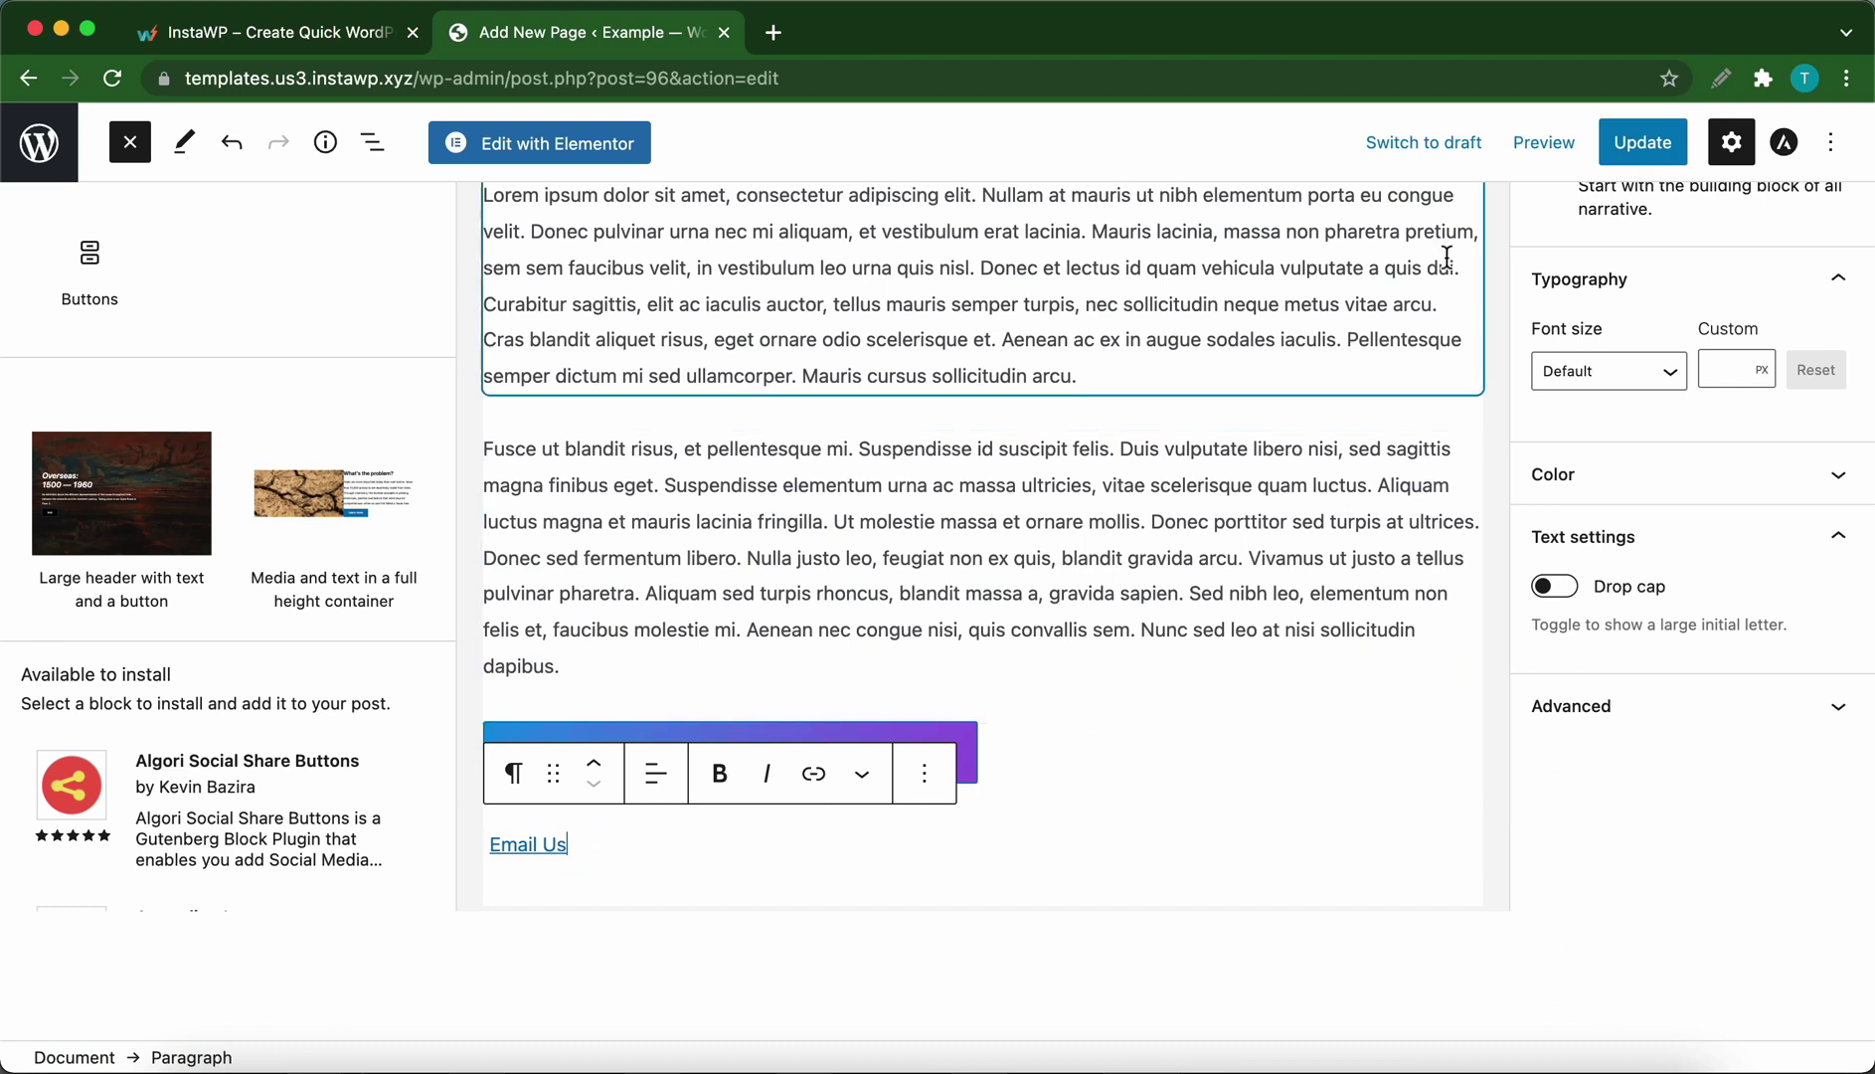
- Preview the page in a new tab and click the Email Us link to start an Apple Mail message
{"action": "left_click", "coordinate": [1543, 142]}
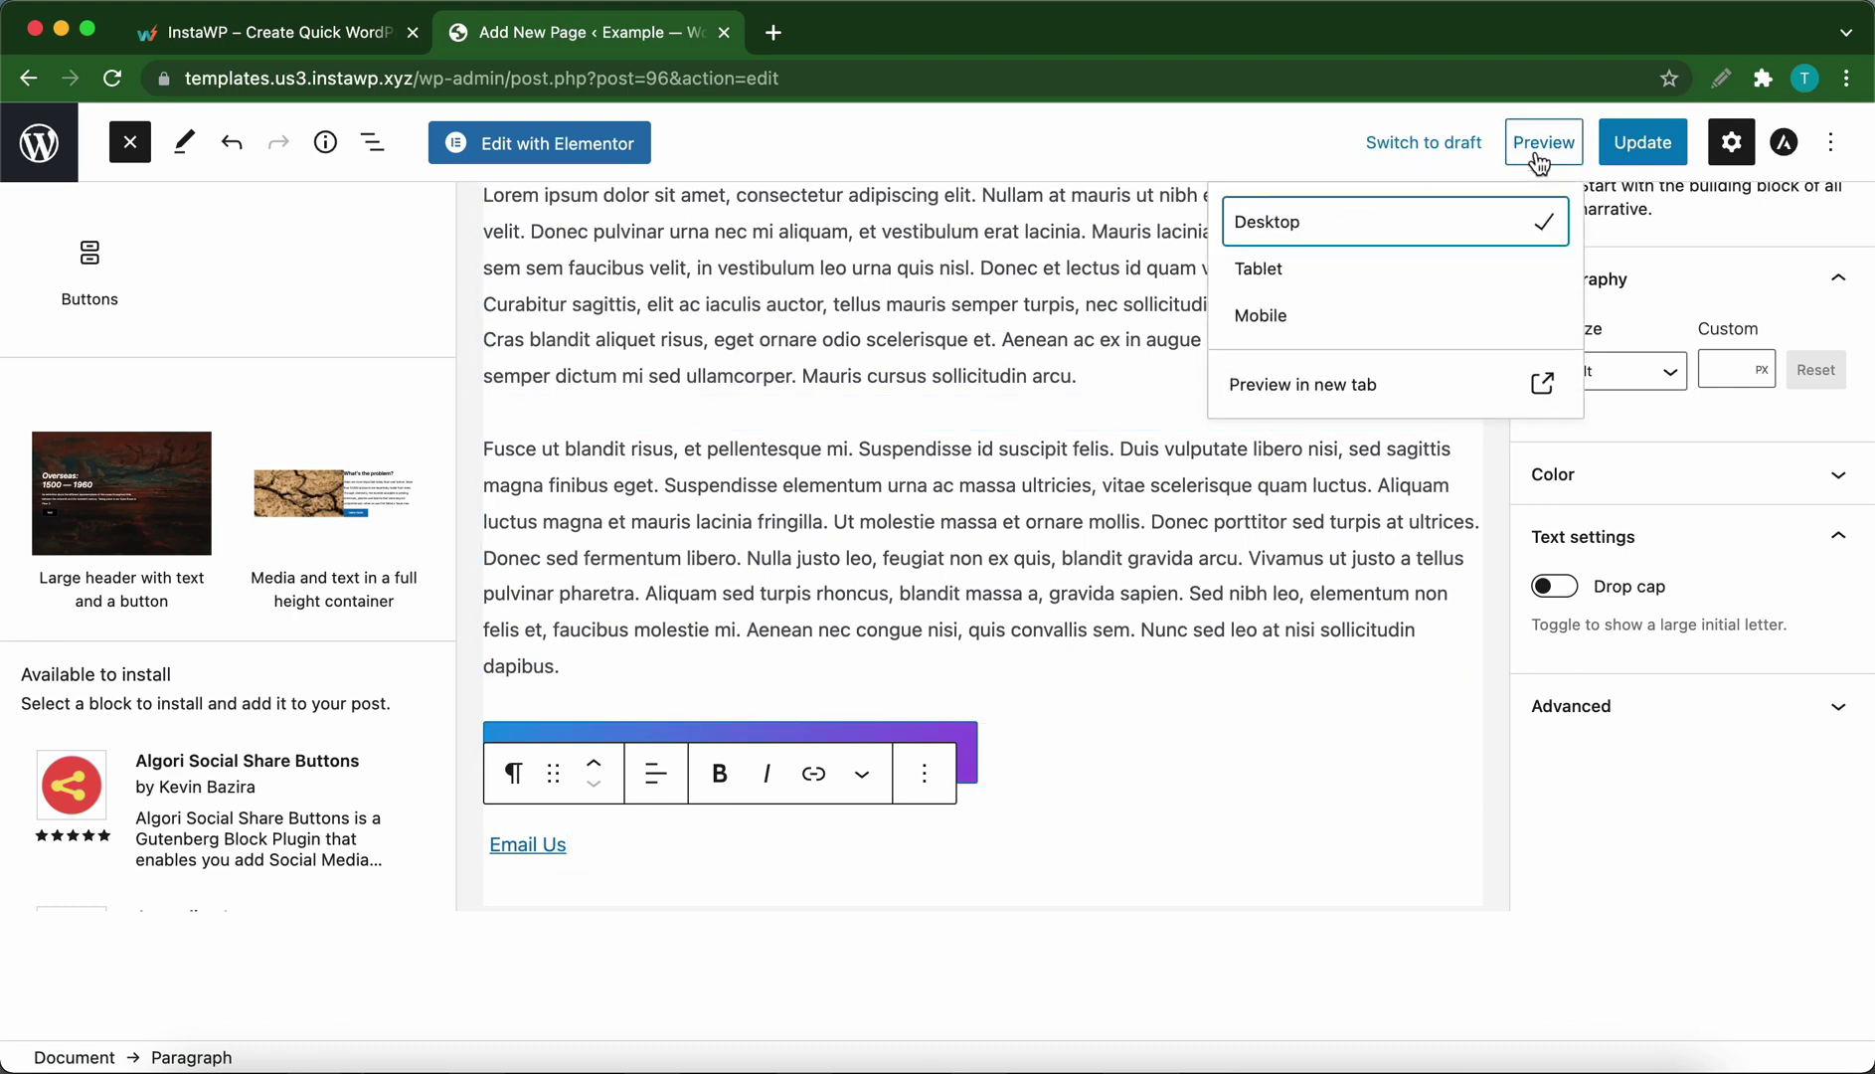
{"action": "left_click", "coordinate": [1297, 385]}
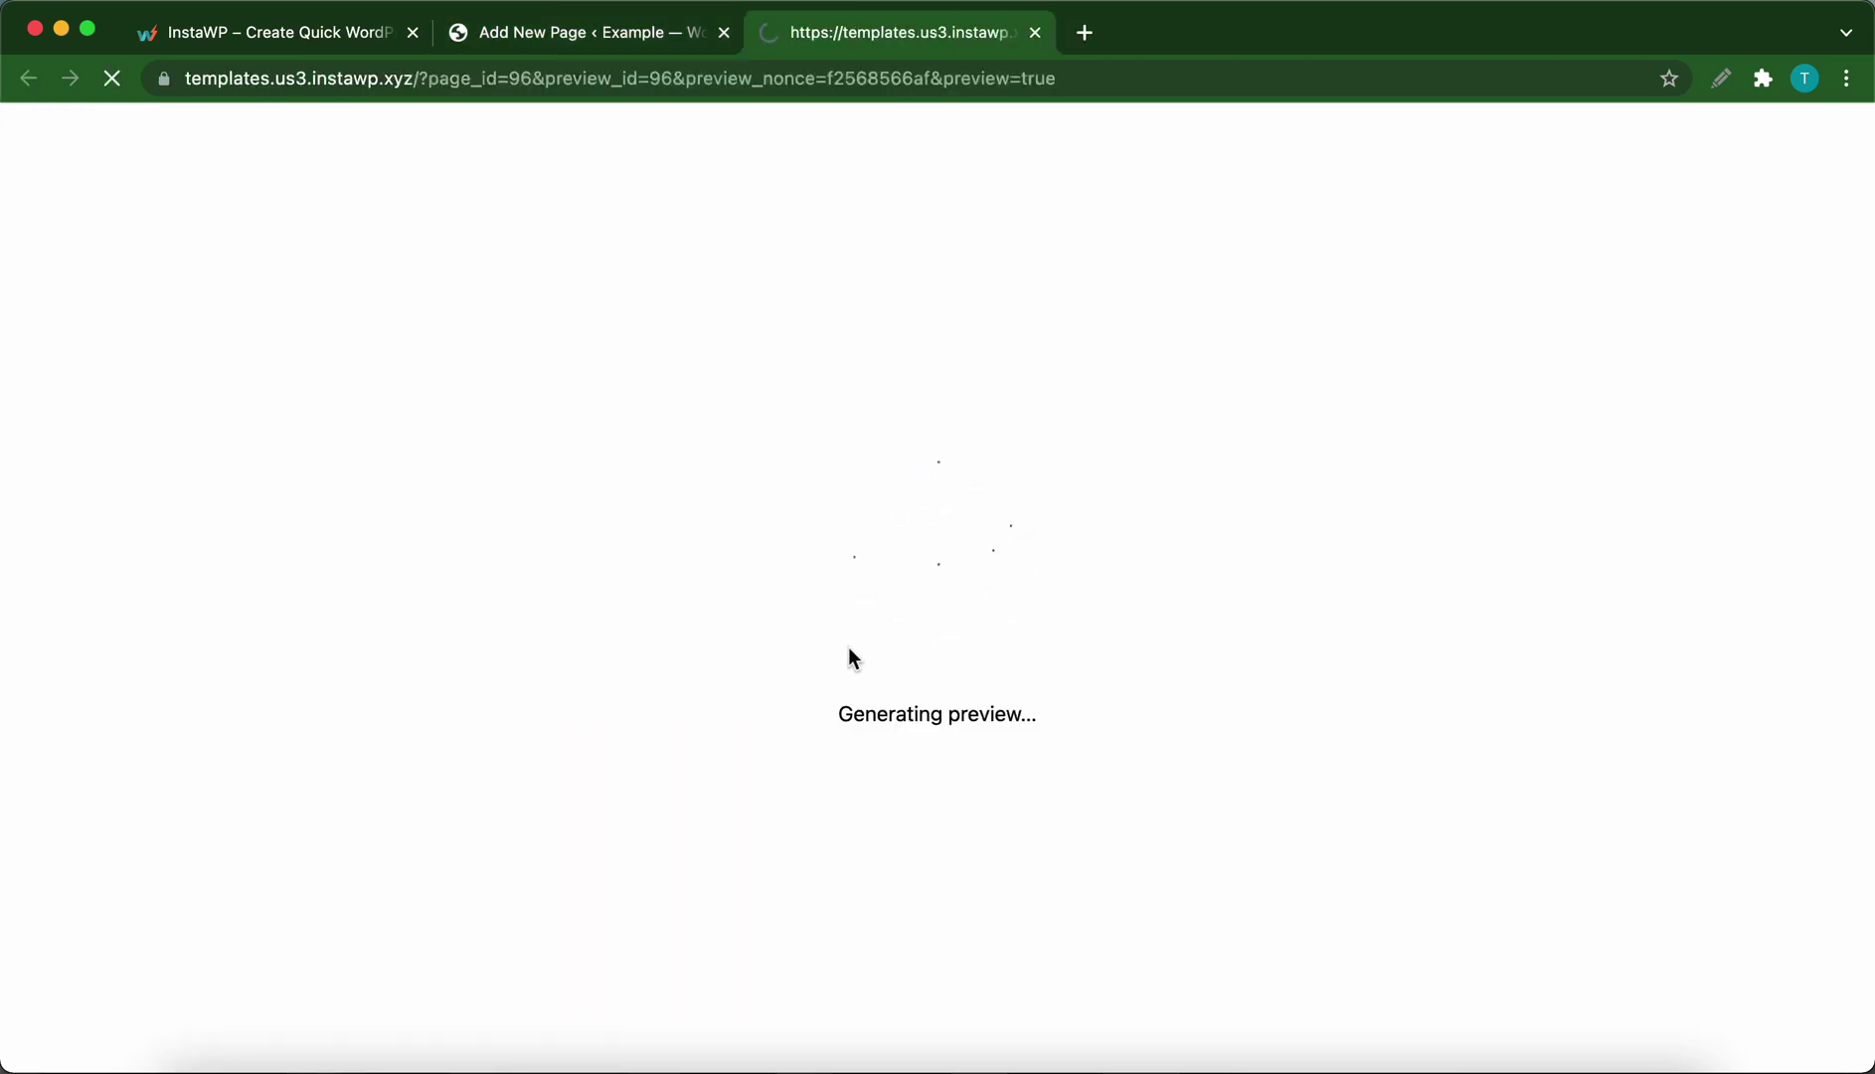
{"action": "scroll", "coordinate": [780, 683], "scroll_direction": "down", "scroll_amount": 5}
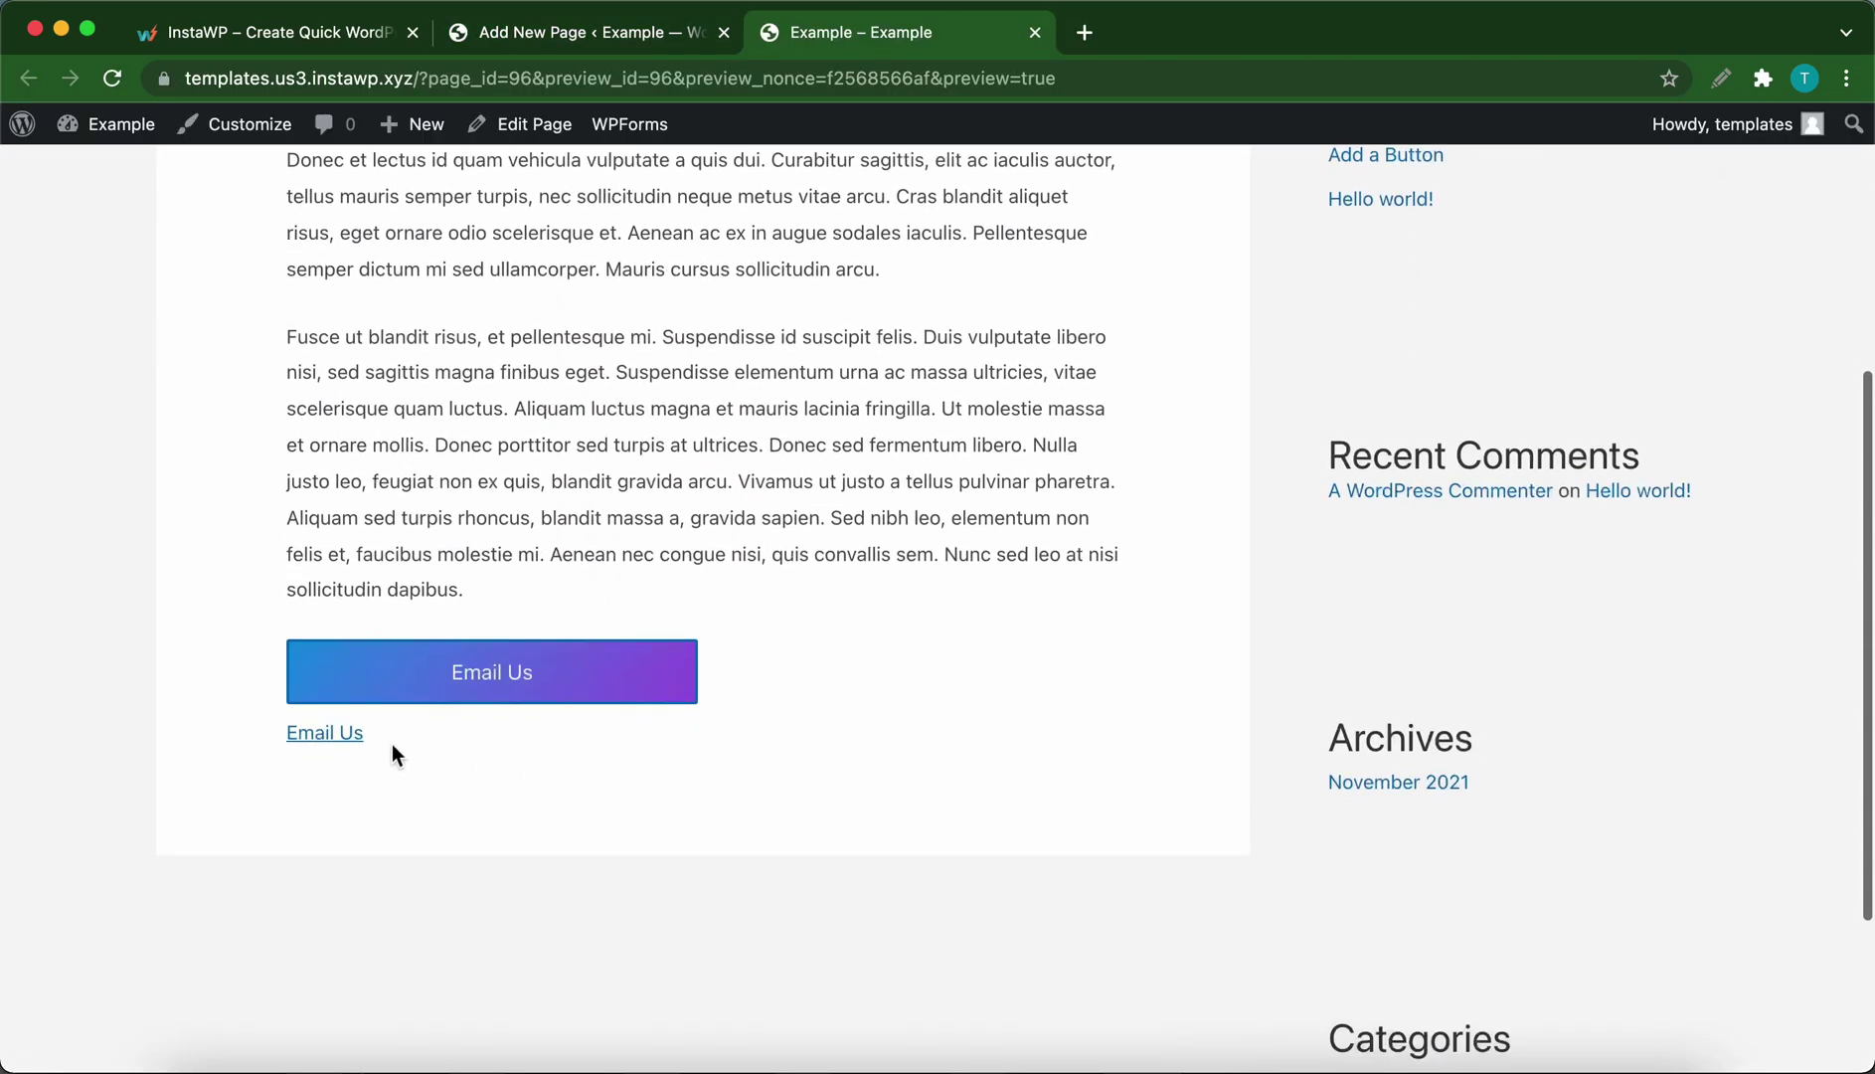
{"action": "left_click", "coordinate": [335, 734]}
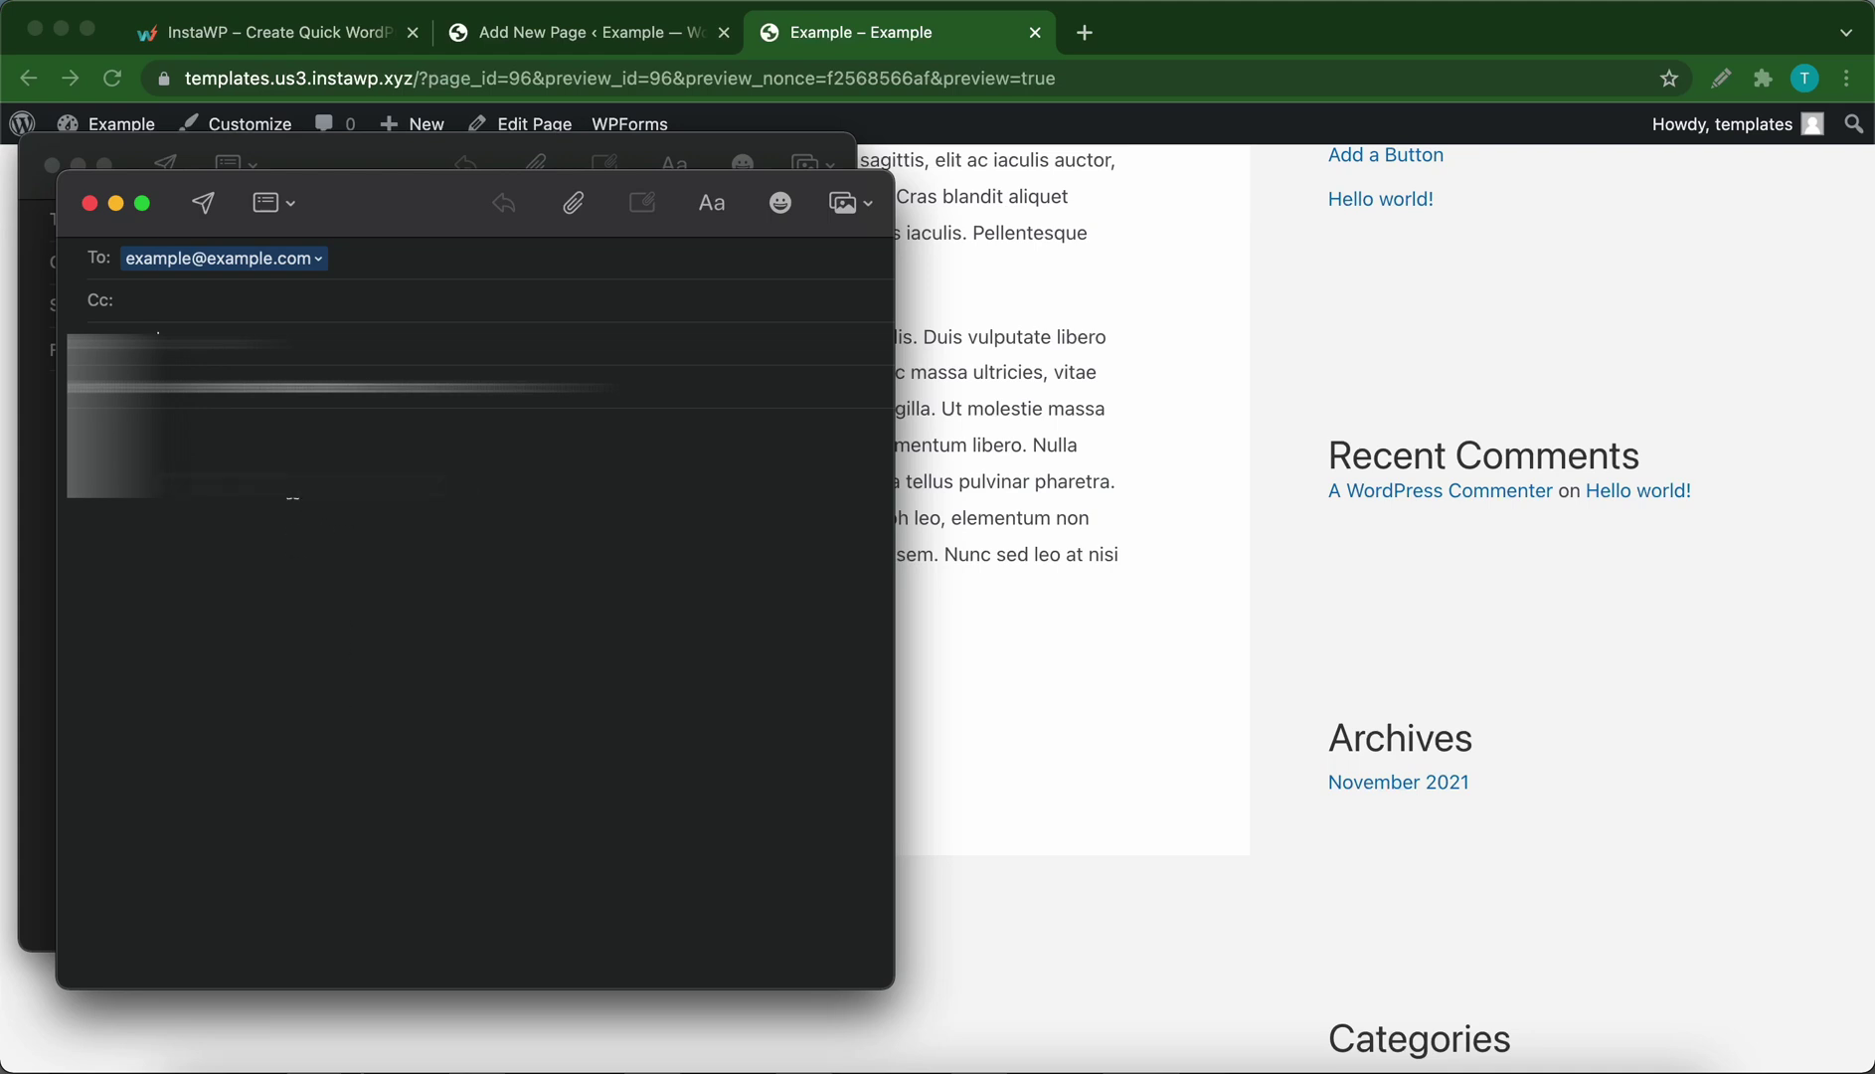
- Close both Apple Mail test drafts with Don't Save and return to the top of the preview
{"action": "left_click", "coordinate": [90, 205]}
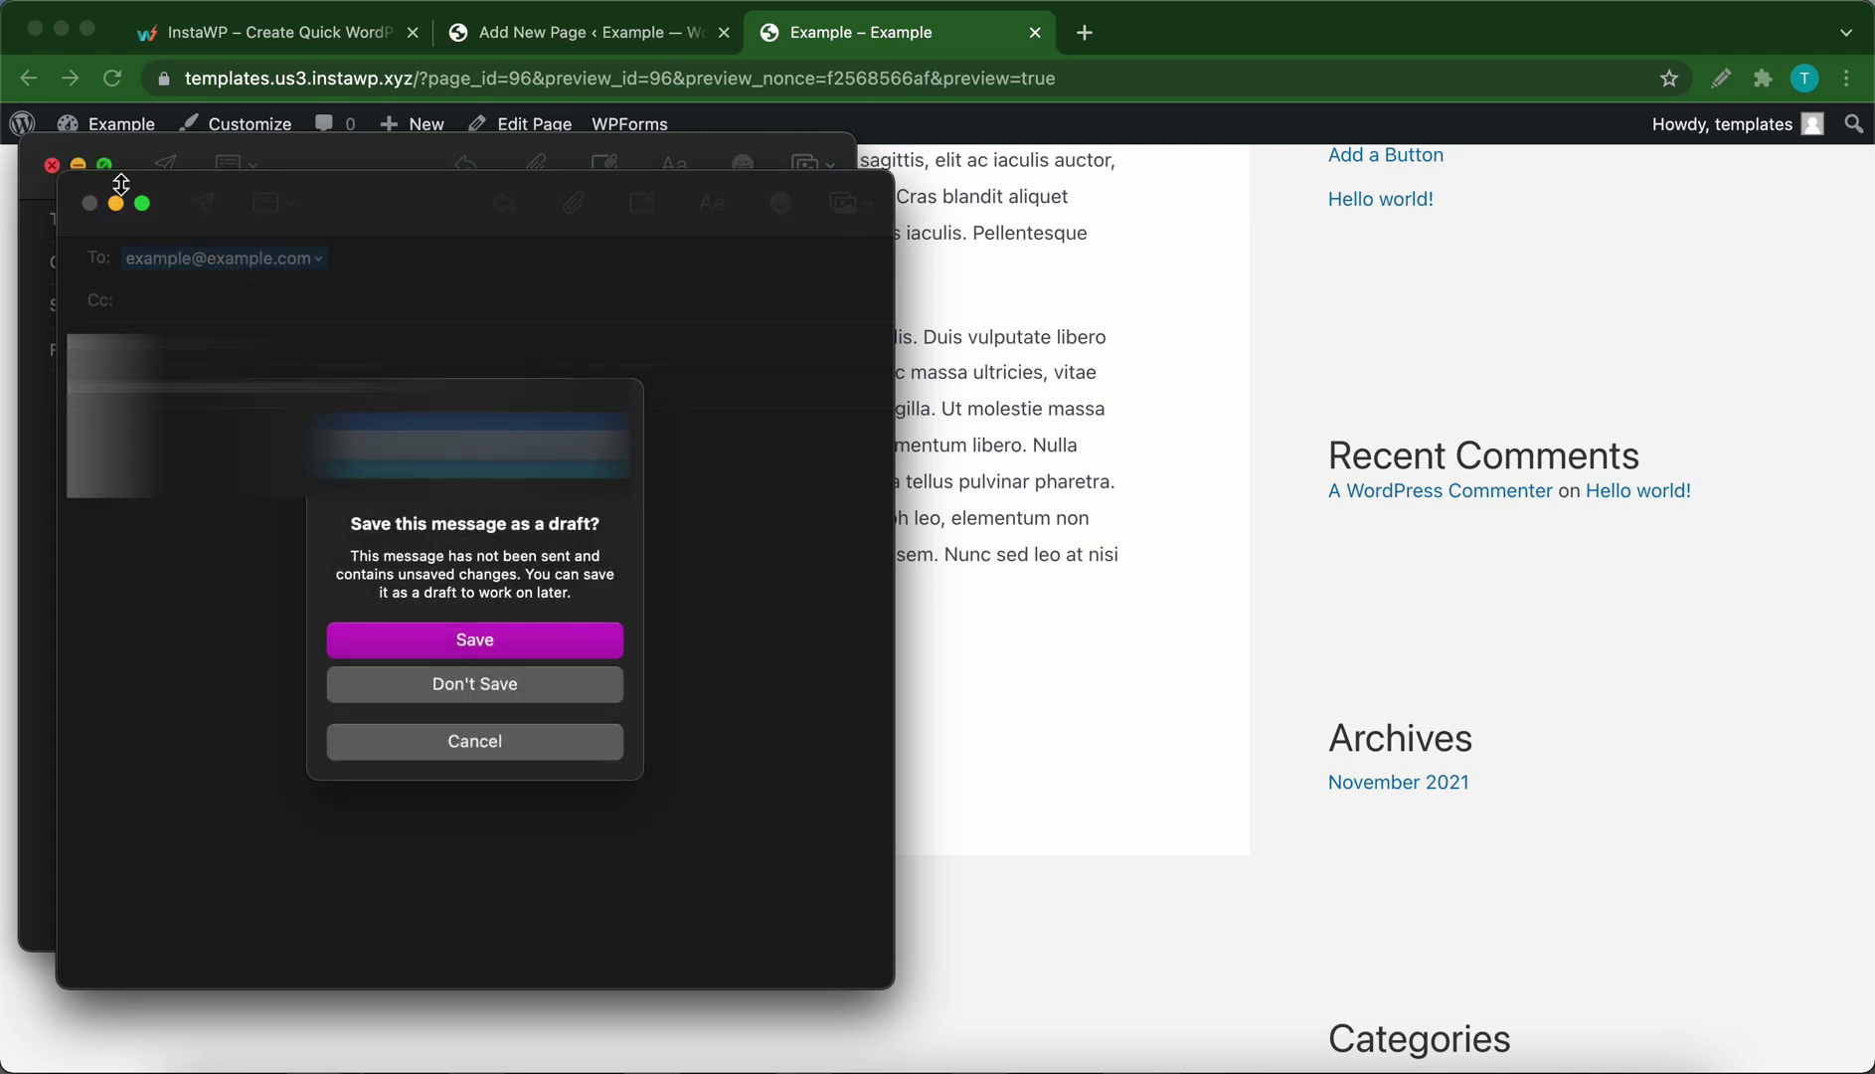
{"action": "left_click", "coordinate": [521, 684]}
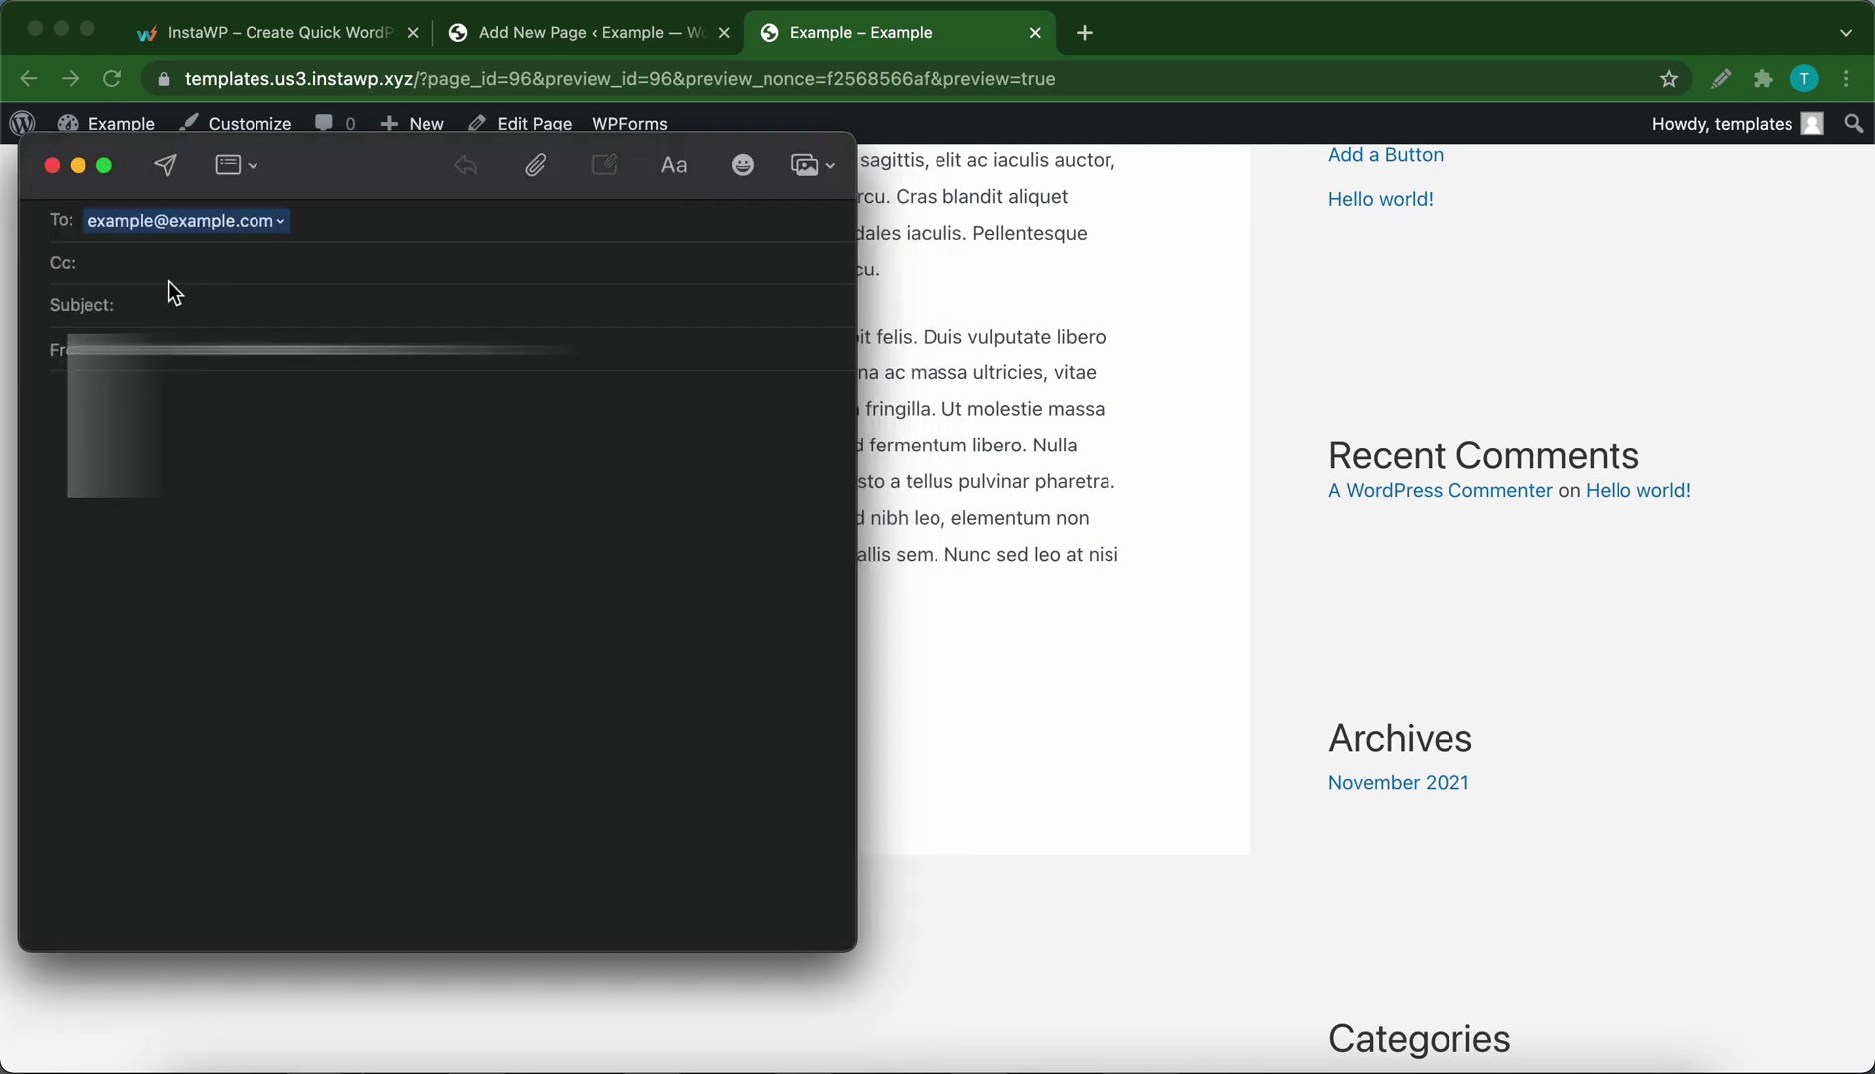
{"action": "left_click", "coordinate": [53, 166]}
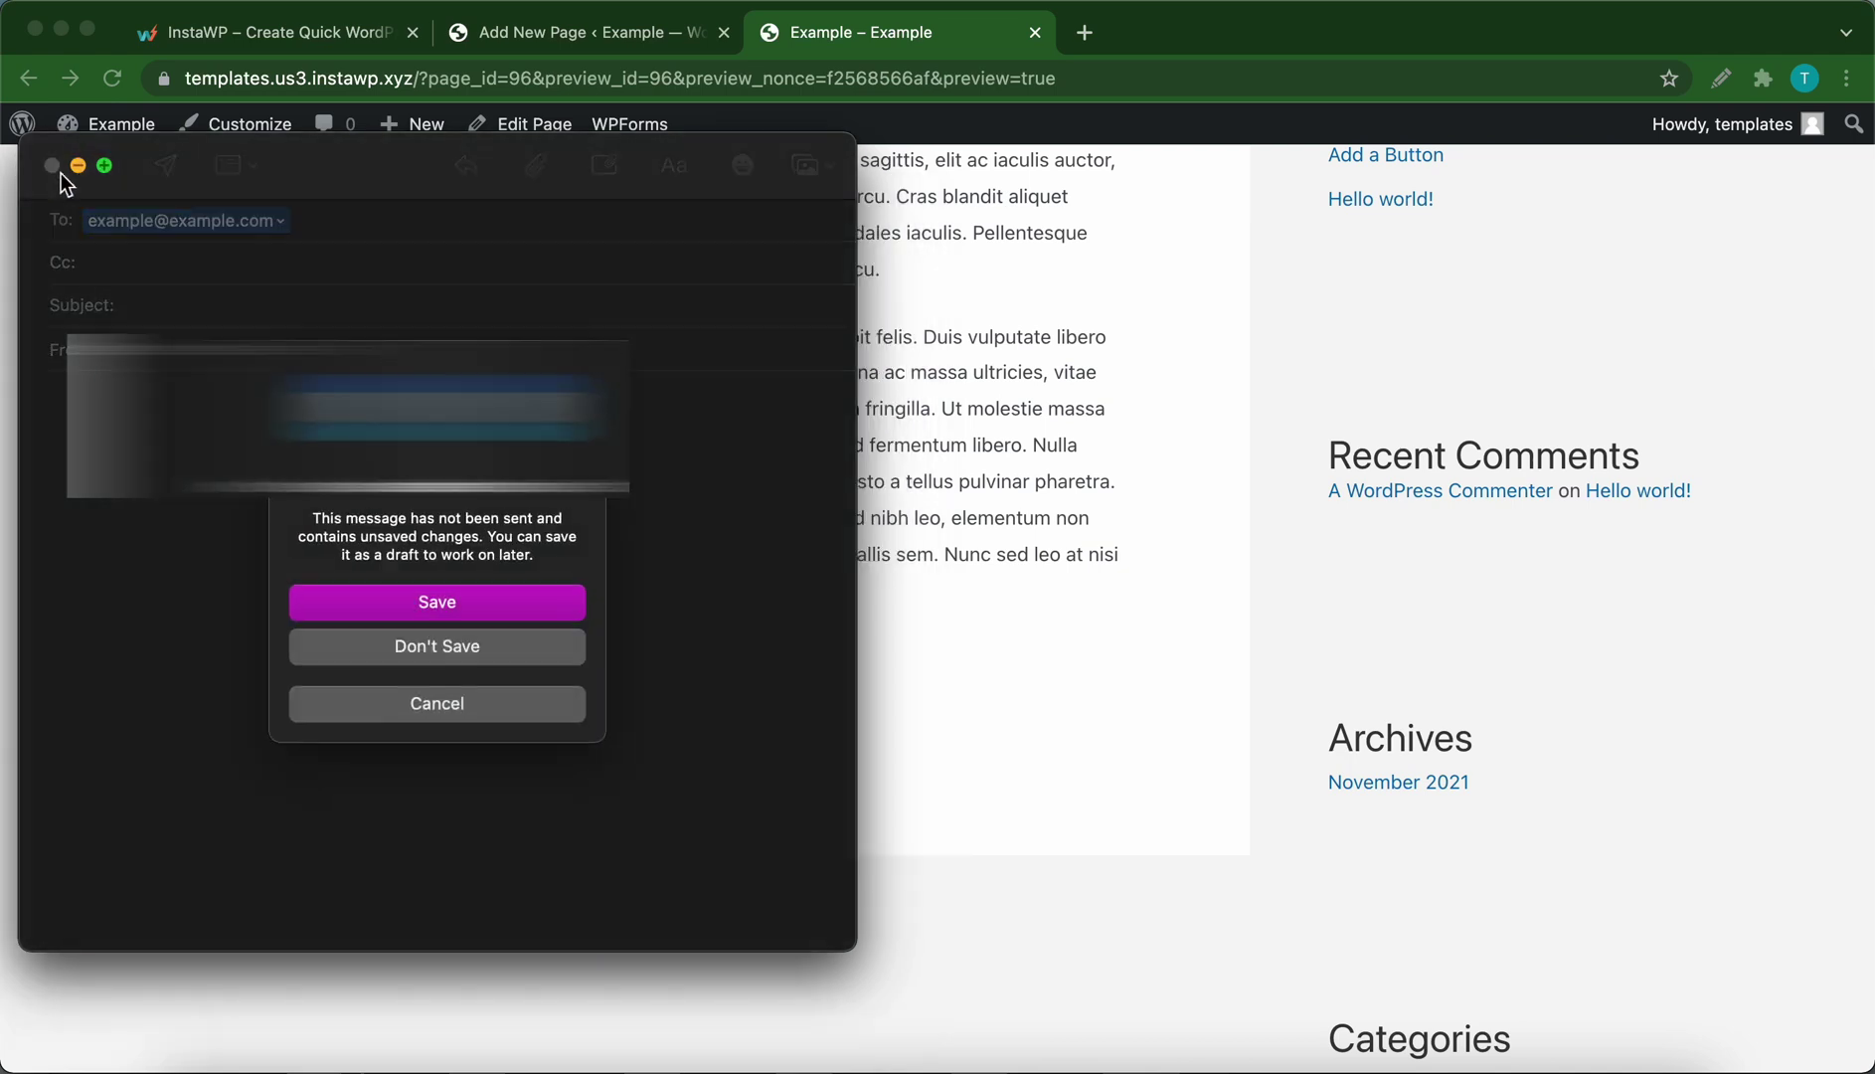
{"action": "left_click", "coordinate": [473, 648]}
{"action": "scroll", "coordinate": [705, 668], "scroll_direction": "up", "scroll_amount": 3}
{"action": "scroll", "coordinate": [704, 669], "scroll_direction": "up", "scroll_amount": 2}
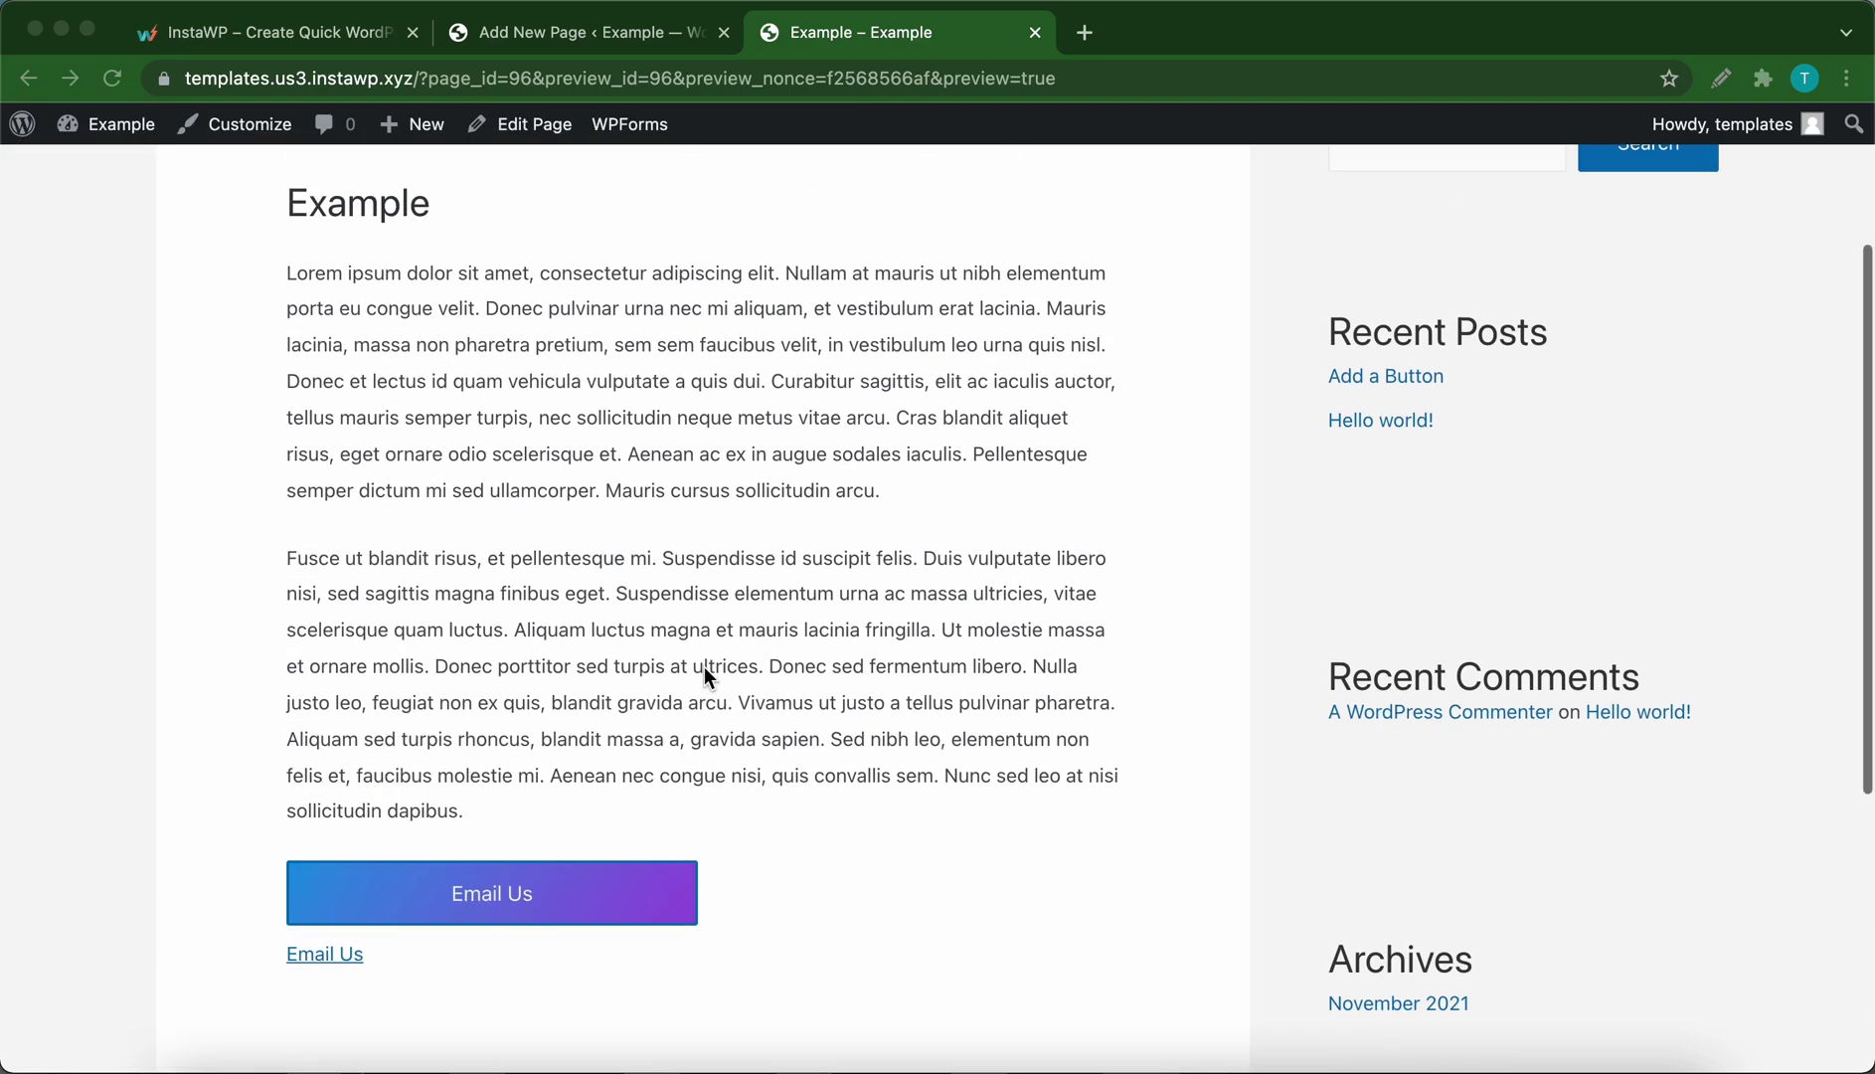
- Close the preview tab and remove the linked Email Us paragraph block
{"action": "scroll", "coordinate": [707, 676], "scroll_direction": "up", "scroll_amount": 2}
{"action": "scroll", "coordinate": [705, 666], "scroll_direction": "up", "scroll_amount": 3}
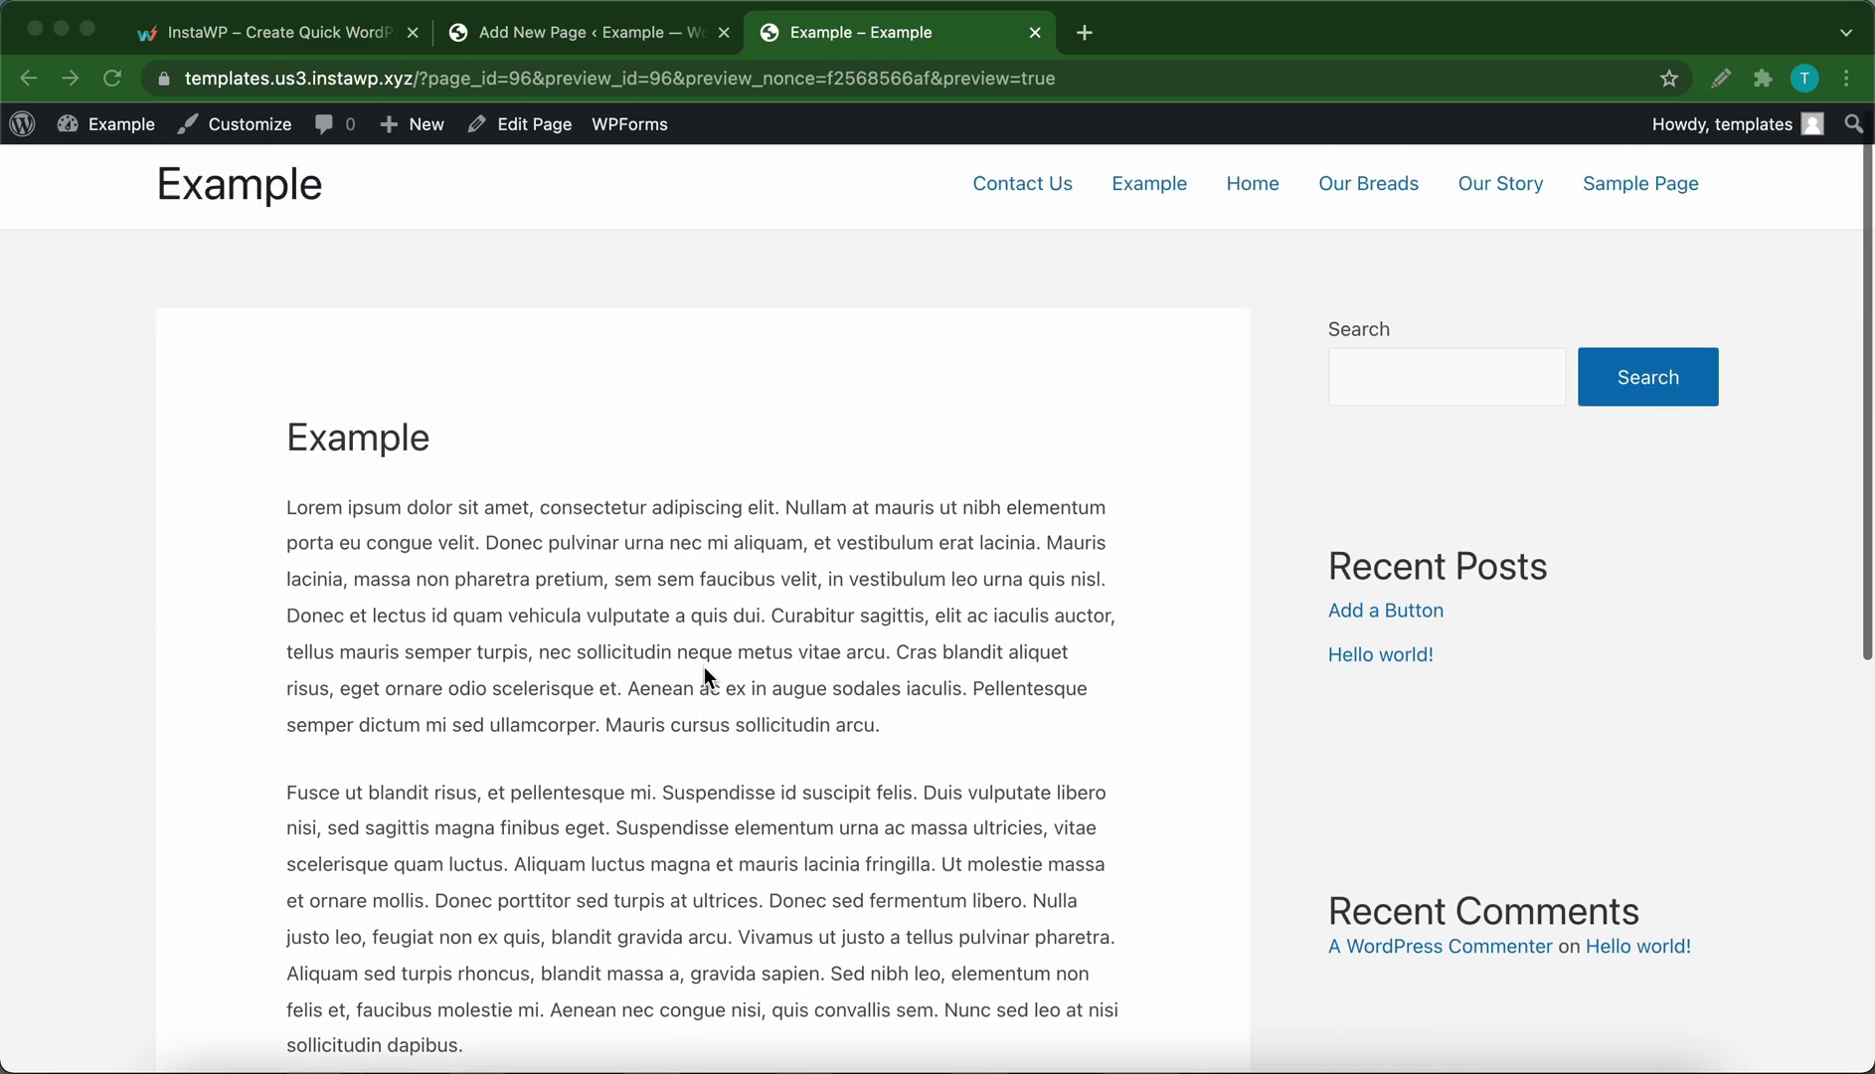
{"action": "left_click", "coordinate": [1034, 33]}
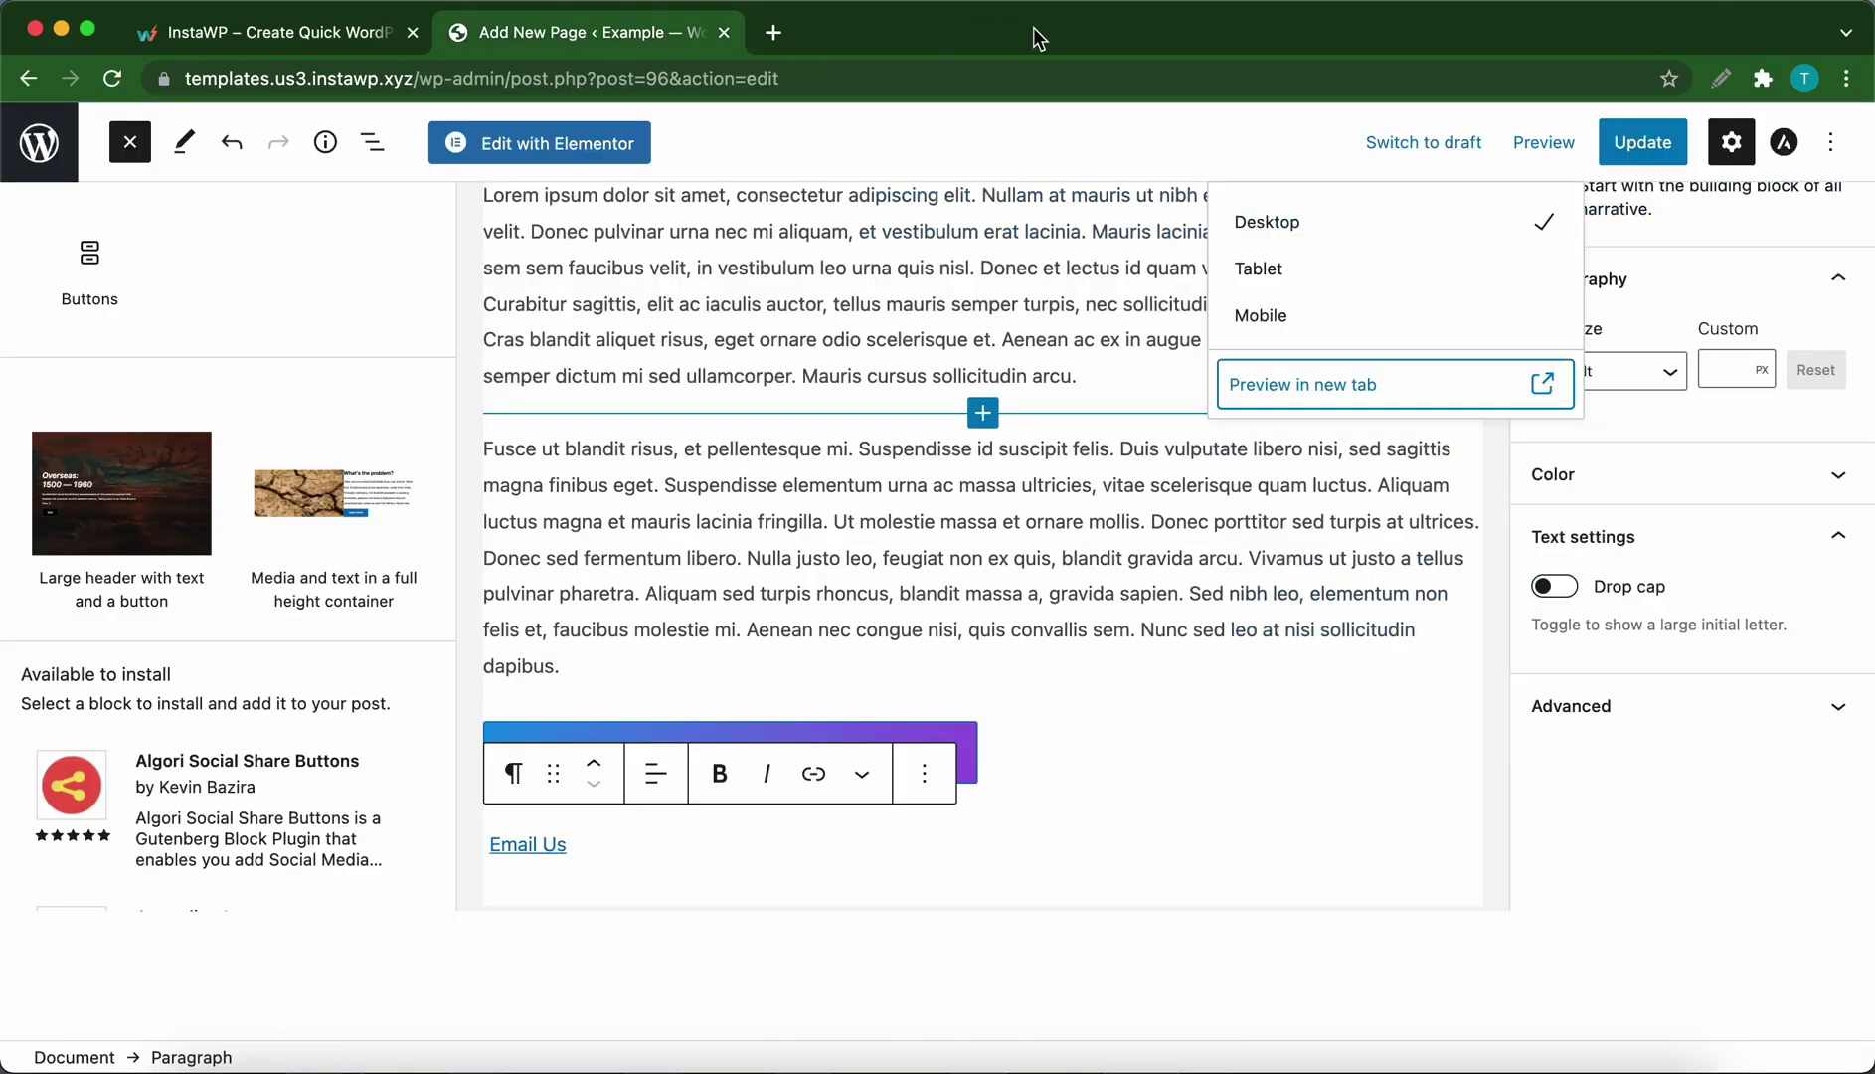
{"action": "left_click", "coordinate": [944, 790]}
{"action": "left_click", "coordinate": [1006, 688]}
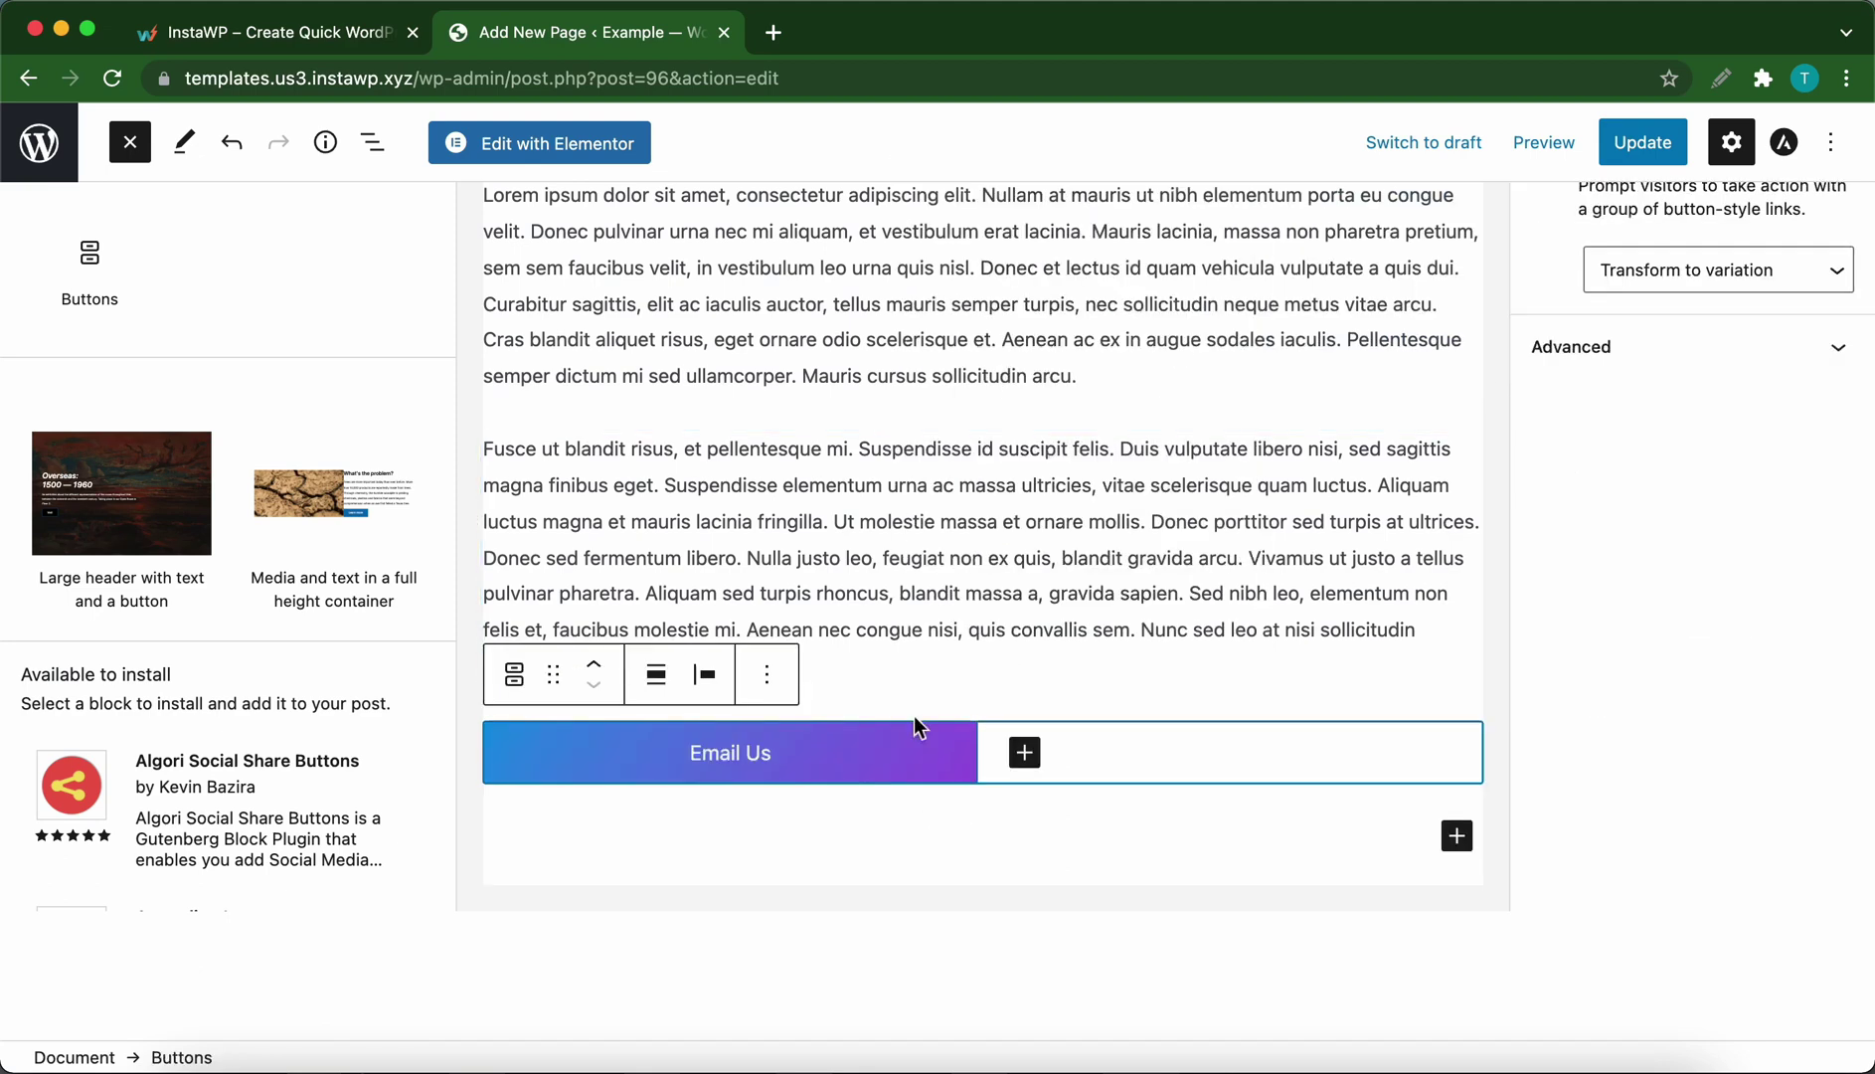
- Remove the gradient Email Us Buttons block, update the page, and open it in Elementor
{"action": "left_click", "coordinate": [779, 686]}
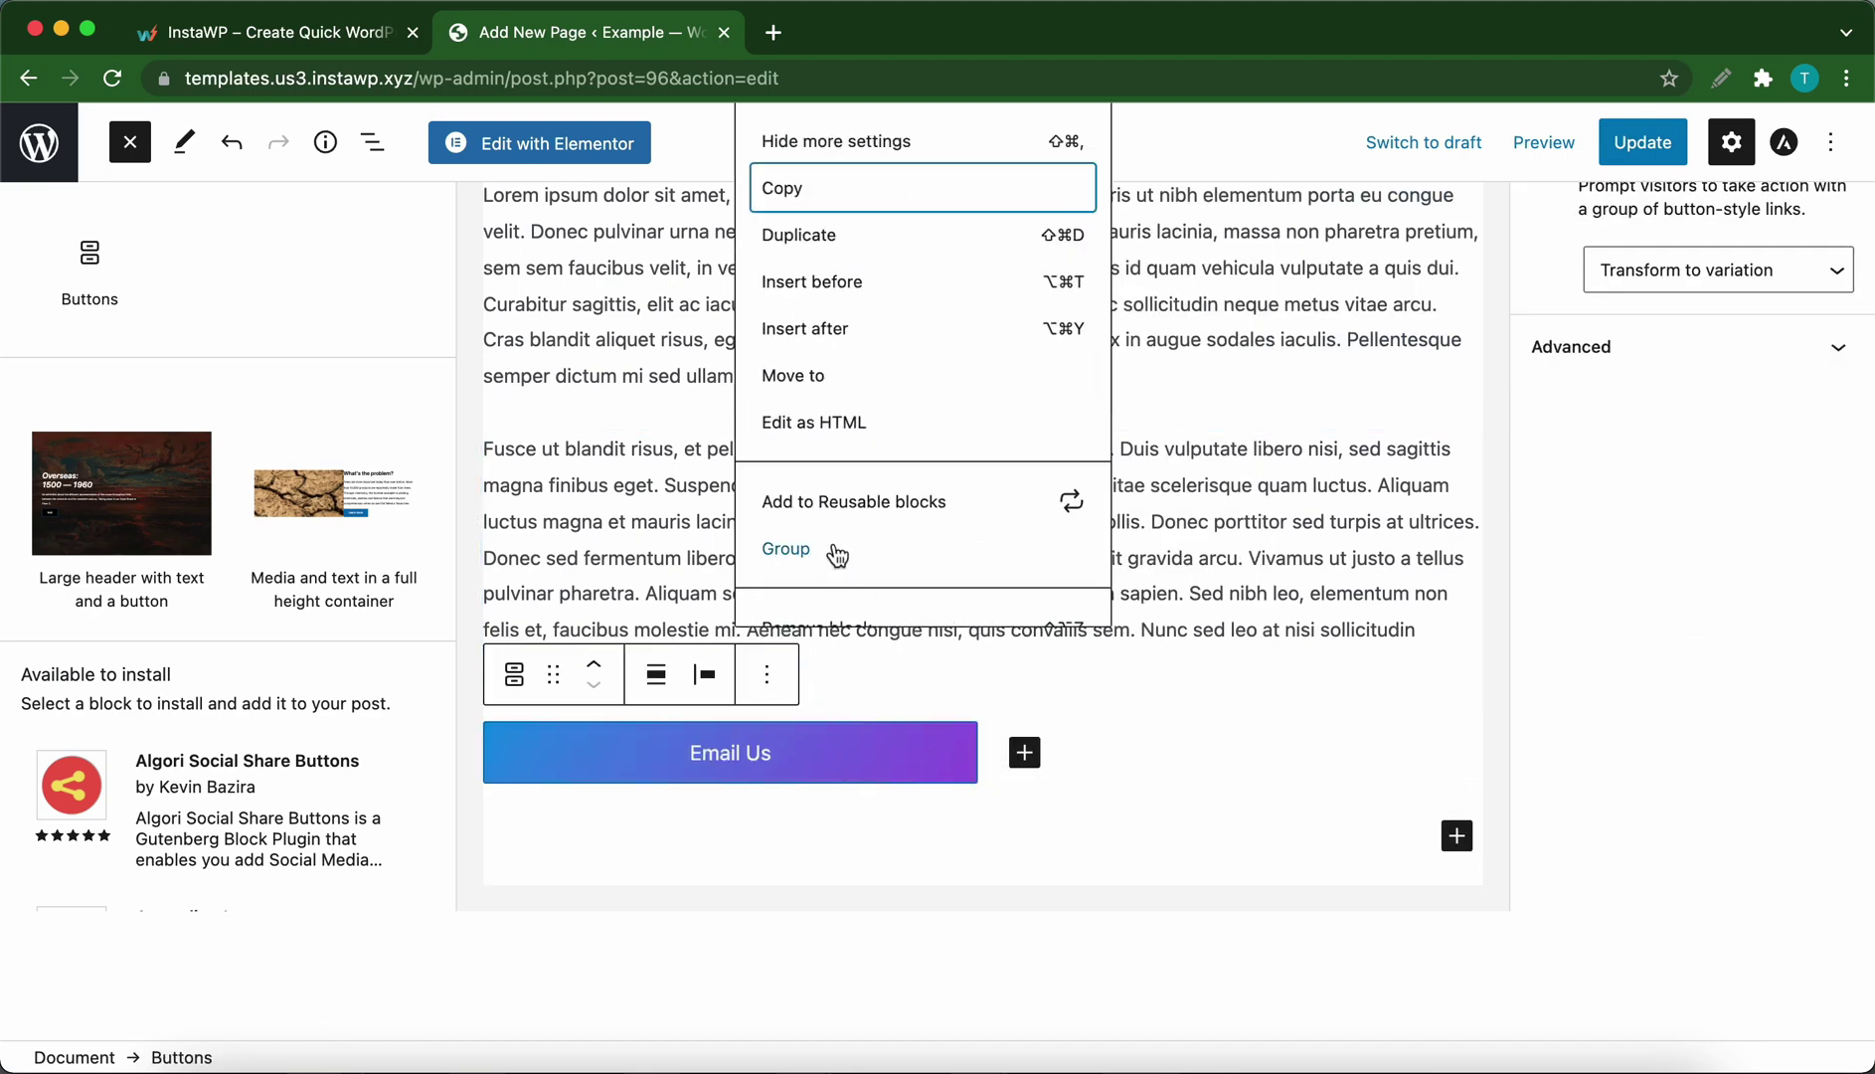
{"action": "scroll", "coordinate": [845, 552], "scroll_direction": "down", "scroll_amount": 1}
{"action": "left_click", "coordinate": [824, 587]}
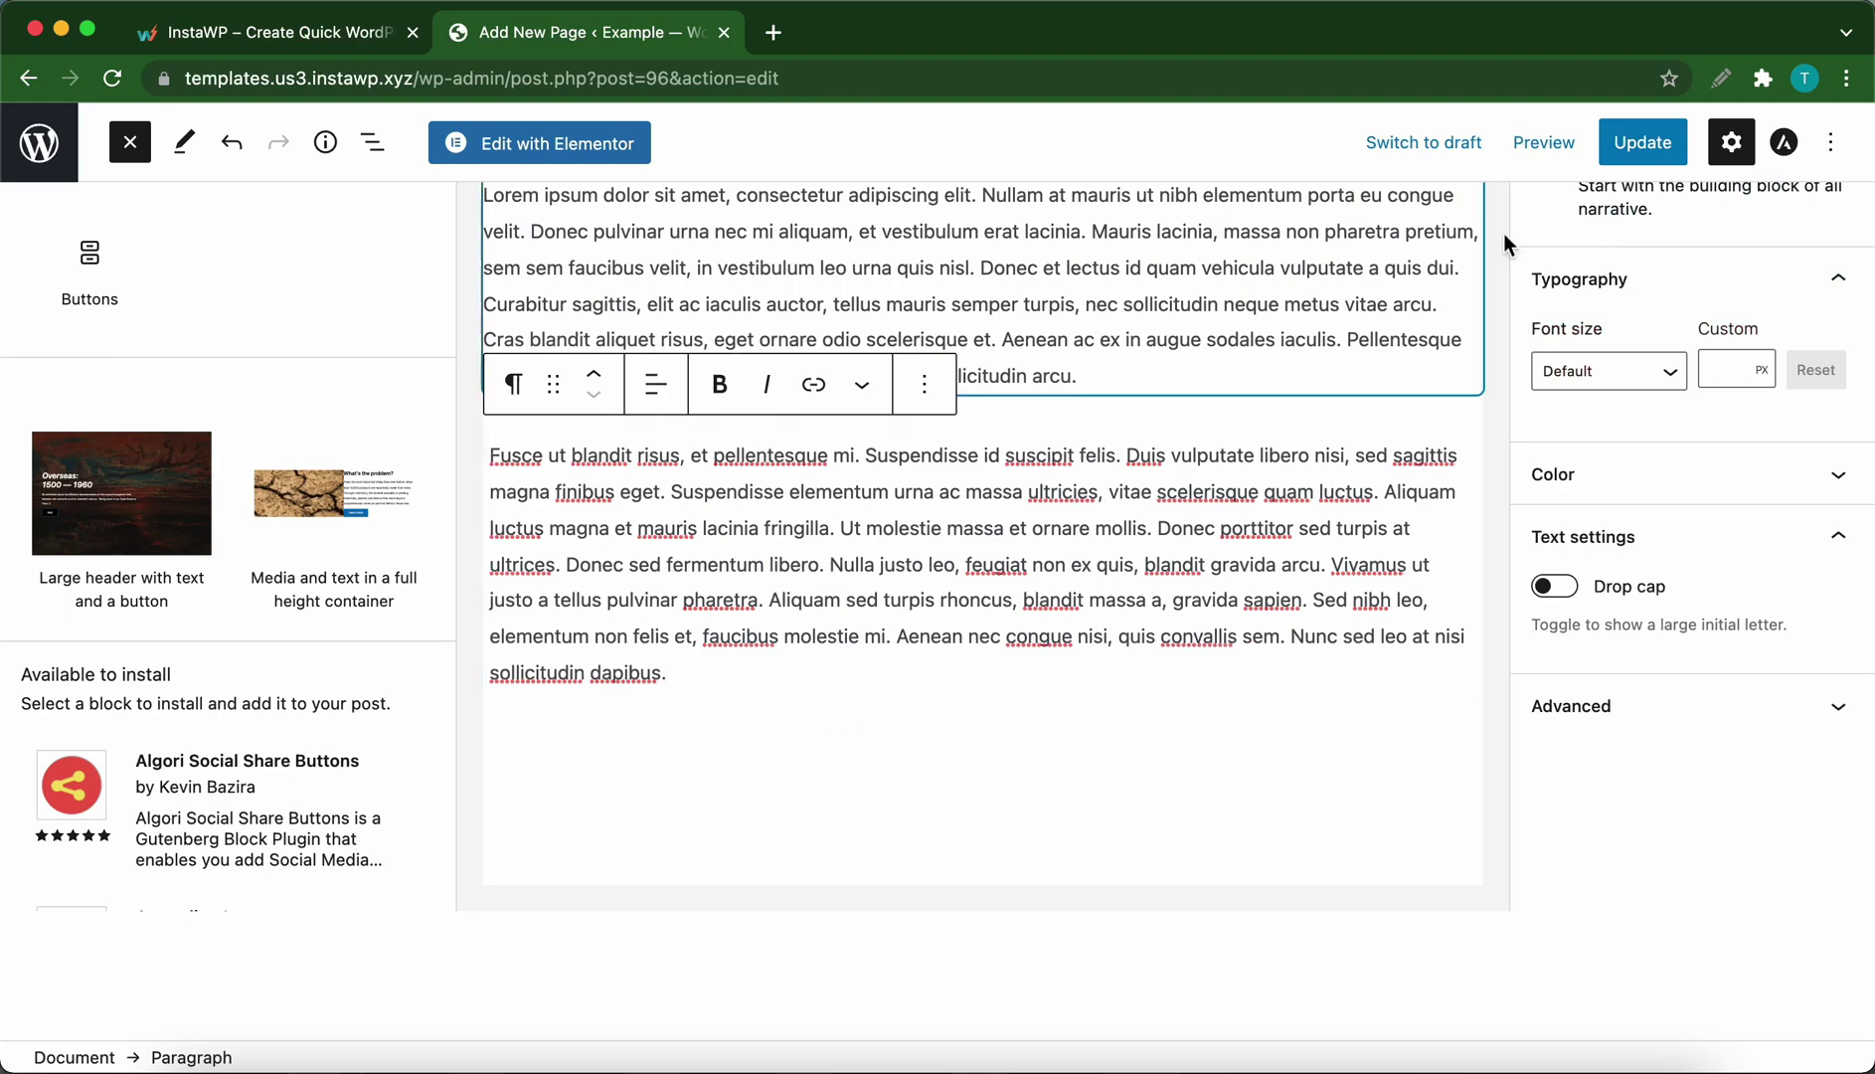
{"action": "left_click", "coordinate": [1623, 157]}
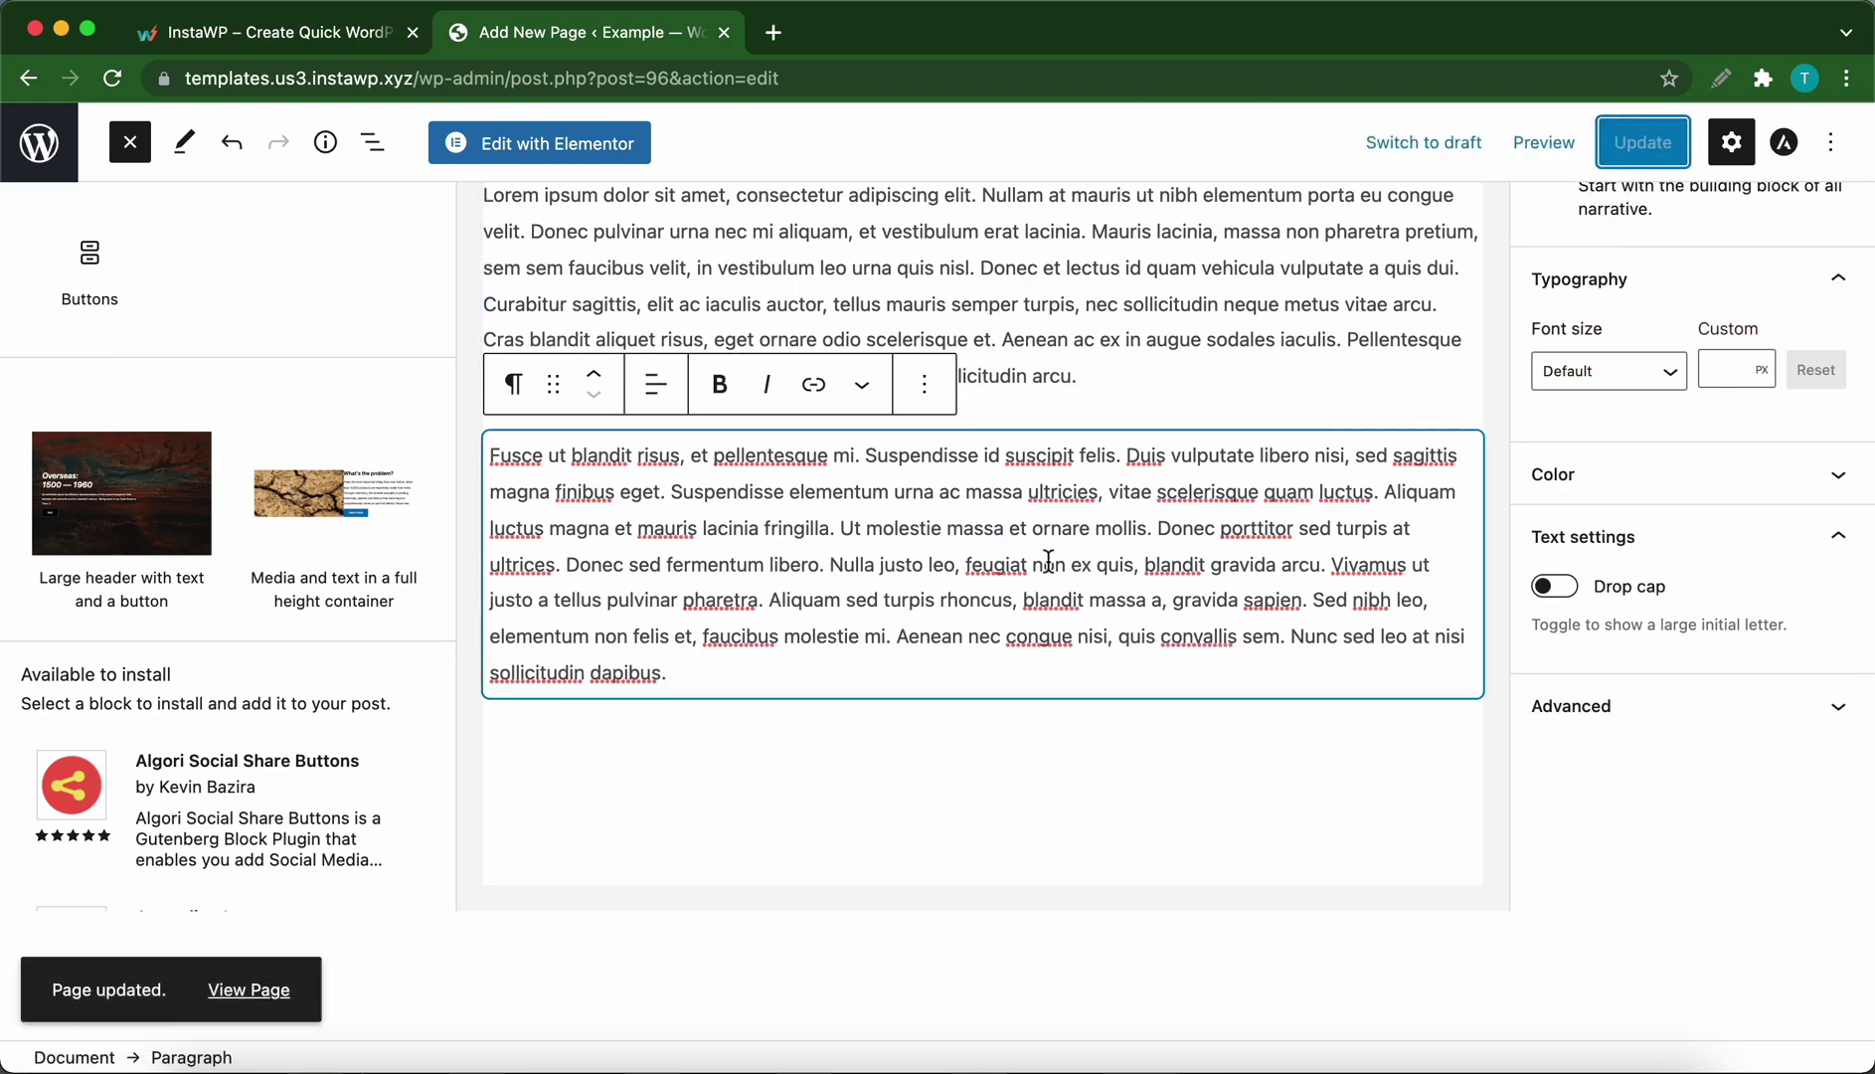
{"action": "left_click", "coordinate": [585, 151]}
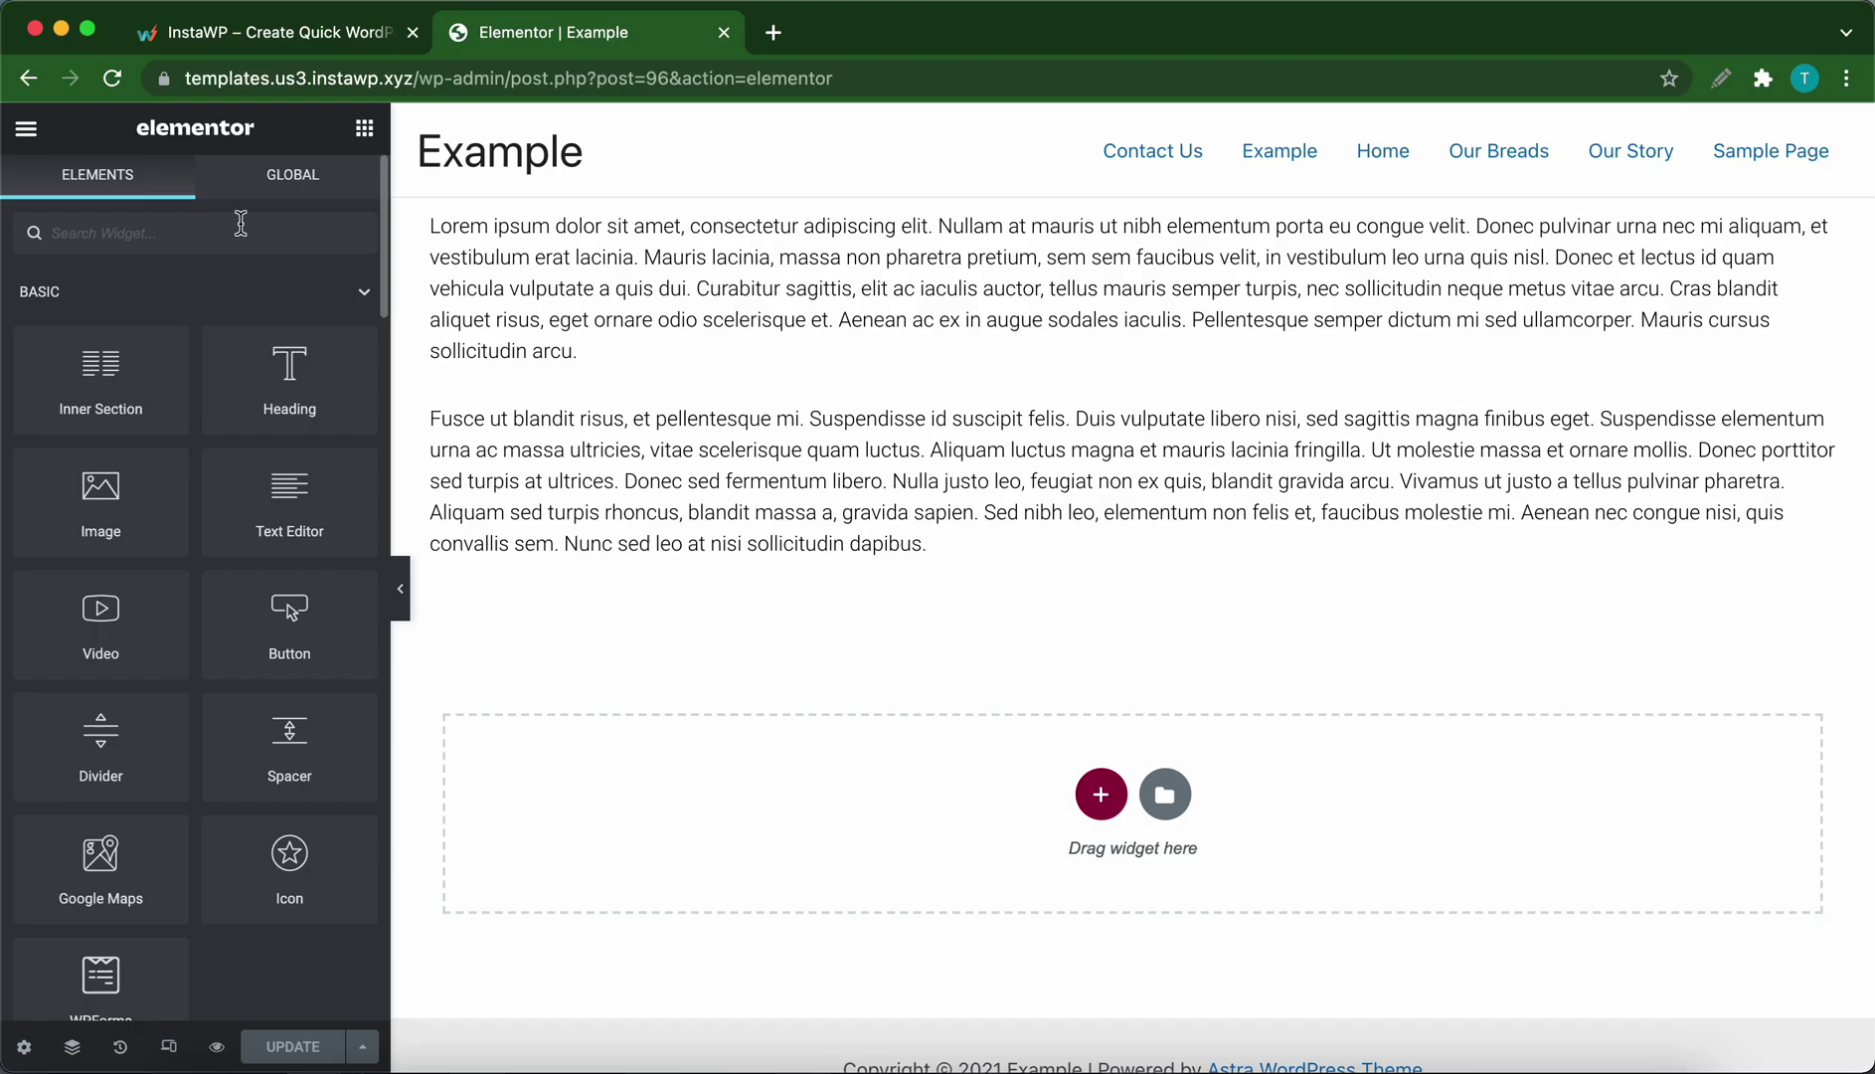
- Search the Elements panel for 'bu' and drag a Button widget below the two paragraphs
{"action": "type", "text": "button"}
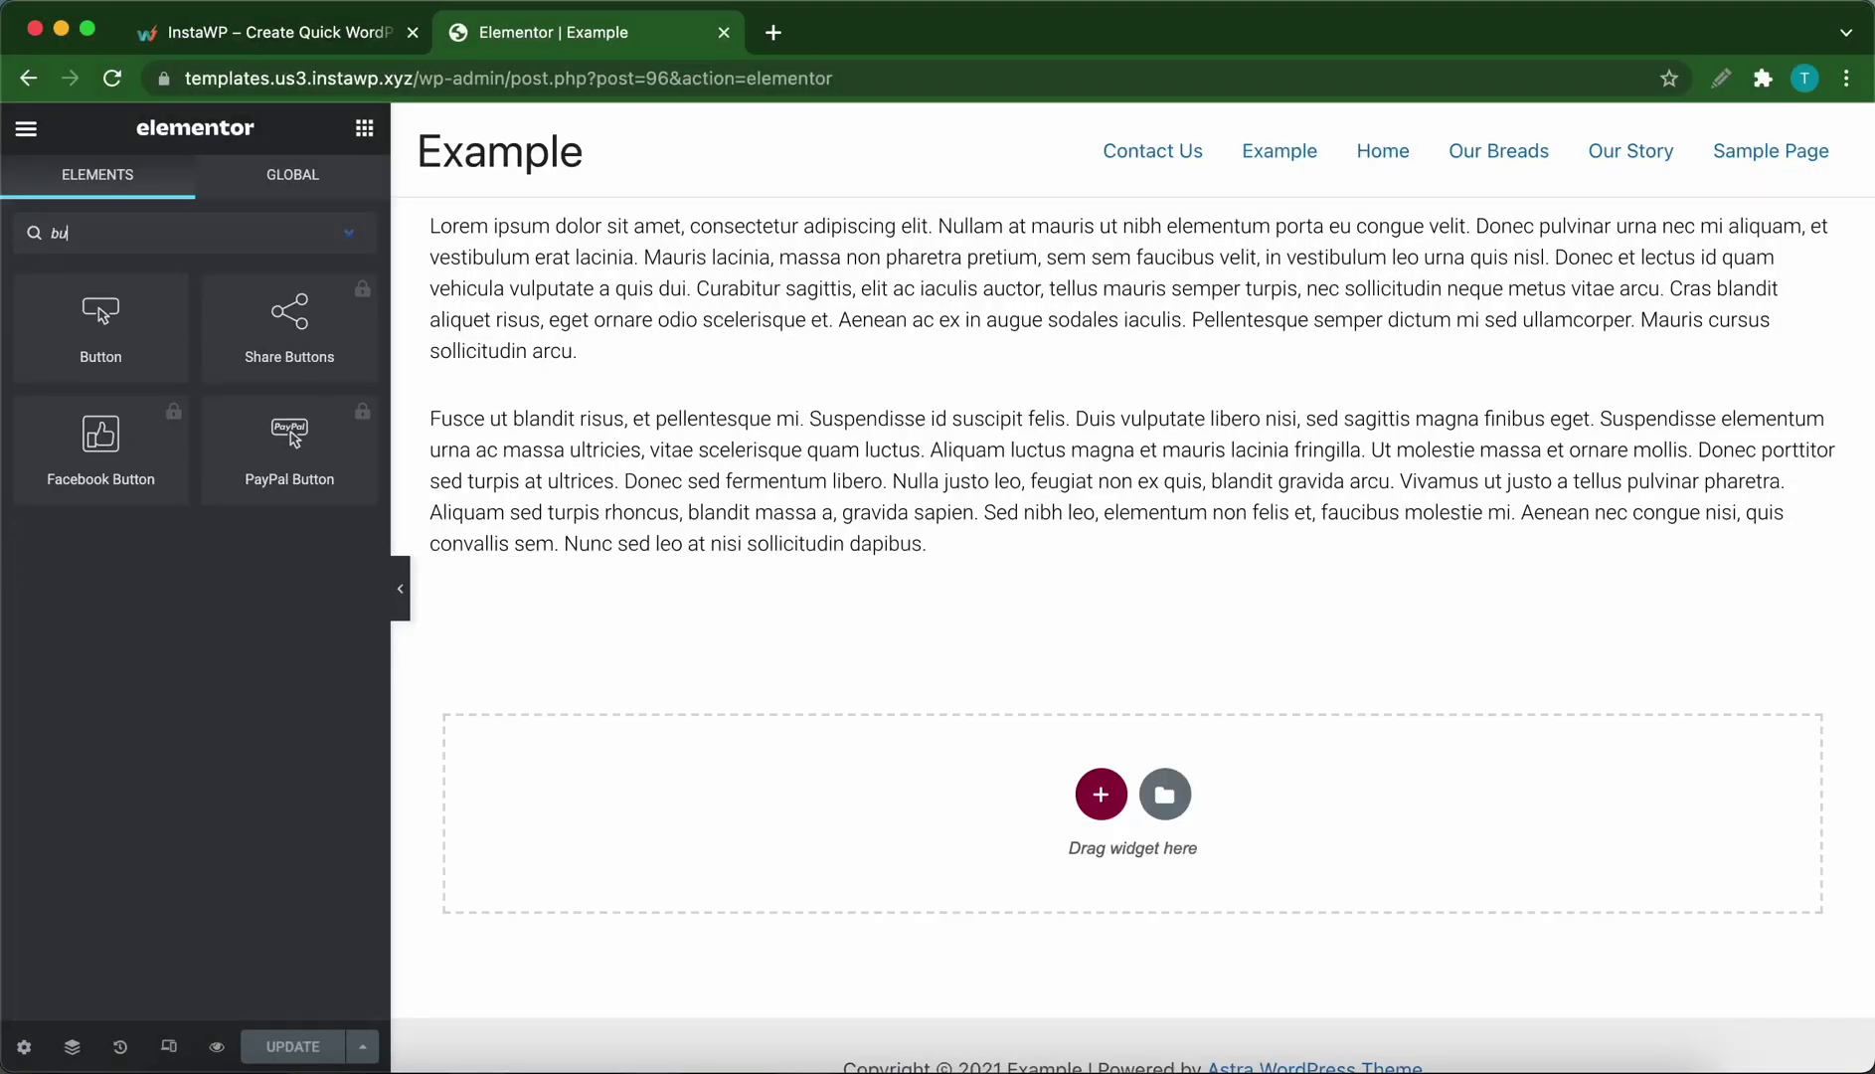
{"action": "left_click_drag", "start_coordinate": [102, 316], "coordinate": [773, 795]}
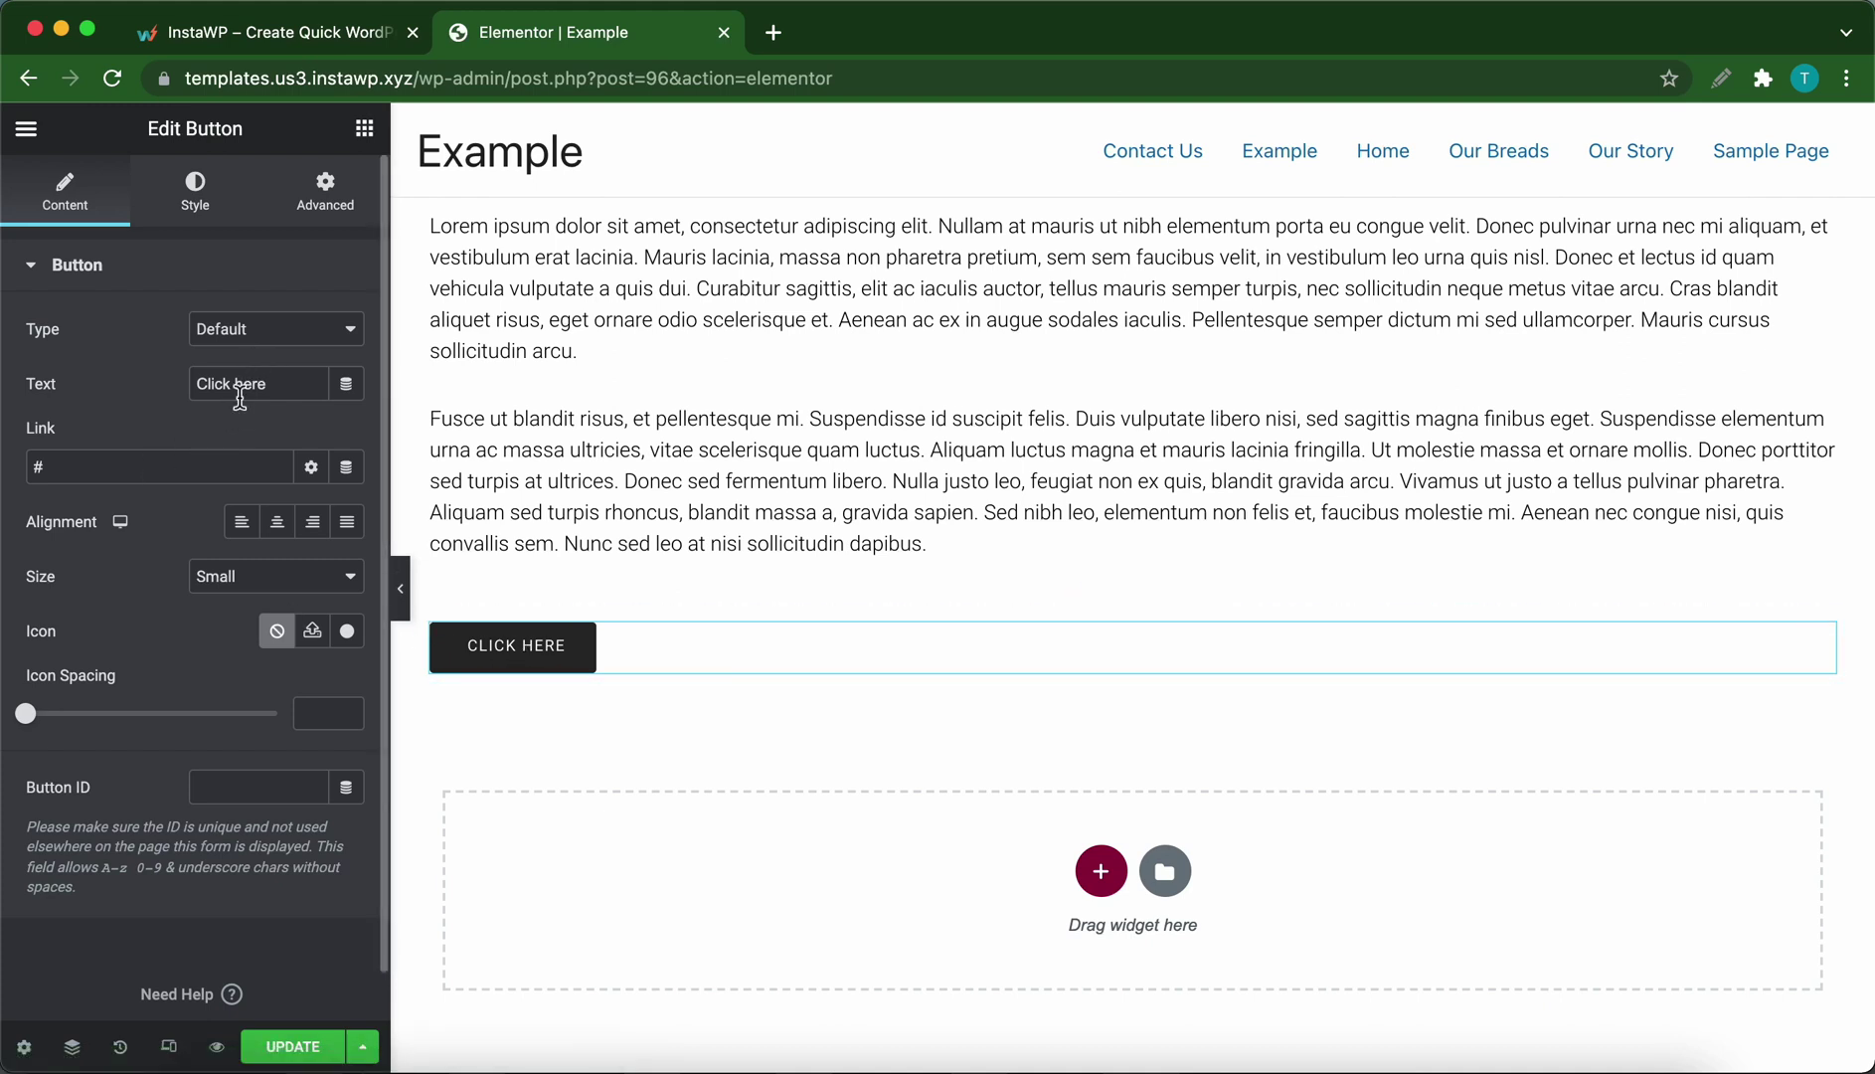
- Set the button text to 'Email Us' and its link to a mailto e-mail address
{"action": "left_click", "coordinate": [252, 386]}
{"action": "key", "text": "super+a"}
{"action": "type", "text": "Email Us"}
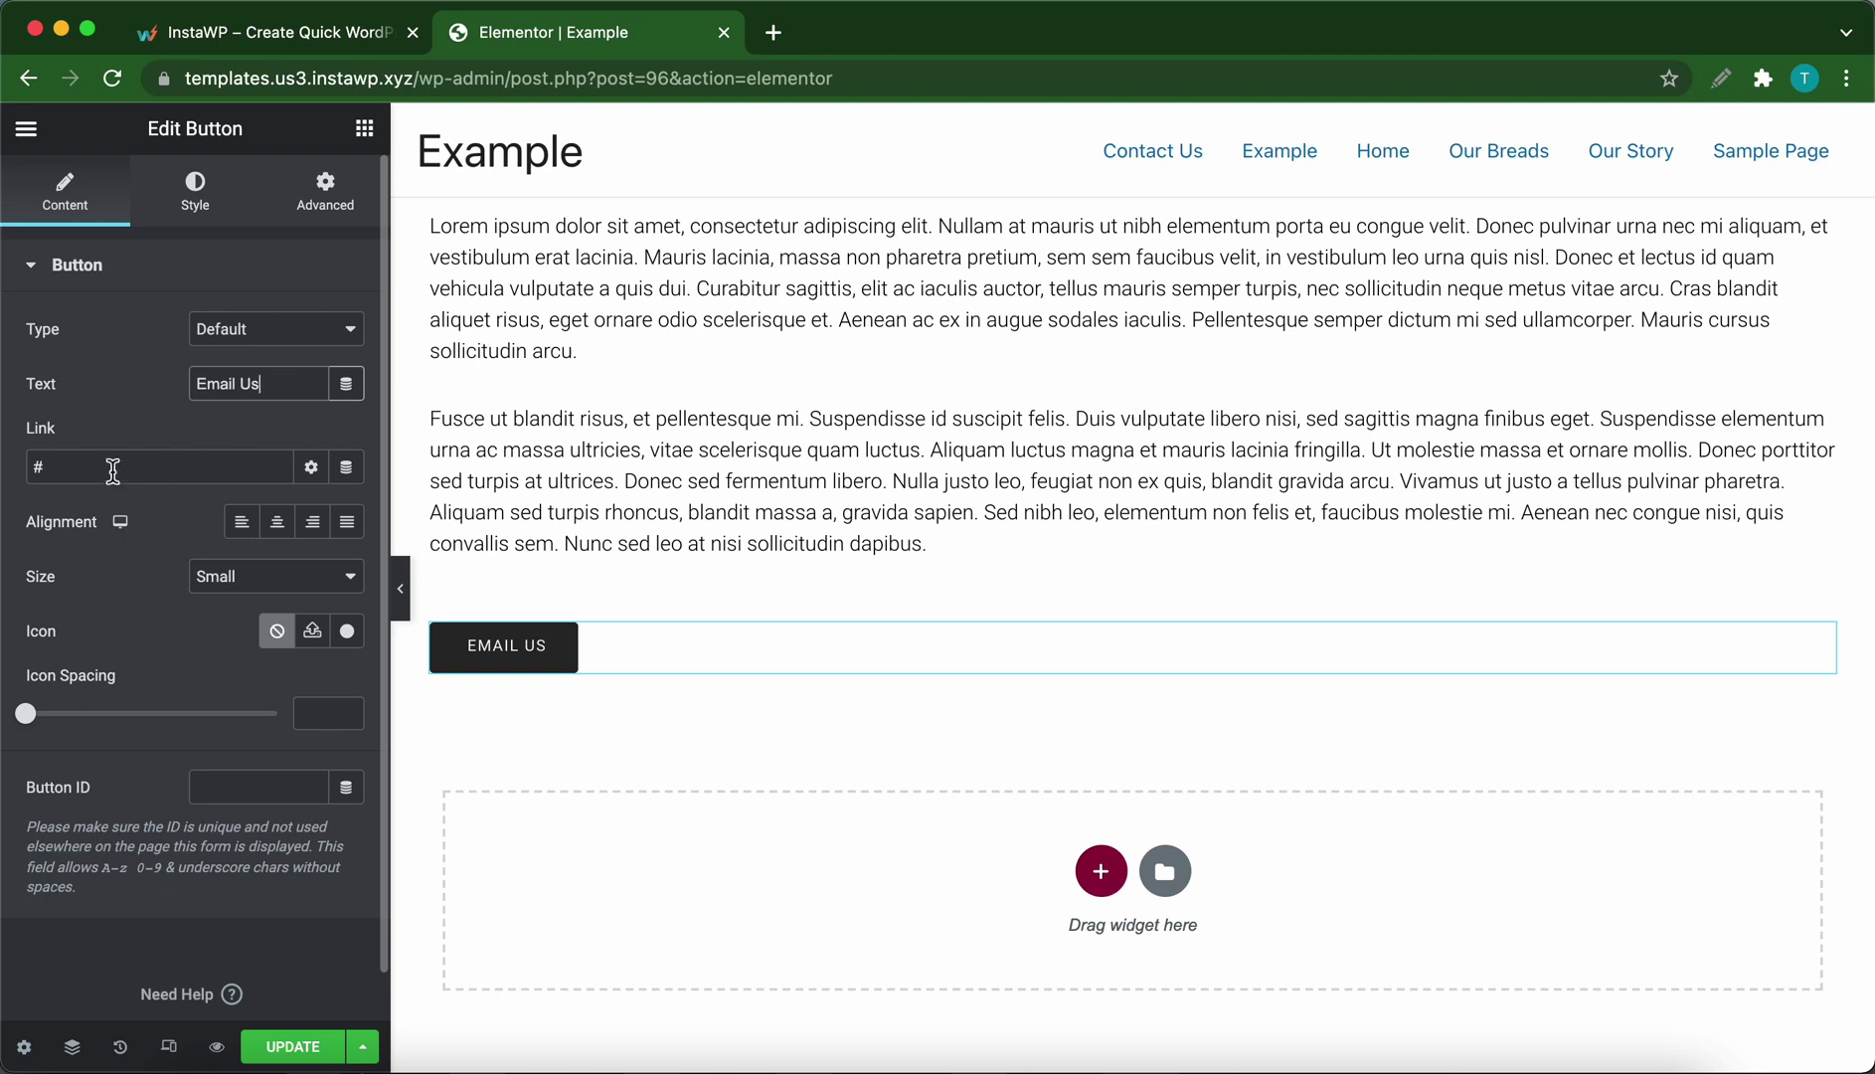
{"action": "left_click", "coordinate": [96, 474]}
{"action": "type", "text": "mail"}
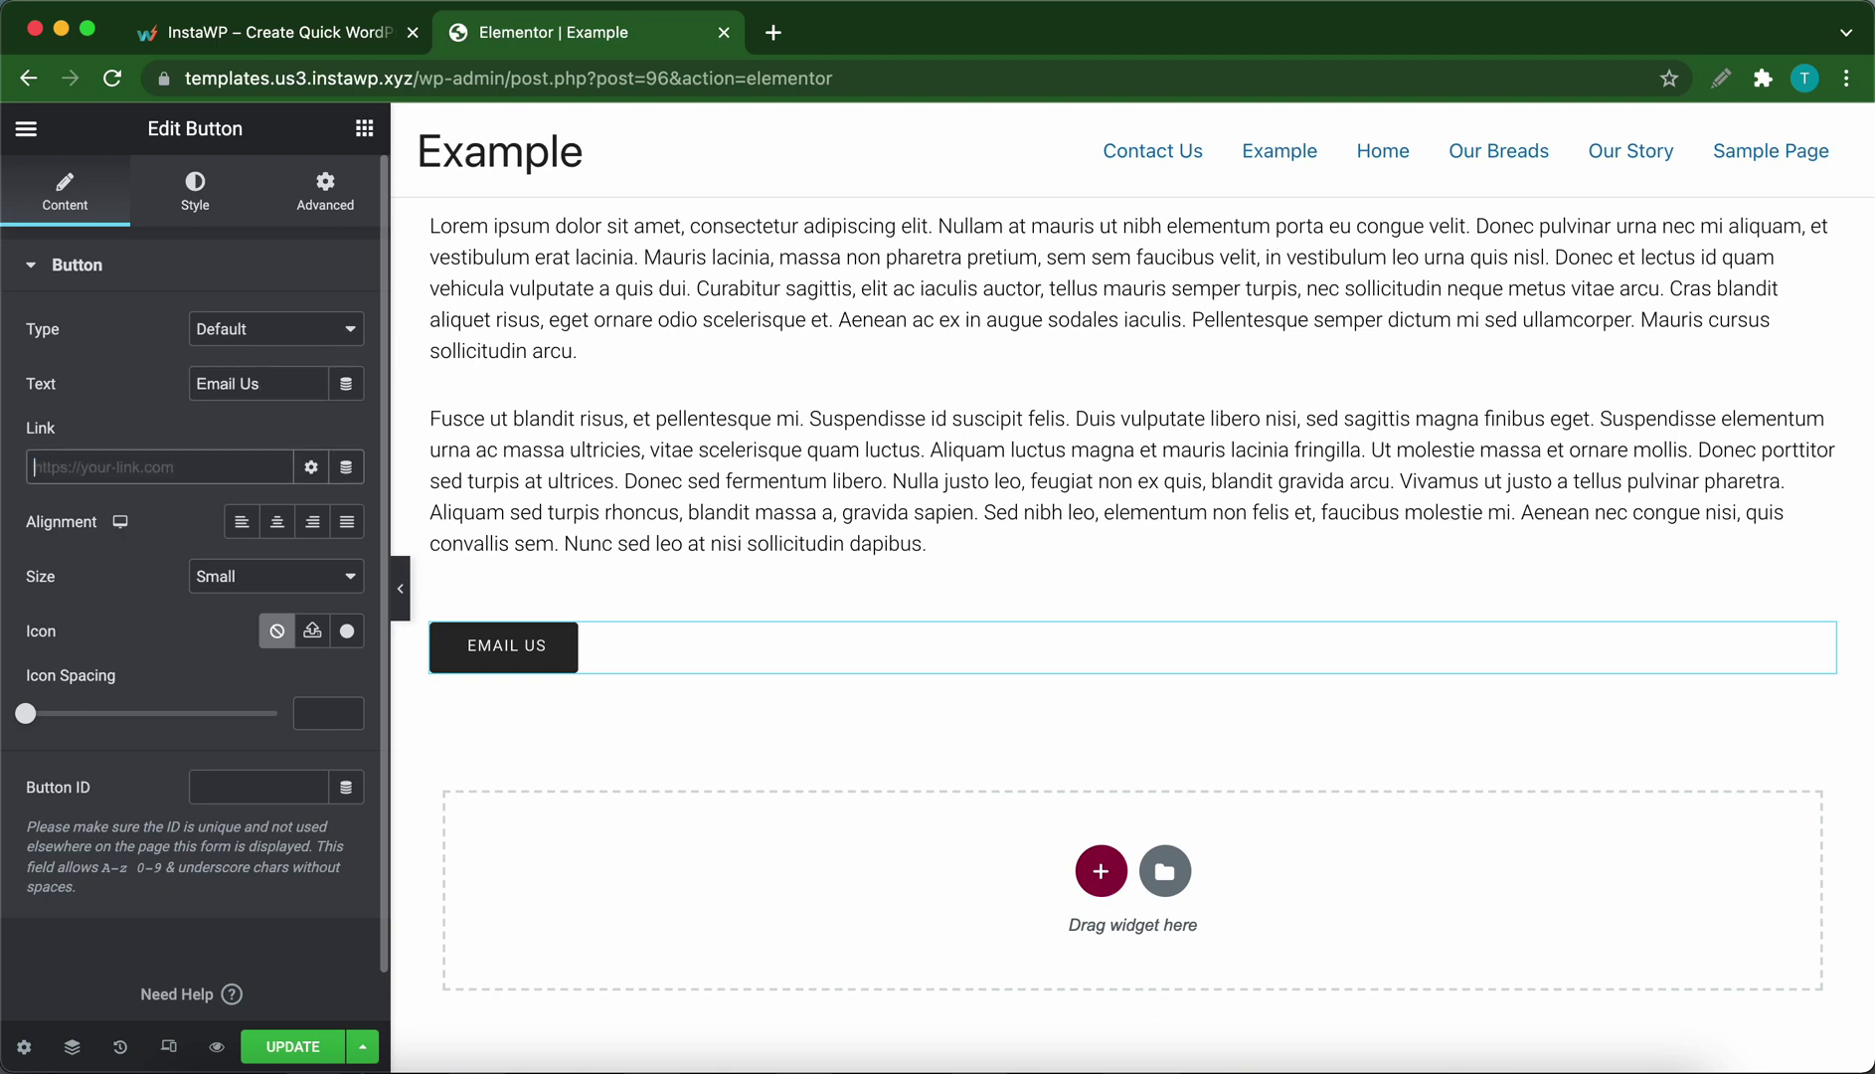
{"action": "type", "text": "to:example@examplec"}
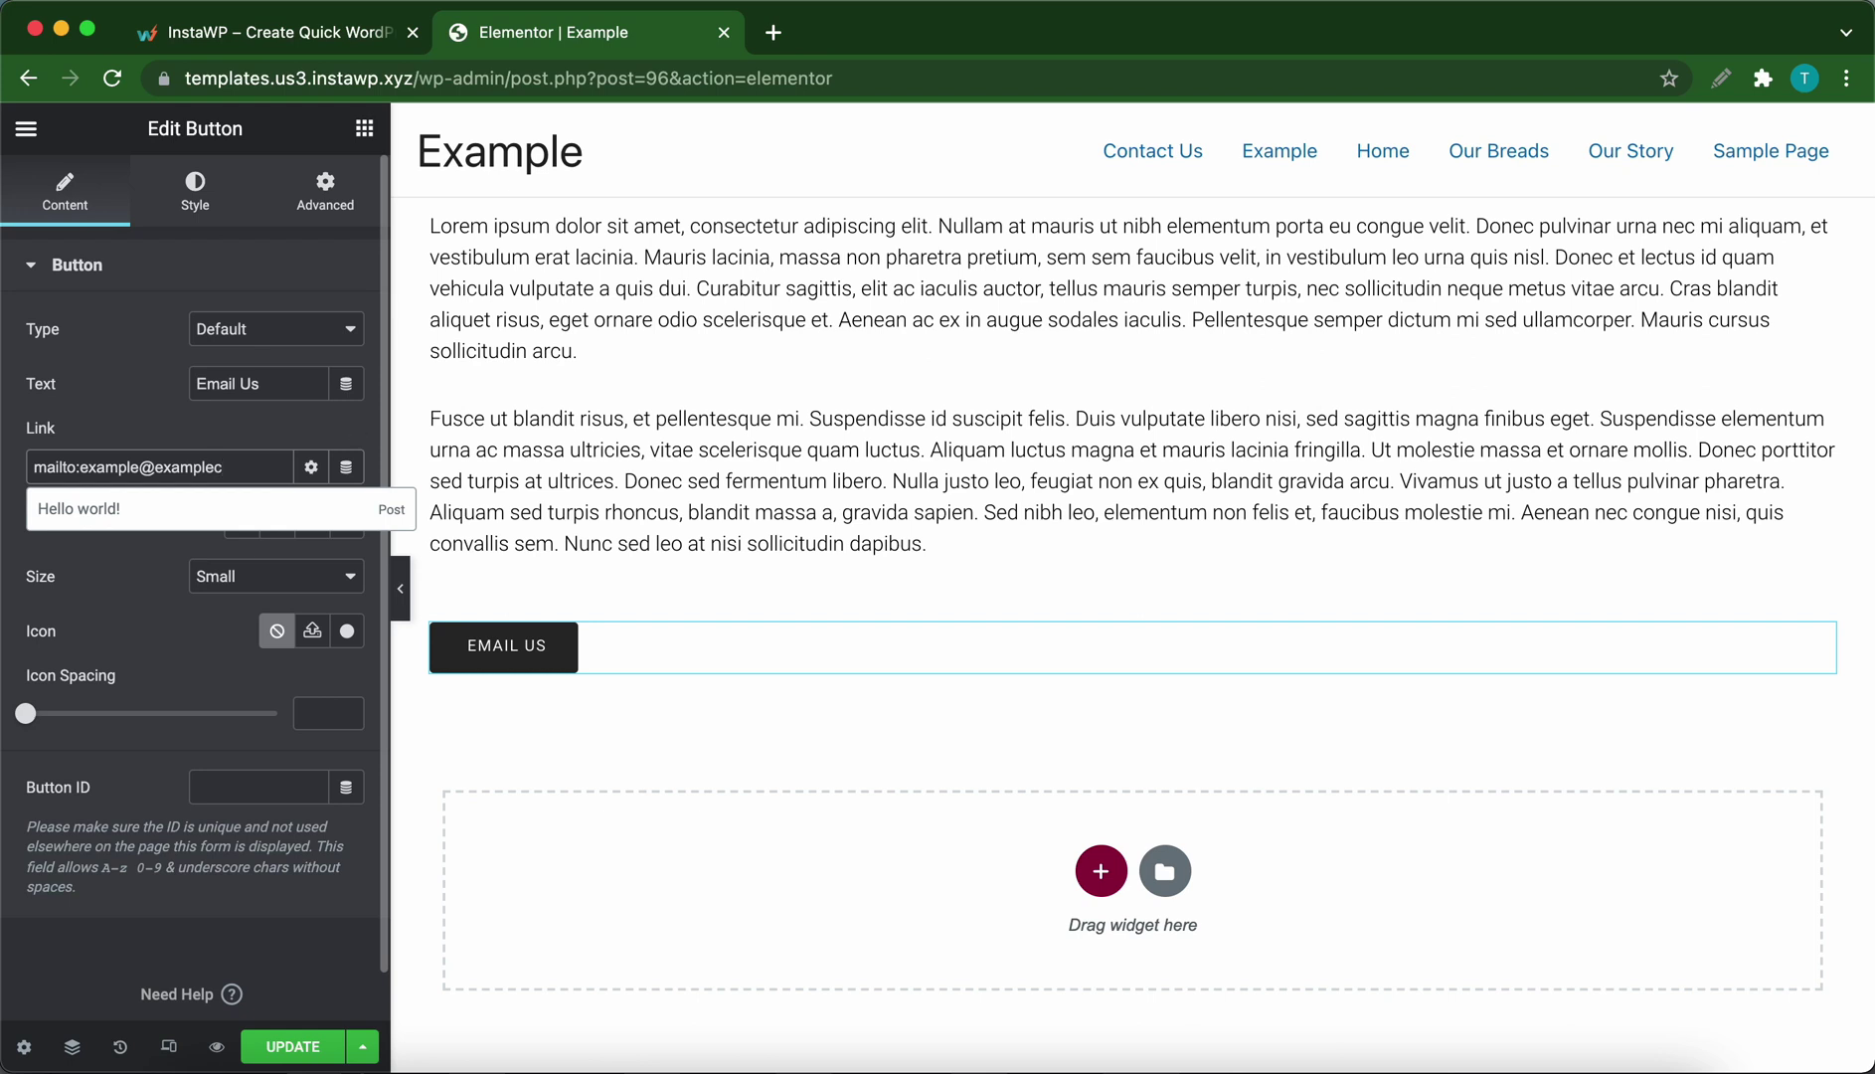
{"action": "key", "text": "BackSpace"}
{"action": "type", "text": ".com"}
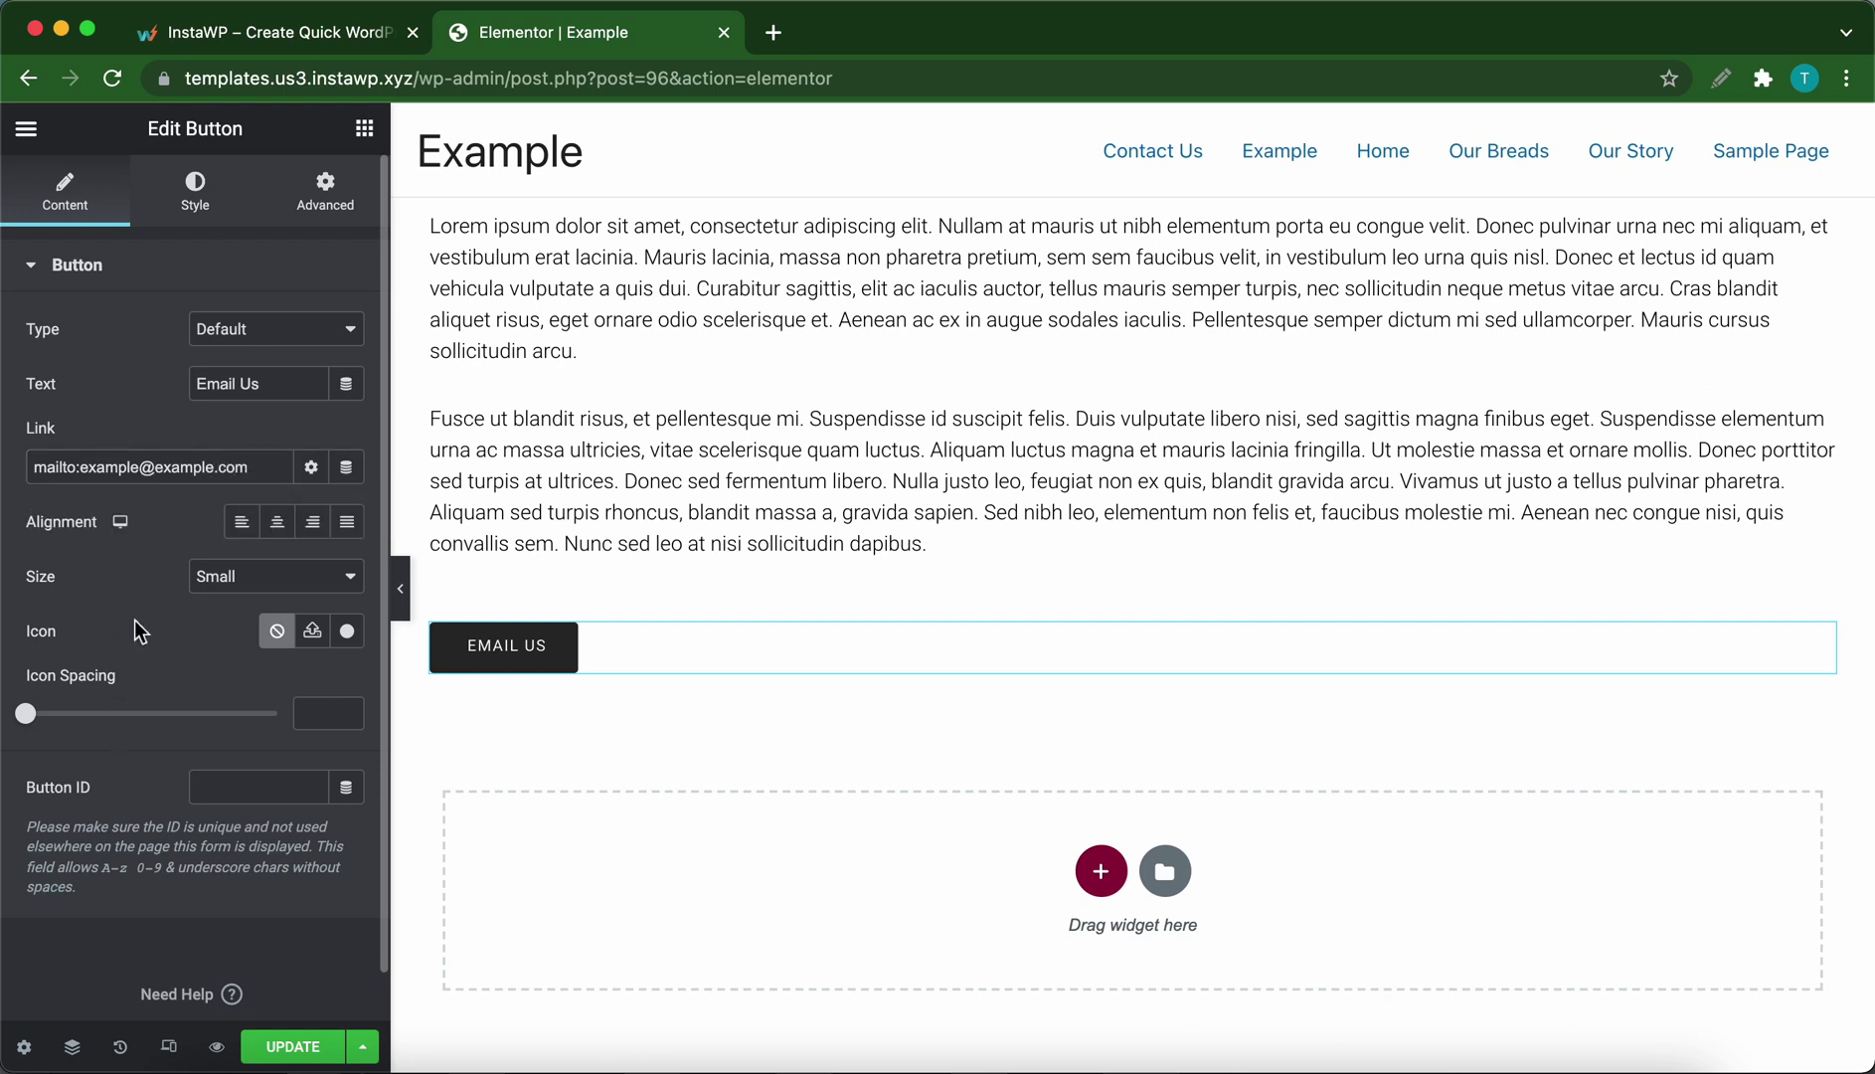
- Try Center alignment and Large size, then keep the button Left-aligned and Small
{"action": "left_click", "coordinate": [277, 521]}
{"action": "left_click", "coordinate": [241, 521]}
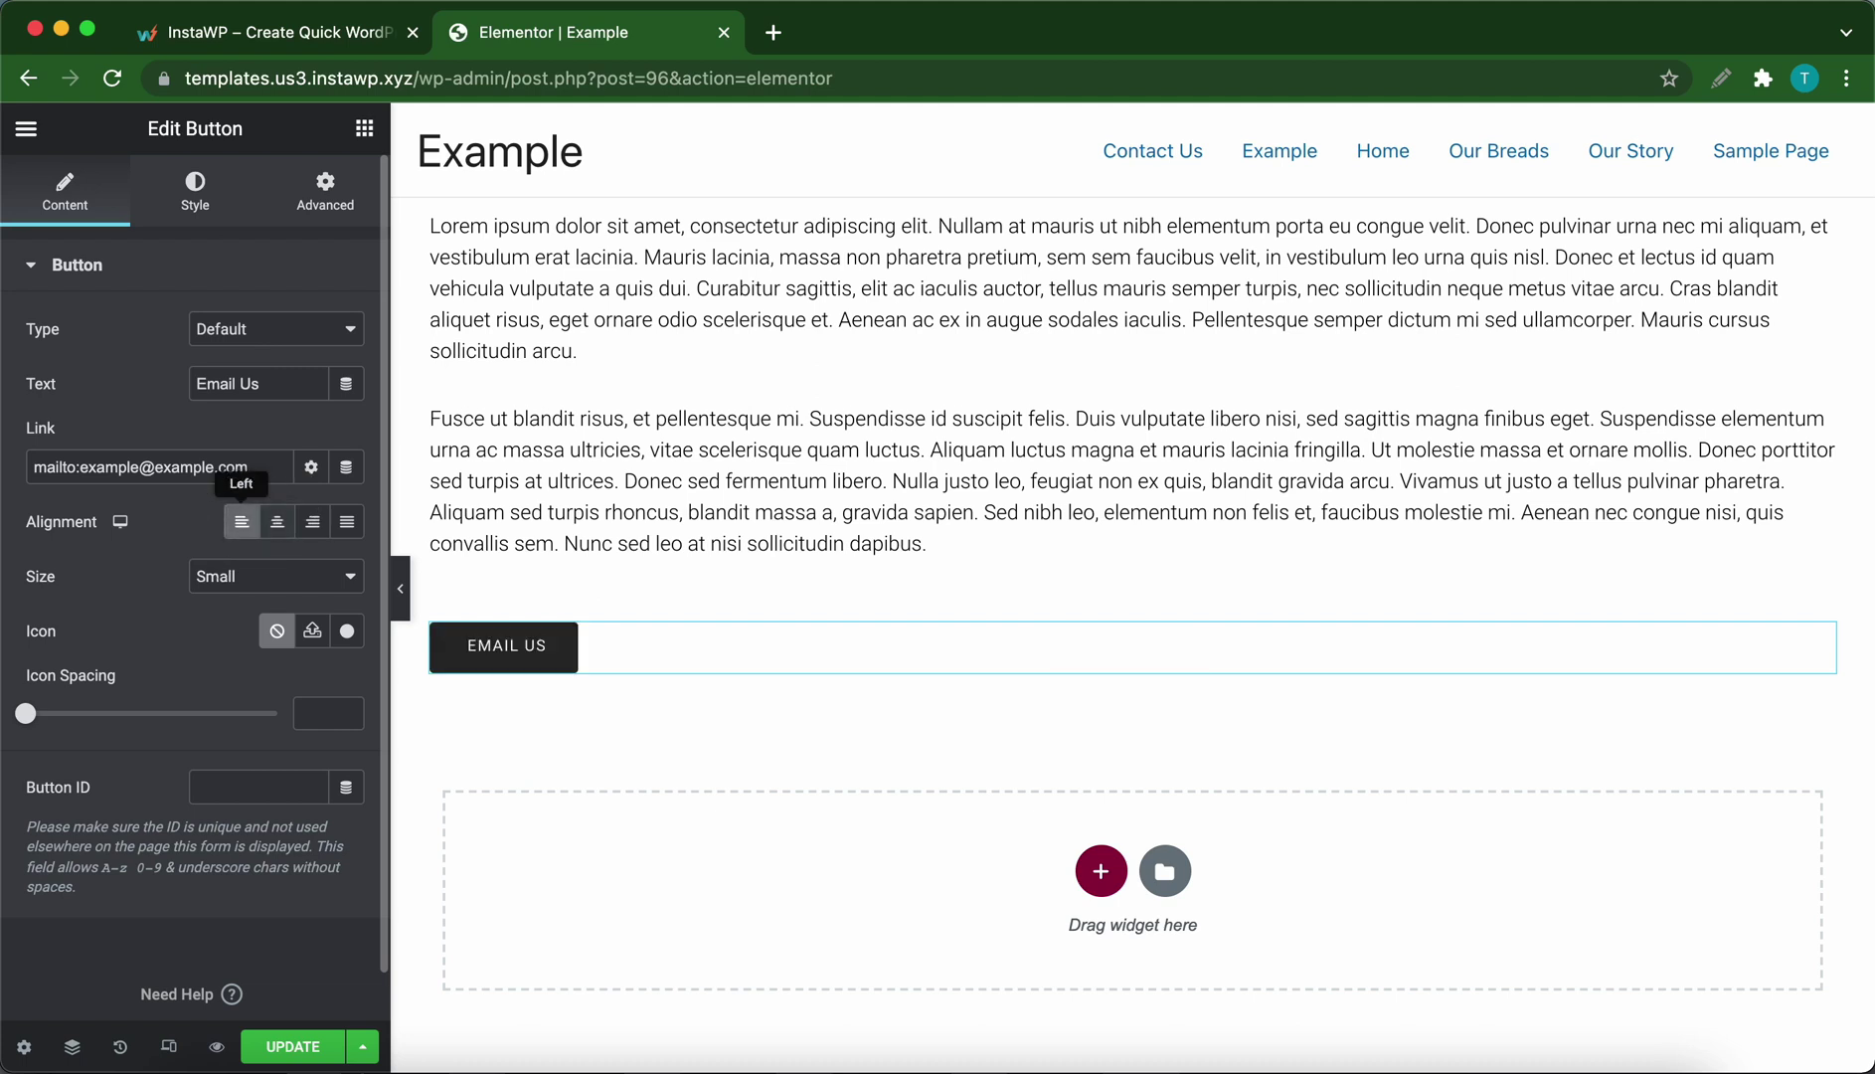
{"action": "left_click", "coordinate": [241, 581]}
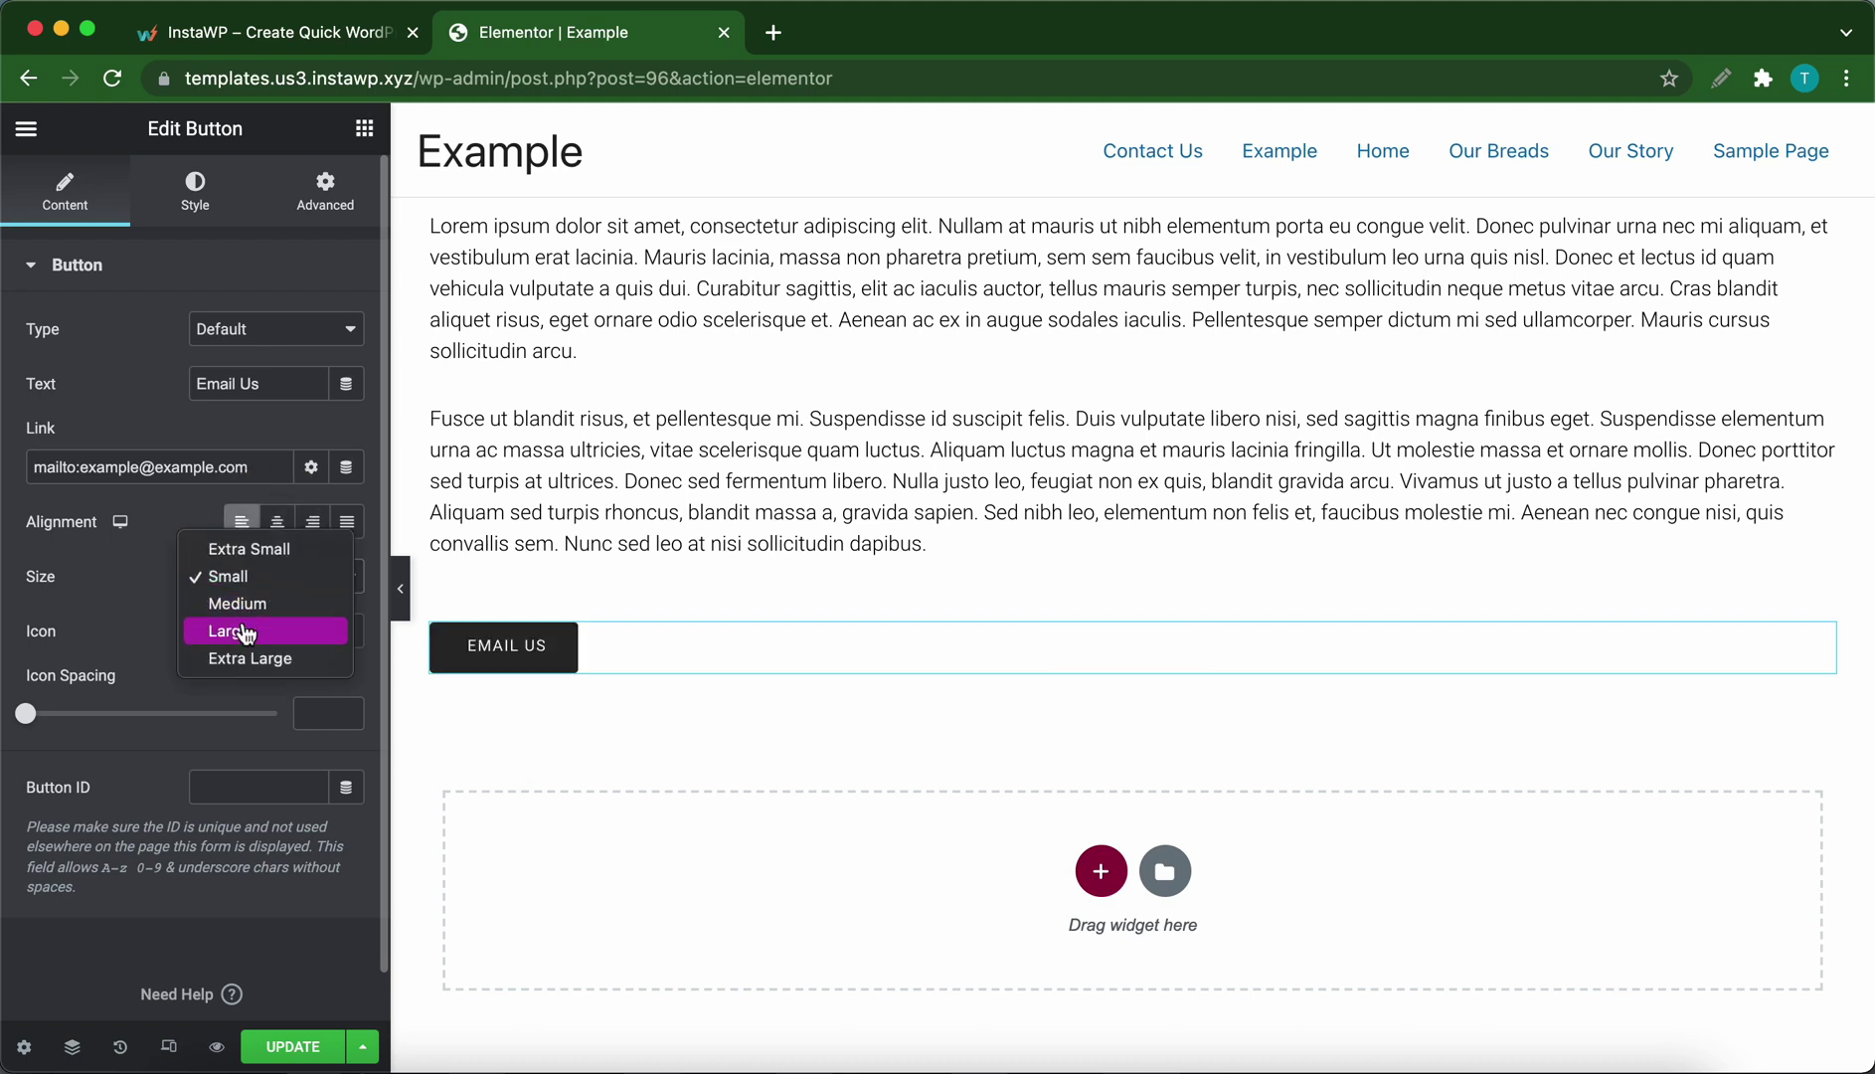
{"action": "left_click", "coordinate": [246, 630]}
{"action": "left_click", "coordinate": [270, 585]}
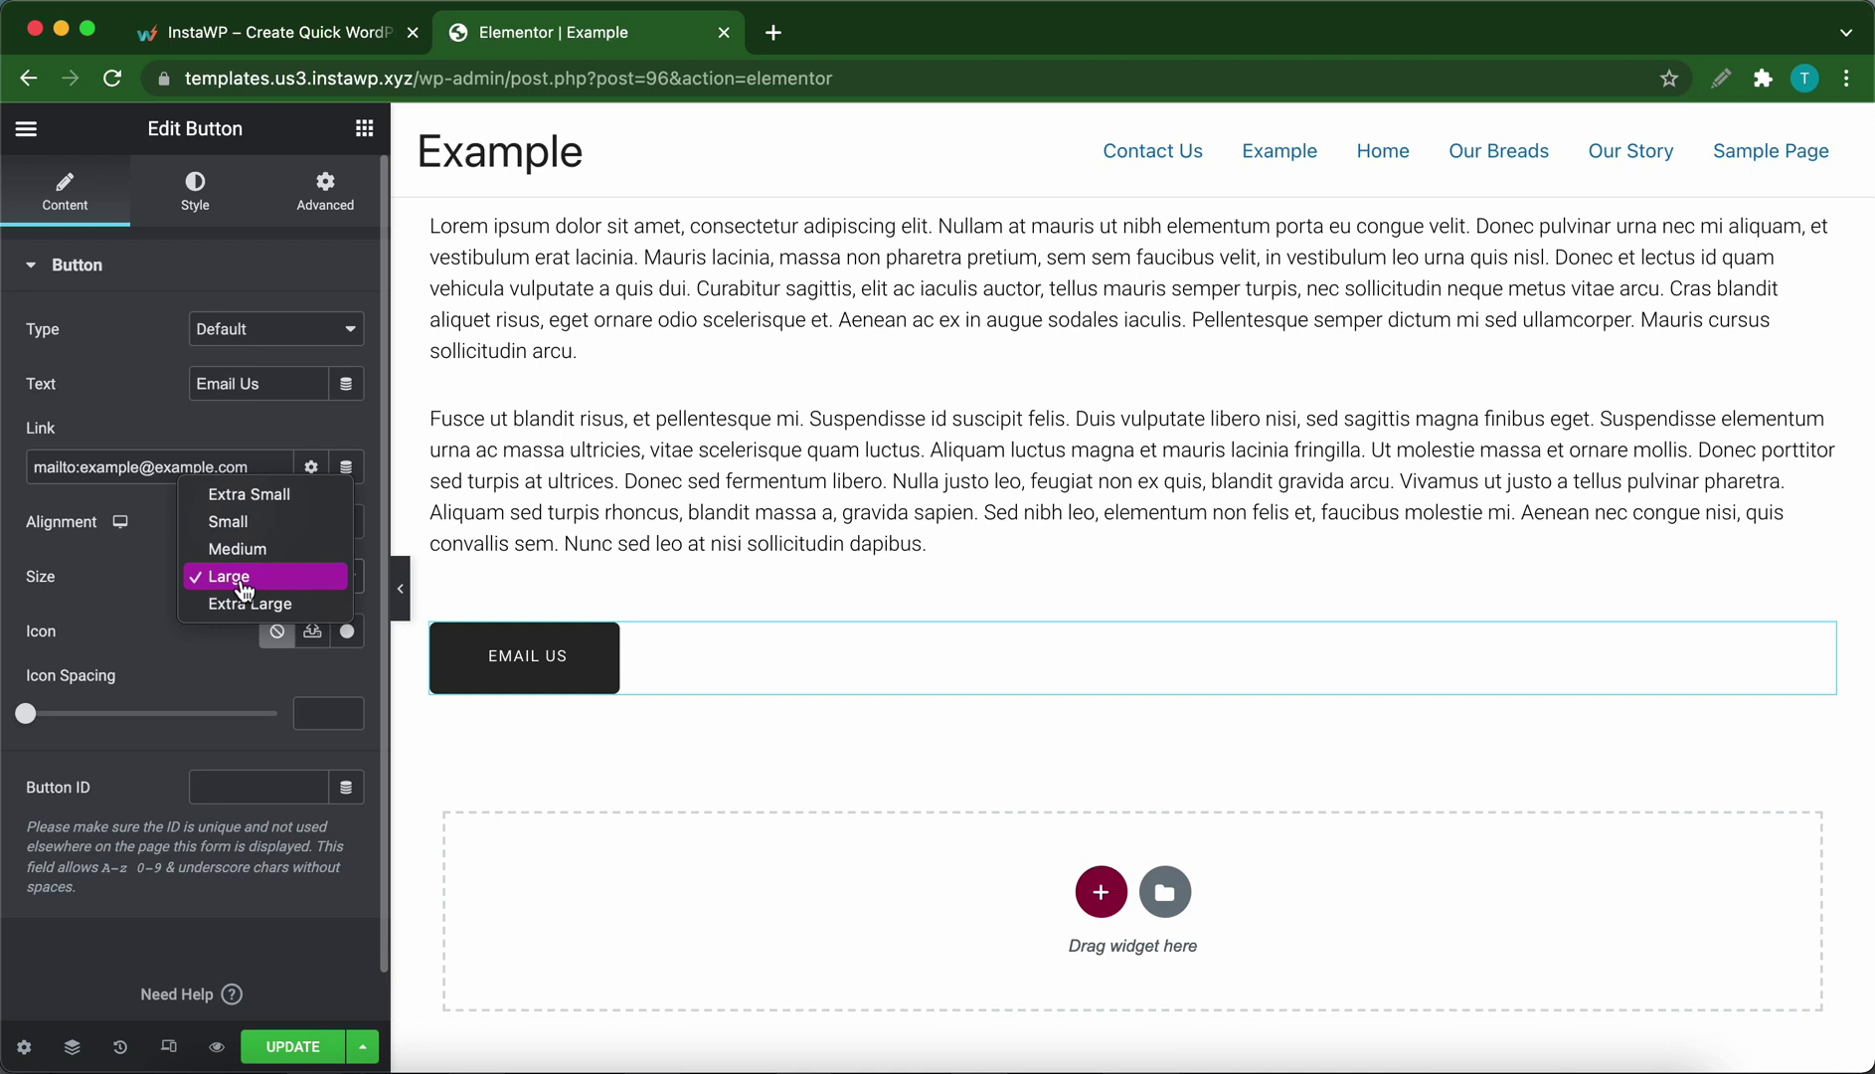
{"action": "left_click", "coordinate": [237, 530]}
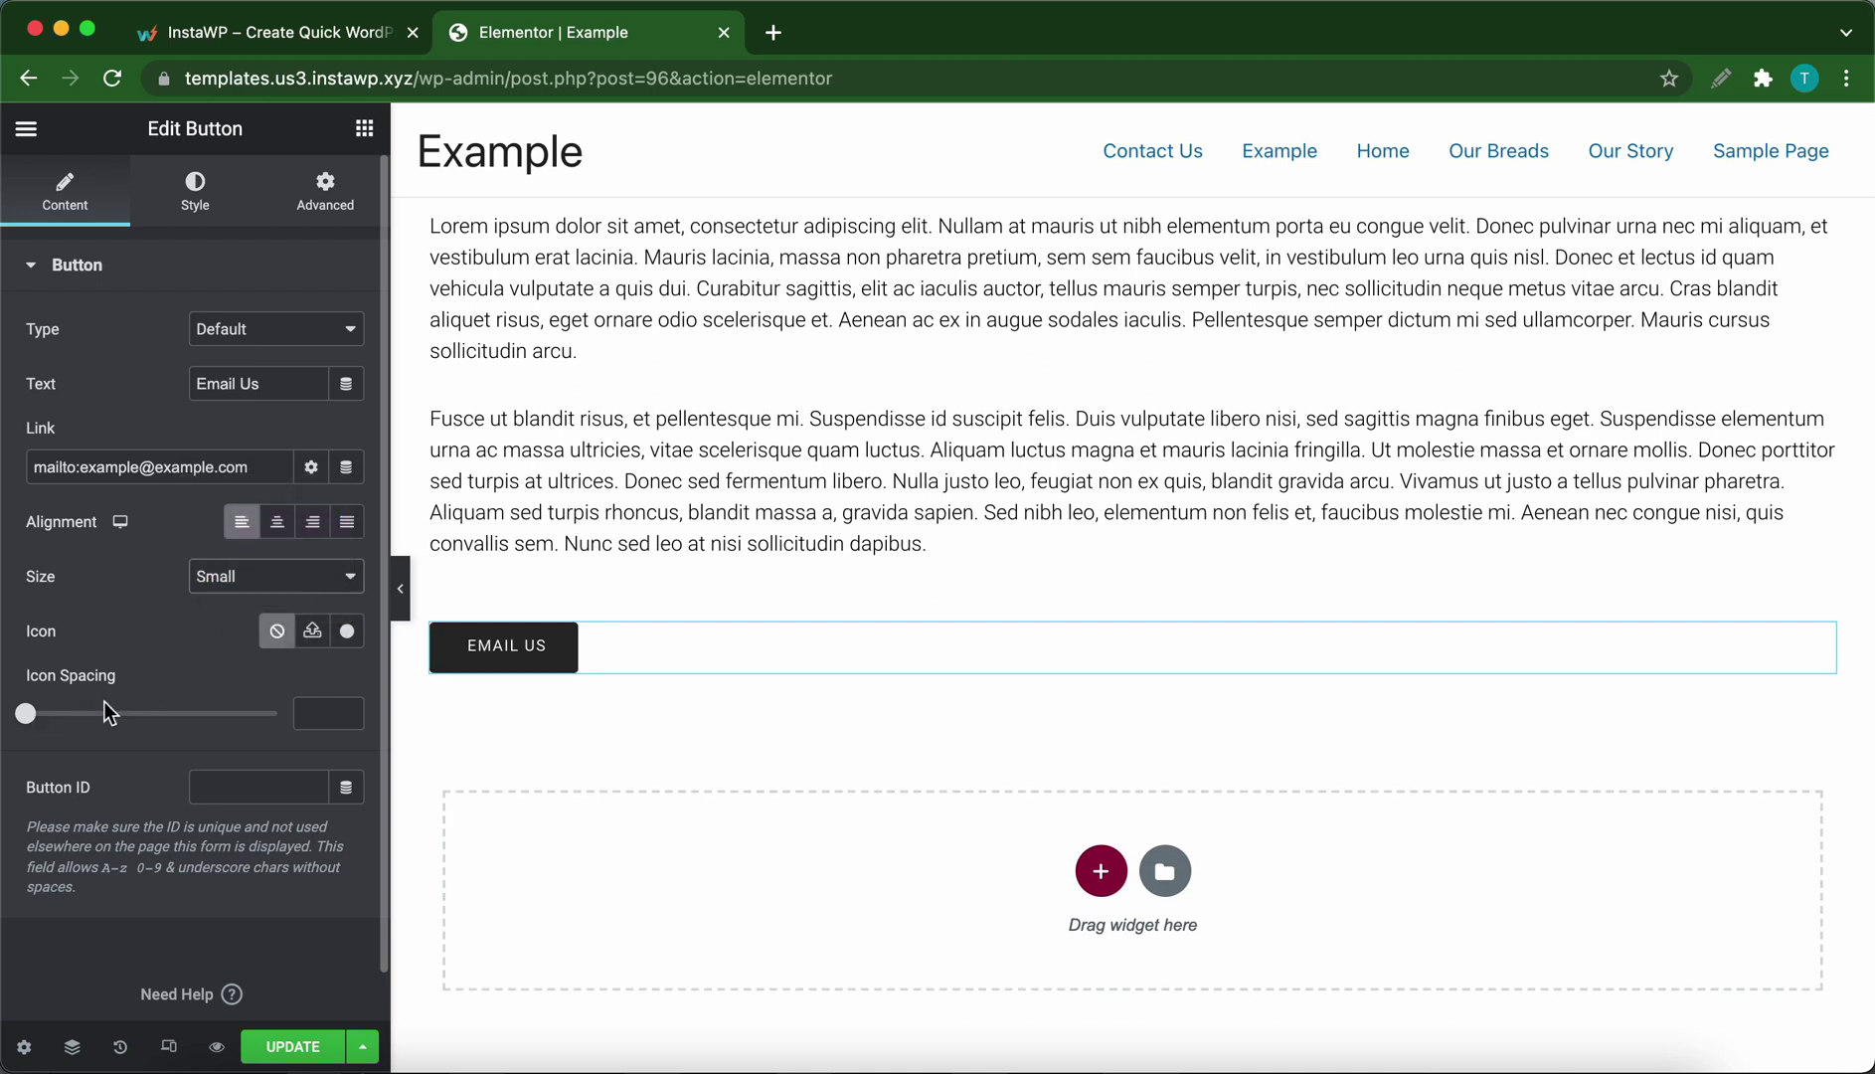
{"action": "scroll", "coordinate": [127, 739], "scroll_direction": "down", "scroll_amount": 1}
{"action": "scroll", "coordinate": [133, 730], "scroll_direction": "up", "scroll_amount": 1}
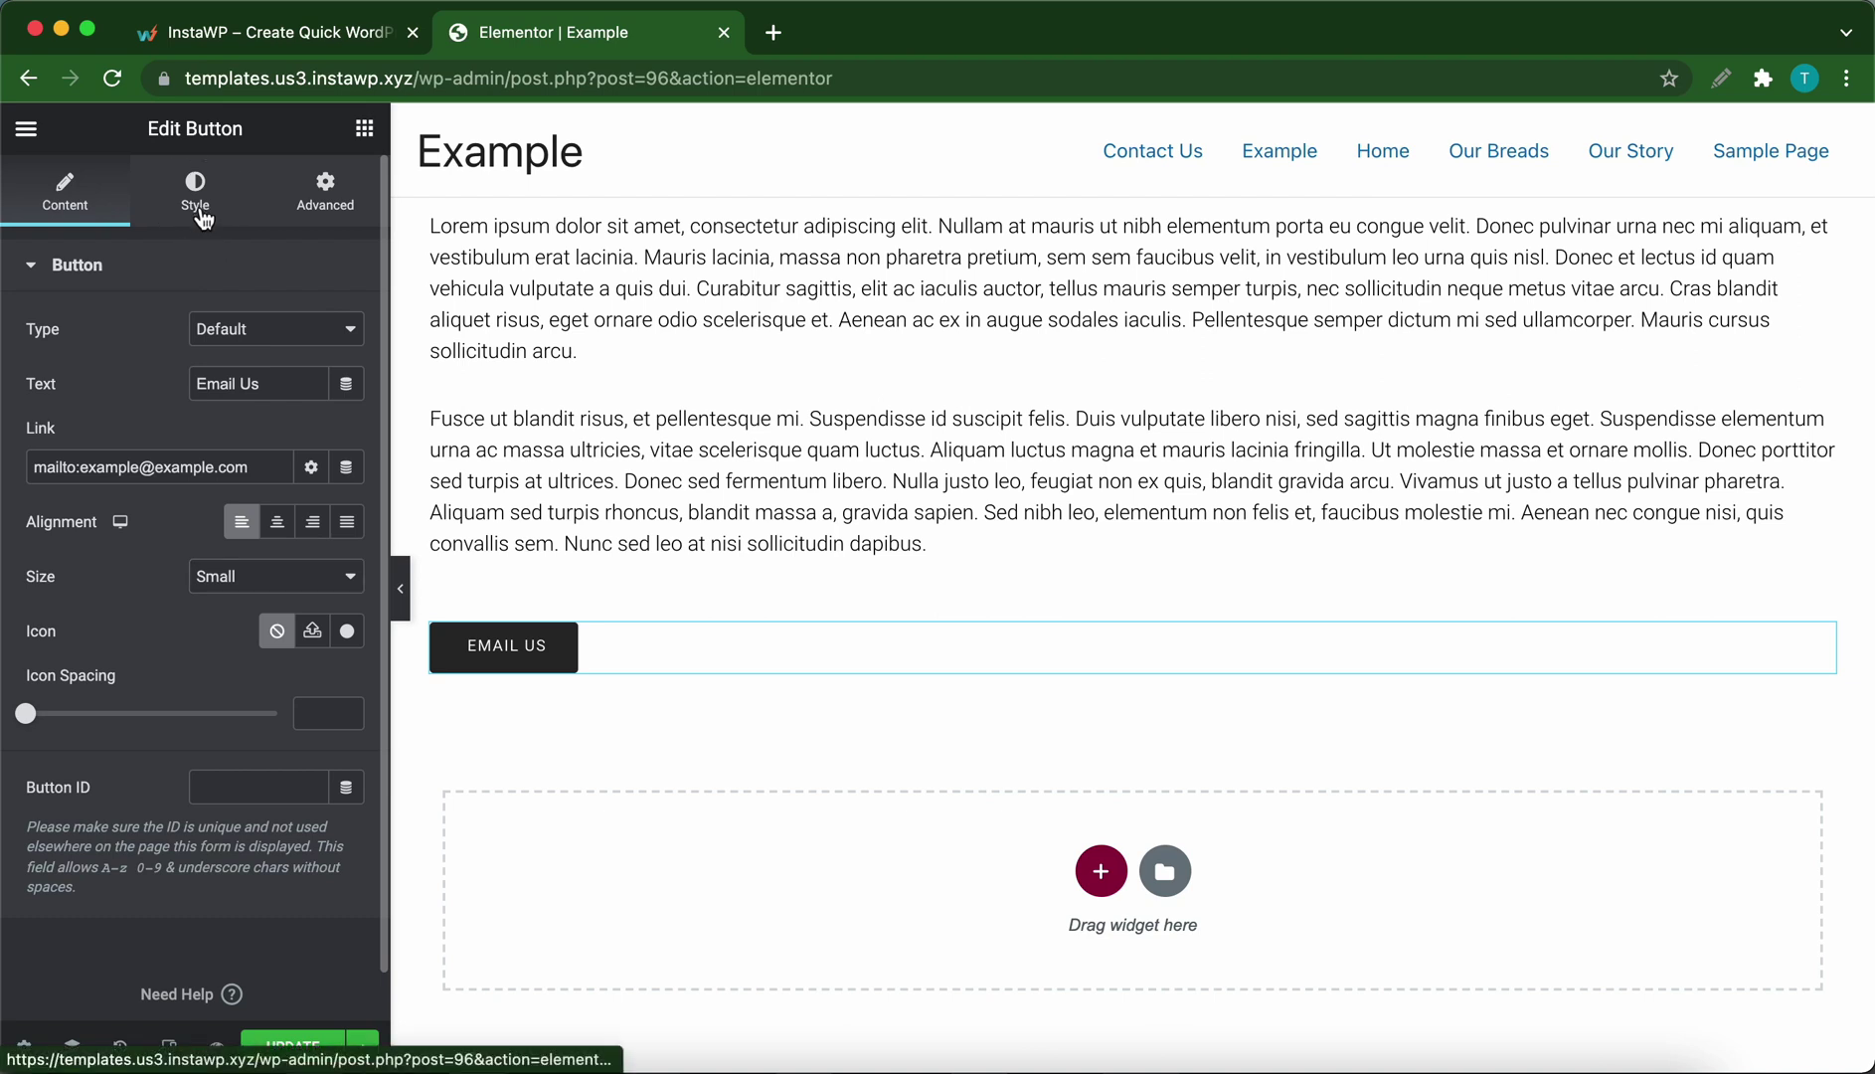
- In the Style tab, set the button's text colour to white #FFFFFF
{"action": "left_click", "coordinate": [204, 214]}
{"action": "left_click", "coordinate": [348, 331]}
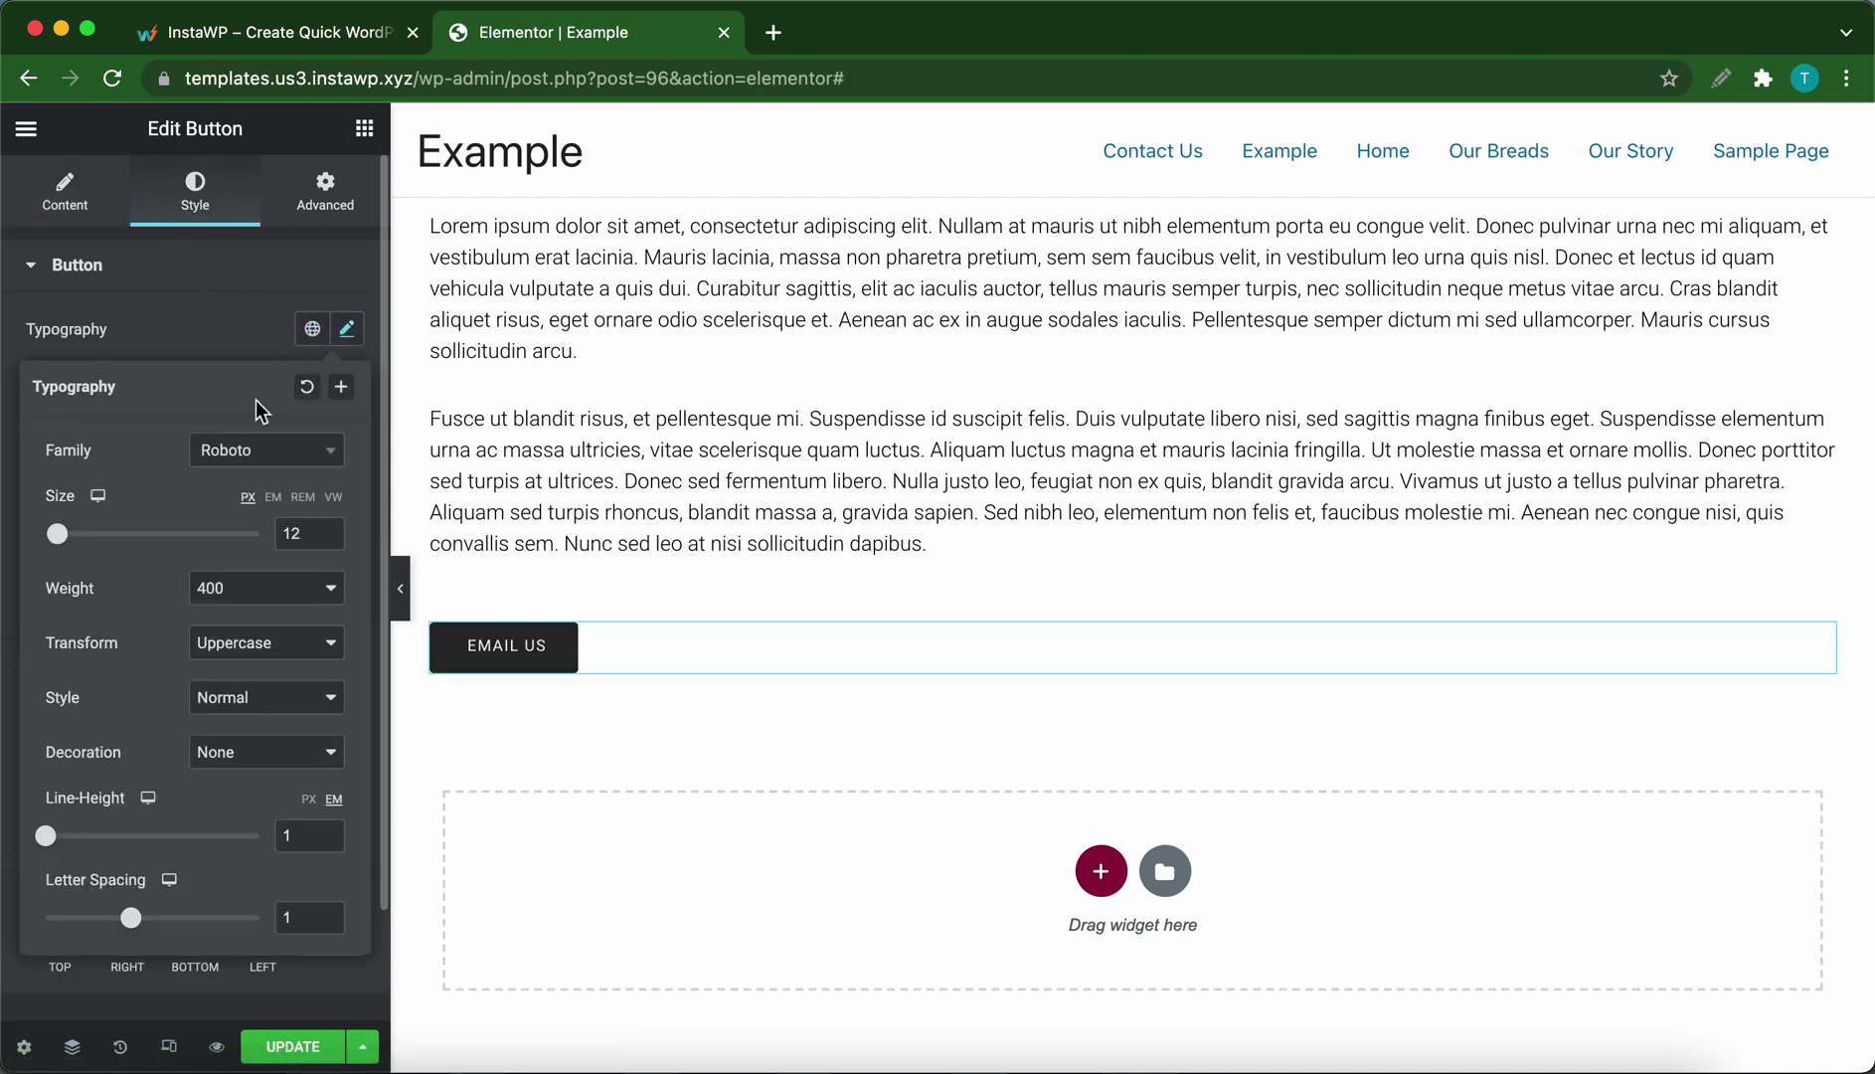
{"action": "left_click", "coordinate": [239, 327]}
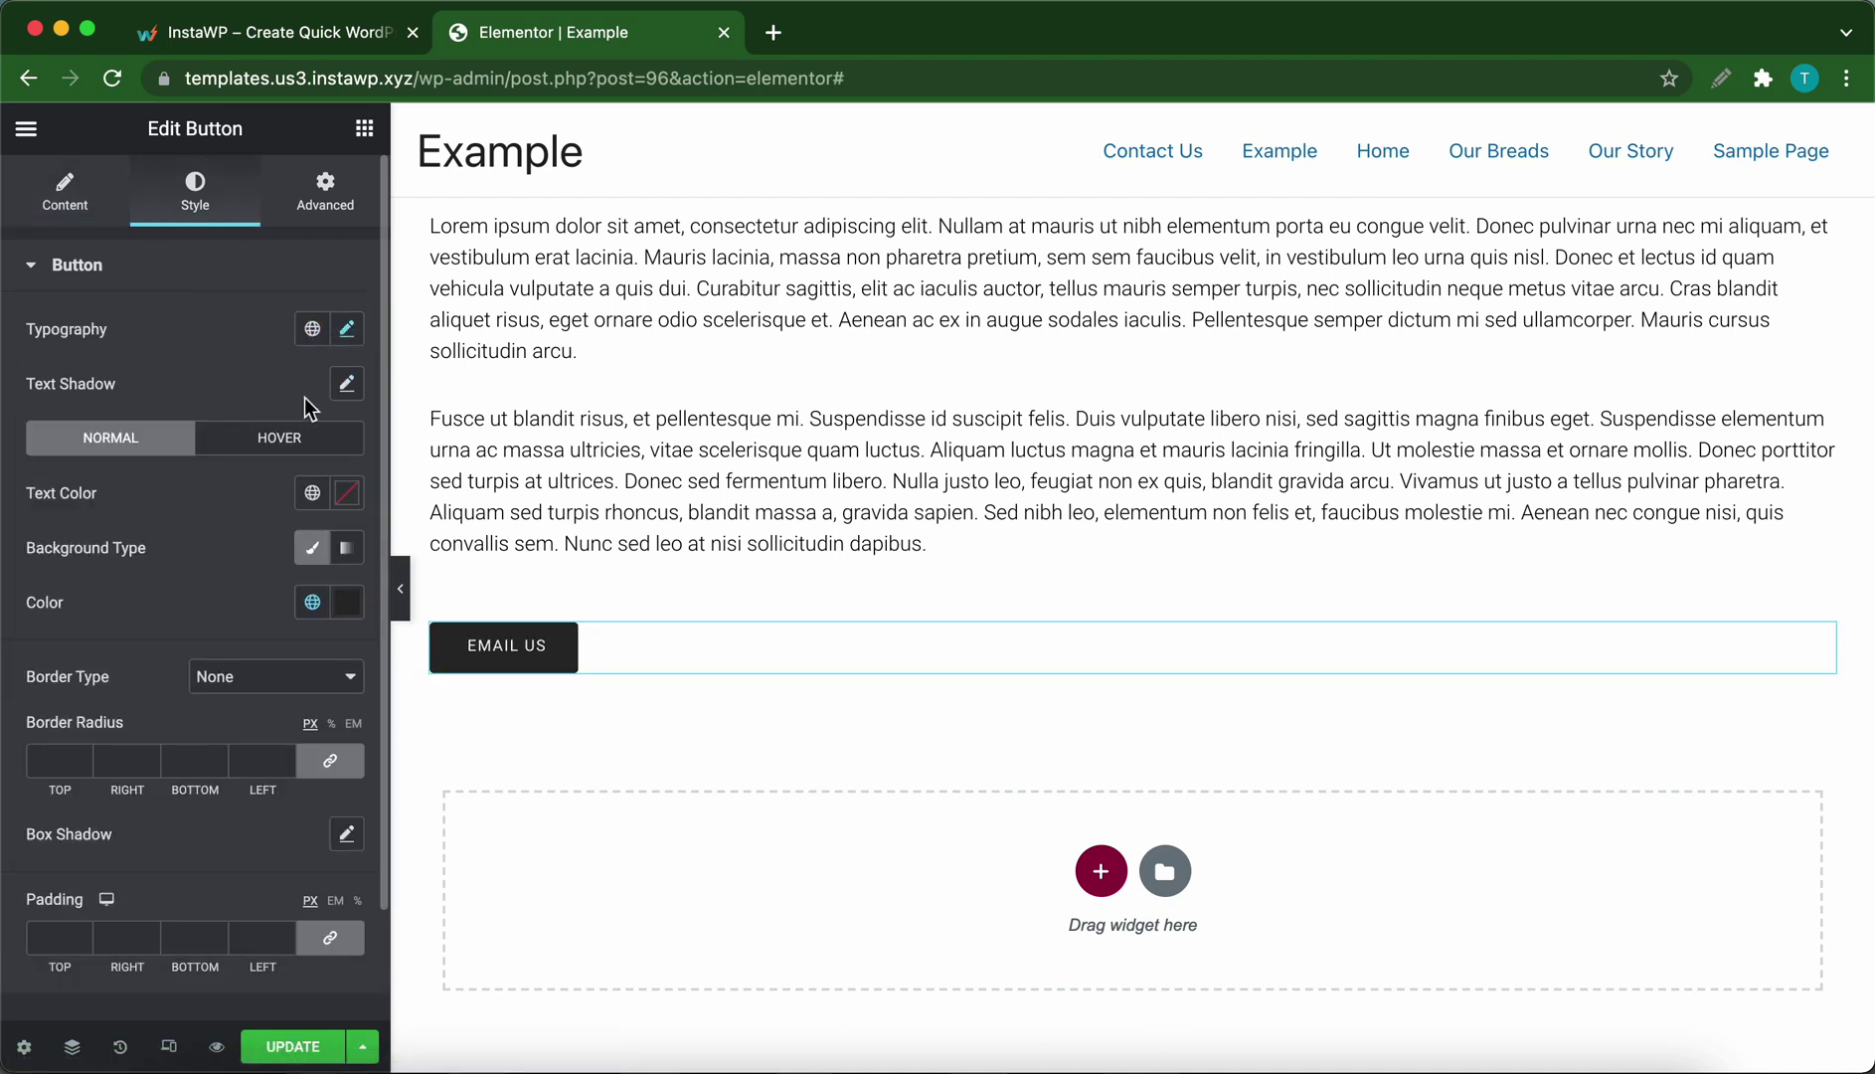
{"action": "scroll", "coordinate": [297, 415], "scroll_direction": "down", "scroll_amount": 1}
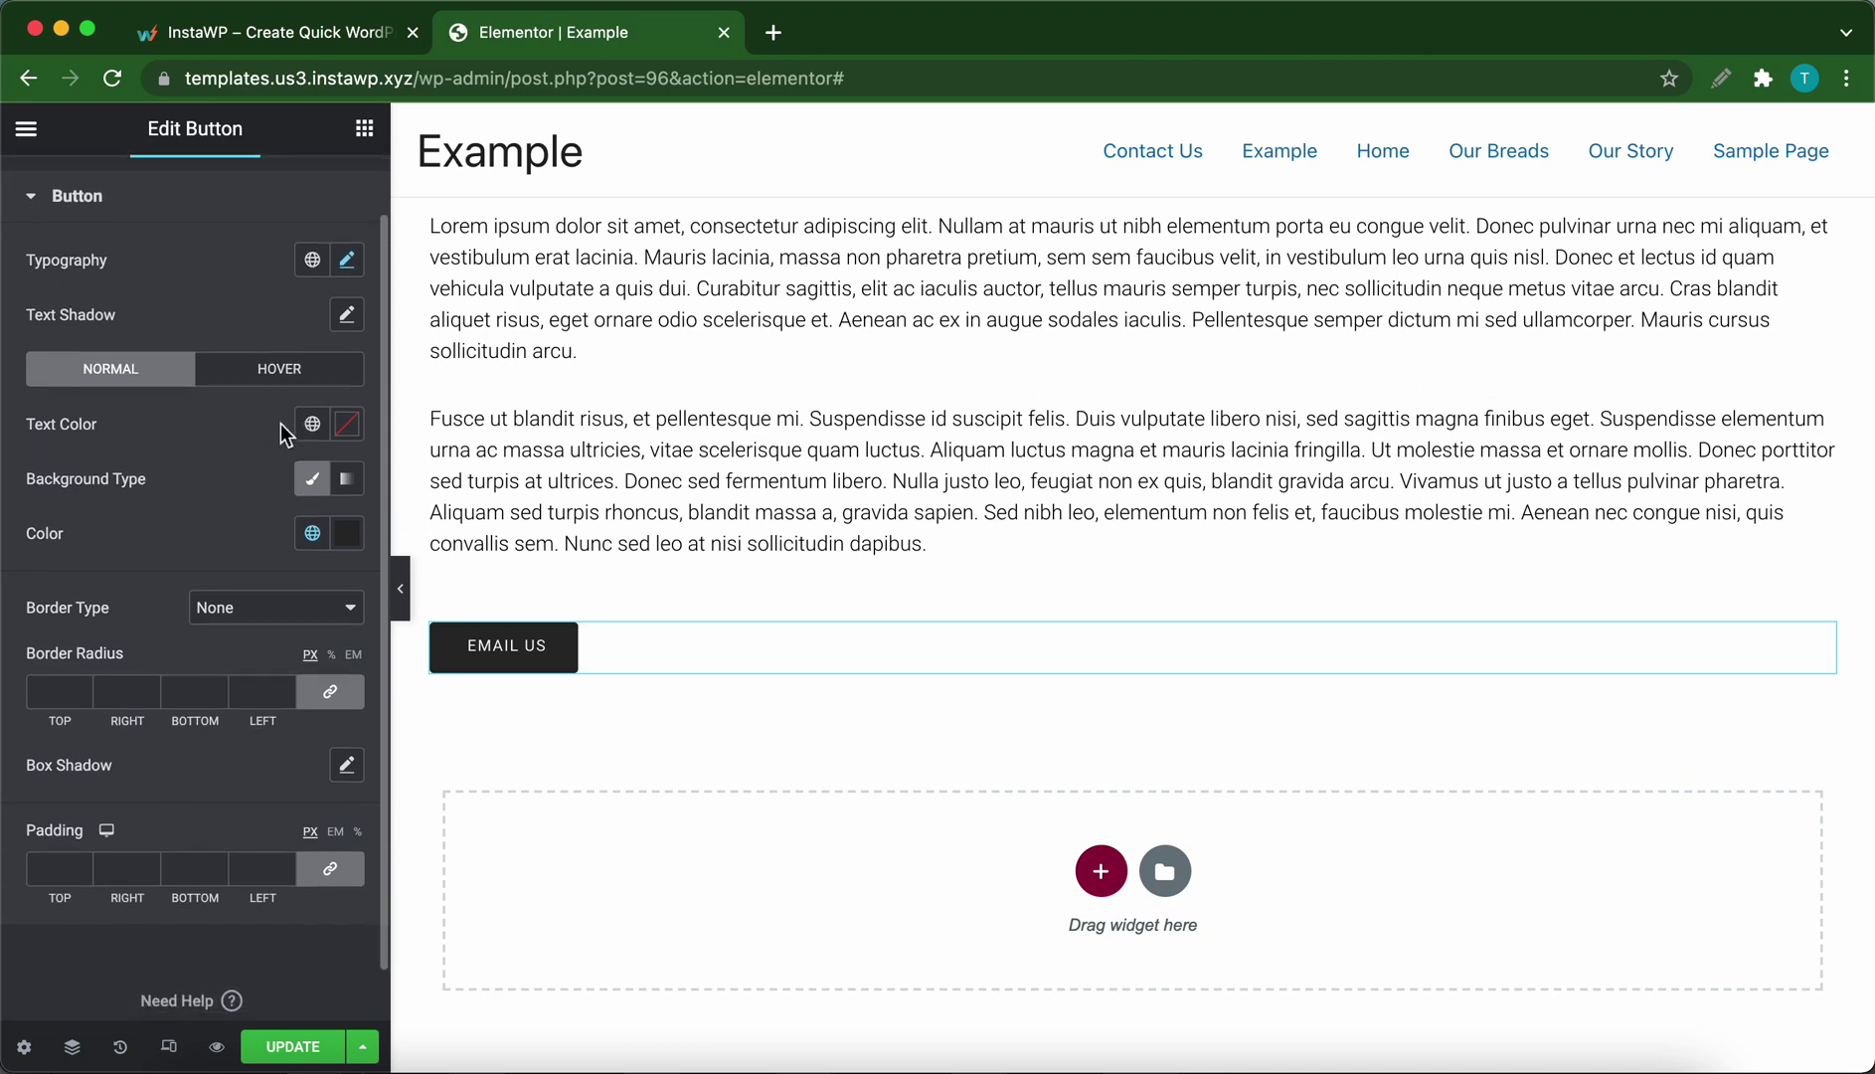
{"action": "left_click", "coordinate": [354, 435]}
{"action": "left_click_drag", "start_coordinate": [243, 646], "coordinate": [40, 527]}
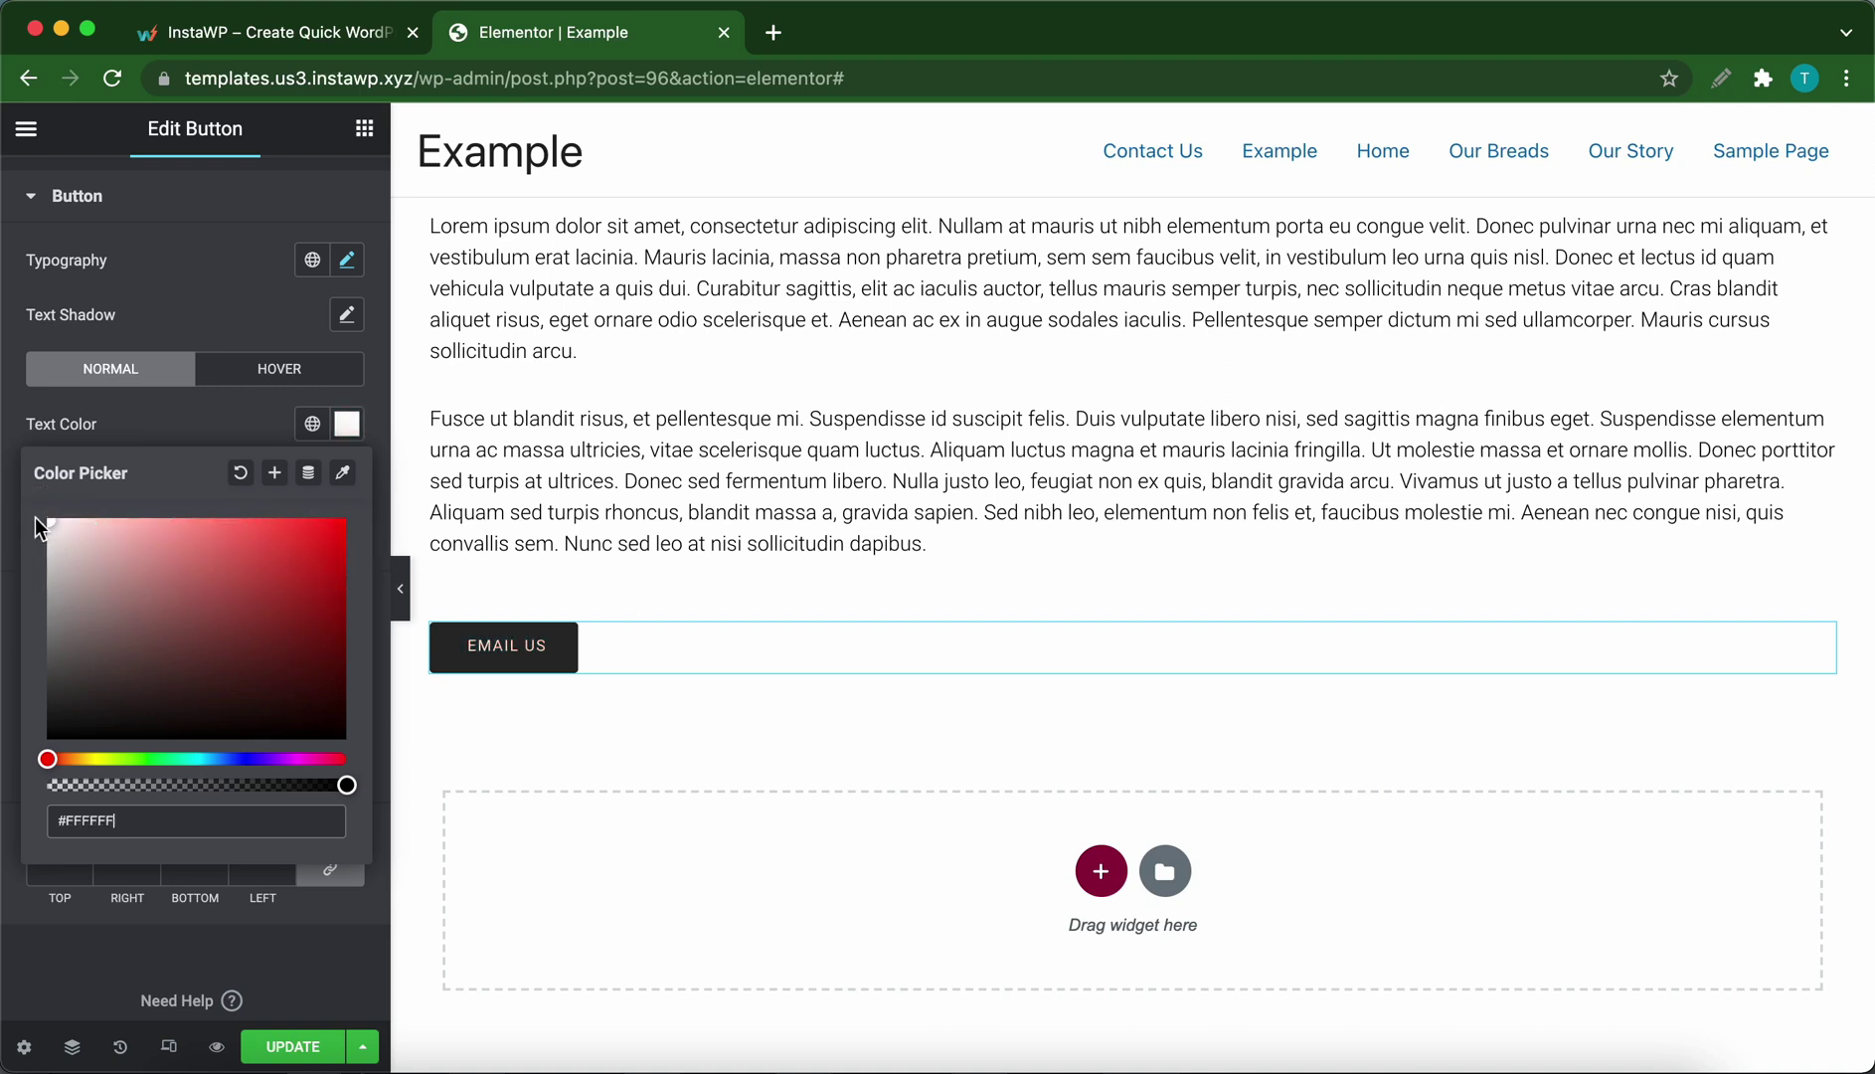
{"action": "left_click", "coordinate": [157, 432]}
- Give the button a vivid blue #0B0BCC background colour
{"action": "scroll", "coordinate": [227, 500], "scroll_direction": "down", "scroll_amount": 1}
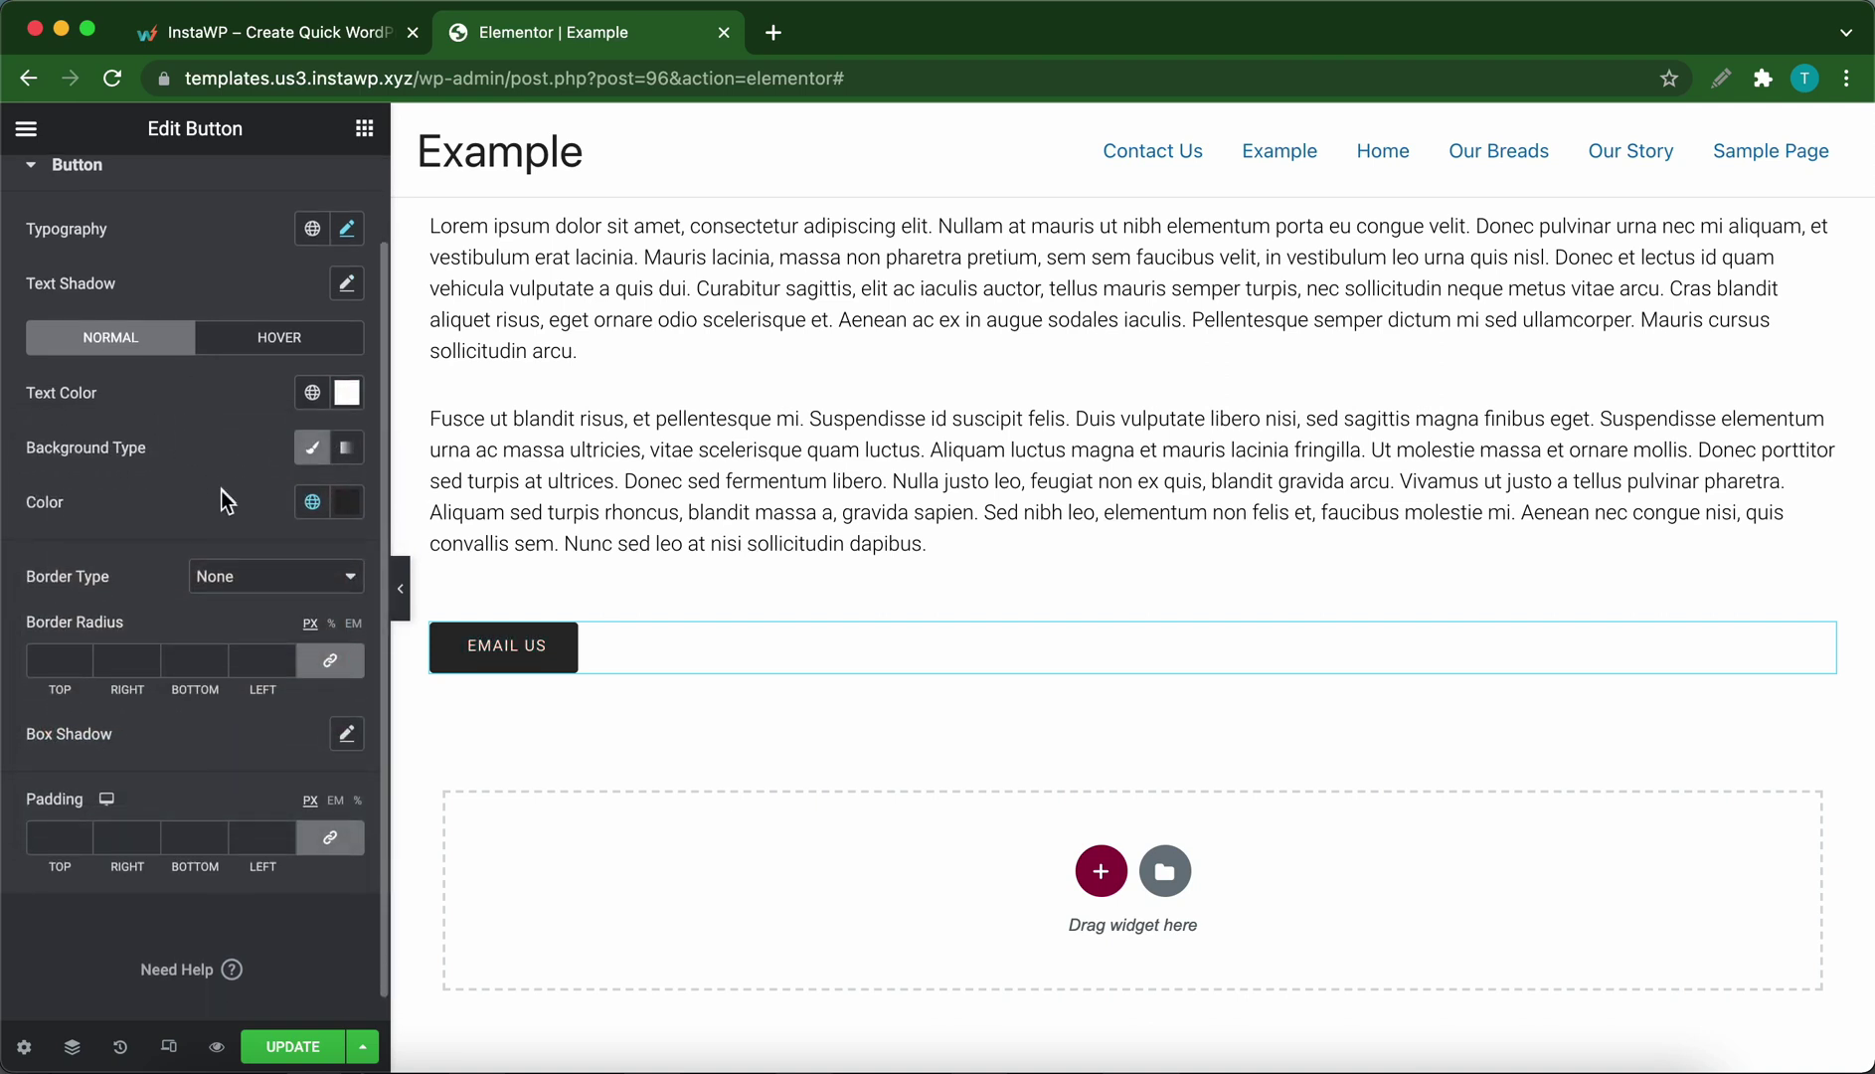
{"action": "left_click", "coordinate": [347, 502]}
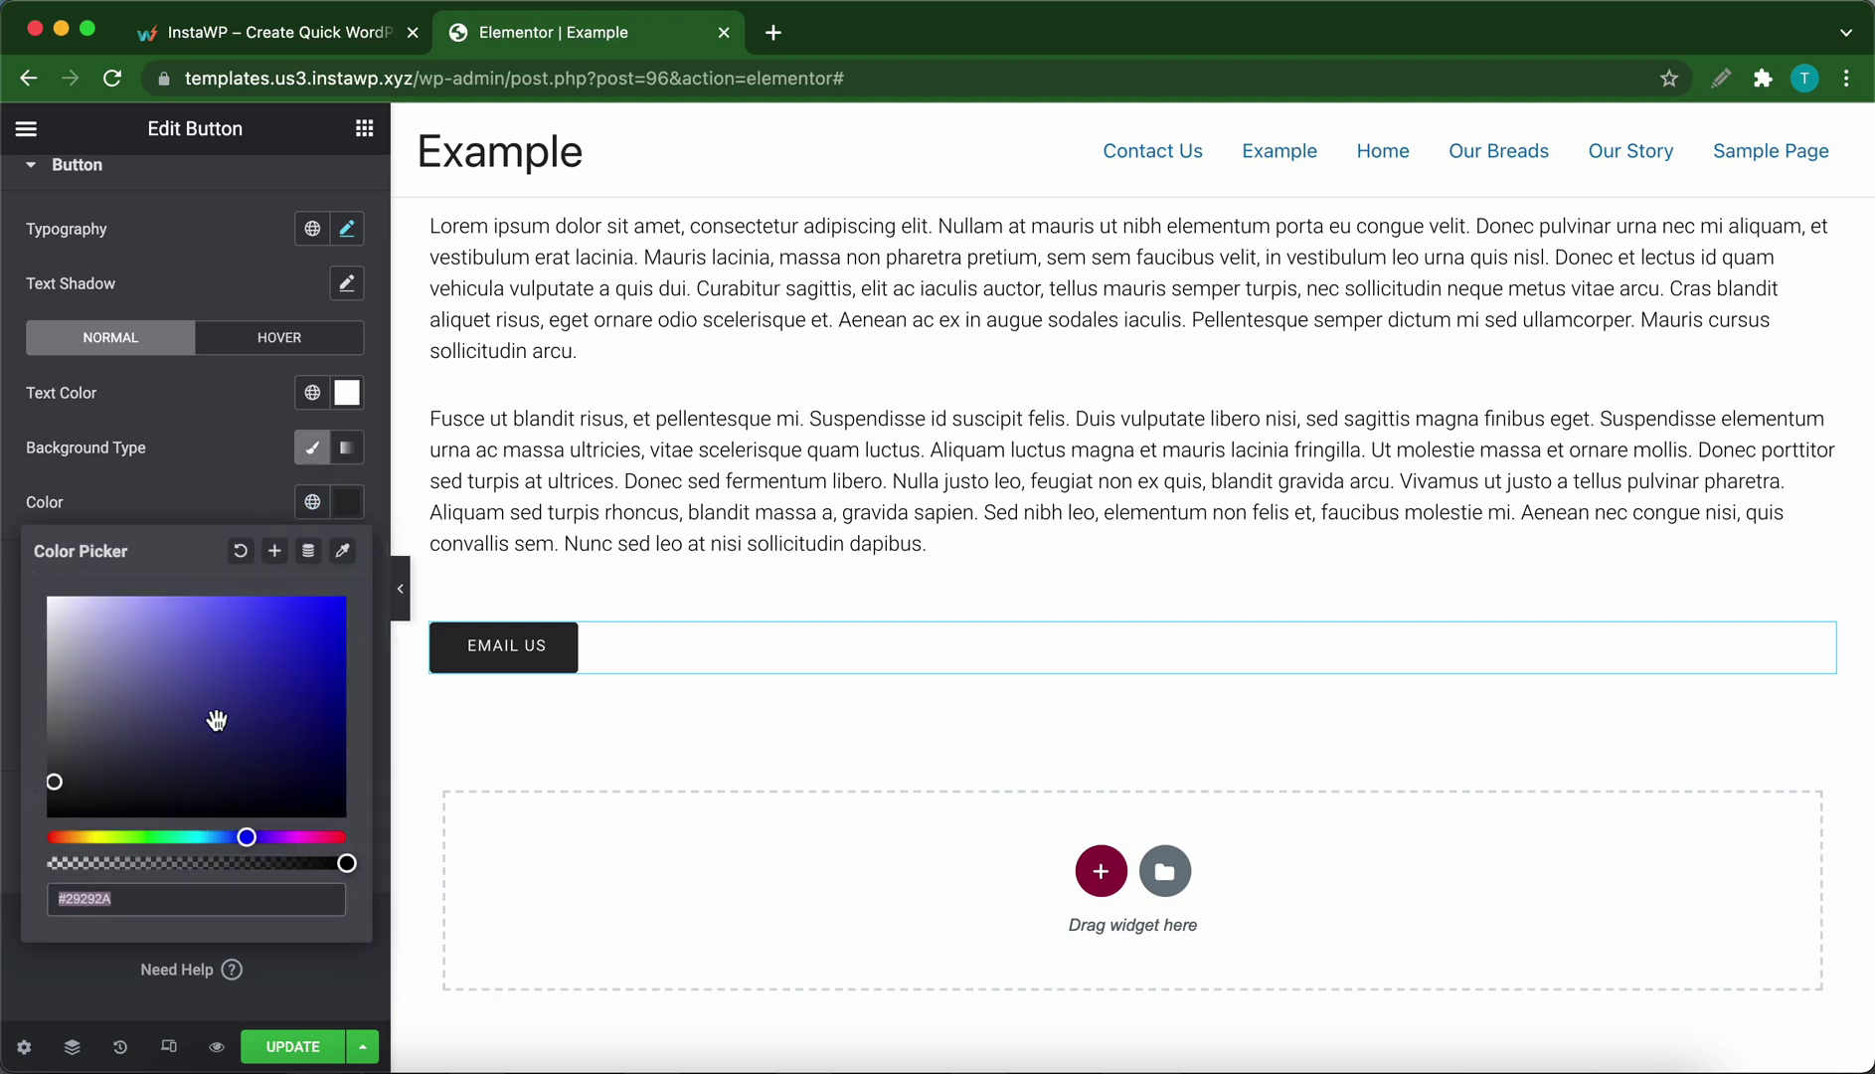
{"action": "left_click", "coordinate": [214, 715]}
{"action": "right_click", "coordinate": [260, 684]}
{"action": "left_click", "coordinate": [256, 686]}
{"action": "left_click", "coordinate": [278, 655]}
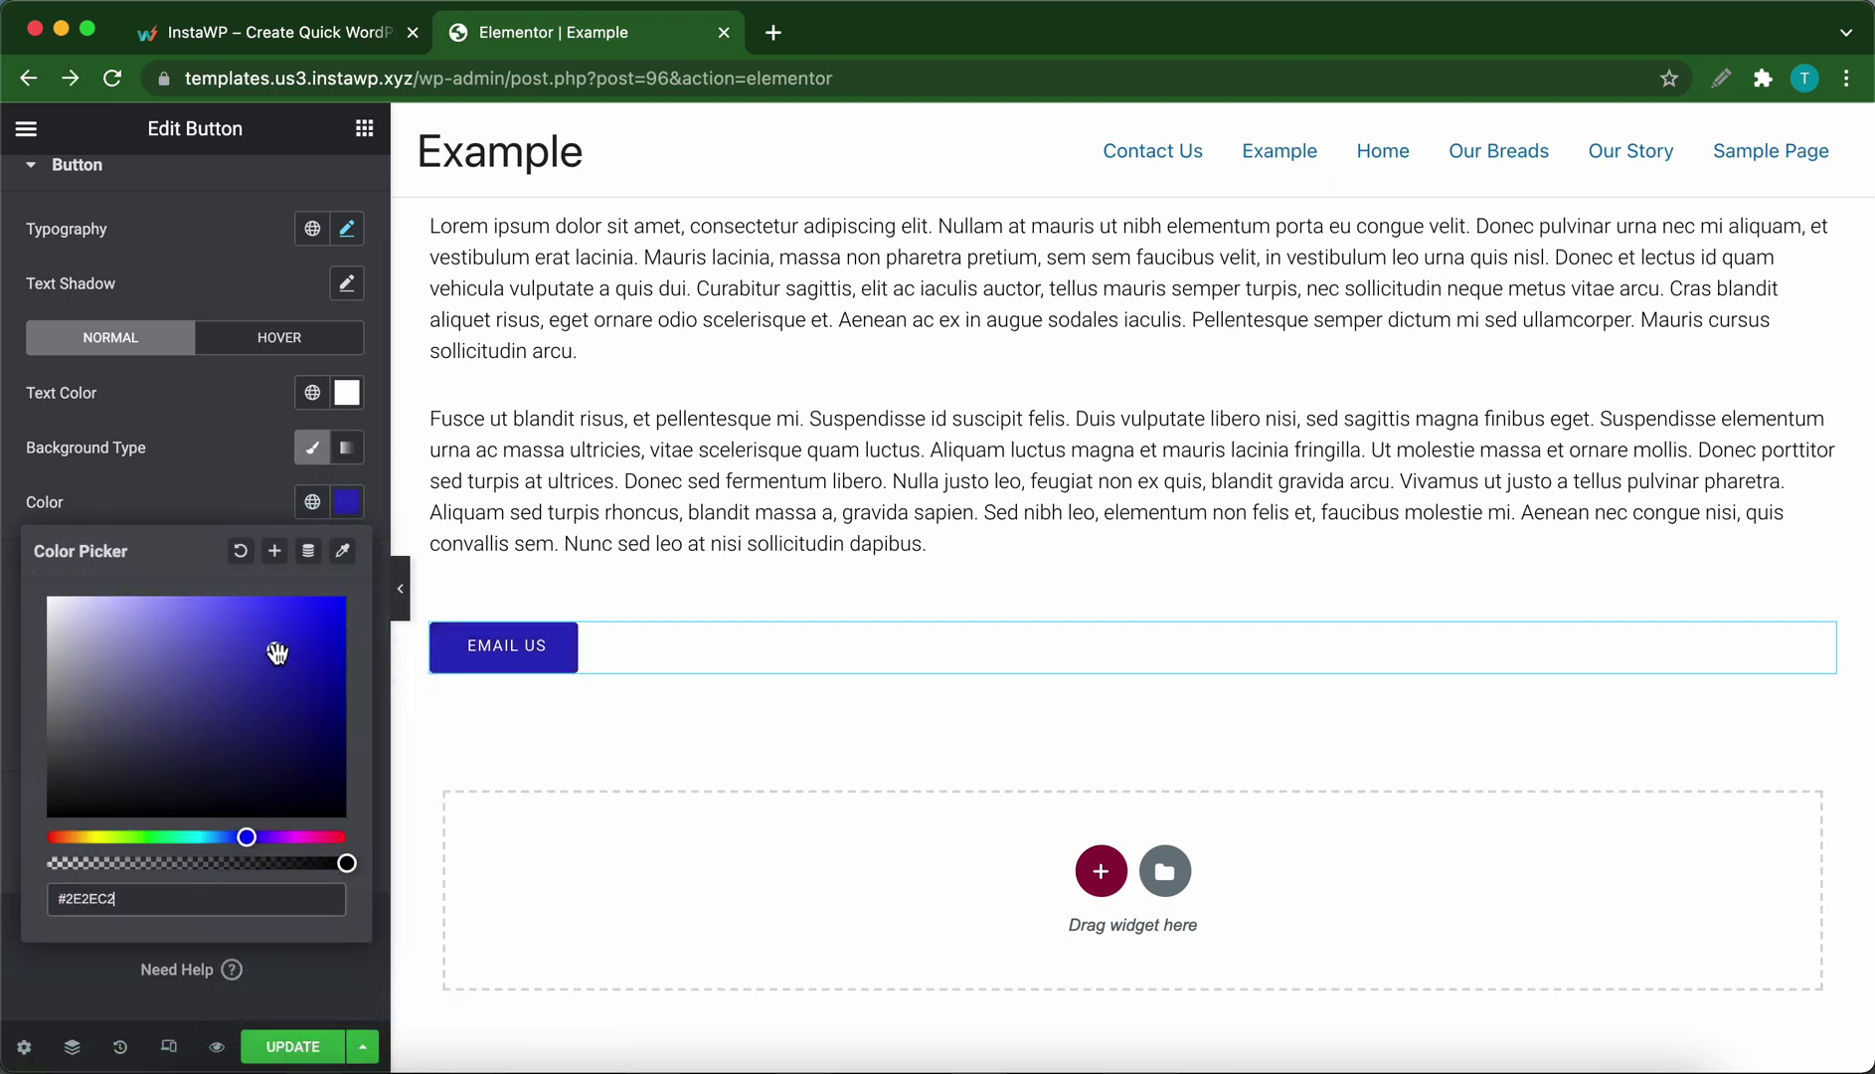
{"action": "left_click_drag", "start_coordinate": [277, 653], "coordinate": [289, 642]}
{"action": "left_click", "coordinate": [329, 641]}
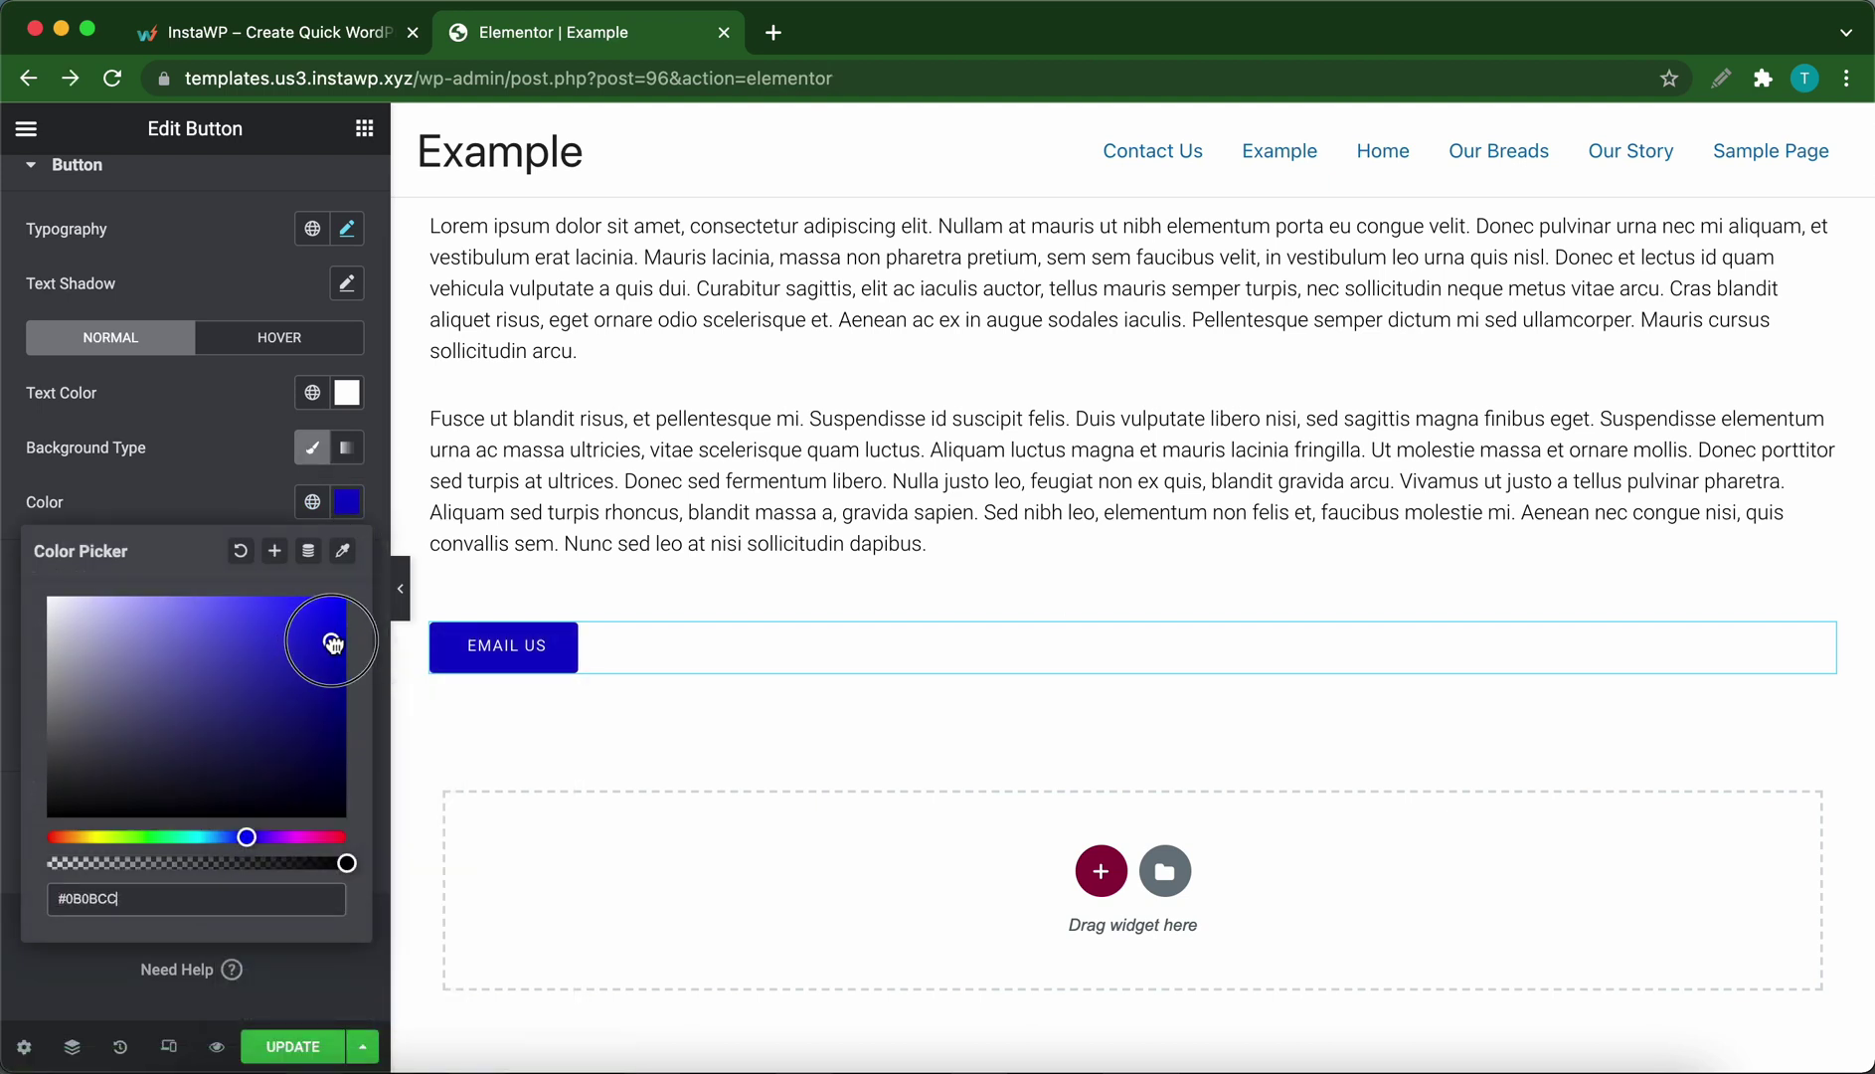
{"action": "left_click", "coordinate": [233, 500]}
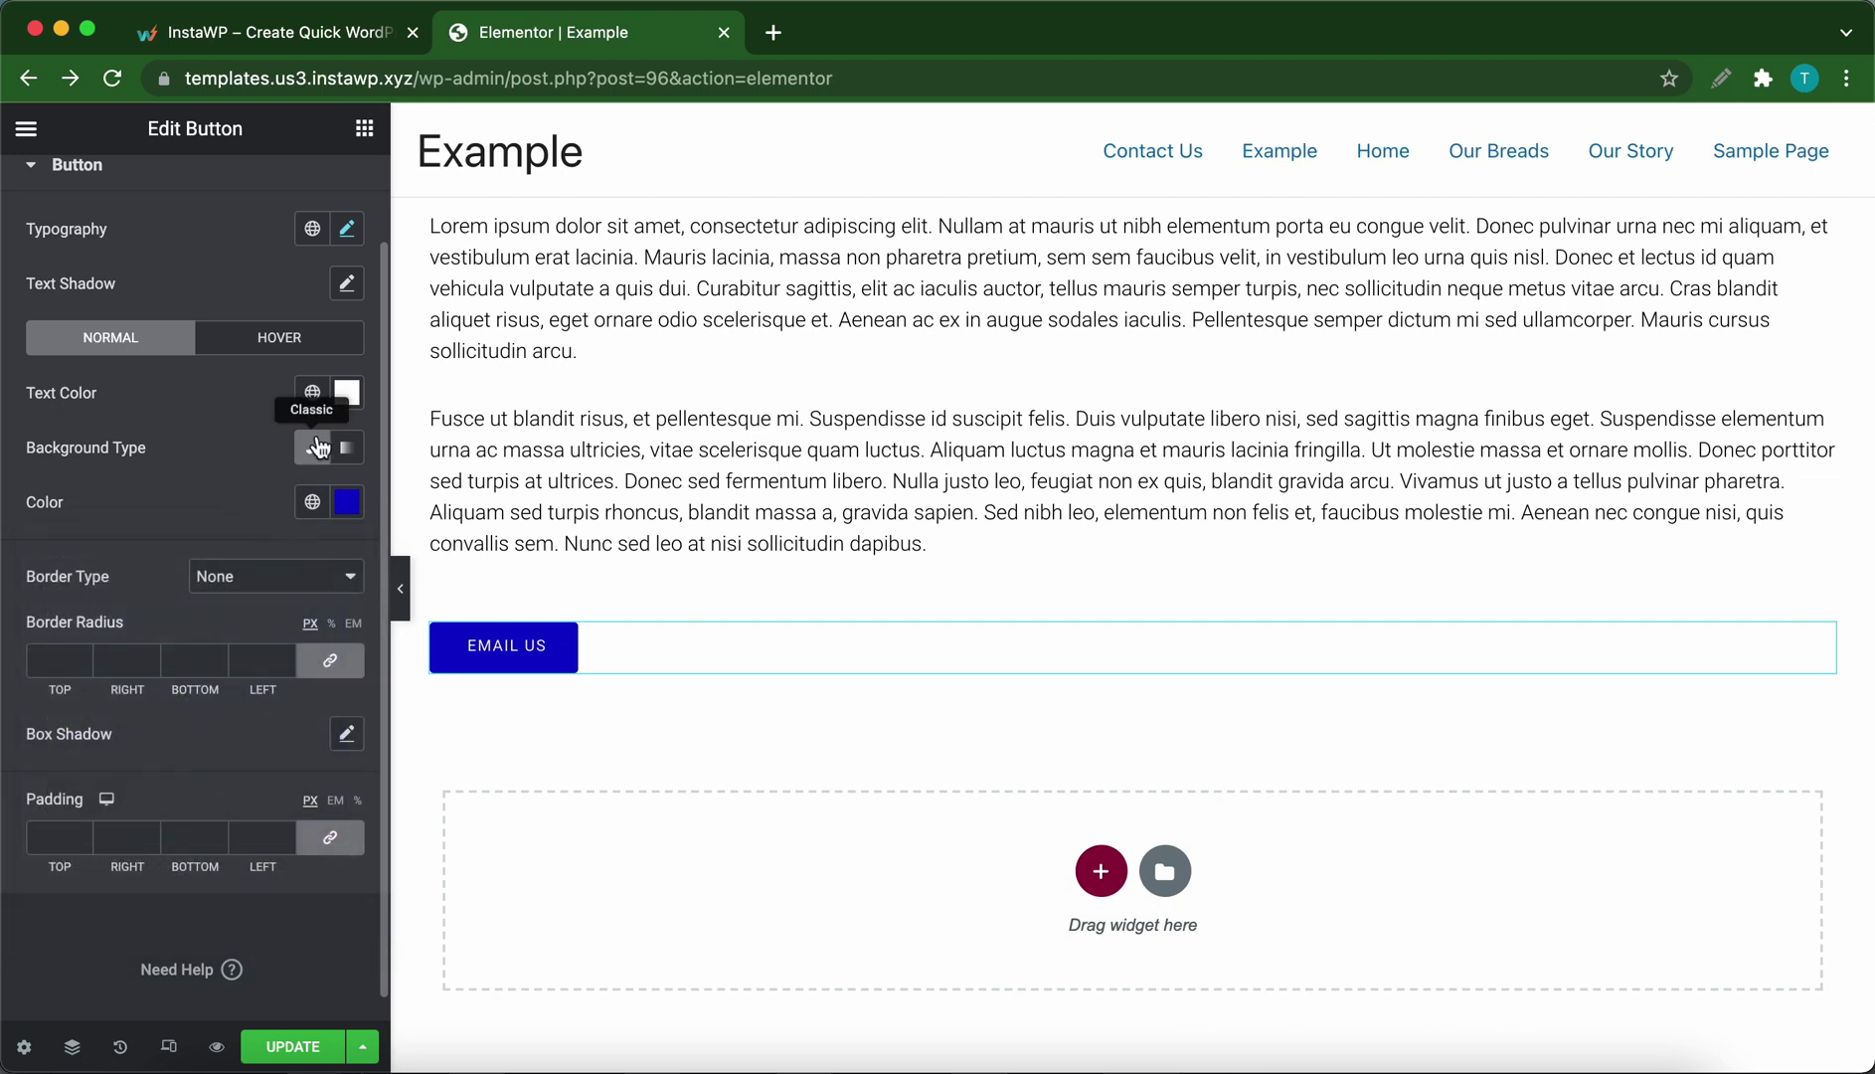
- Switch the button background to a gradient with first location 9 and angle 140
{"action": "left_click", "coordinate": [347, 447]}
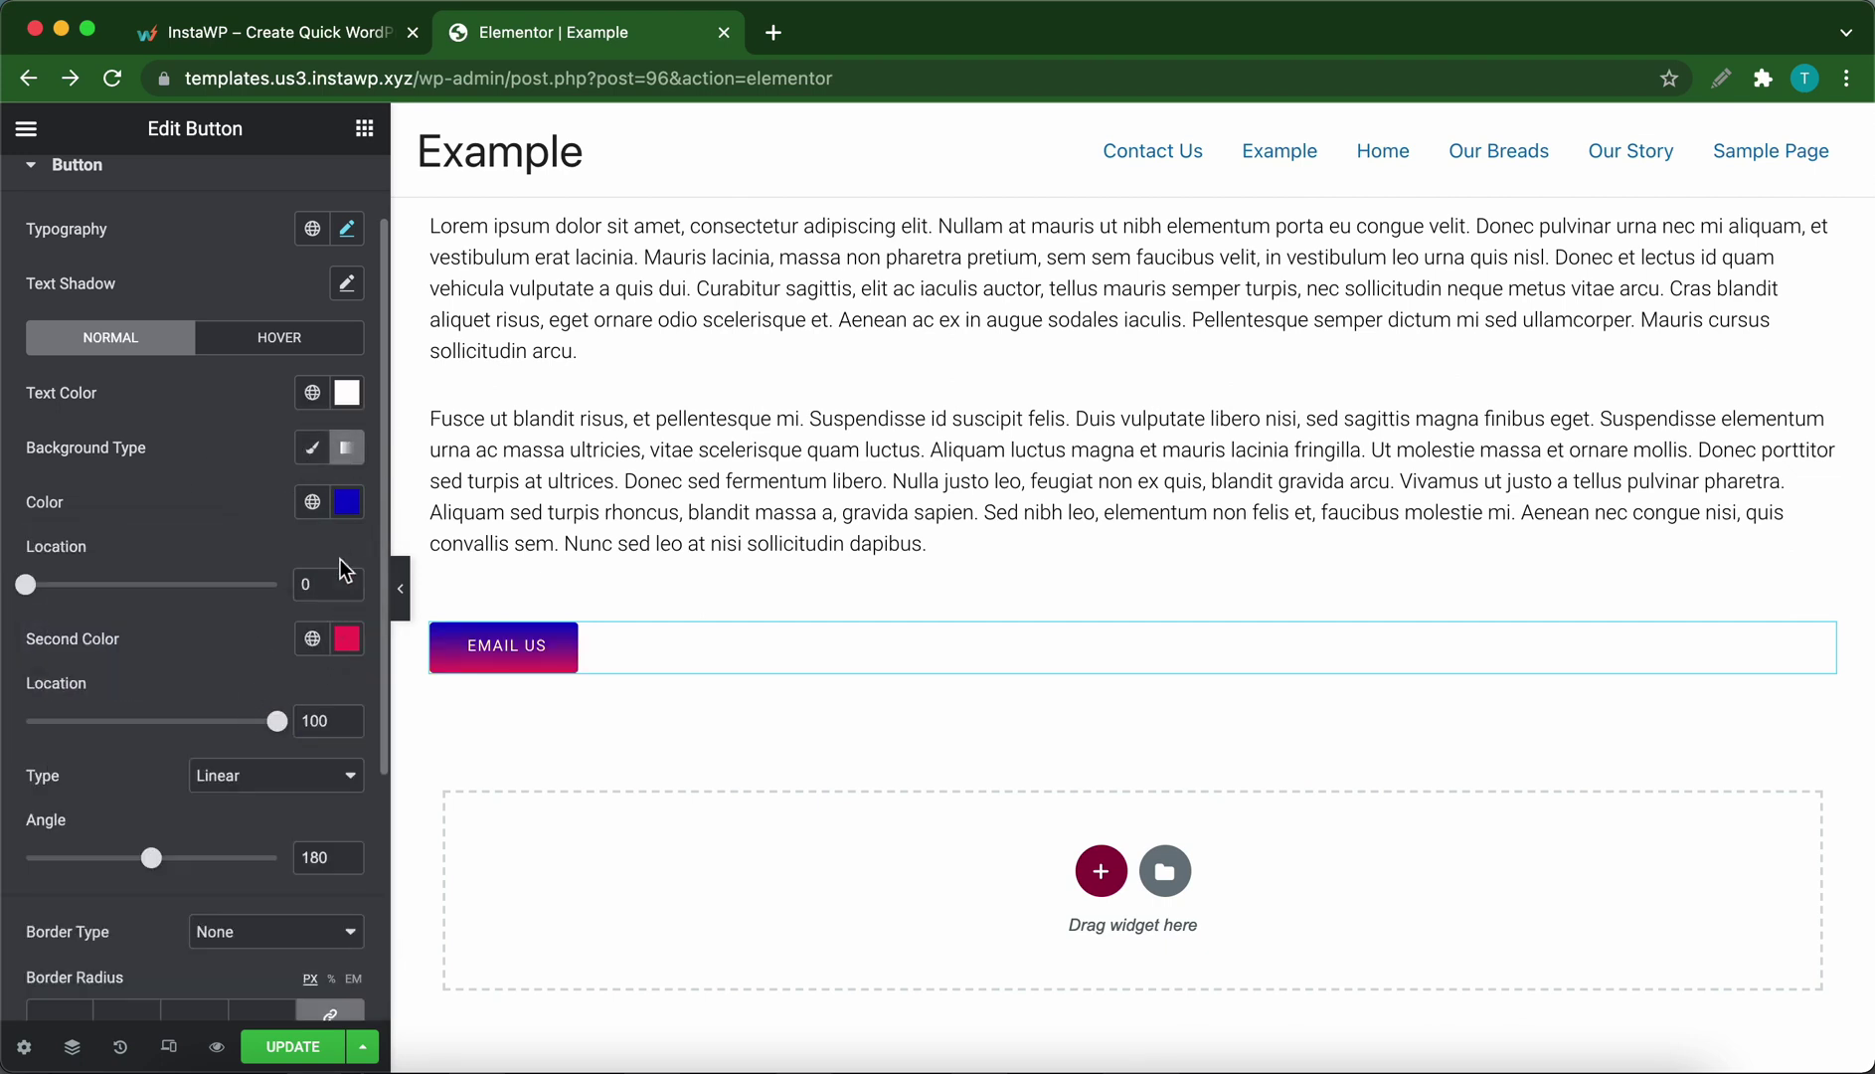
{"action": "mouse_move", "coordinate": [35, 594]}
{"action": "left_mouse_down"}
{"action": "mouse_move", "coordinate": [122, 585]}
{"action": "mouse_move", "coordinate": [50, 587]}
{"action": "left_mouse_up"}
{"action": "mouse_move", "coordinate": [151, 857]}
{"action": "left_mouse_down"}
{"action": "mouse_move", "coordinate": [107, 857]}
{"action": "mouse_move", "coordinate": [123, 856]}
{"action": "left_mouse_up"}
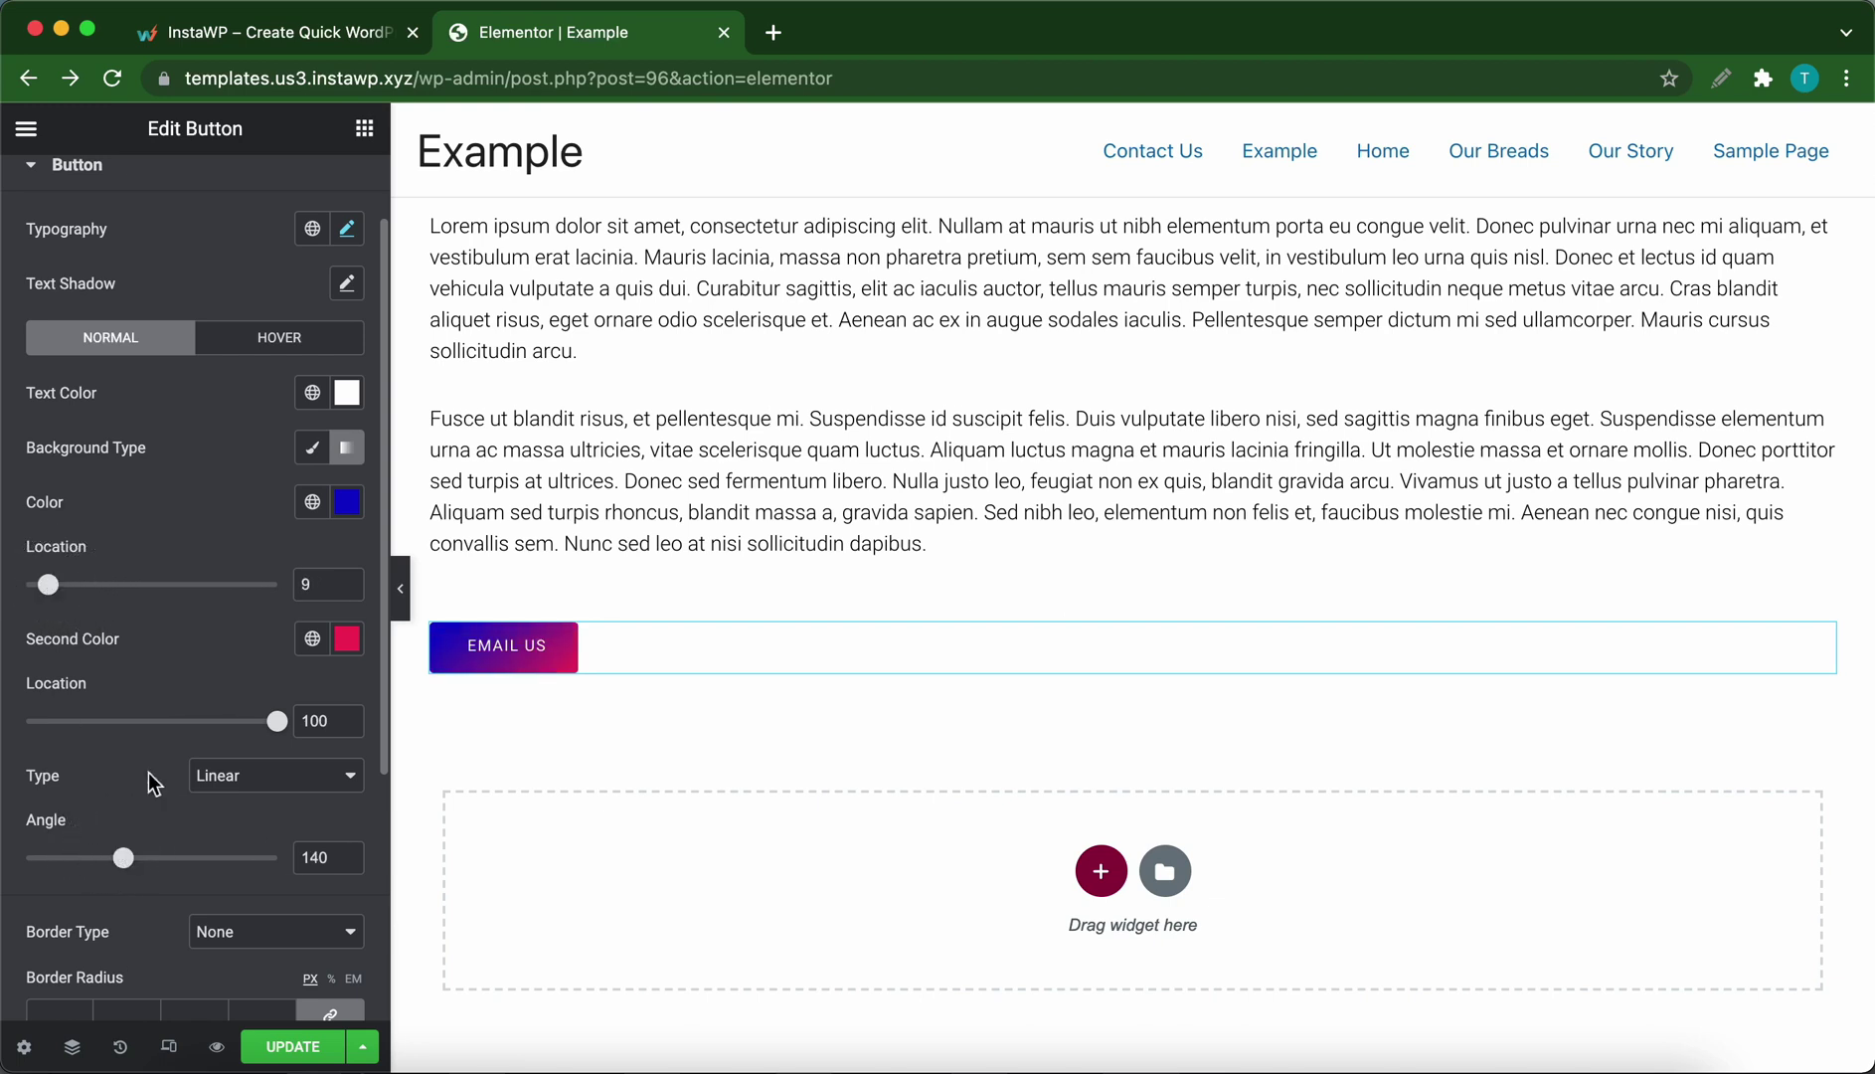
{"action": "scroll", "coordinate": [231, 559], "scroll_direction": "down", "scroll_amount": 1}
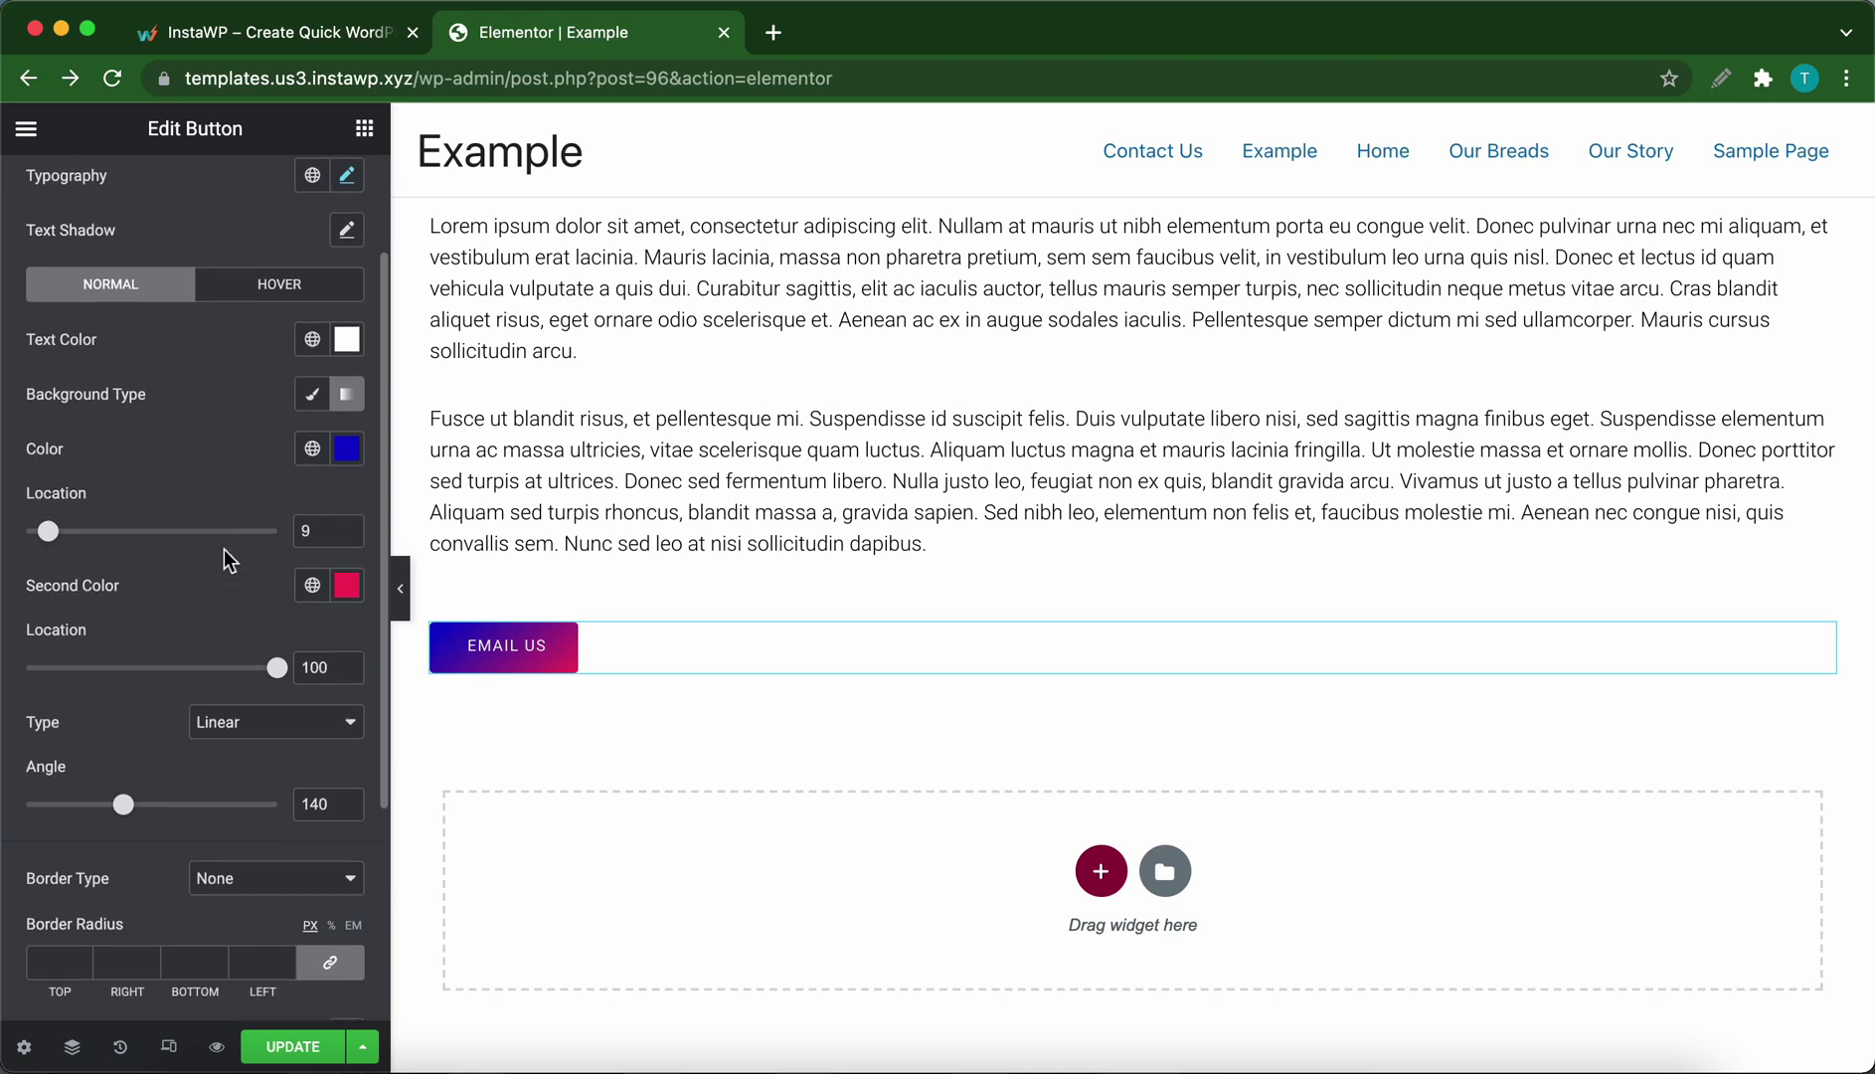
{"action": "scroll", "coordinate": [232, 558], "scroll_direction": "up", "scroll_amount": 2}
- Round all four button corners with an 18 px border radius
{"action": "double_click", "coordinate": [223, 323]}
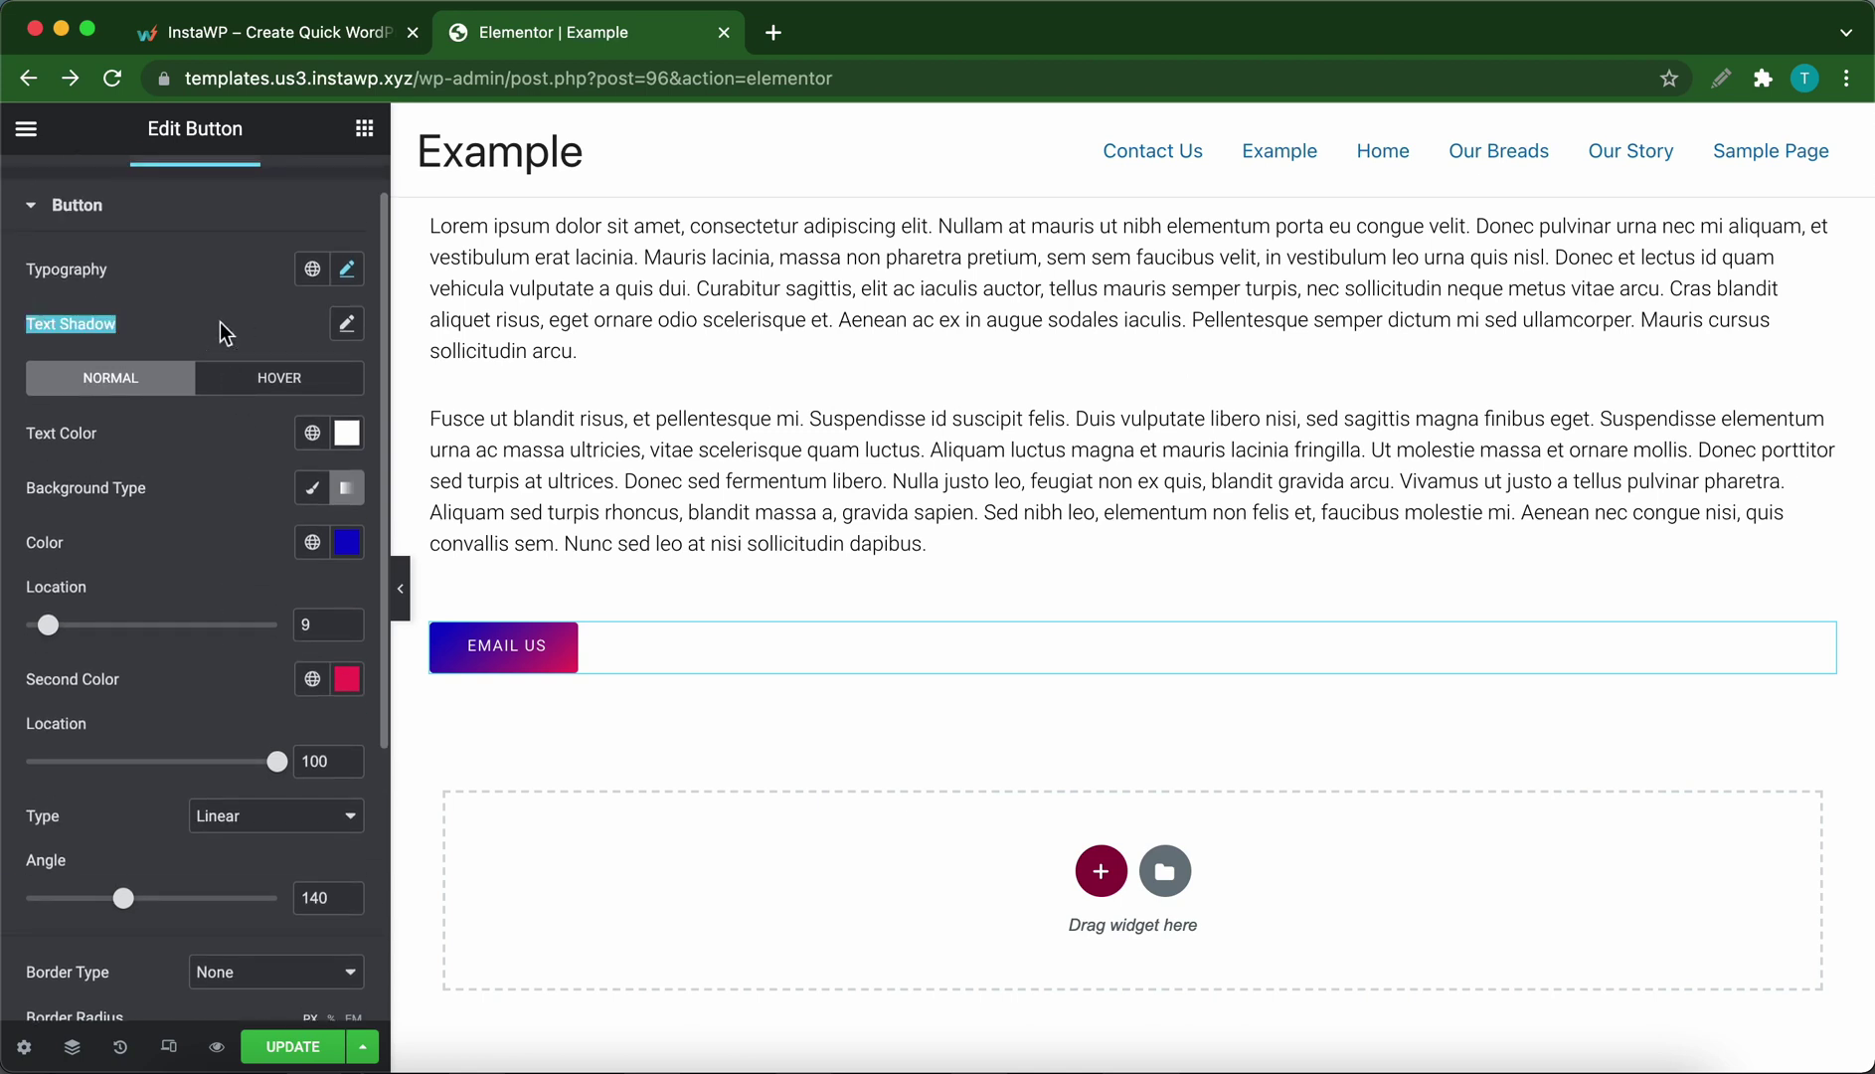
{"action": "left_click", "coordinate": [223, 324]}
{"action": "scroll", "coordinate": [223, 331], "scroll_direction": "down", "scroll_amount": 2}
{"action": "scroll", "coordinate": [223, 331], "scroll_direction": "down", "scroll_amount": 6}
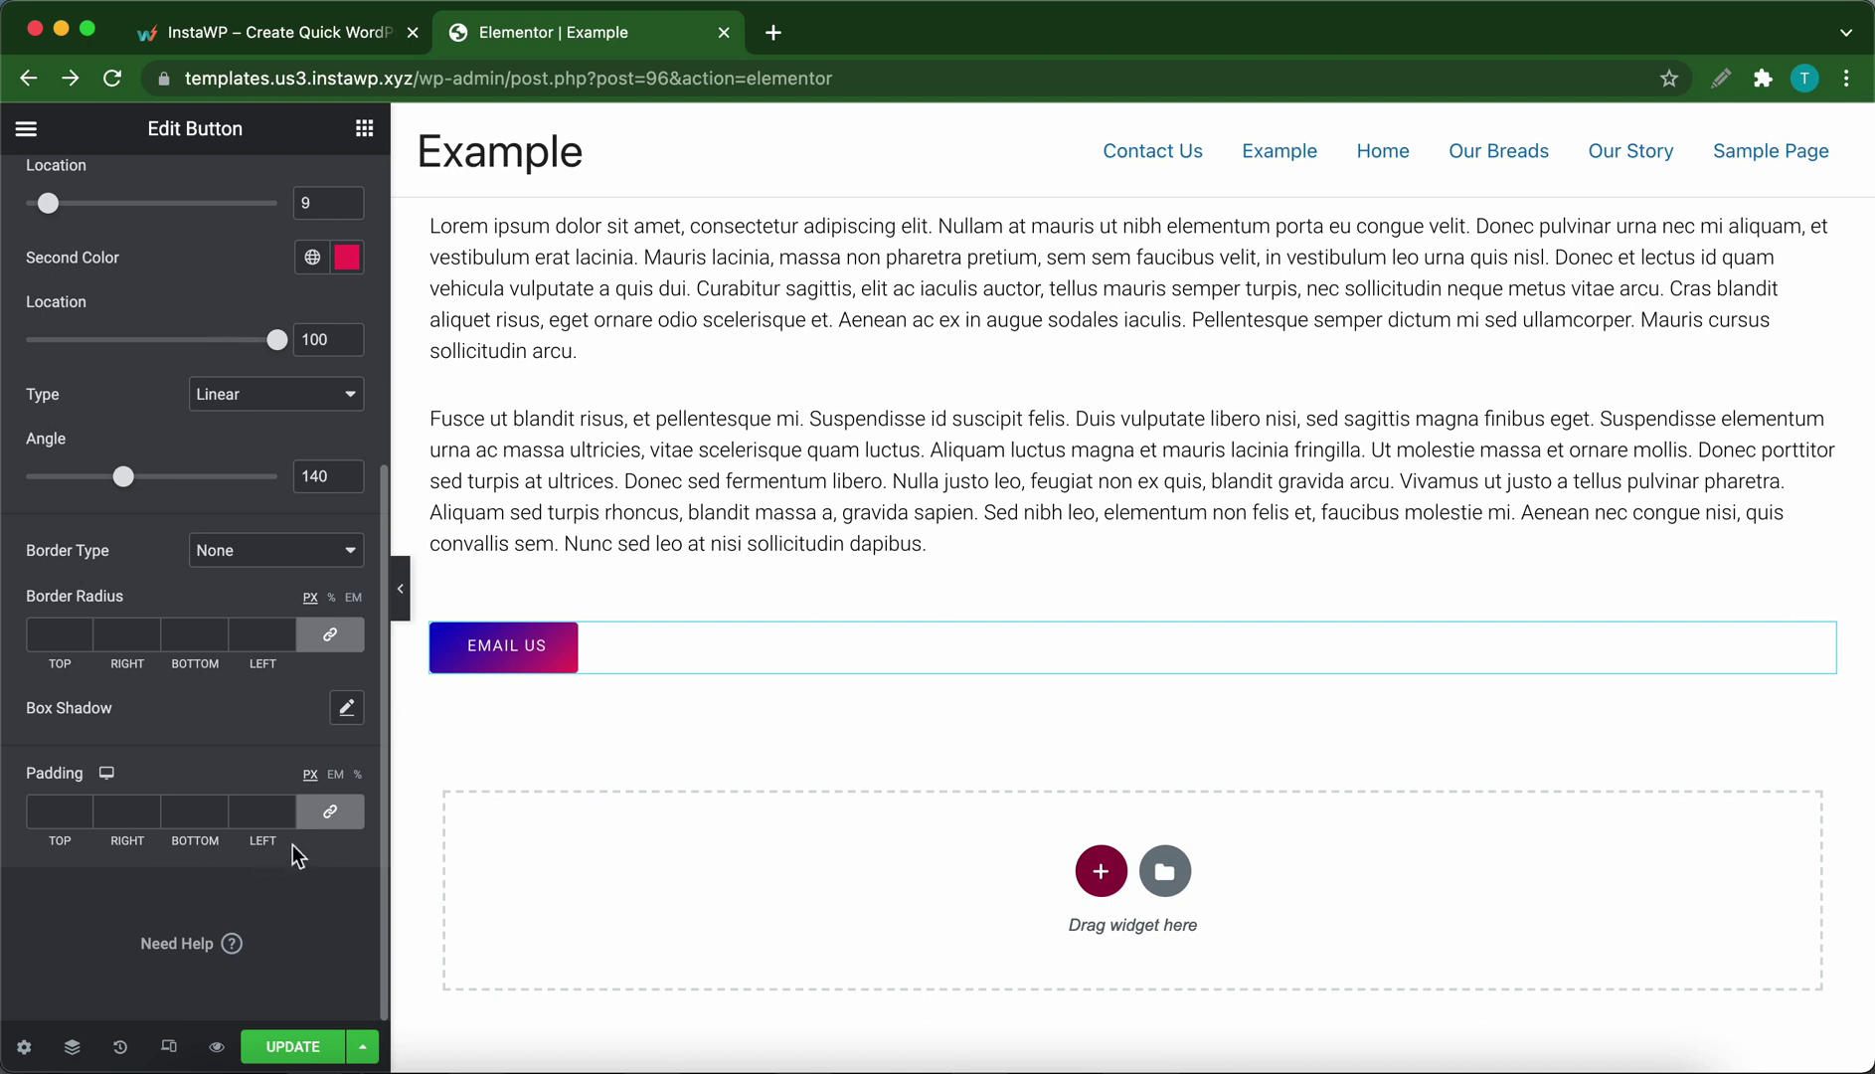
{"action": "left_click", "coordinate": [285, 633]}
{"action": "type", "text": "3"}
{"action": "left_click", "coordinate": [285, 629]}
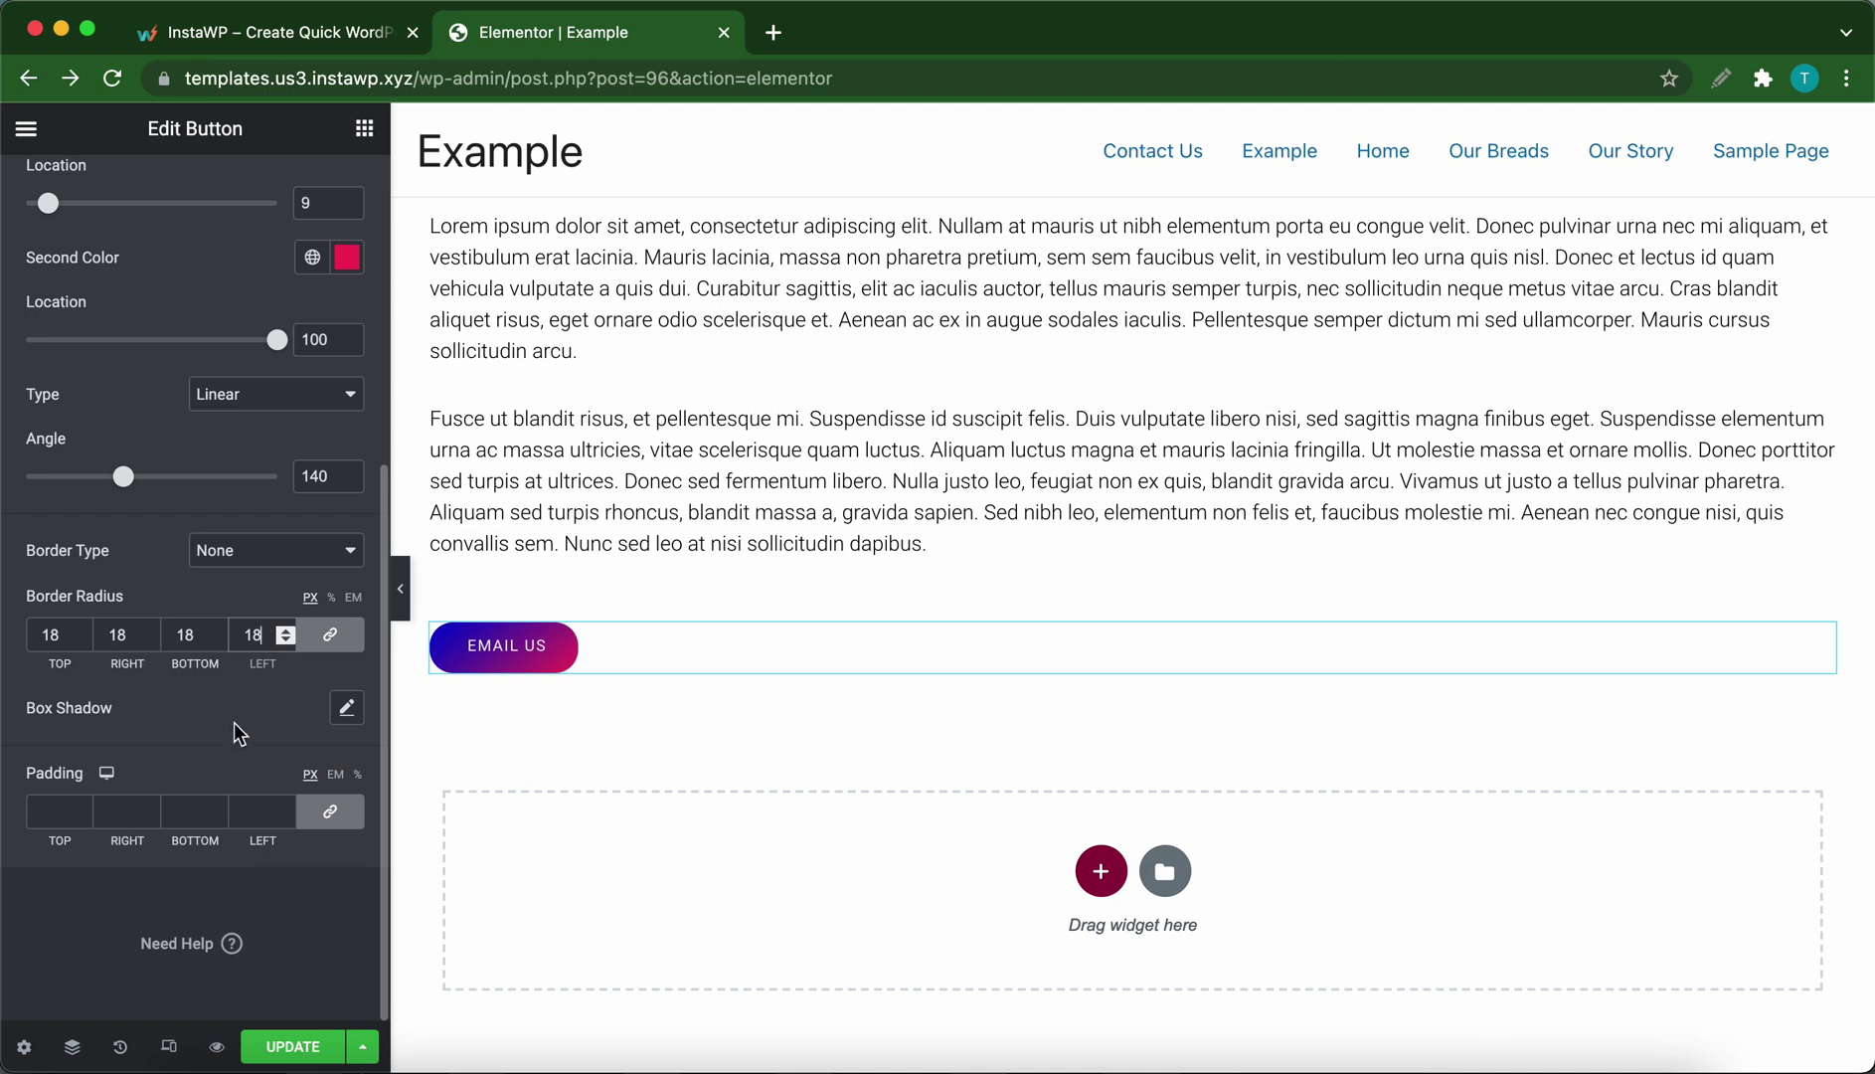
{"action": "scroll", "coordinate": [240, 734], "scroll_direction": "up", "scroll_amount": 1}
{"action": "scroll", "coordinate": [239, 765], "scroll_direction": "up", "scroll_amount": 10}
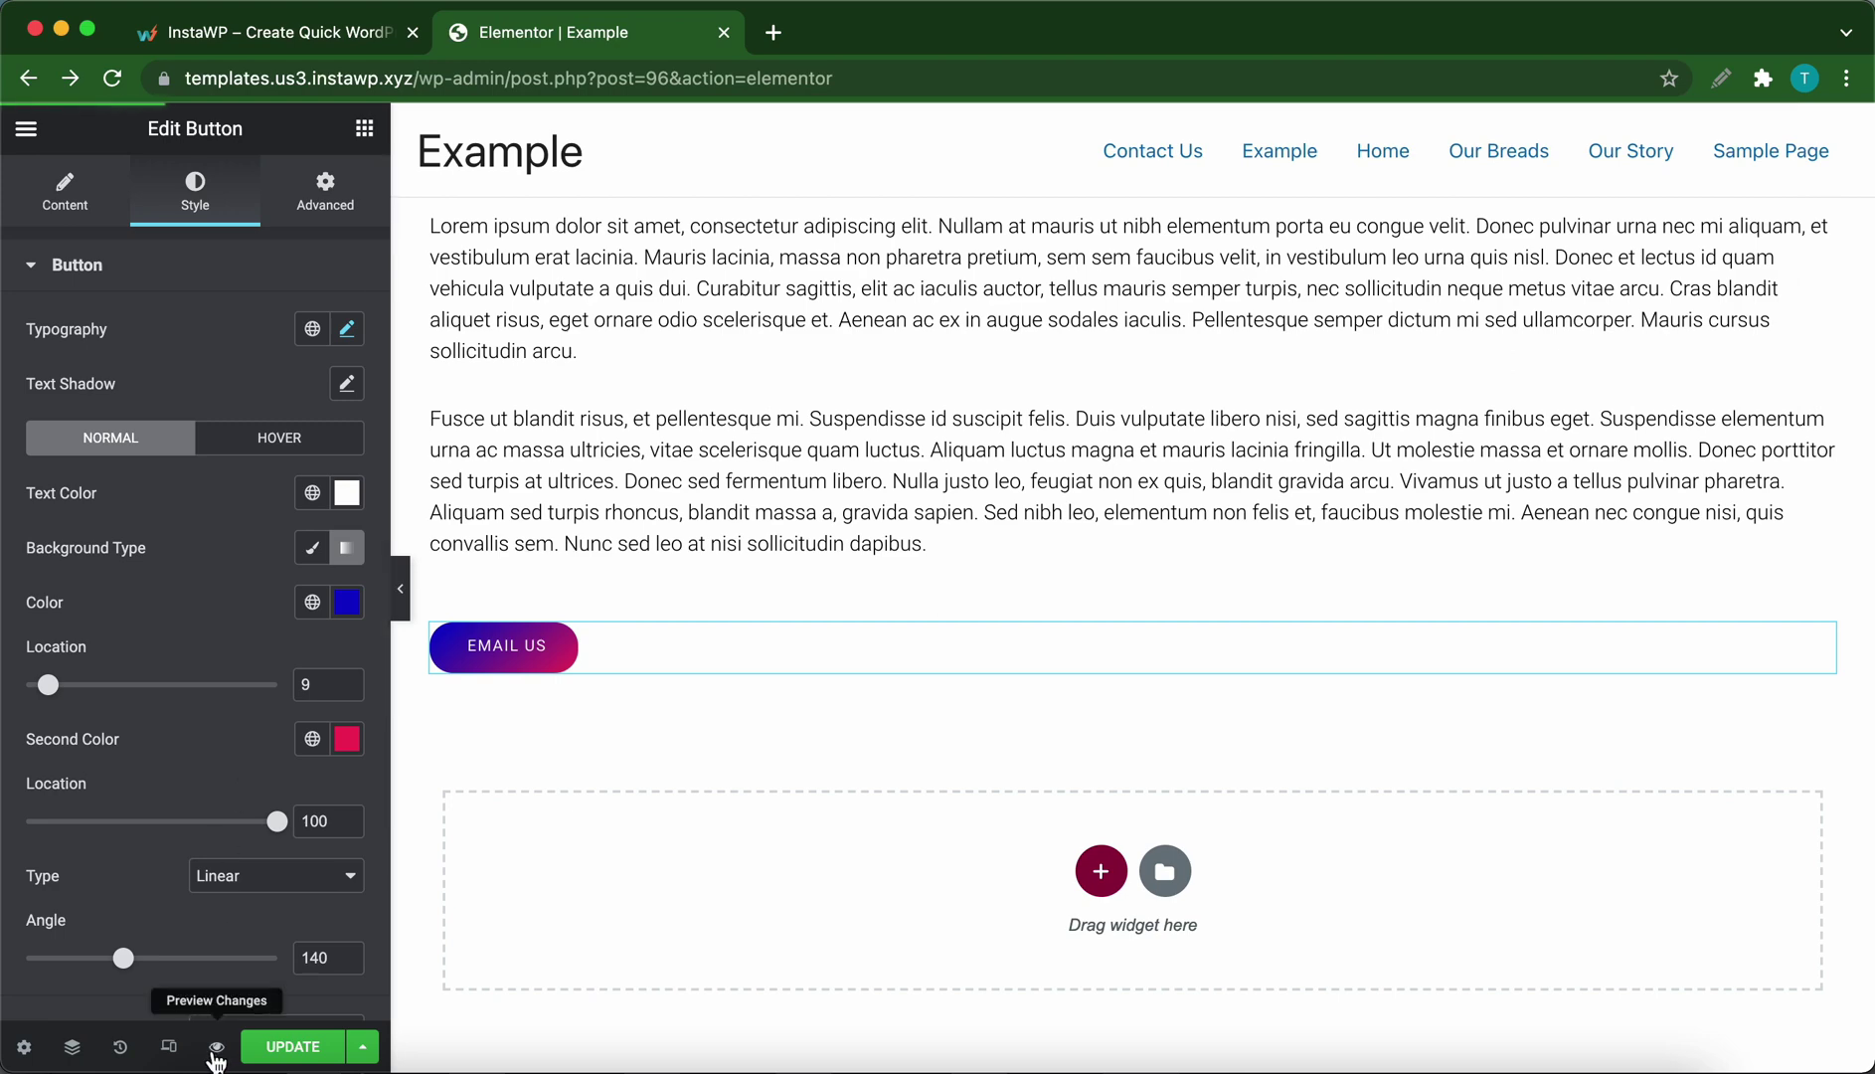
{"action": "left_click", "coordinate": [215, 1047]}
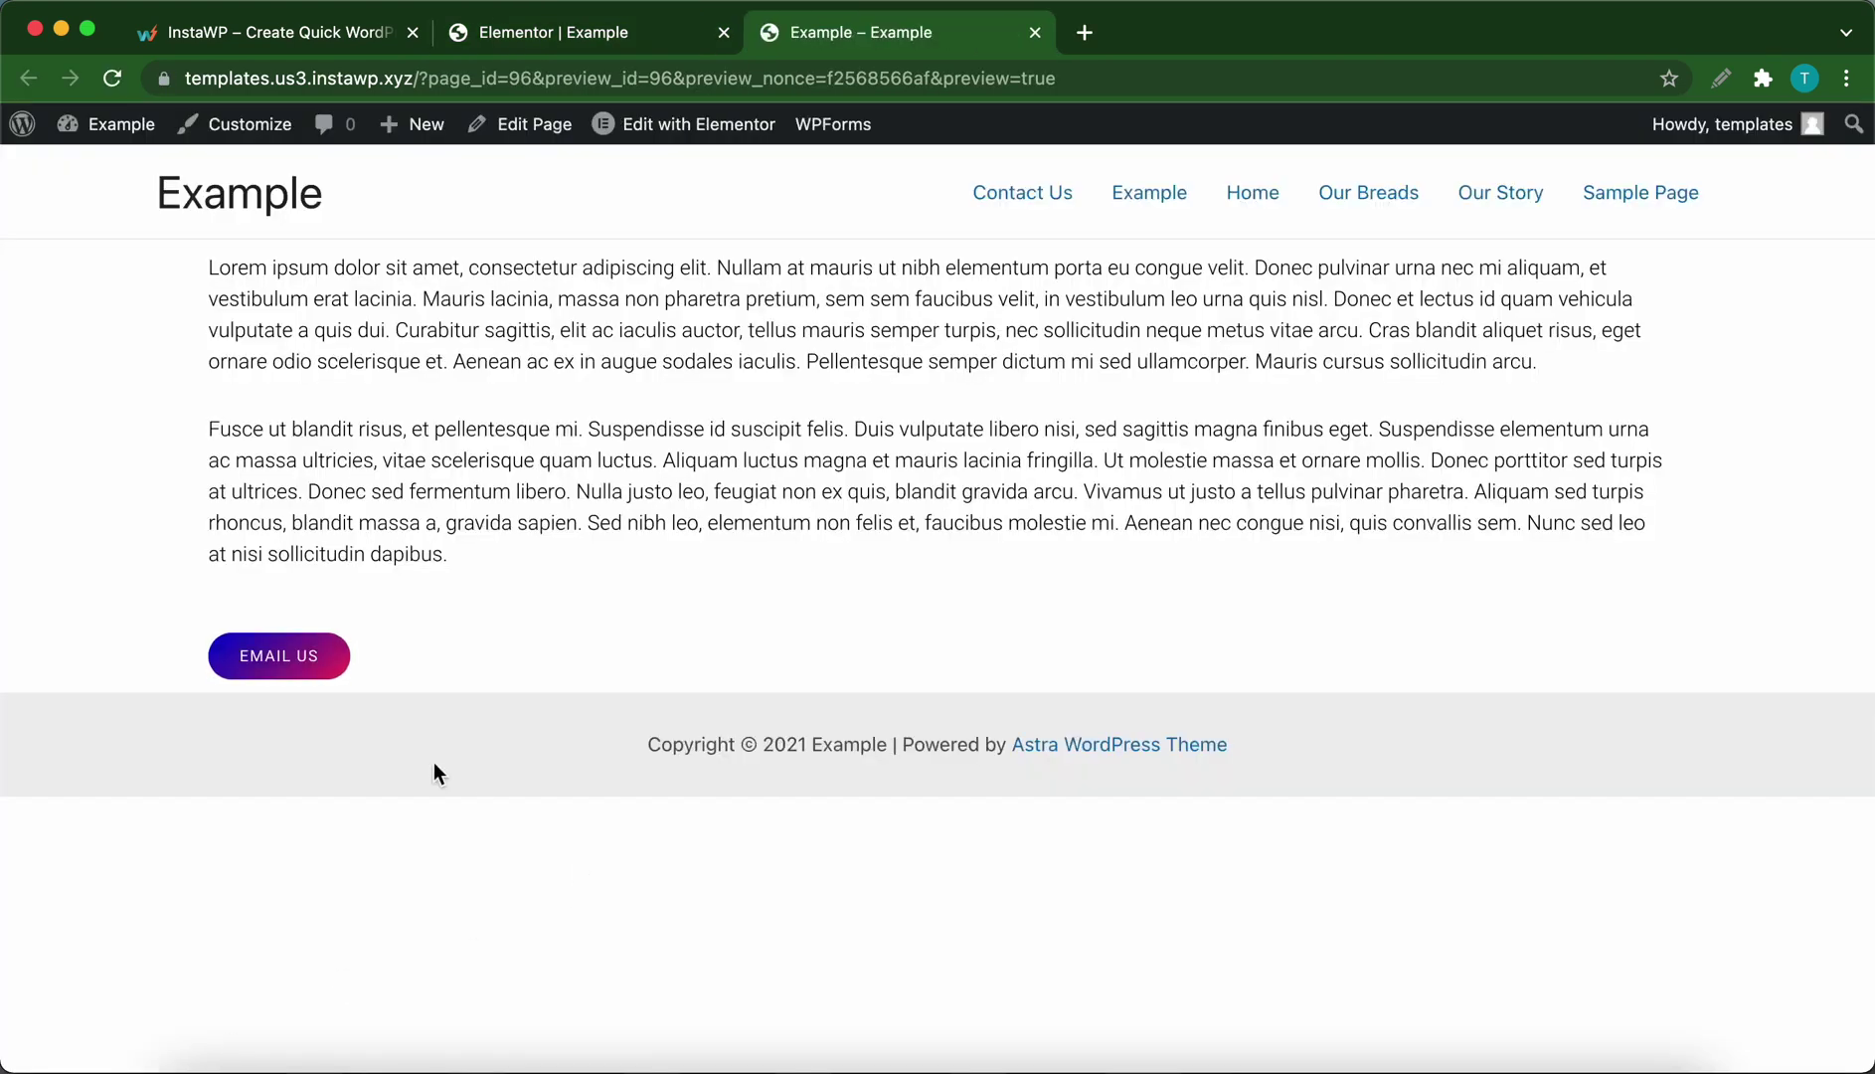
{"action": "left_click", "coordinate": [310, 658]}
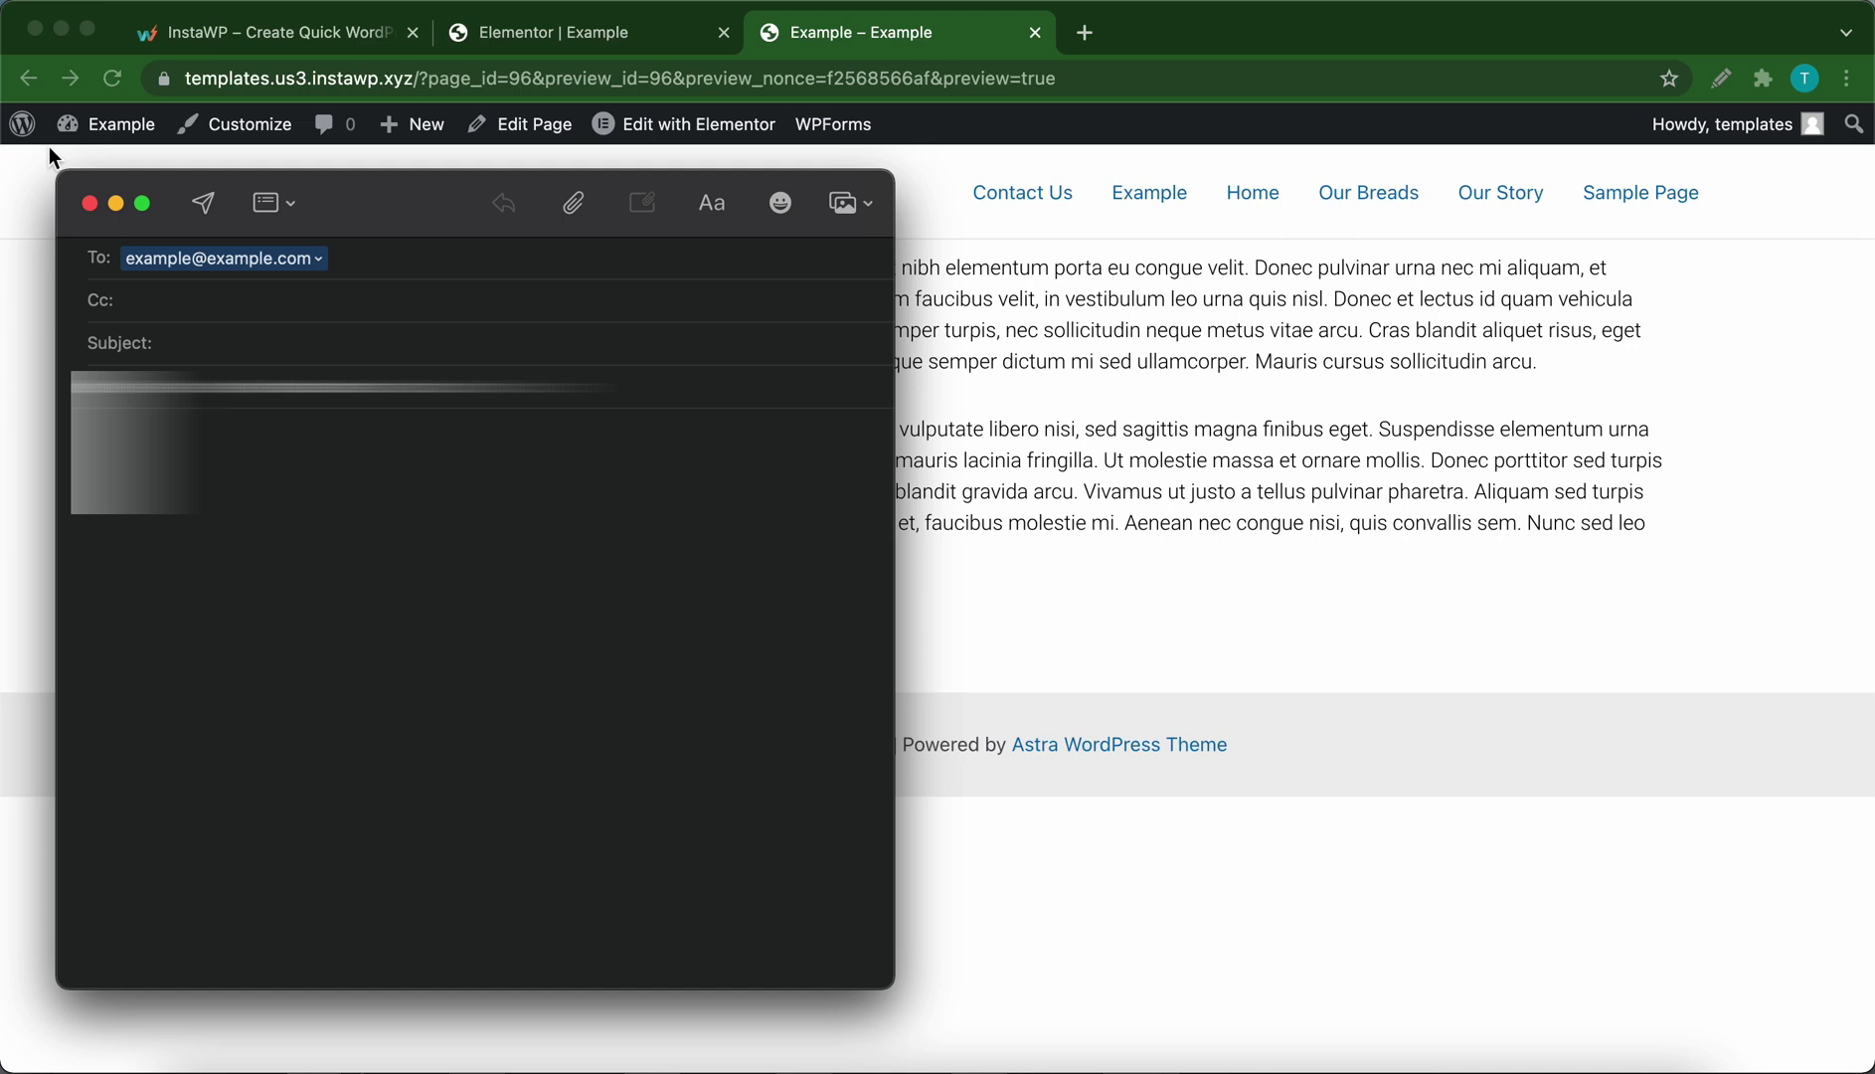
{"action": "left_click", "coordinate": [89, 203]}
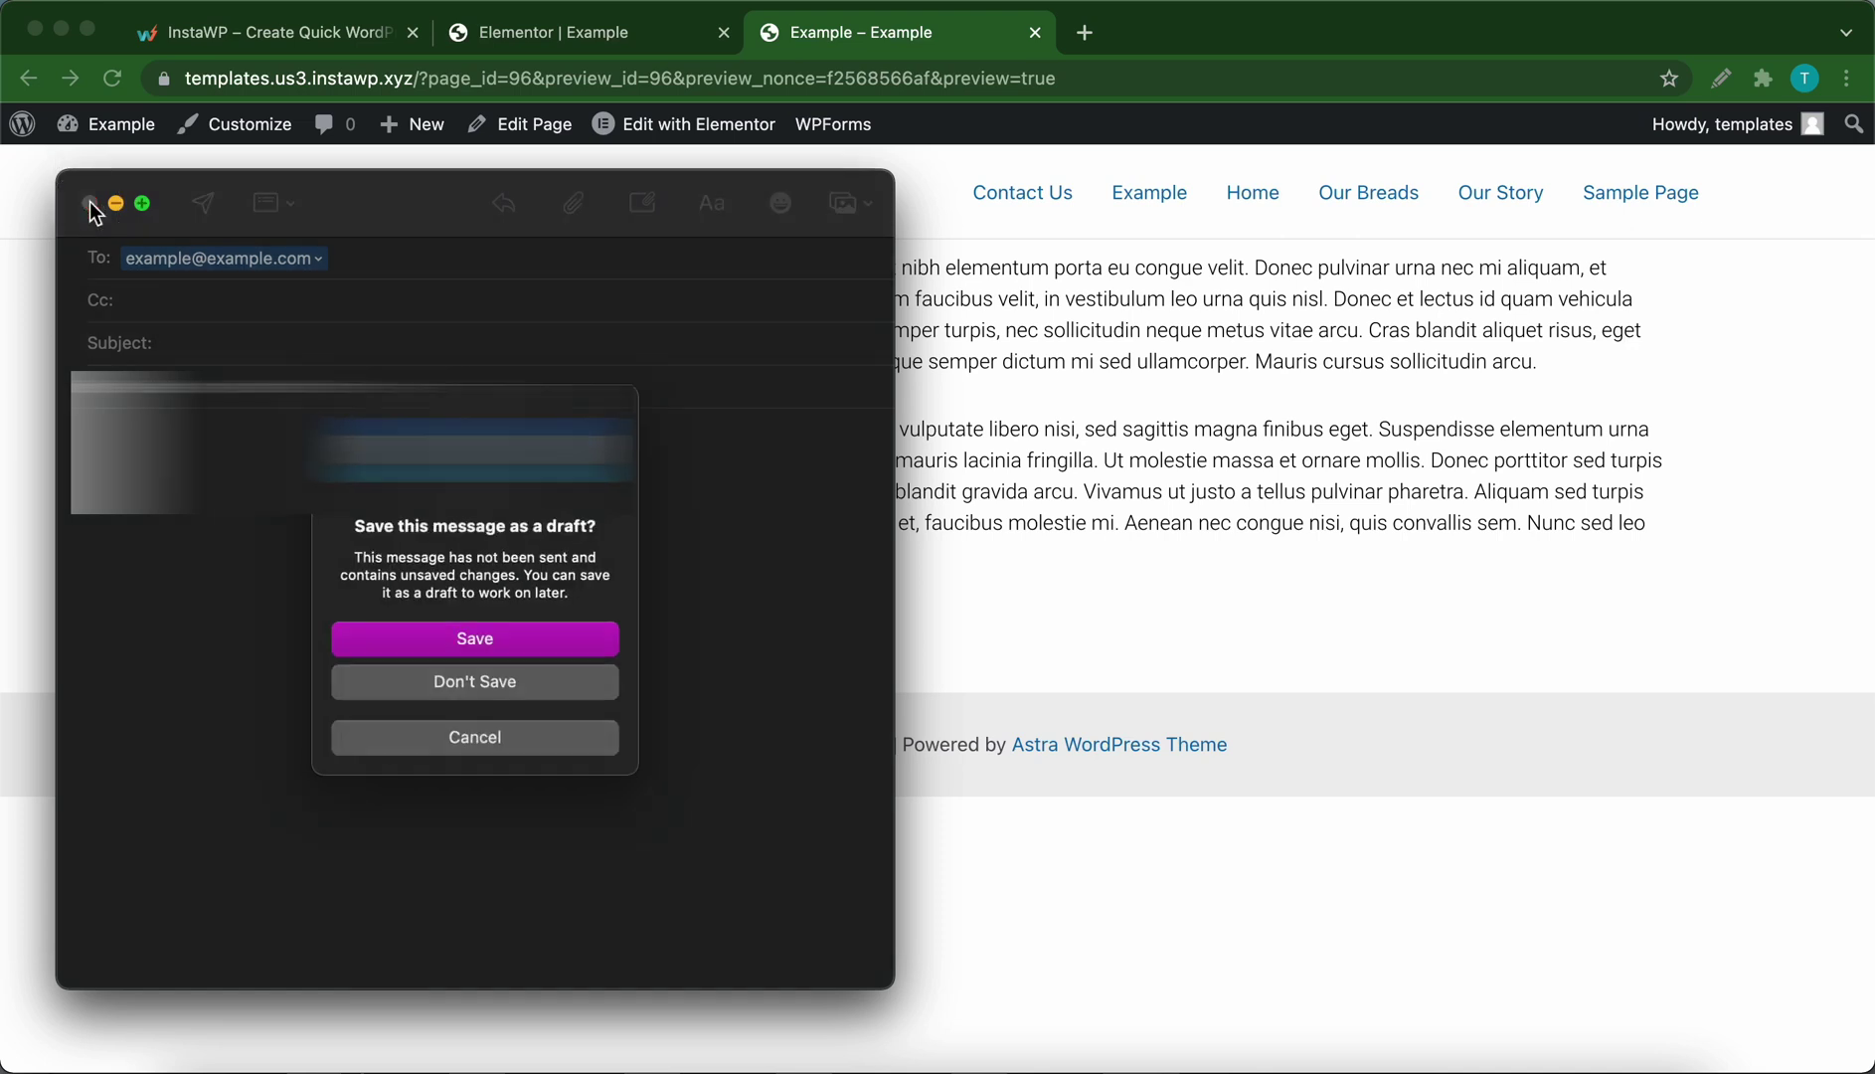
{"action": "left_click", "coordinate": [473, 686]}
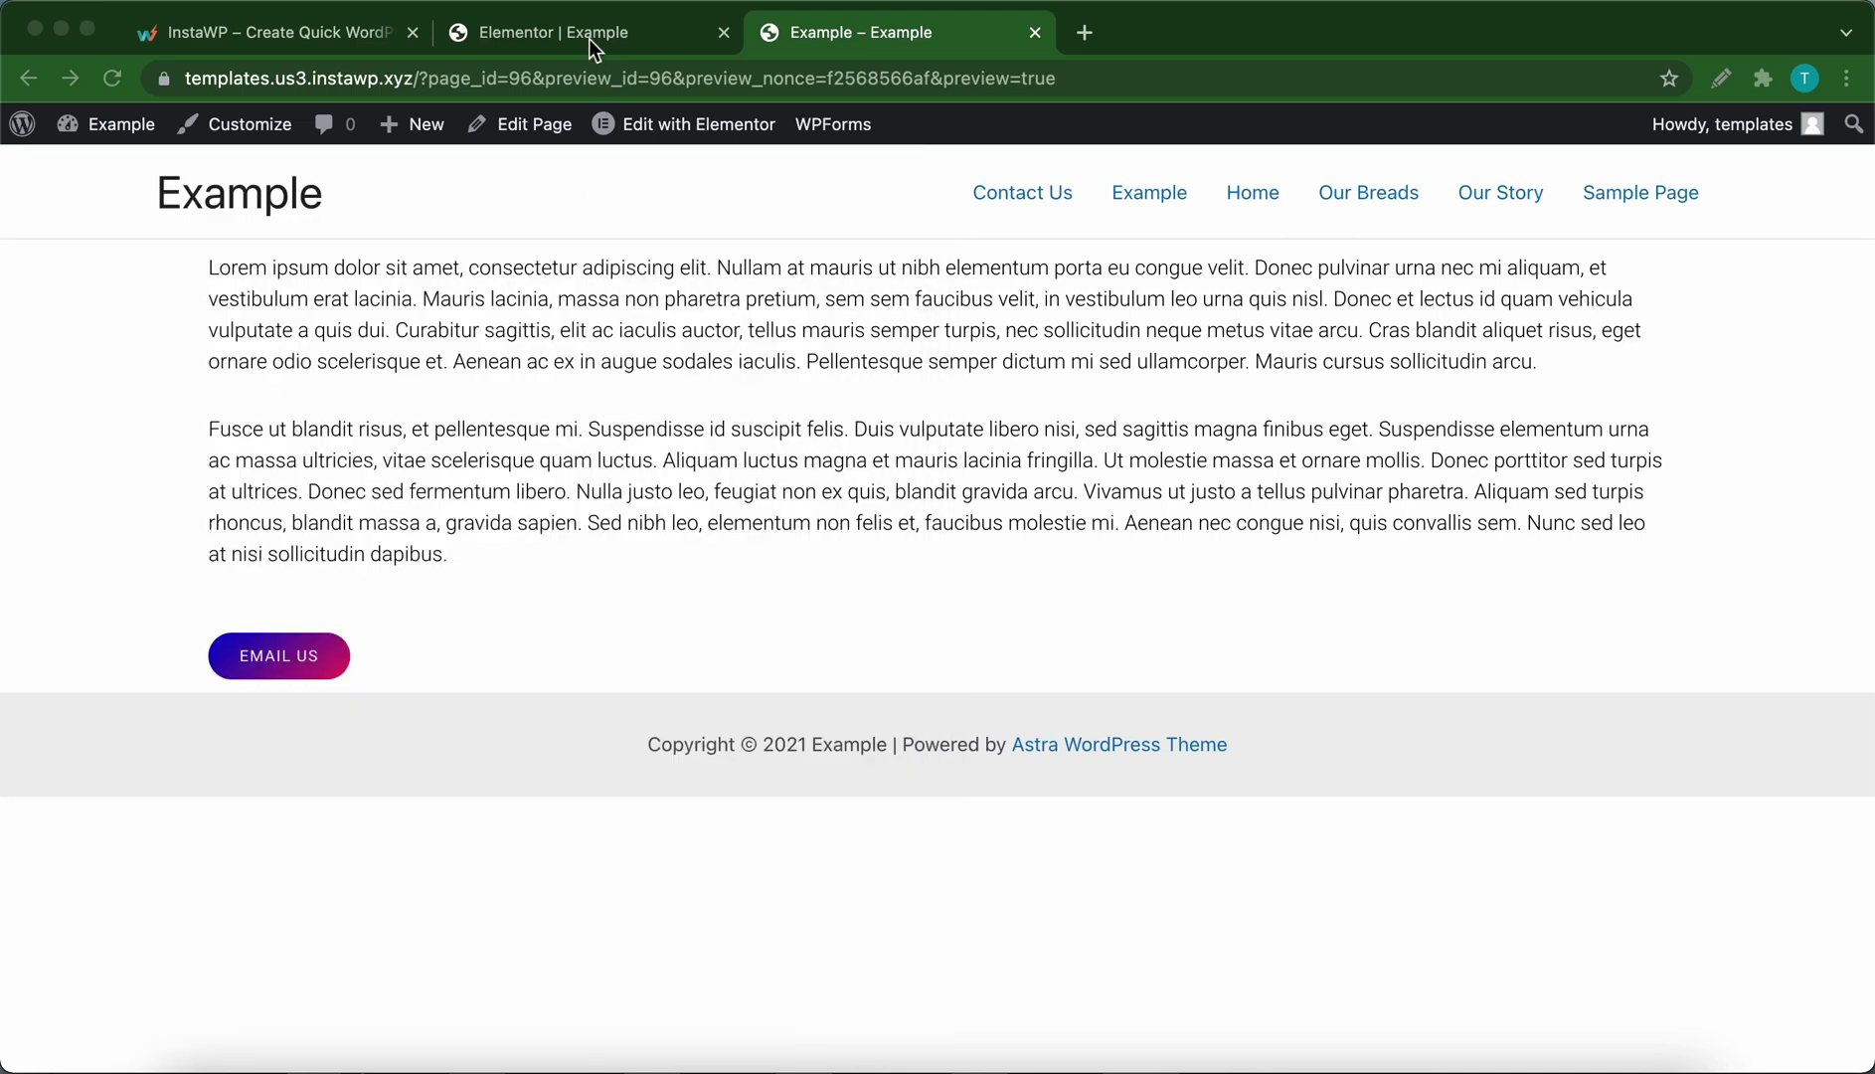
{"action": "left_click", "coordinate": [1038, 33]}
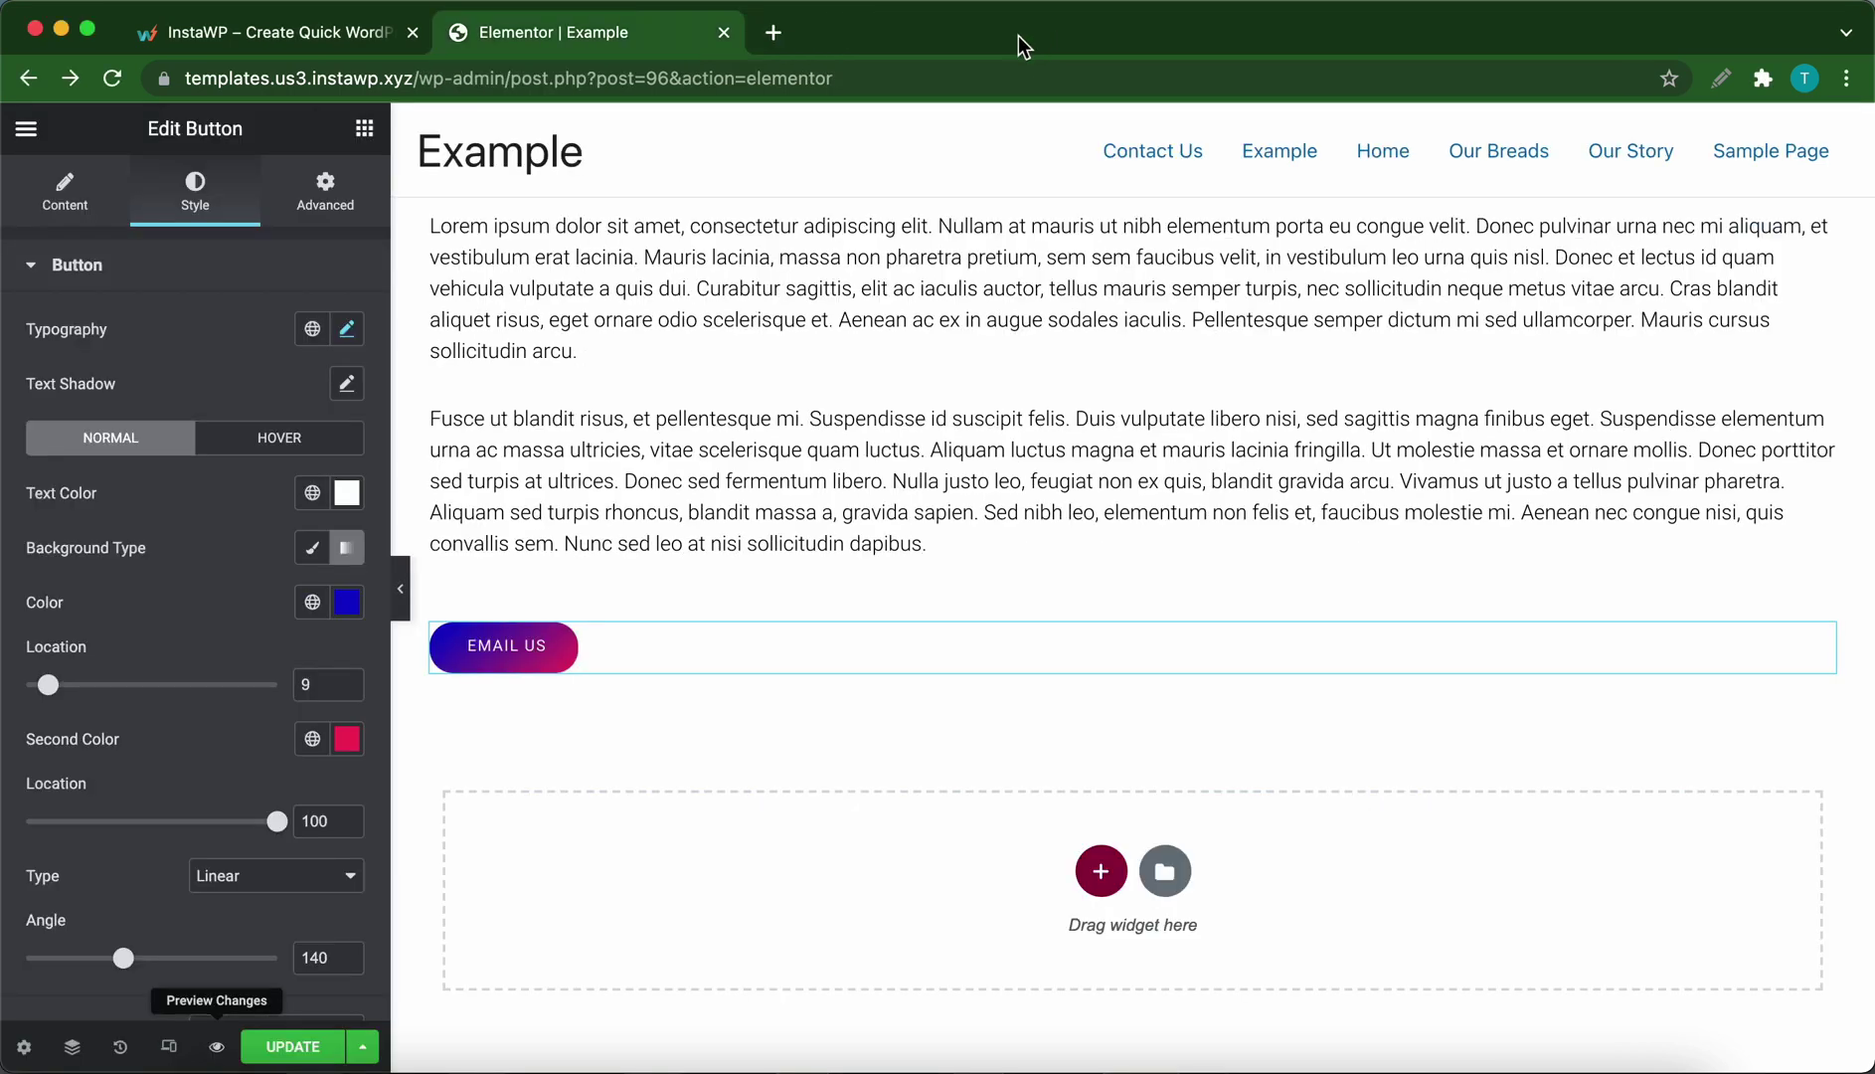